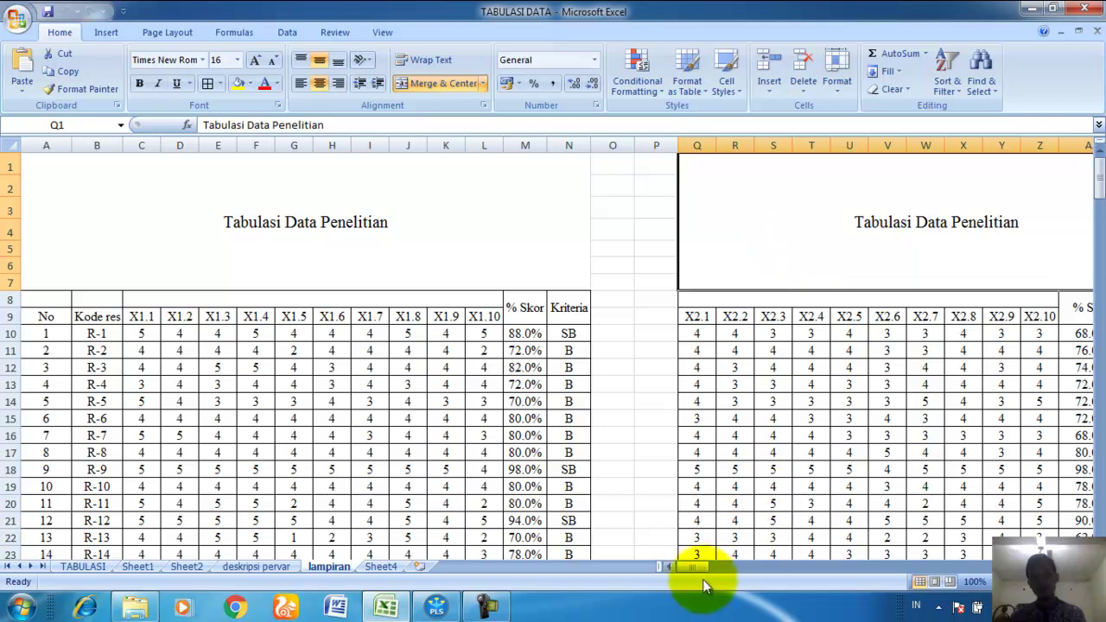
left_click_drag(691, 572, 749, 538)
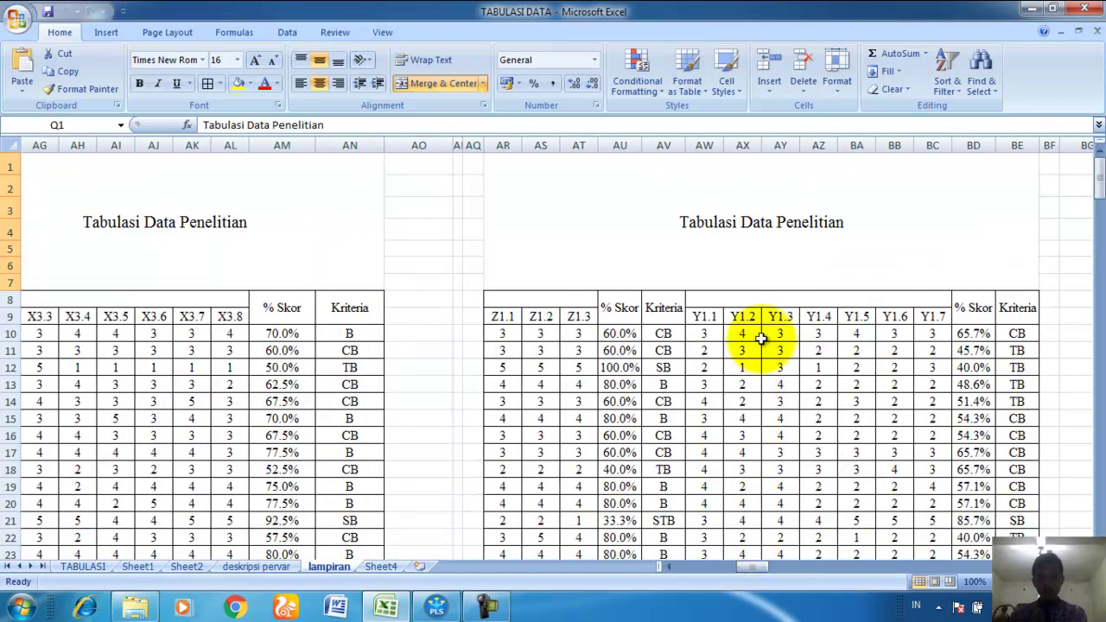
left_click(745, 315)
left_click(490, 337)
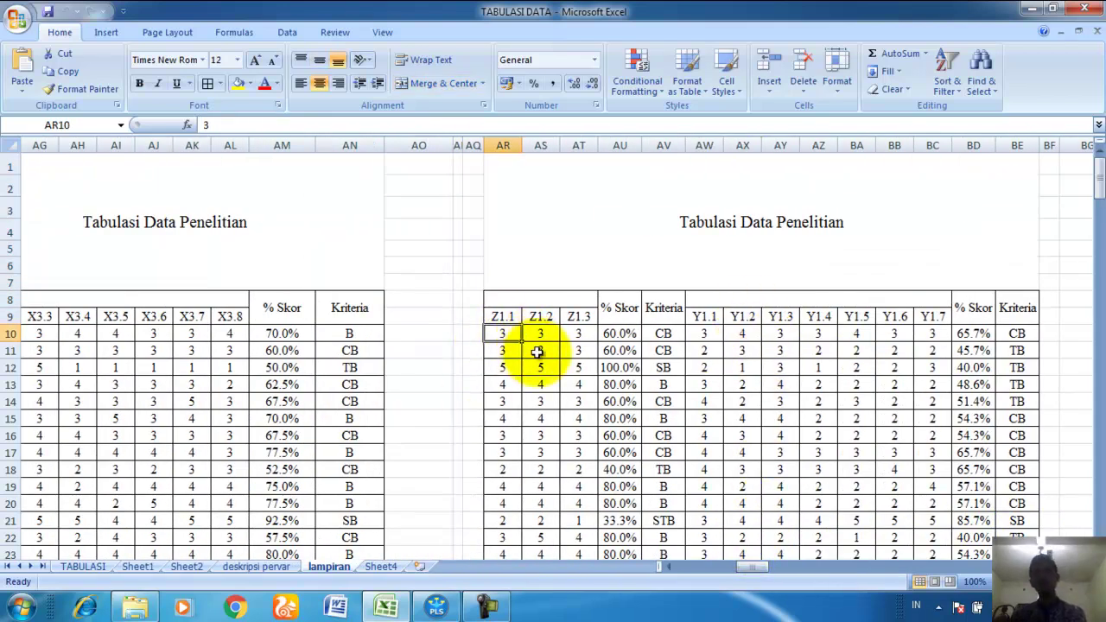
left_click(565, 331)
left_click_drag(751, 568, 688, 564)
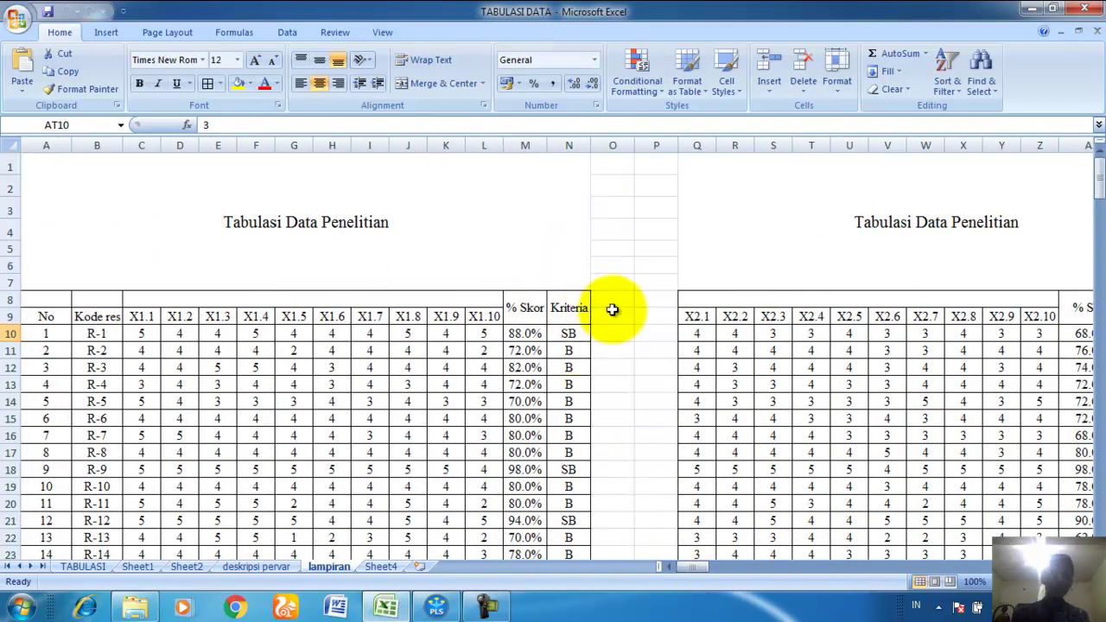
Step: Delete the % Skor, Kriteria and blank columns between X1.10 and X2.1 on the lampiran sheet
left_click_drag(527, 144, 570, 185)
right_click(632, 205)
left_click(683, 304)
left_click(864, 316)
Step: Delete the % Skor, Kriteria and blank columns between X2.10 and X3.1
left_click_drag(929, 141, 929, 230)
right_click(928, 230)
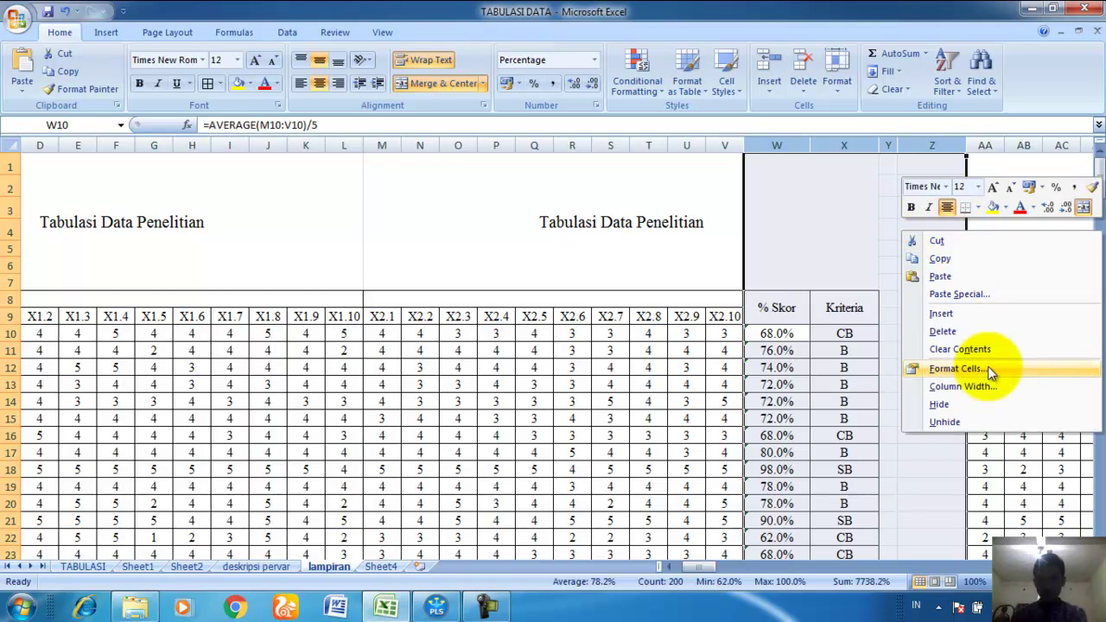
left_click(959, 332)
left_click(956, 351)
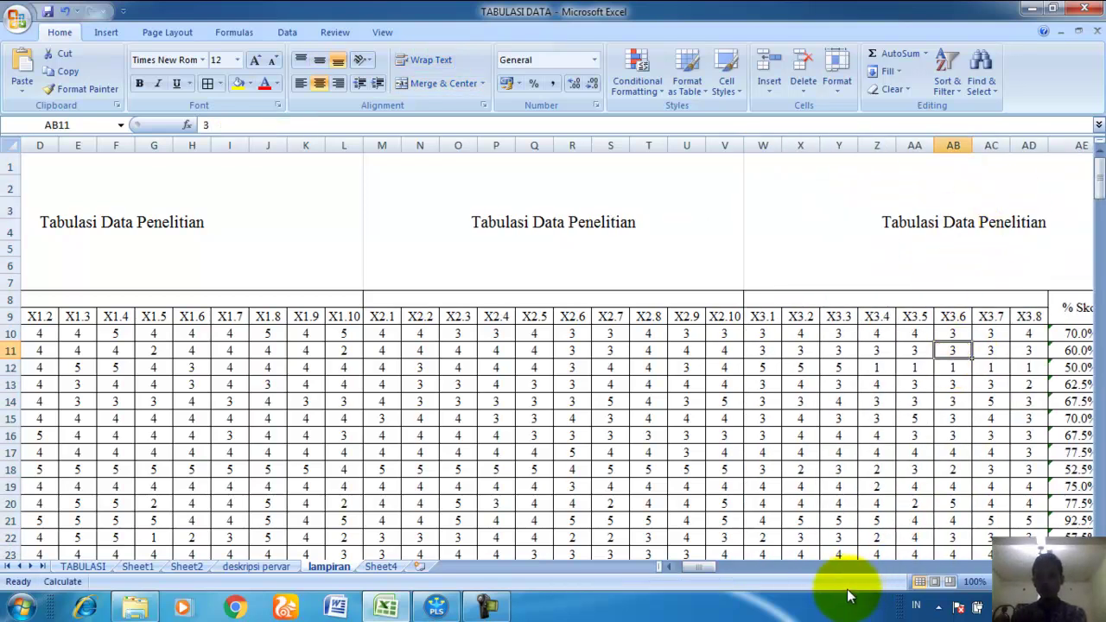
Step: Delete the % Skor, Kriteria and blank columns AE to AI between X3.8 and Z1.1
left_click_drag(708, 568, 752, 571)
left_click_drag(359, 145, 539, 277)
left_click(502, 205)
left_click_drag(367, 142, 533, 248)
left_click(532, 247)
left_click_drag(366, 142, 539, 239)
right_click(513, 239)
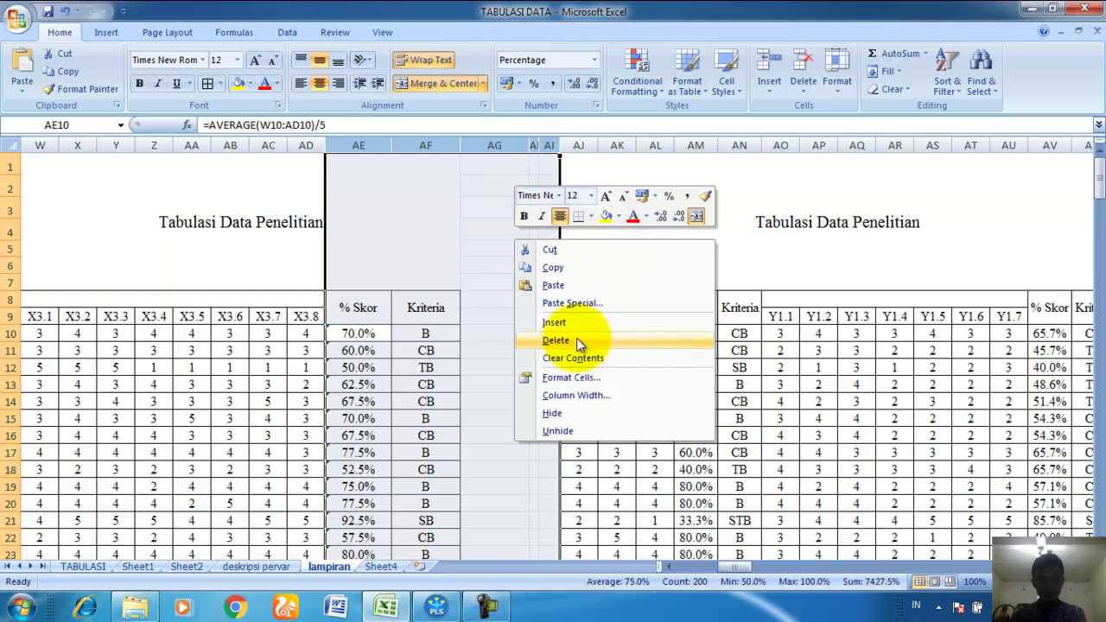
left_click(577, 339)
Step: Delete the % Skor and Kriteria columns AH and AI between Z1.3 and Y1.1
left_click(476, 230)
left_click_drag(461, 144, 504, 207)
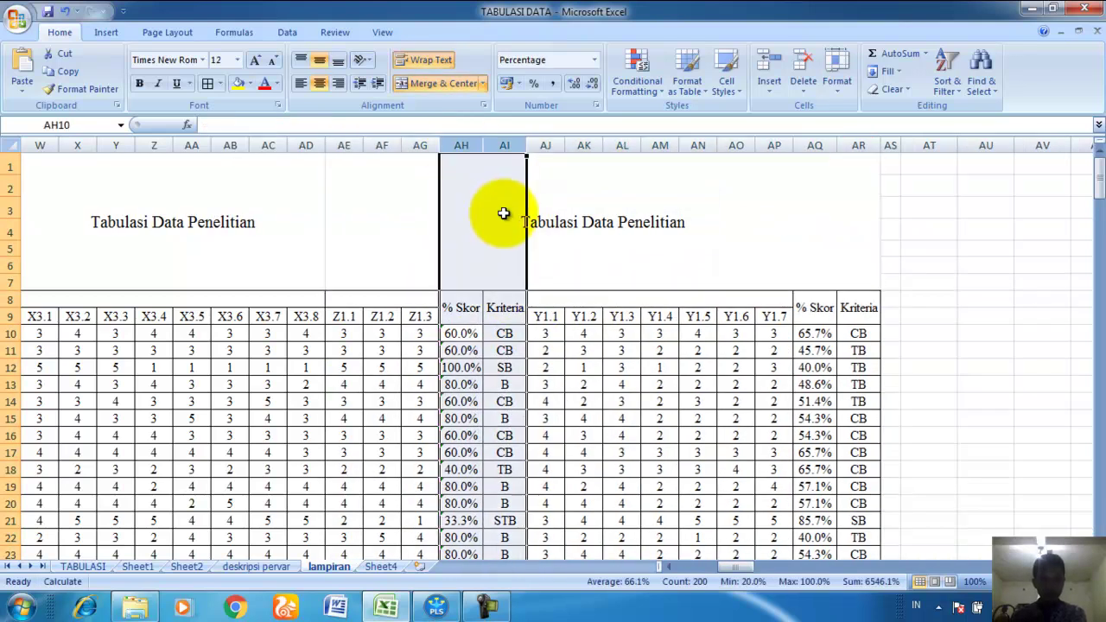
right_click(483, 350)
left_click(522, 453)
Step: Delete the remaining % Skor and Kriteria columns after Y1.7
left_click(803, 452)
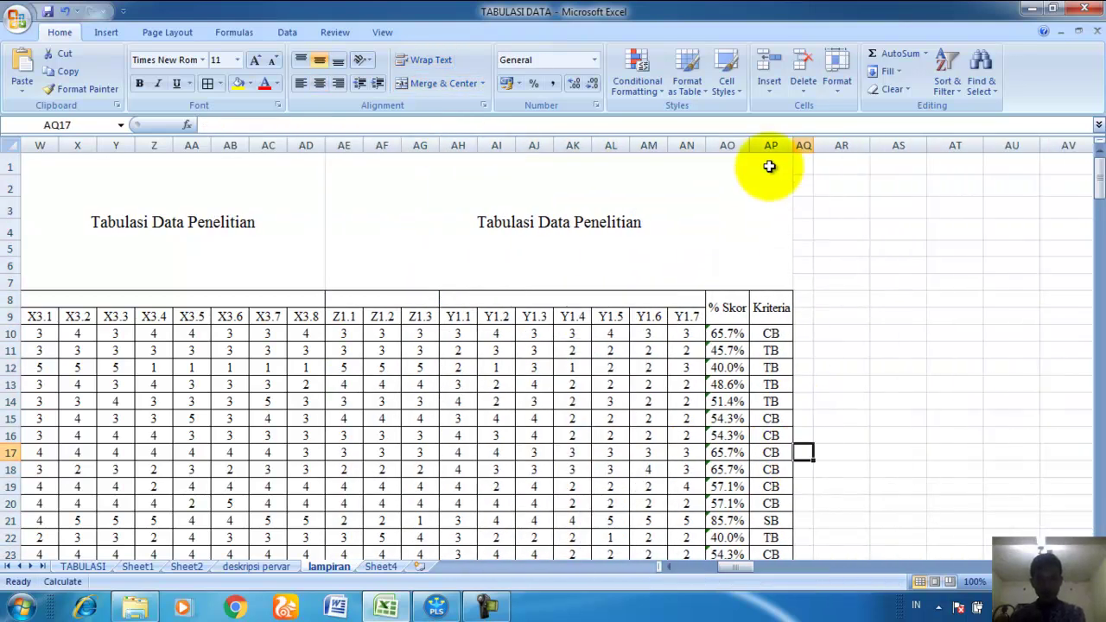
left_click_drag(731, 145, 899, 145)
right_click(861, 238)
left_click(934, 341)
Step: Copy the indicator headers and scores in C9:AN107, from X1.1 through Y1.7, without the summary rows
left_click_drag(735, 568, 687, 563)
left_click(432, 450)
left_click_drag(129, 320, 852, 469)
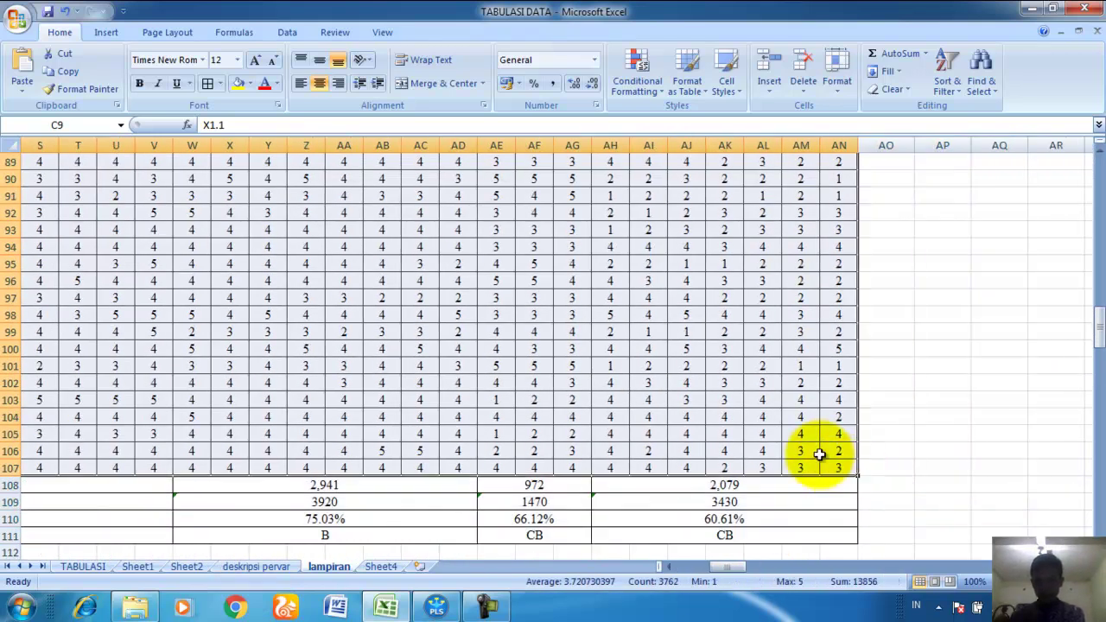
right_click(815, 201)
left_click(835, 228)
key("ctrl+BackSpace")
left_click(595, 368)
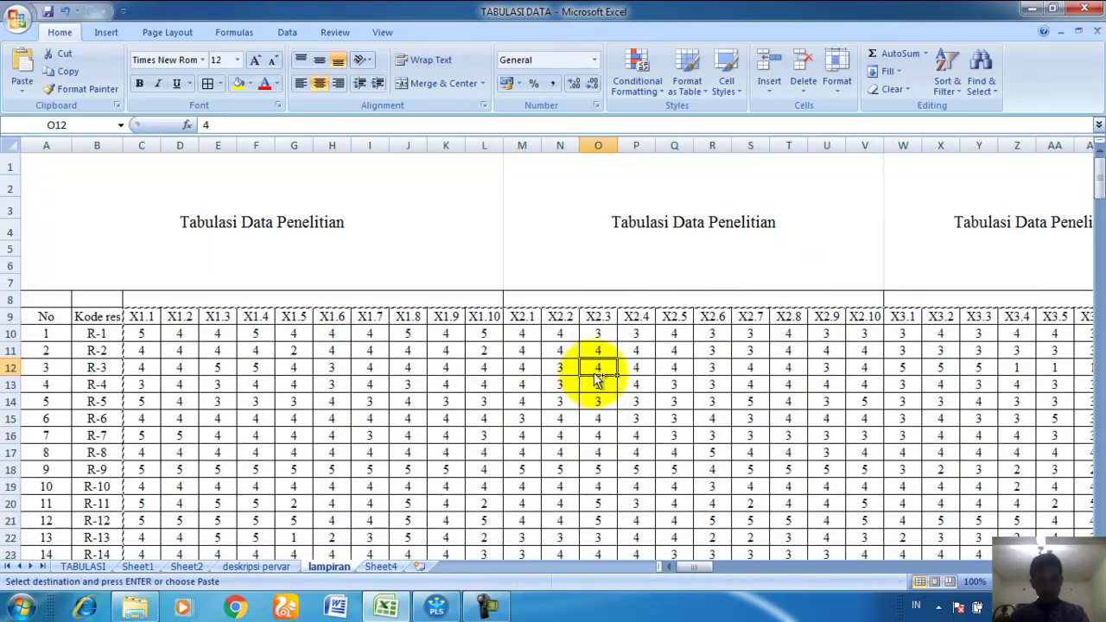
Step: Create a new blank workbook and paste the copied indicator data at cell A1
key("ctrl+n")
right_click(40, 163)
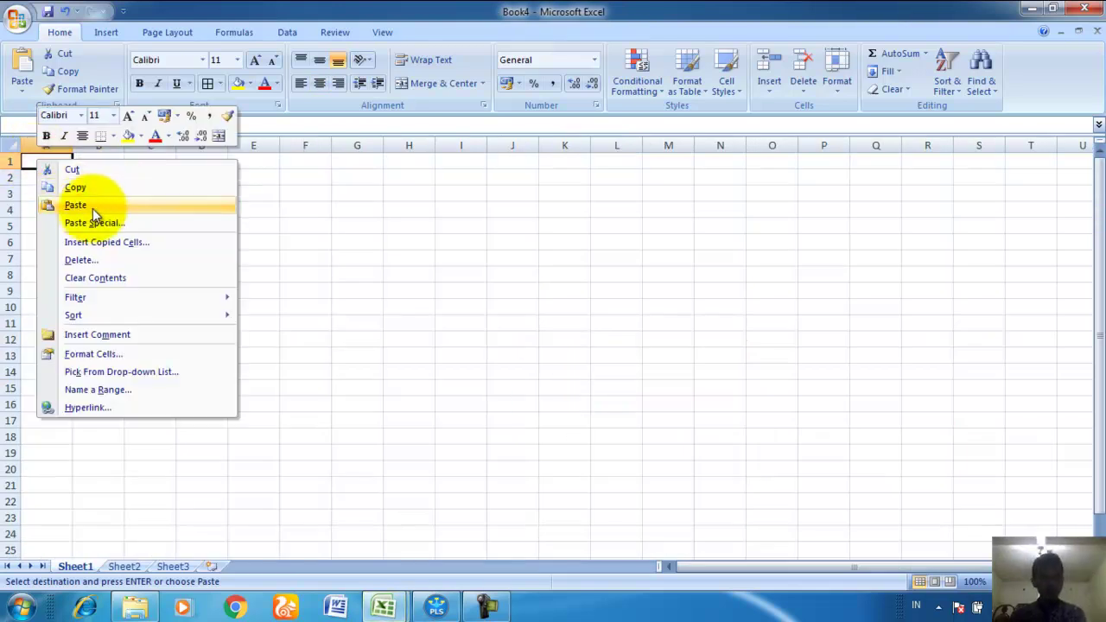
left_click(85, 209)
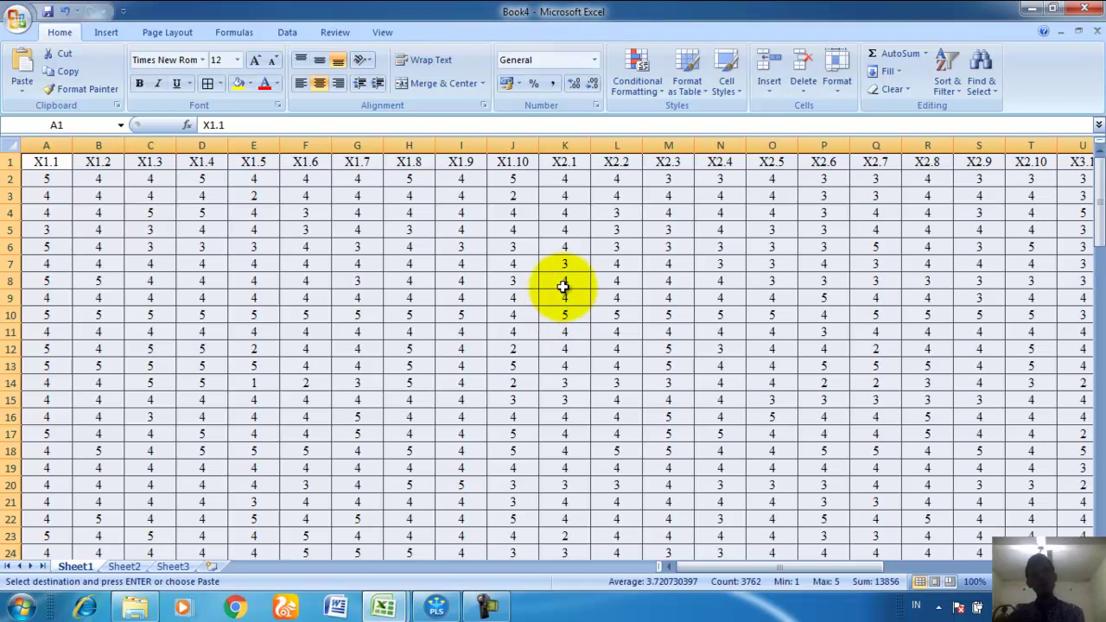
Step: Delete Sheet2 and Sheet3 from the new workbook, keeping only Sheet1
left_click(126, 566)
right_click(128, 566)
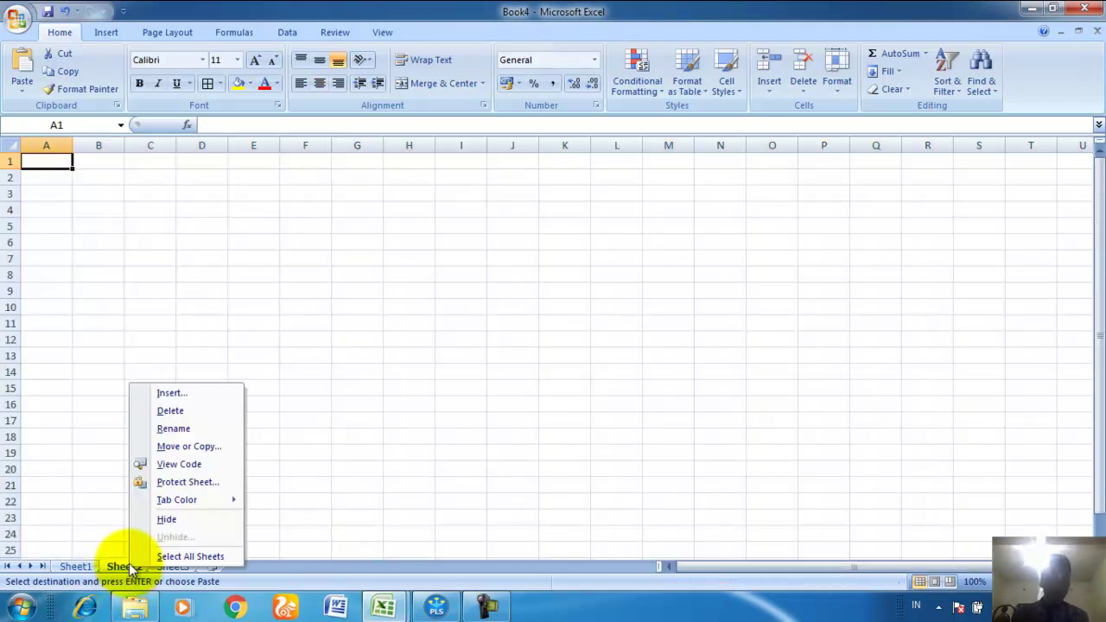
right_click(124, 569)
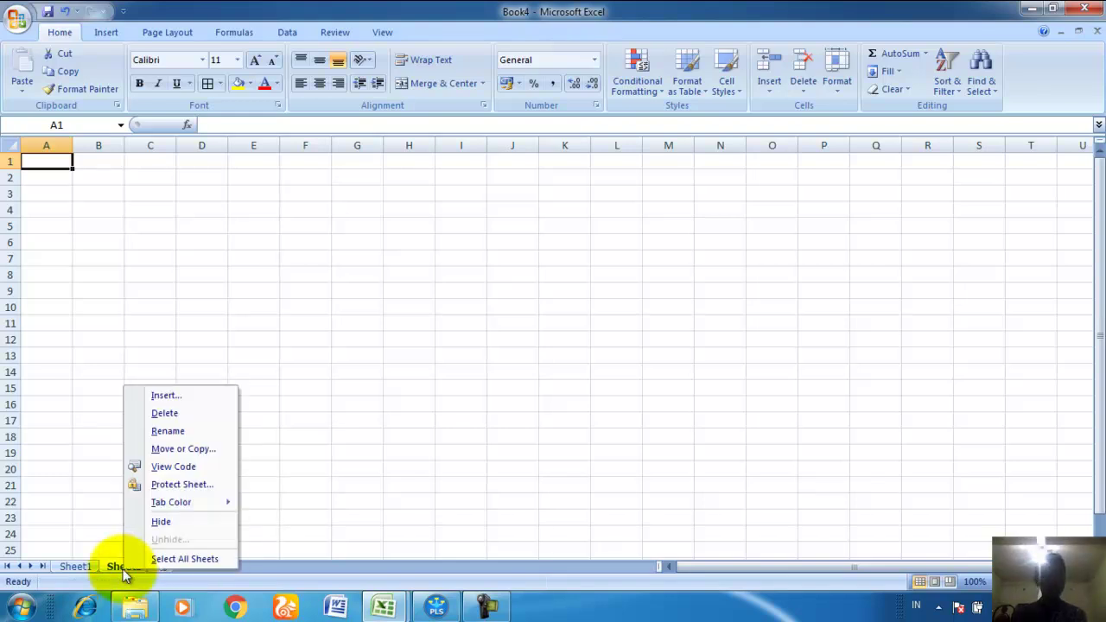
left_click(180, 413)
left_click(203, 347)
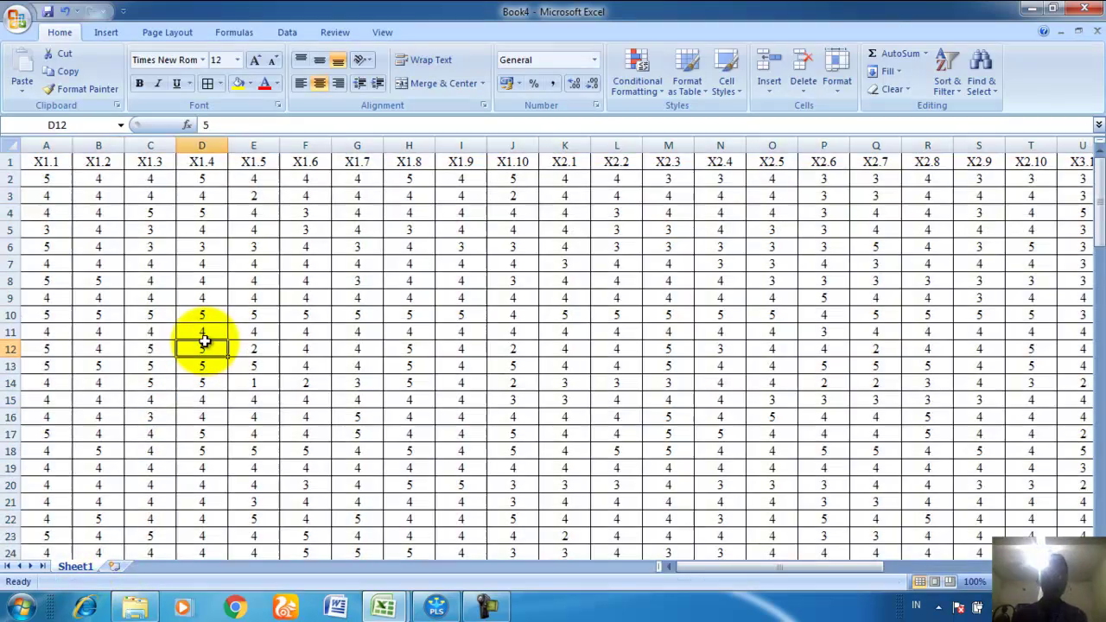
Step: Start saving the new workbook and browse to the PSPP > SMART pls folder on DATA2 (E:)
left_click(17, 19)
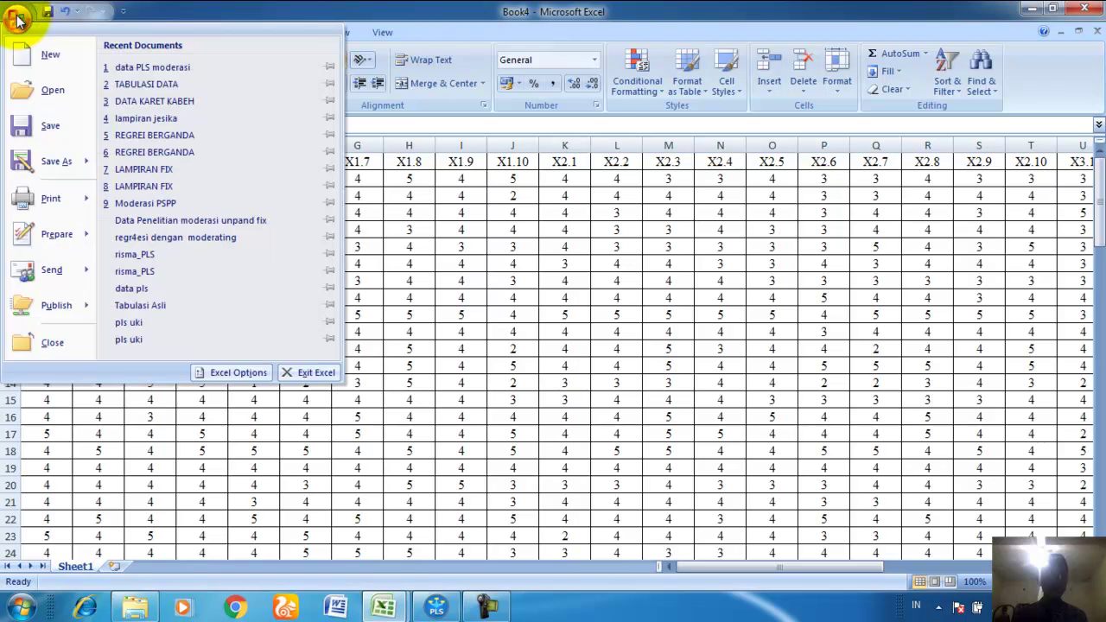
left_click(59, 131)
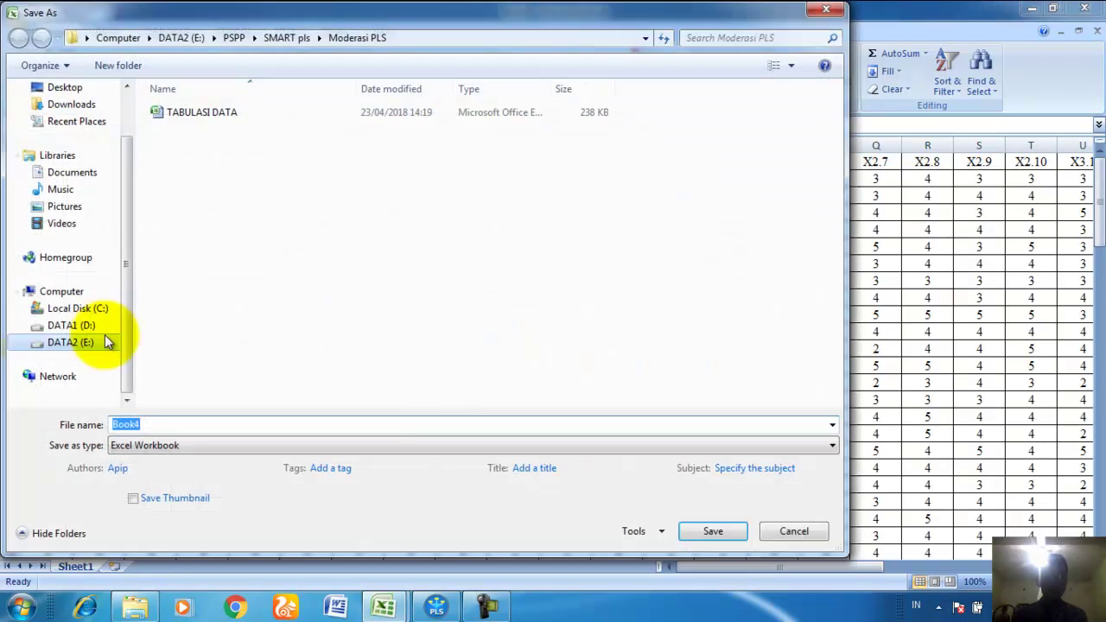
left_click(76, 344)
left_click(198, 338)
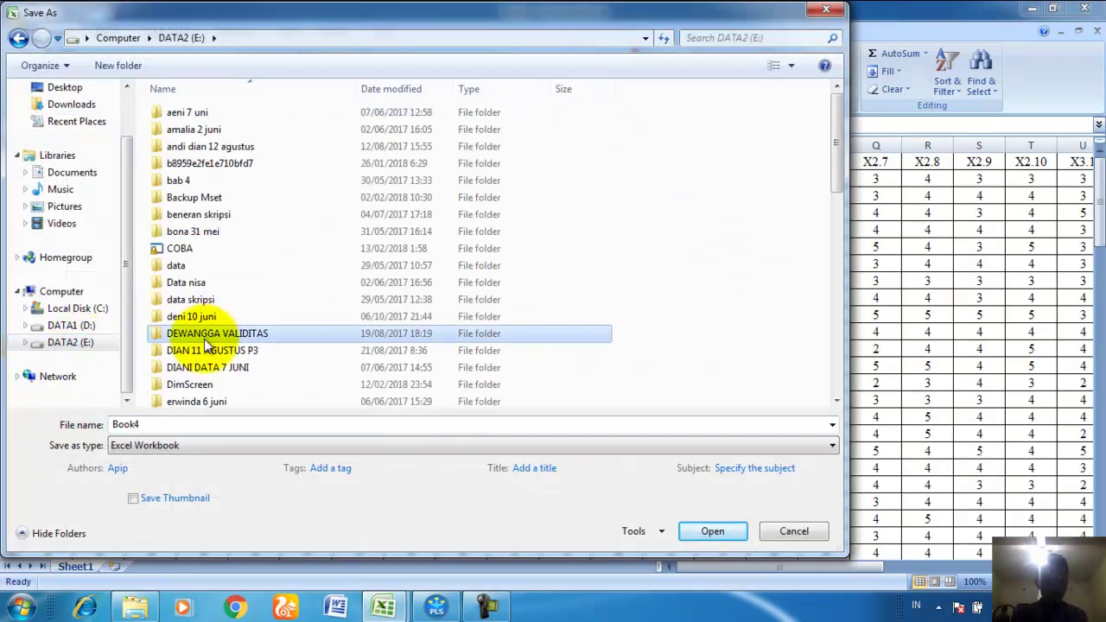
scroll(205, 342, "down", 7)
scroll(208, 347, "down", 5)
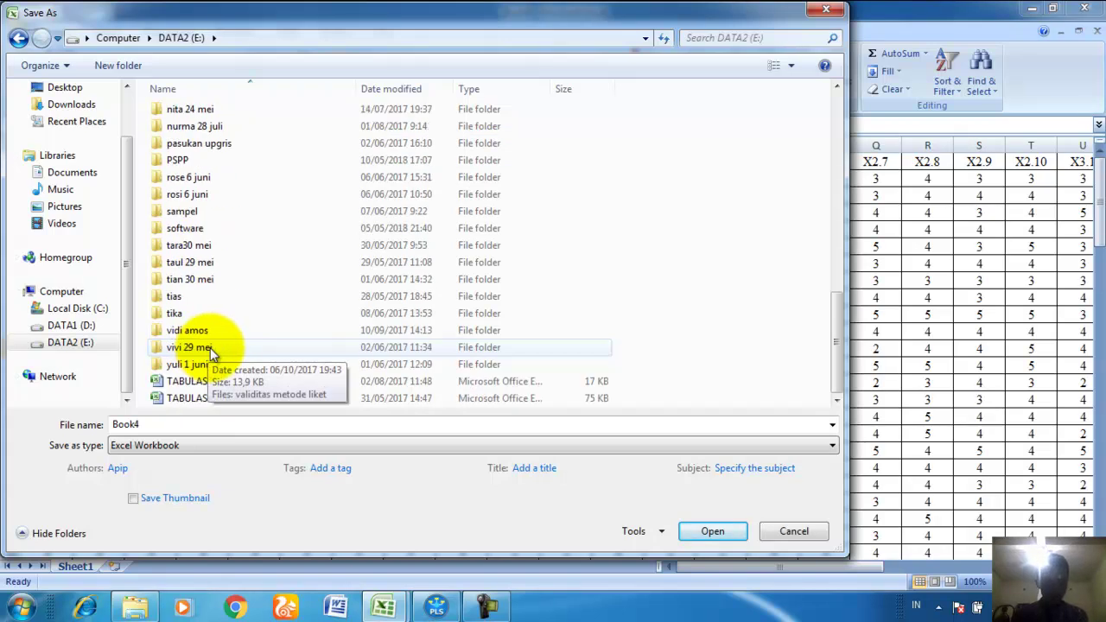
scroll(212, 340, "up", 5)
scroll(207, 320, "up", 1)
scroll(204, 337, "down", 2)
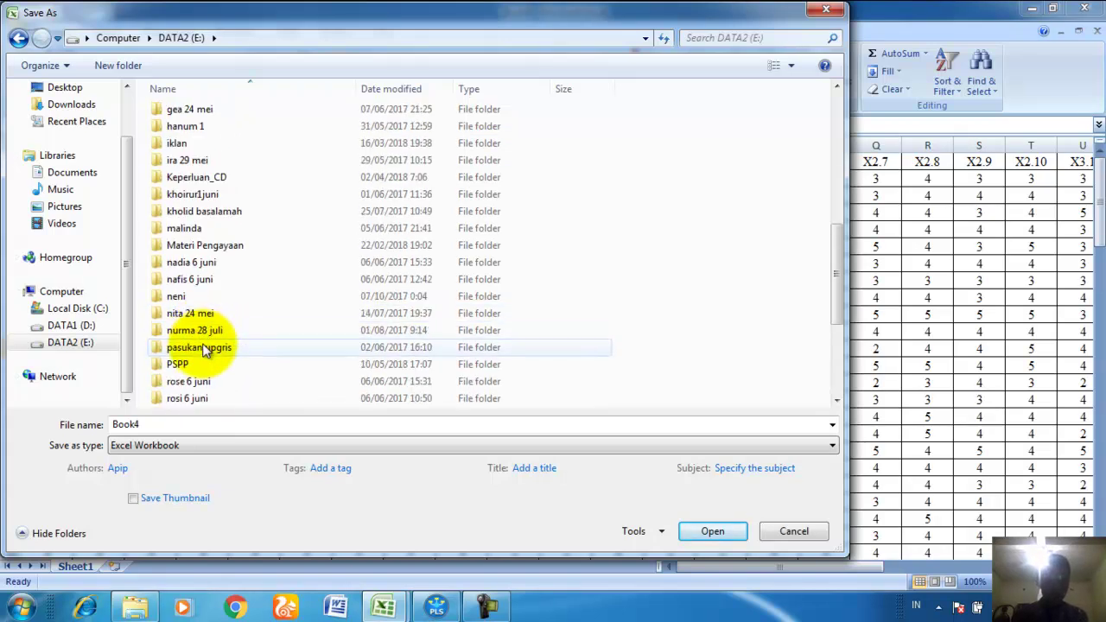
double_click(202, 363)
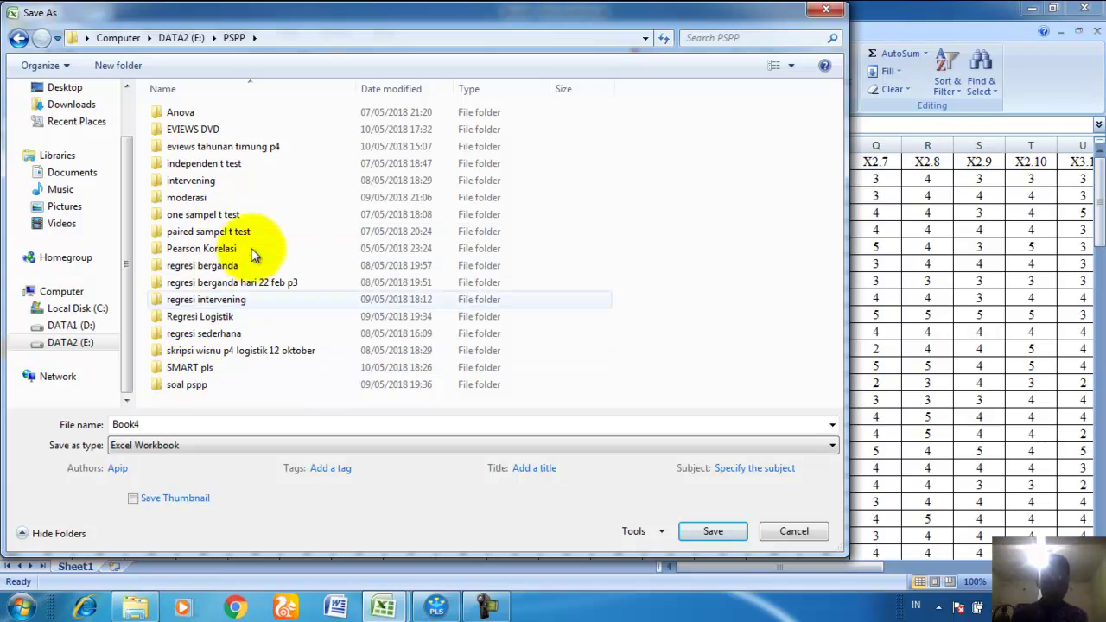
double_click(194, 364)
Step: Save the workbook as "moderaasi contoh" in the Moderasi PLS folder
double_click(148, 424)
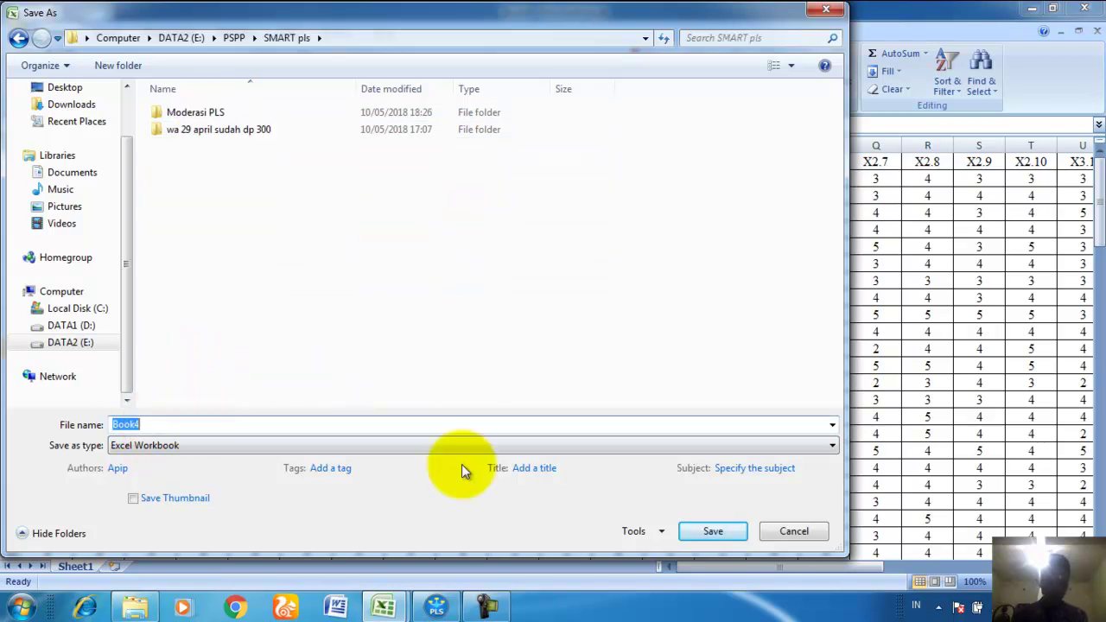
double_click(212, 113)
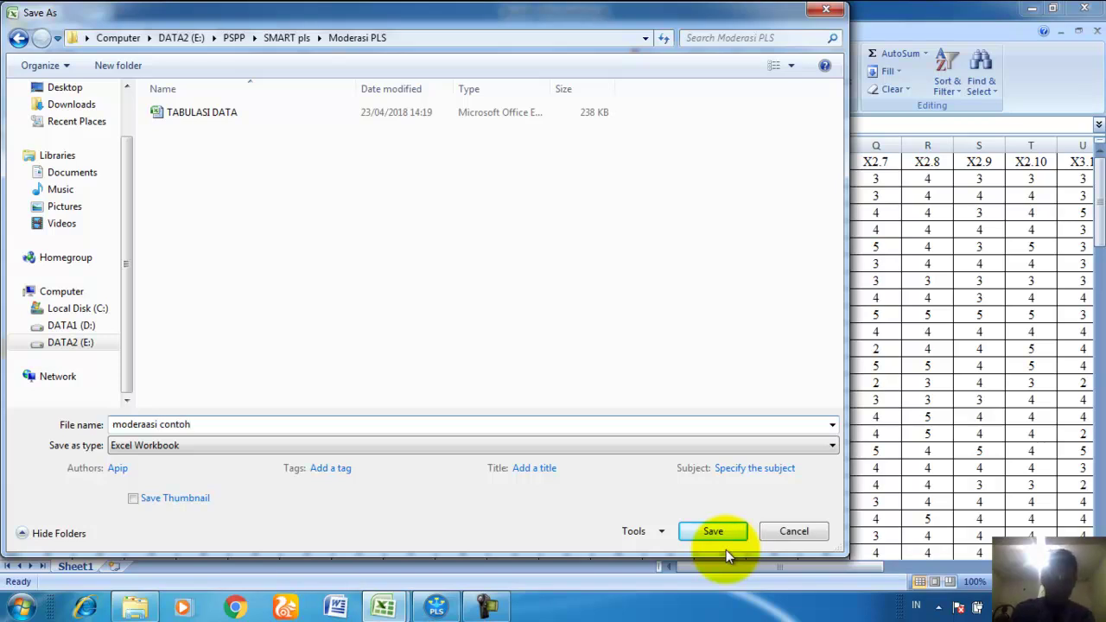
key("Return")
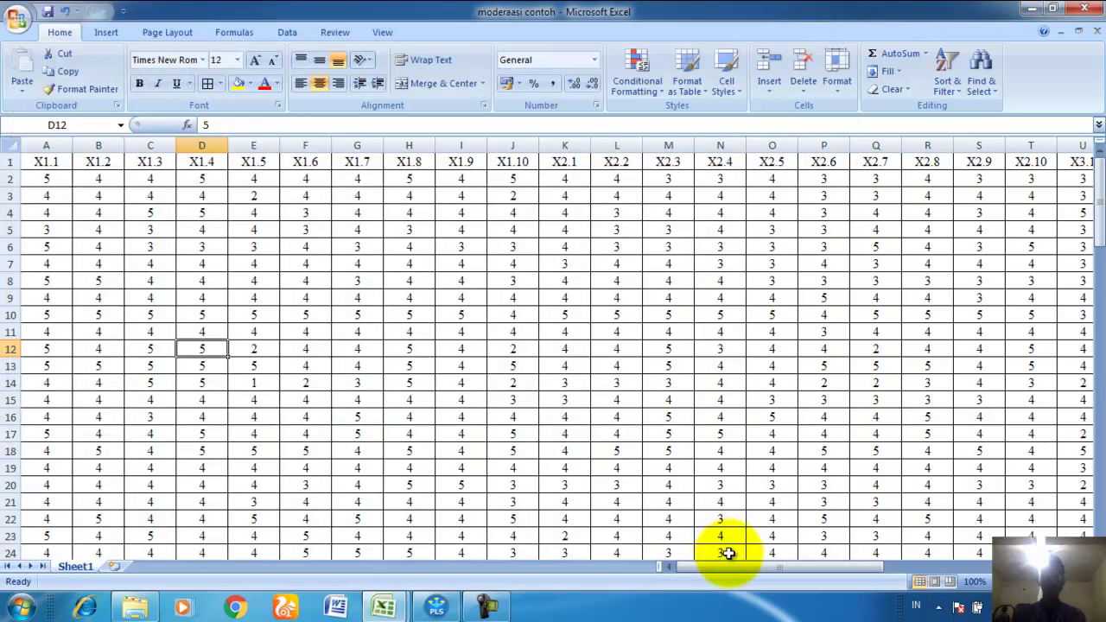
left_click(200, 213)
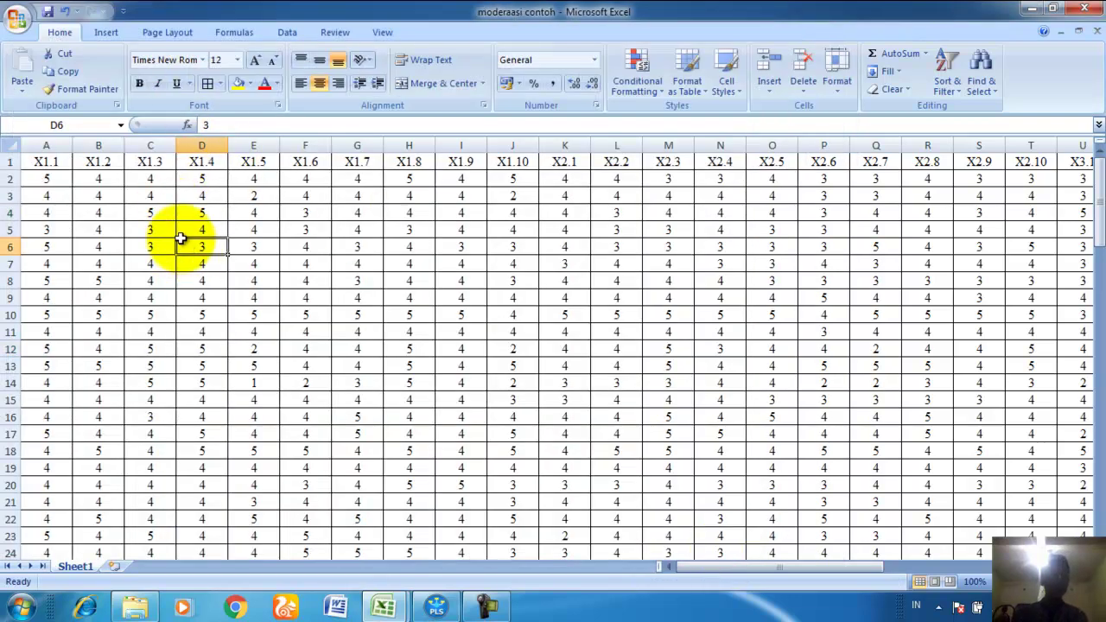
left_click(16, 21)
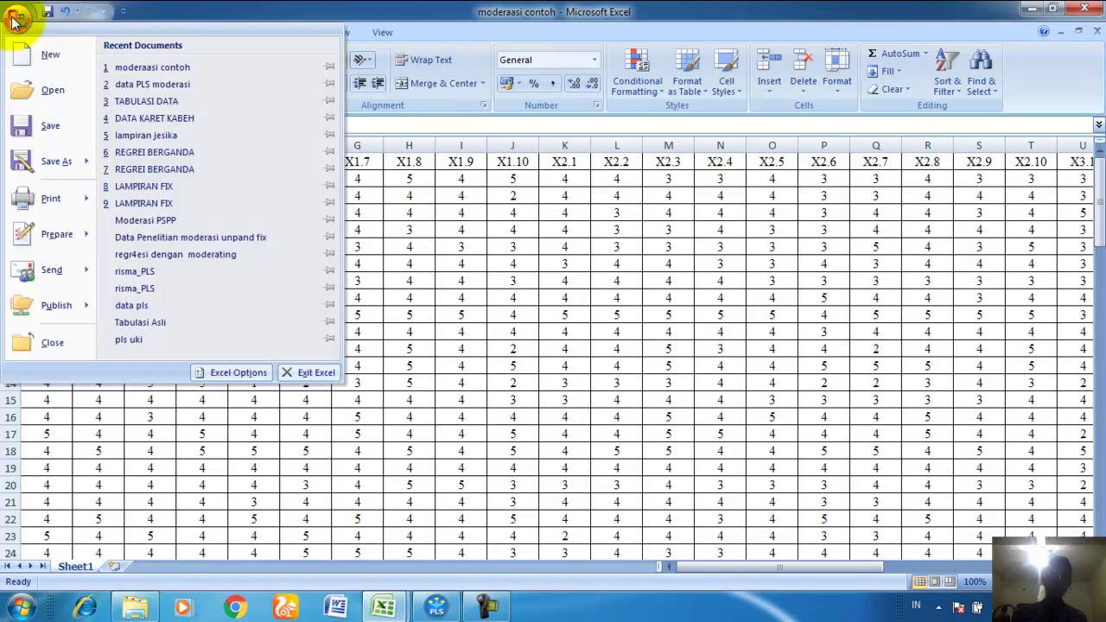
left_click(370, 229)
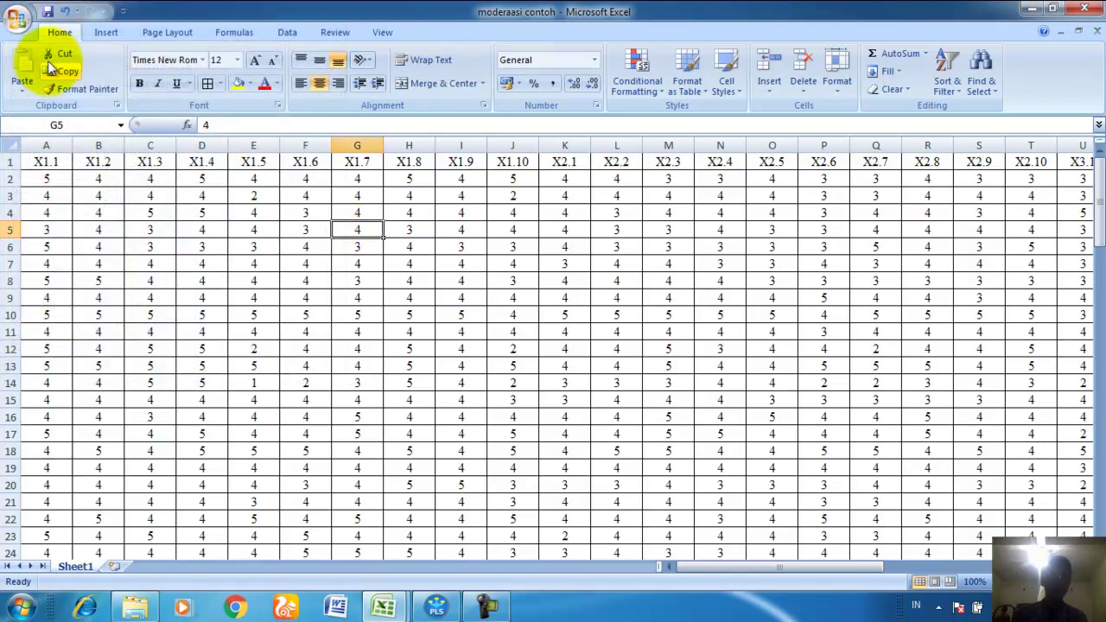
Step: Save a copy of moderaasi contoh in CSV (Comma delimited) format in the same folder, keeping that format
left_click(22, 19)
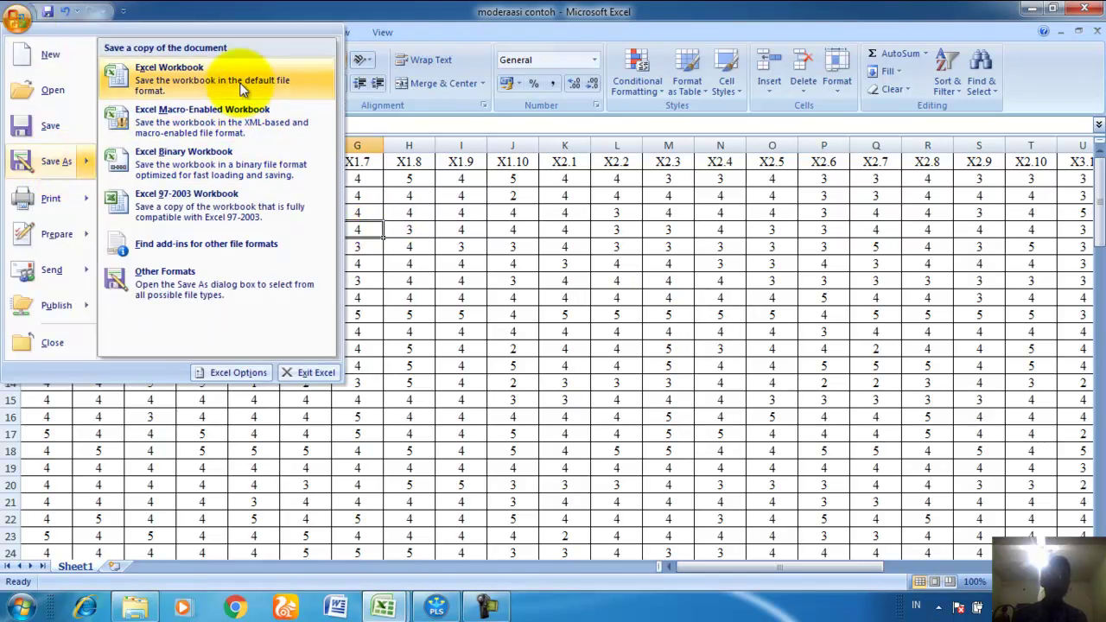
left_click(457, 470)
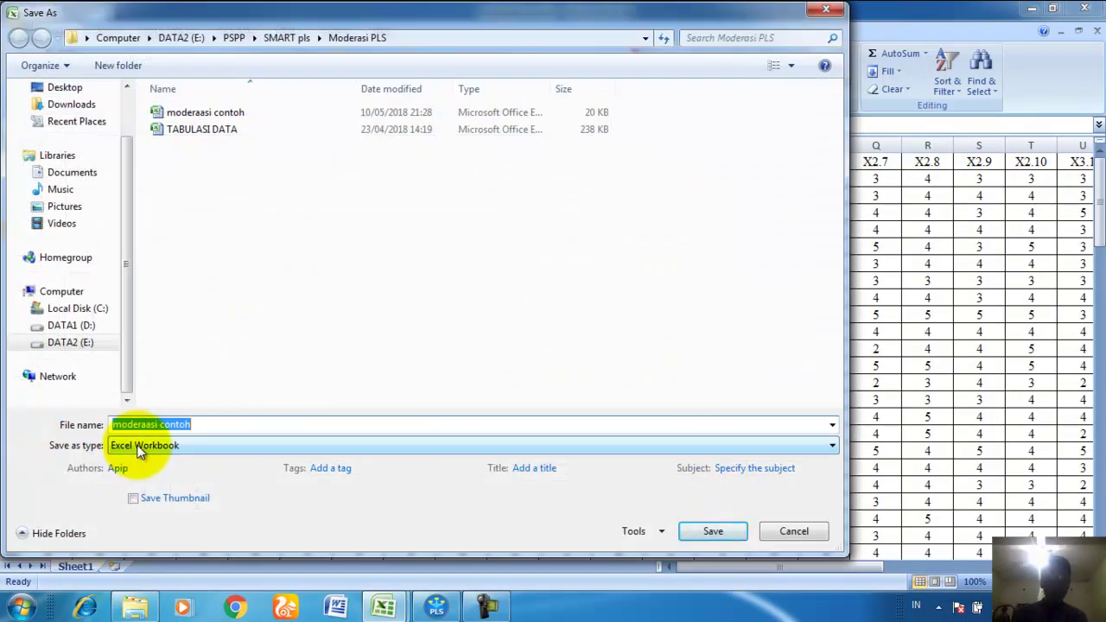
left_click(255, 444)
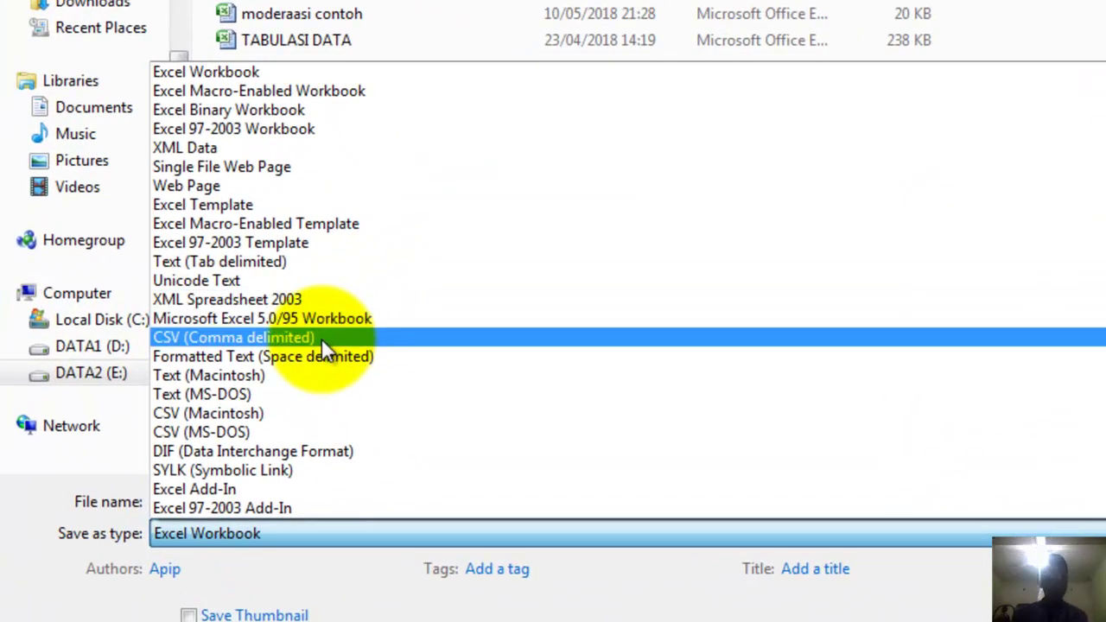
left_click(322, 339)
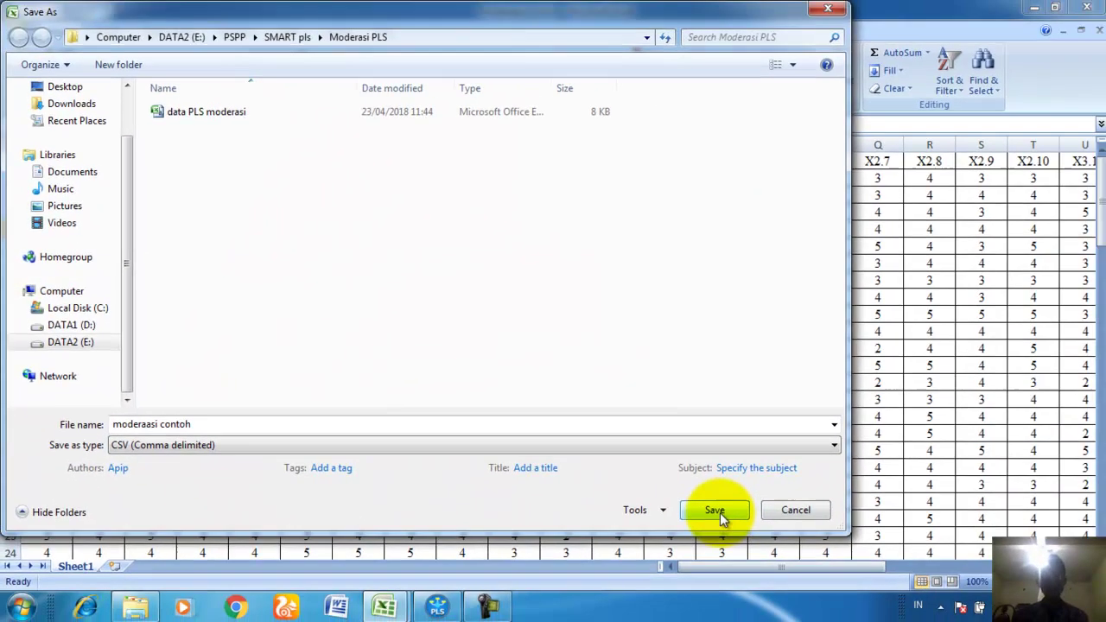
left_click(717, 511)
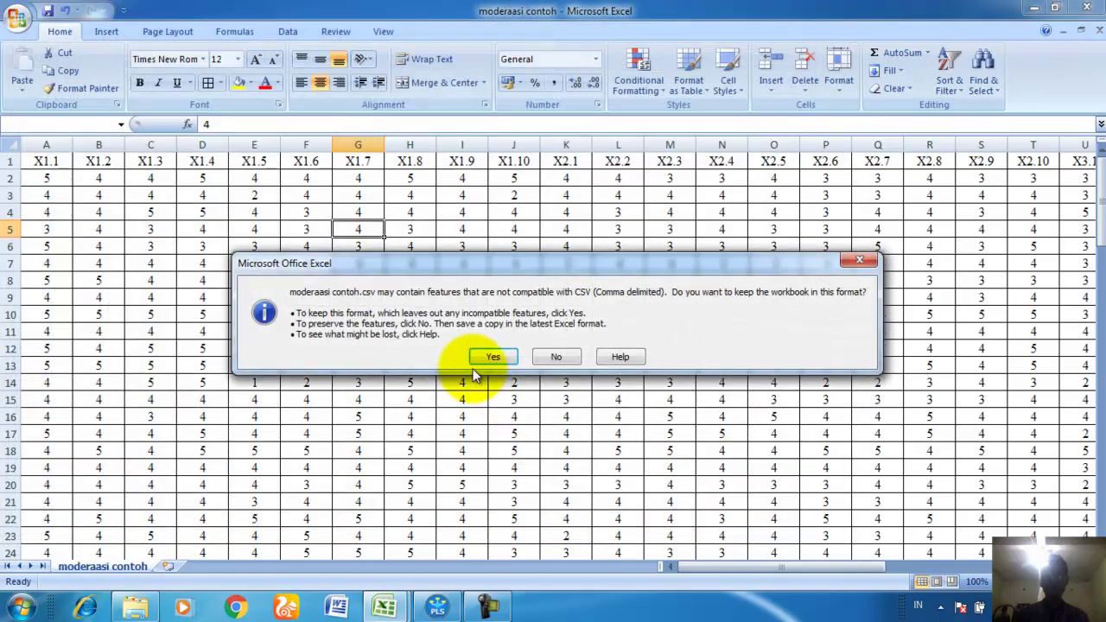
left_click(489, 361)
Step: Close the moderaasi contoh CSV file, saving its changes and keeping the CSV format
left_click(598, 347)
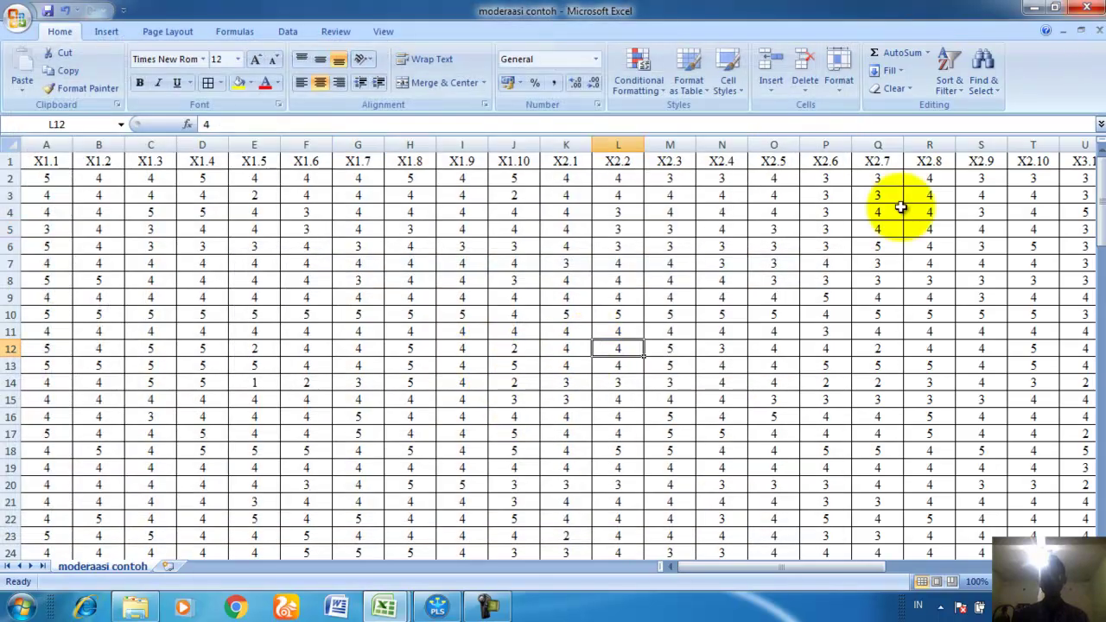
left_click(706, 383)
left_click(1096, 8)
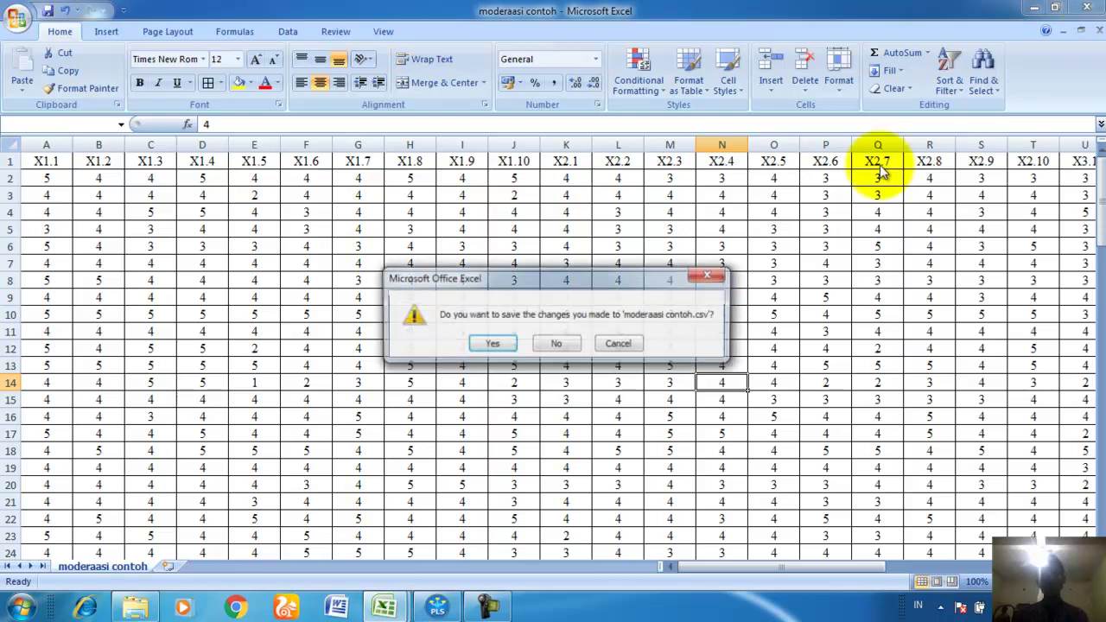
left_click(482, 349)
left_click(490, 351)
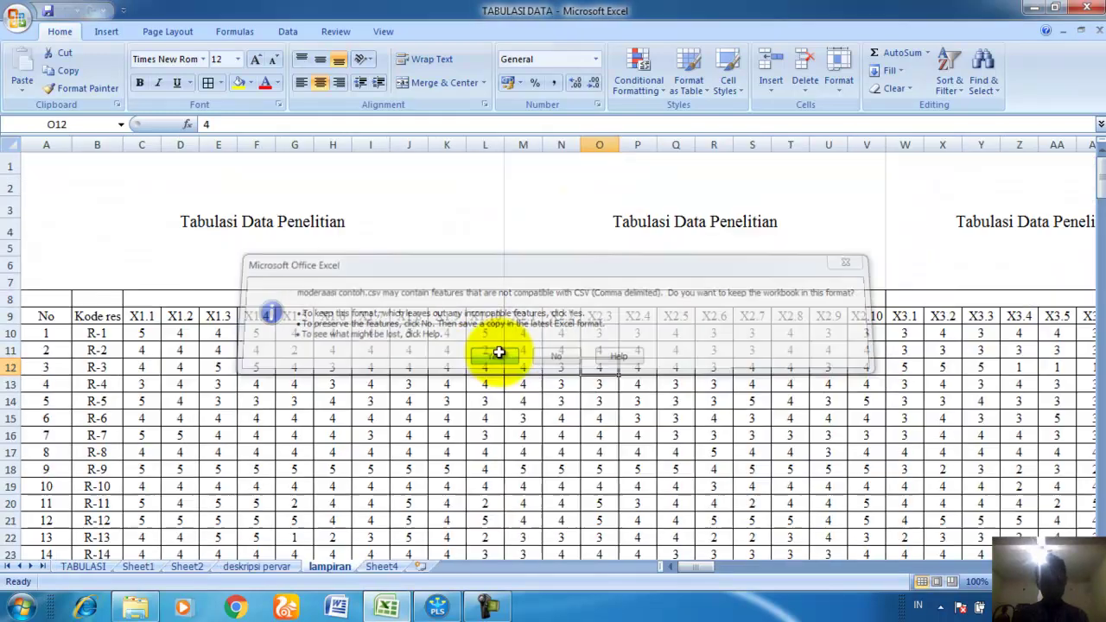
Step: Close the TABULASI DATA workbook without saving its changes
left_click(269, 449)
left_click(1087, 8)
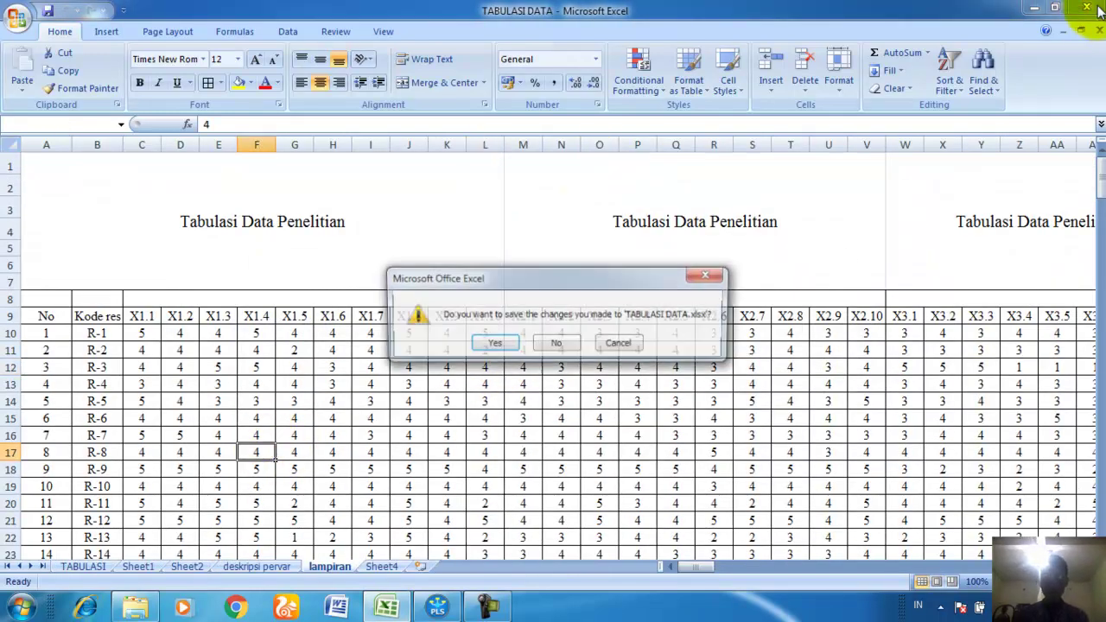
left_click(555, 344)
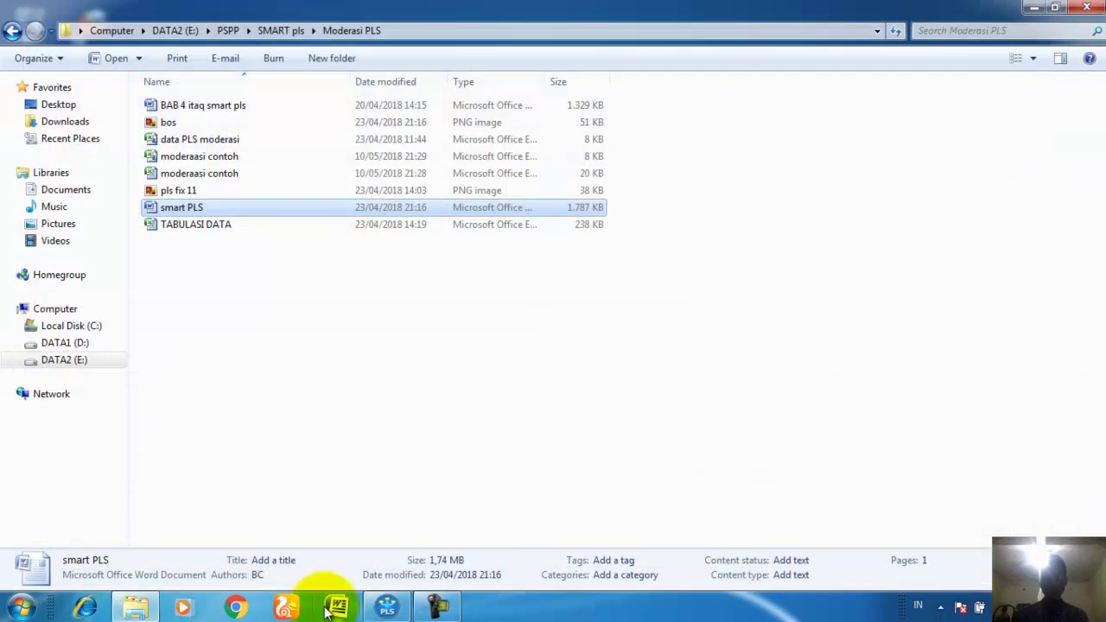
Step: Switch to SmartPLS and create a new project named "variabel moderasi"
left_click(391, 610)
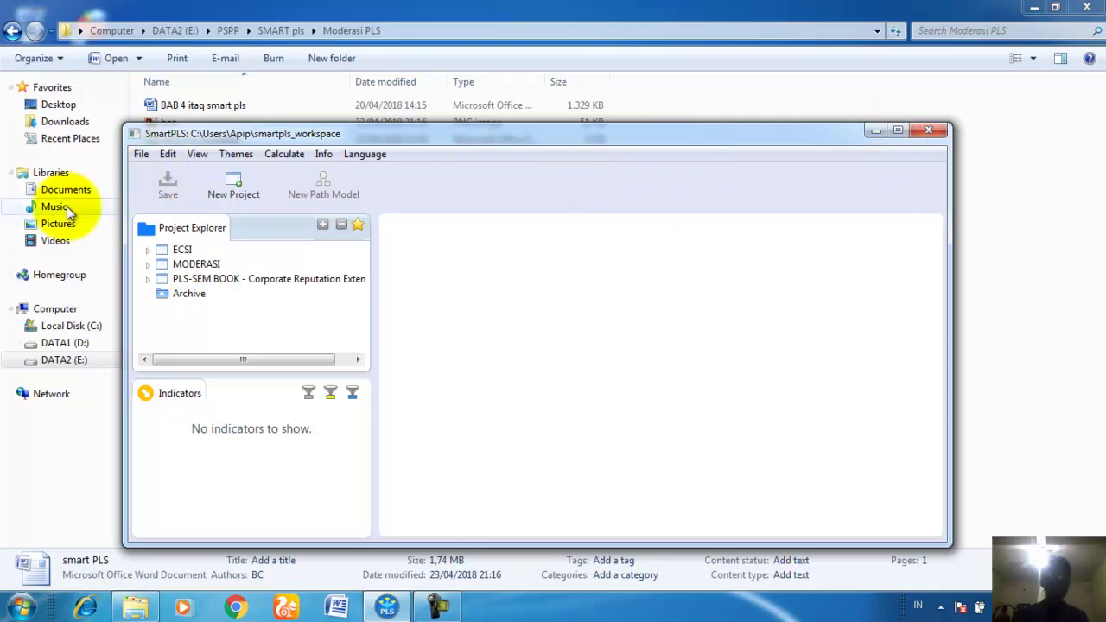
left_click(133, 154)
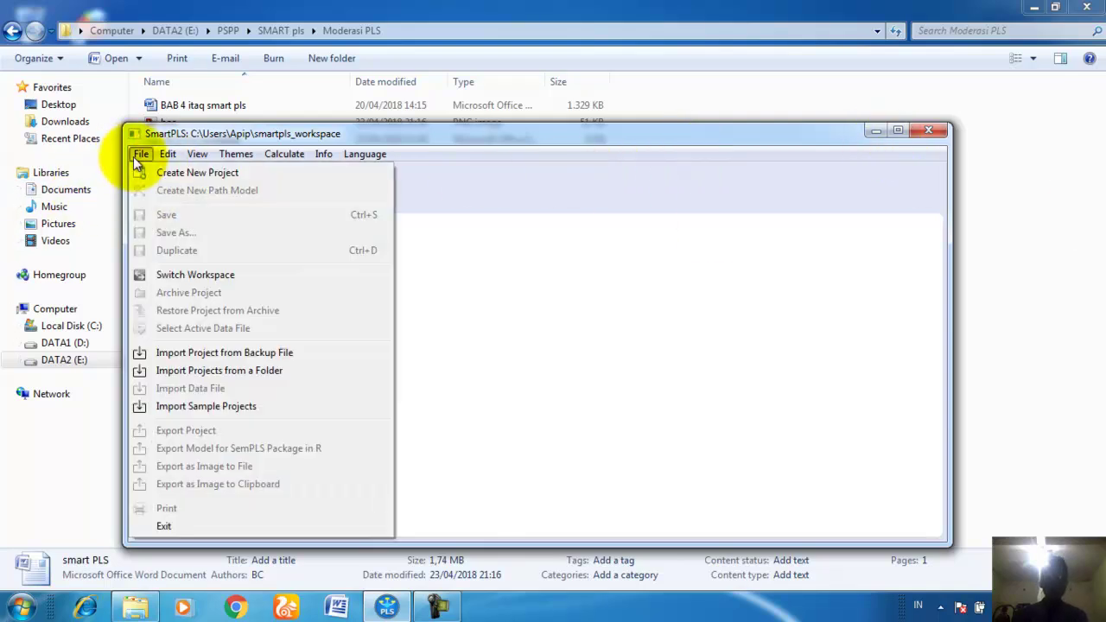
left_click(205, 175)
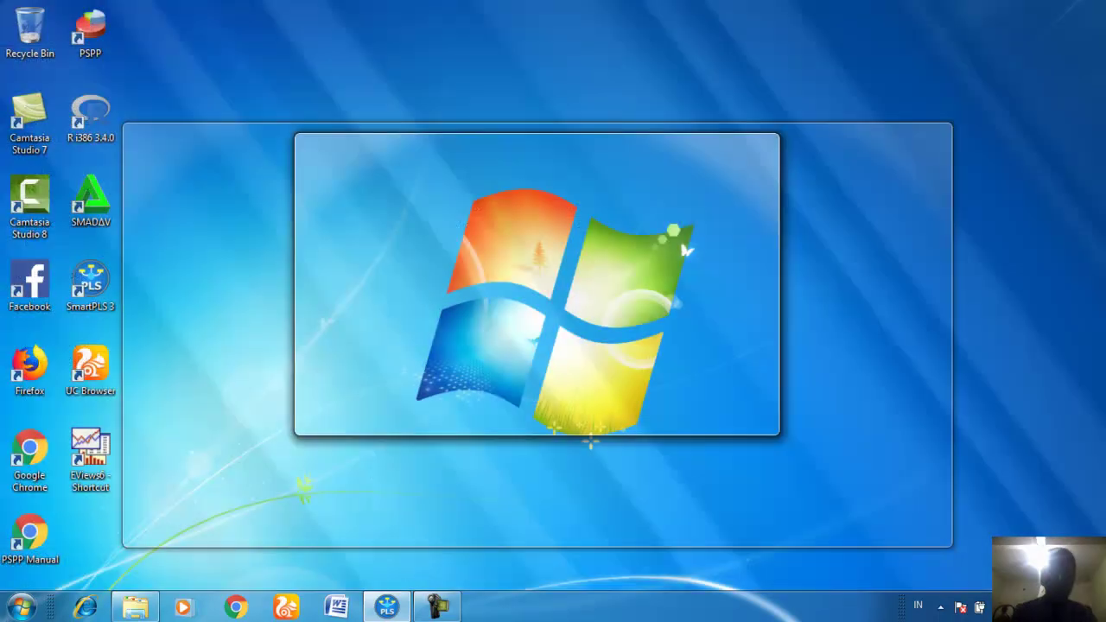
type("variabel moderasi")
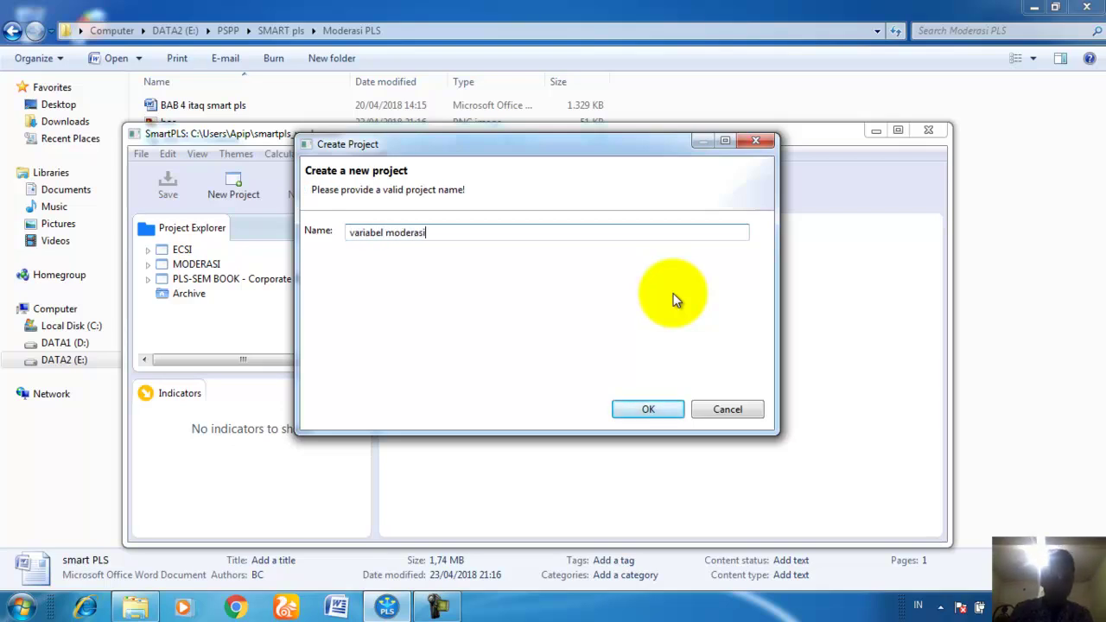
left_click(649, 414)
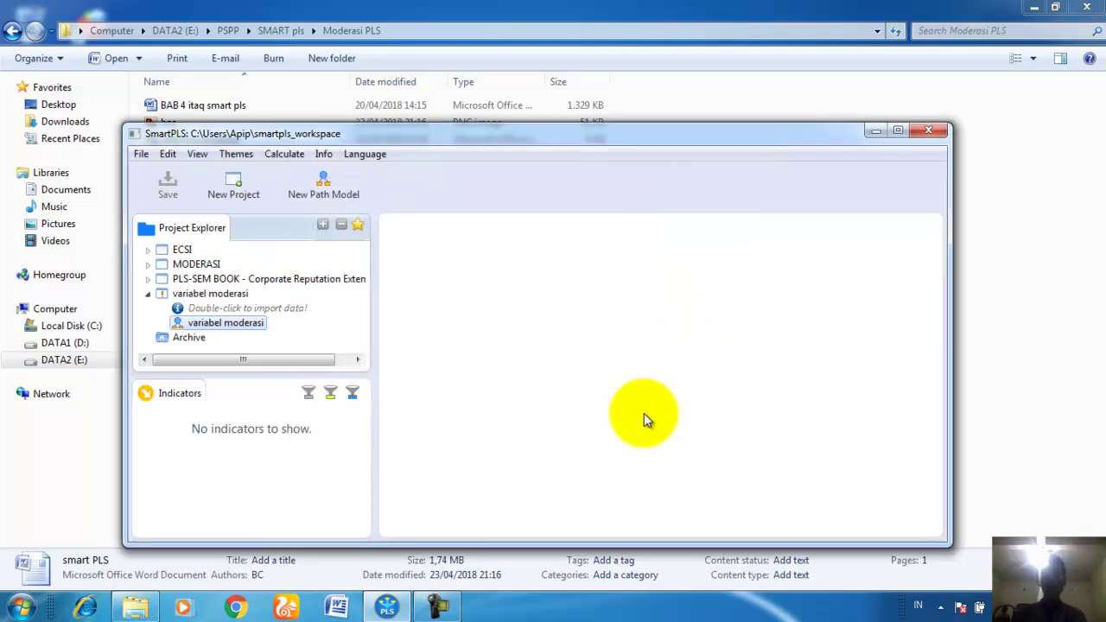
Step: Import the moderaasi contoh CSV file into the variabel moderasi project under its own name and maximize the SmartPLS window
double_click(230, 312)
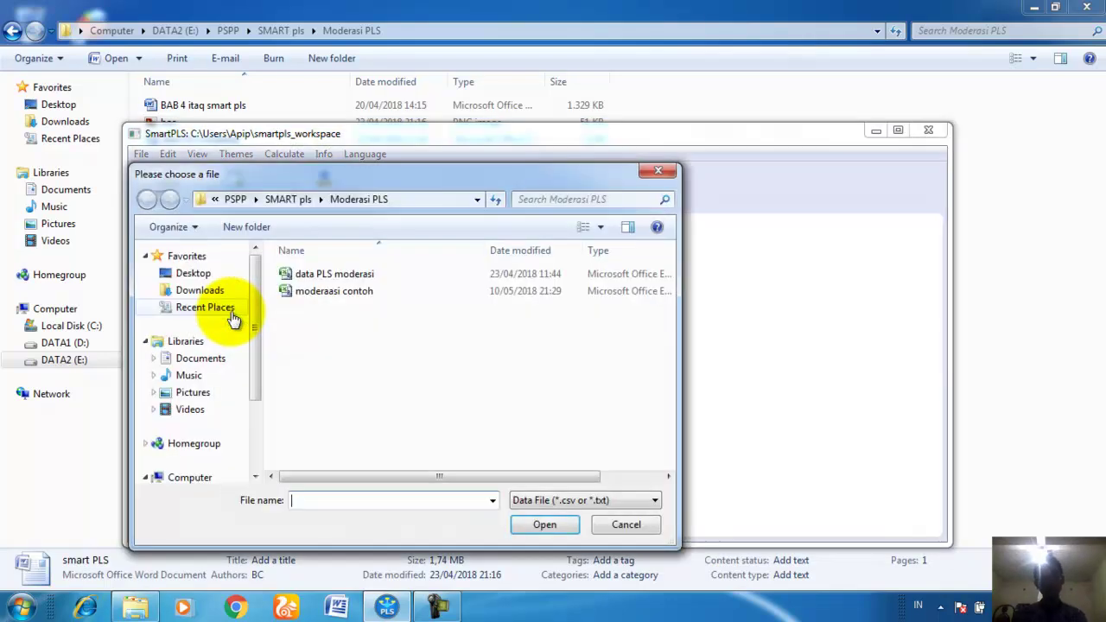
left_click(338, 295)
left_click(554, 525)
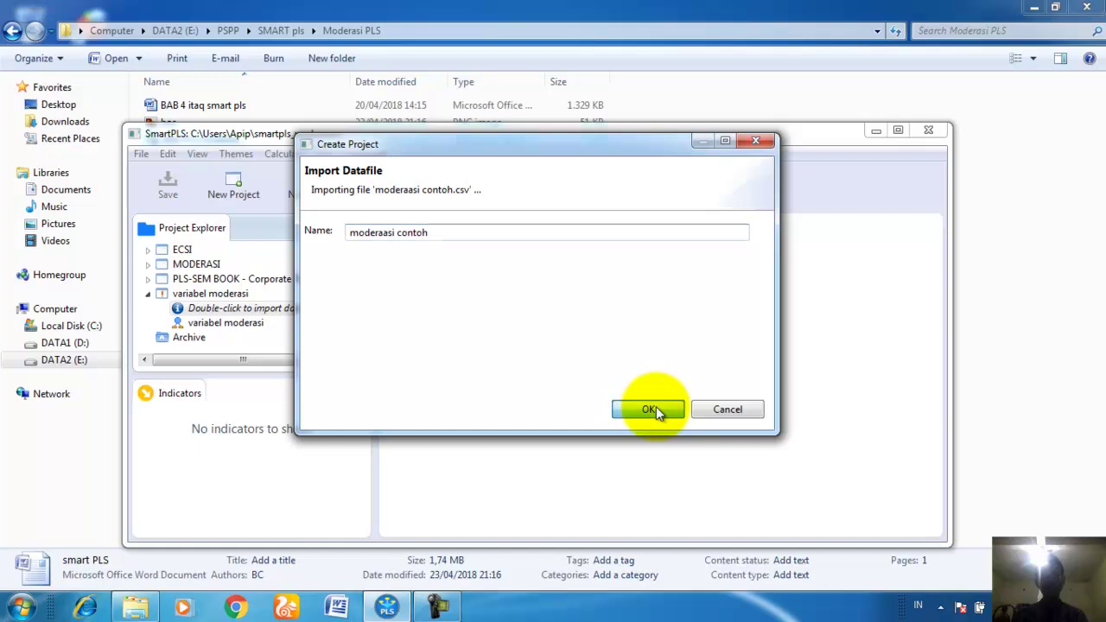
left_click(646, 409)
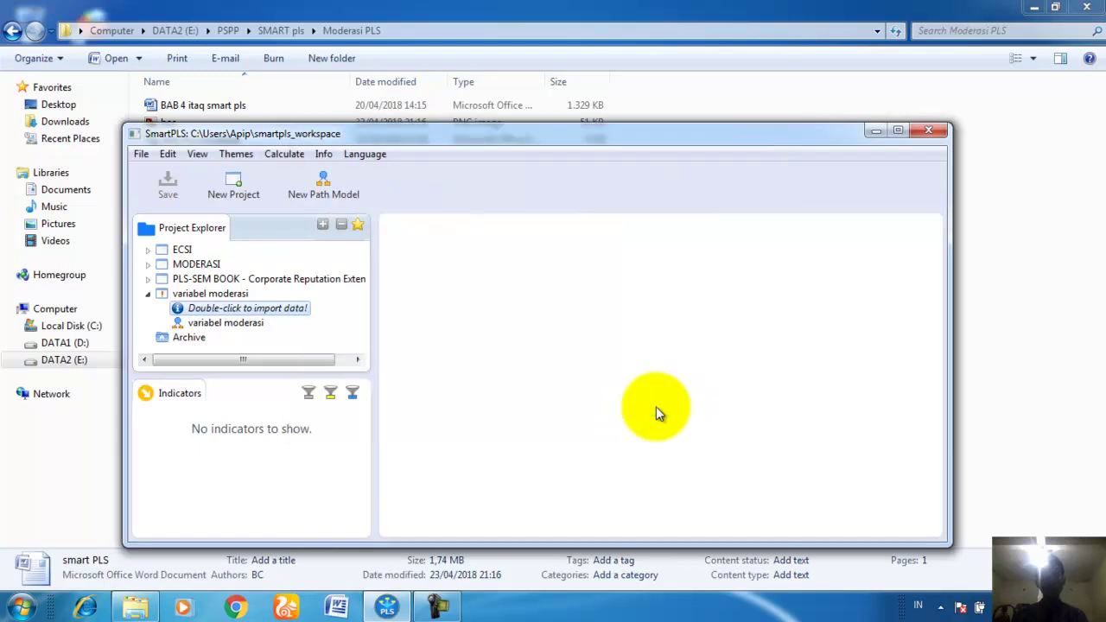
left_click(900, 129)
left_click(130, 199)
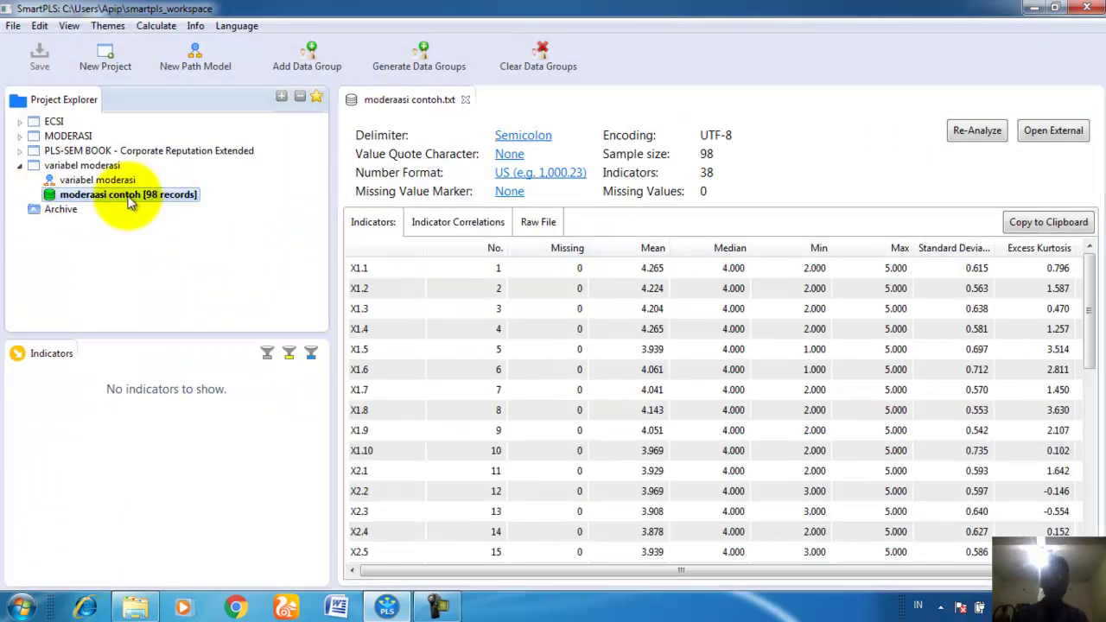
Step: Open the variabel moderasi path model and create a latent variable from indicators X1.1 to X1.10 in the canvas's upper left area
double_click(82, 179)
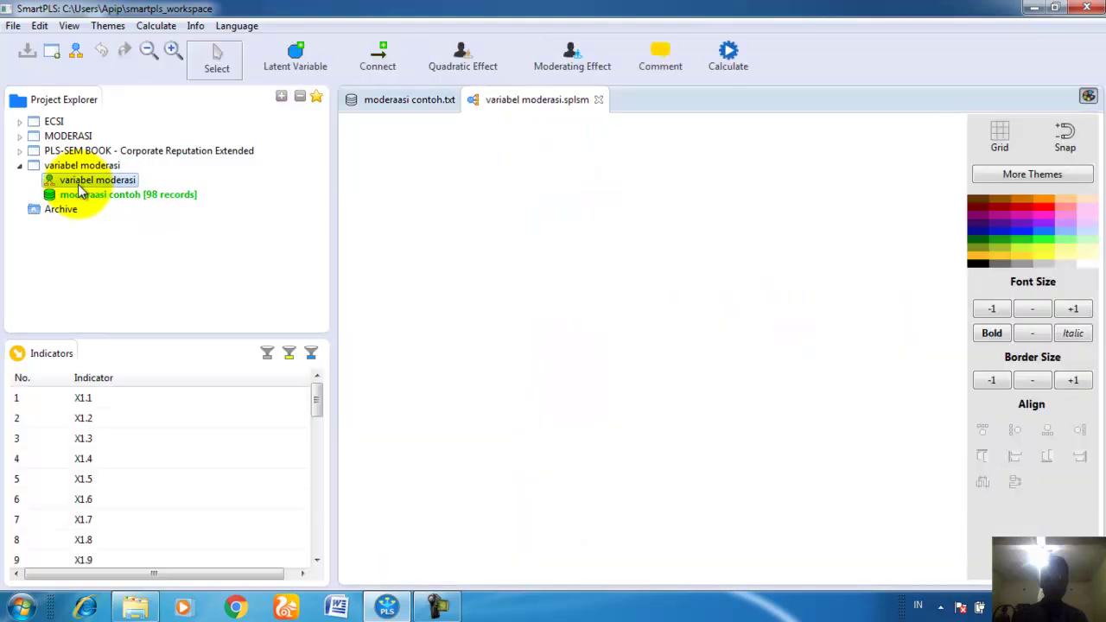
left_click(110, 397)
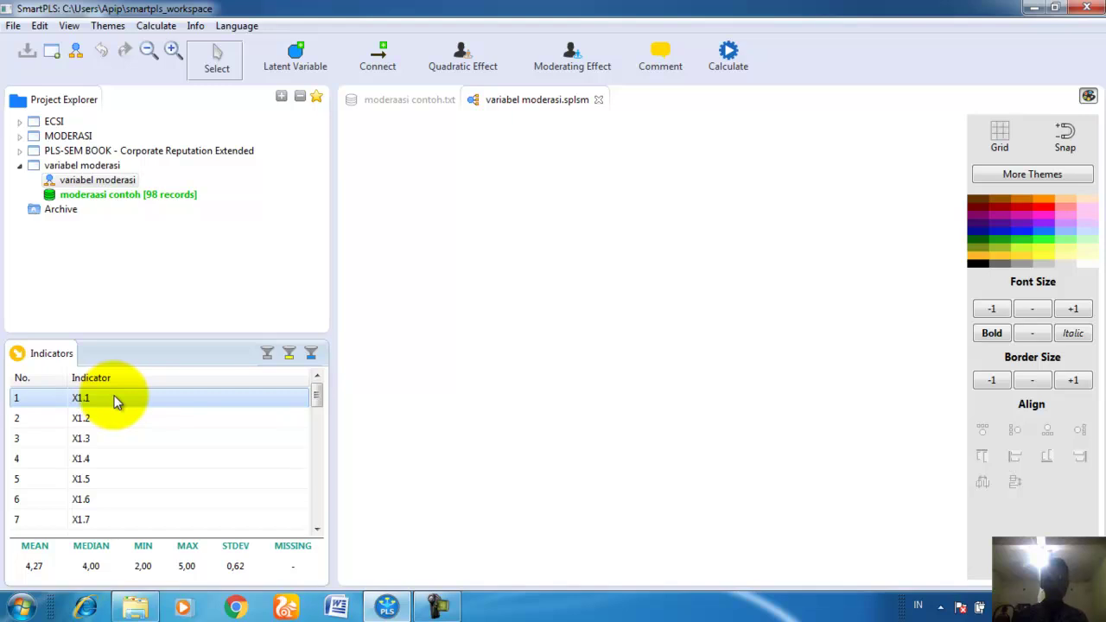
scroll(117, 404, "down", 4)
scroll(117, 404, "down", 1)
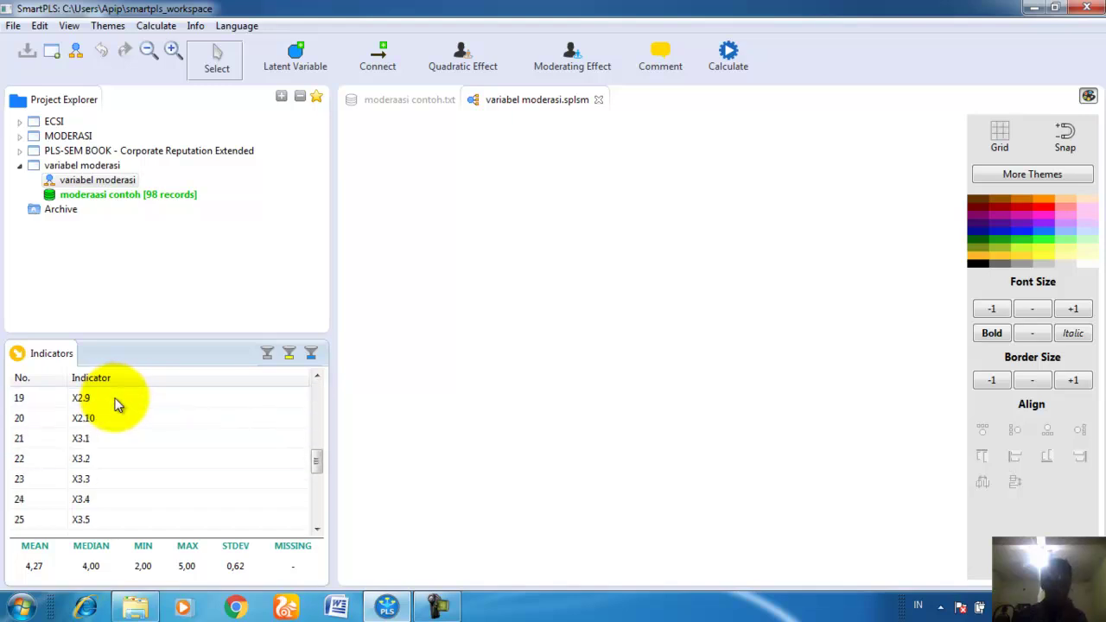
scroll(114, 419, "up", 1)
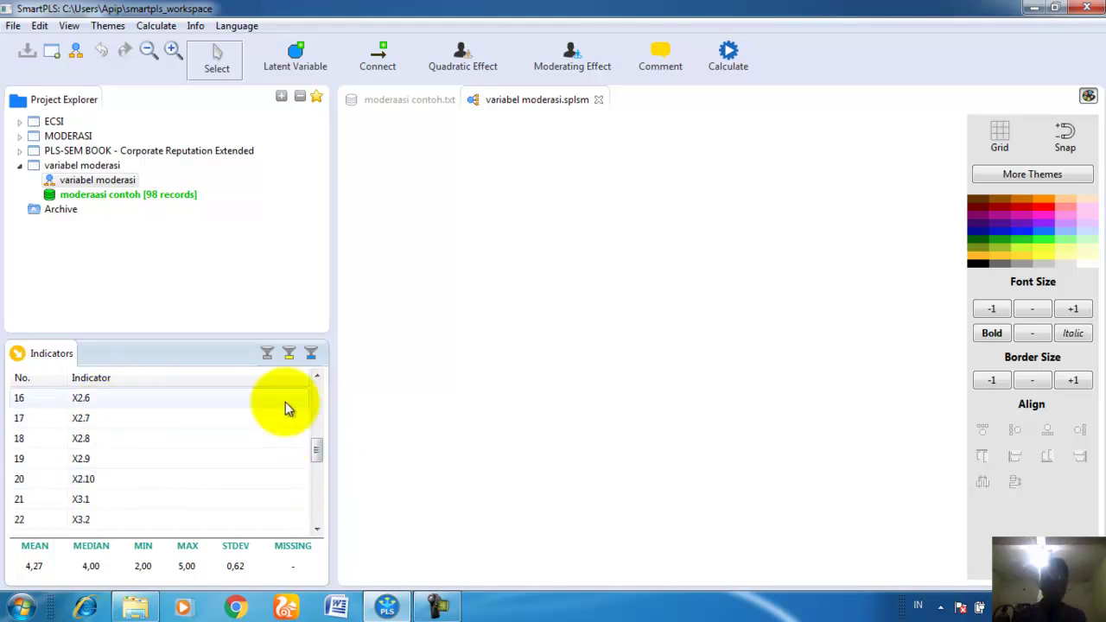
left_click_drag(240, 337, 239, 251)
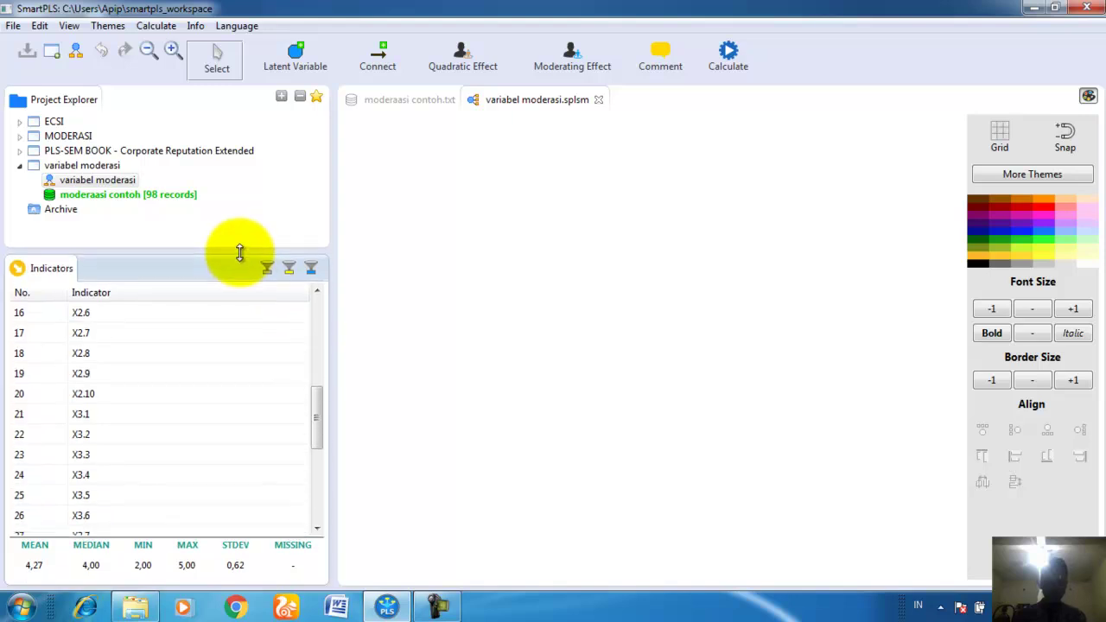
left_click_drag(315, 429, 292, 361)
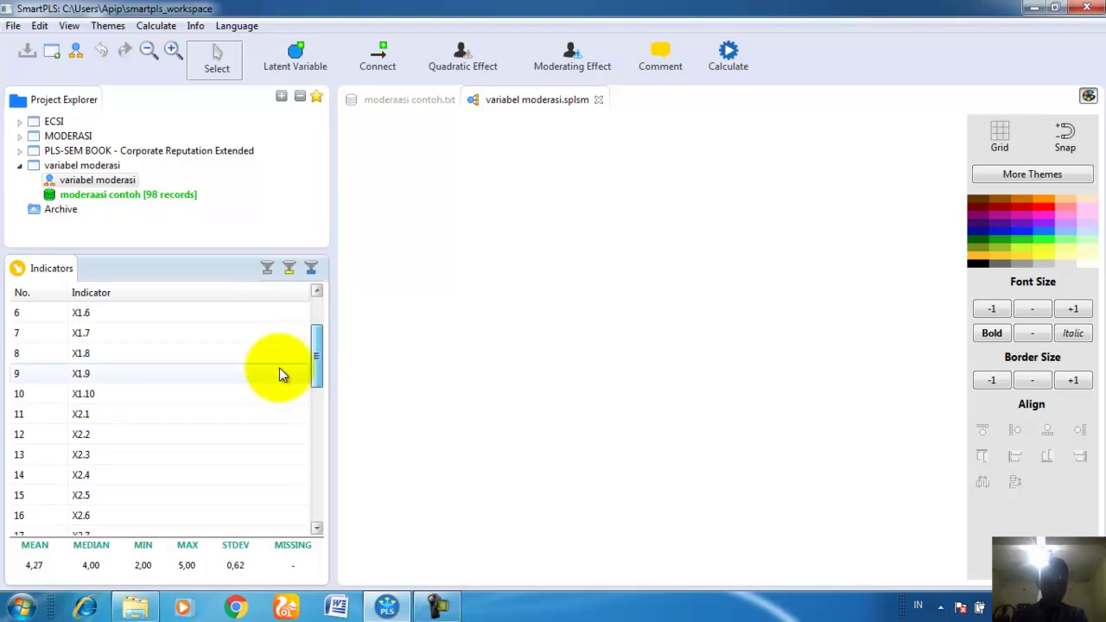
left_click(150, 396, "shift")
left_click_drag(169, 357, 518, 250)
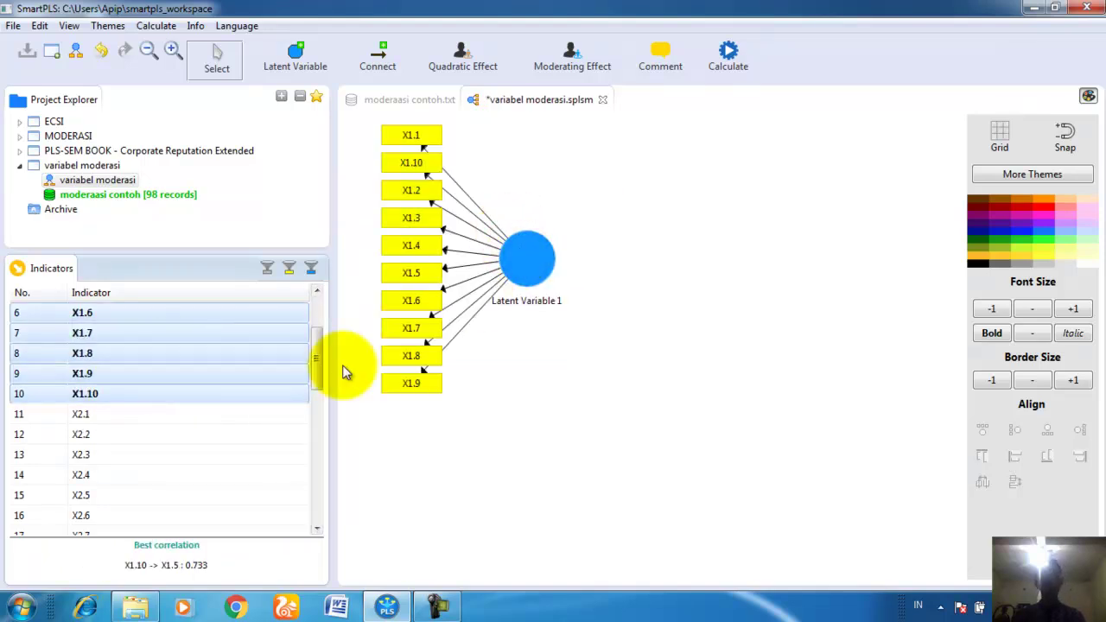
Step: Create a second latent variable from indicators X2.1 to X2.10 below the X1 construct
left_click(124, 415)
scroll(127, 420, "down", 3)
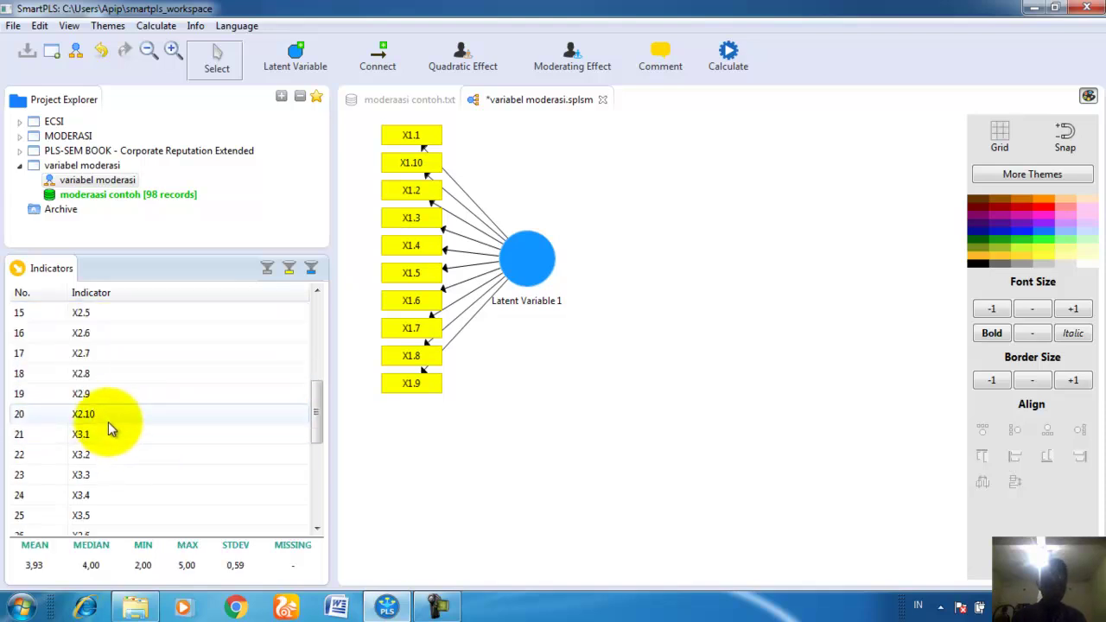
left_click(109, 416, "shift")
left_click_drag(109, 416, 637, 473)
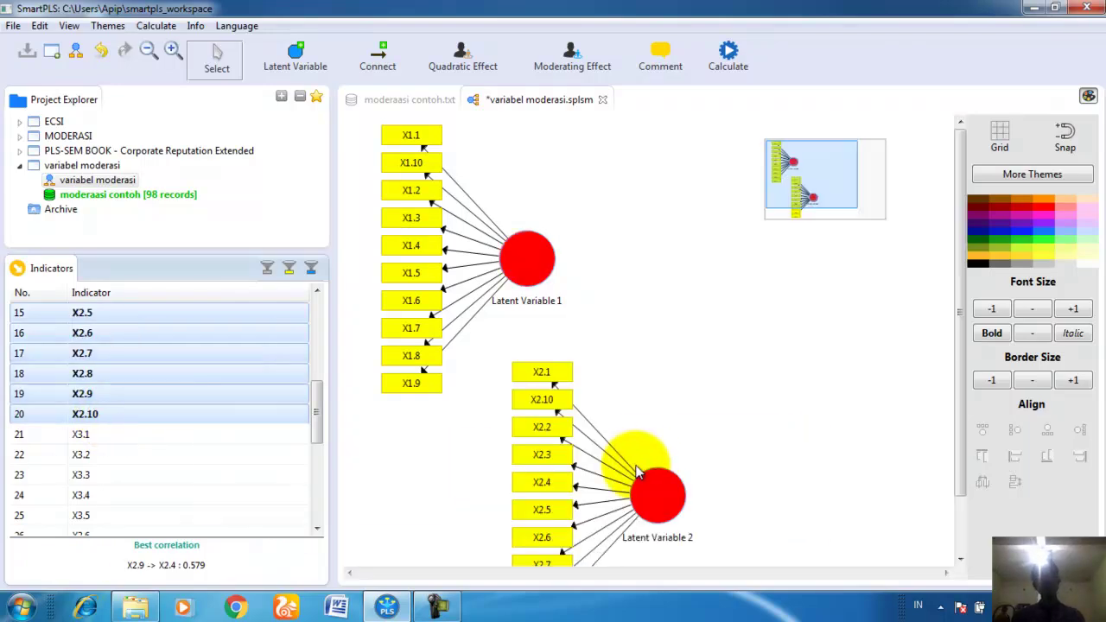
Step: Reposition the X2 latent variable with its indicators directly beneath the X1 construct, leaving a gap between them
left_click(149, 52)
left_click(149, 52)
left_click(148, 52)
left_click(149, 52)
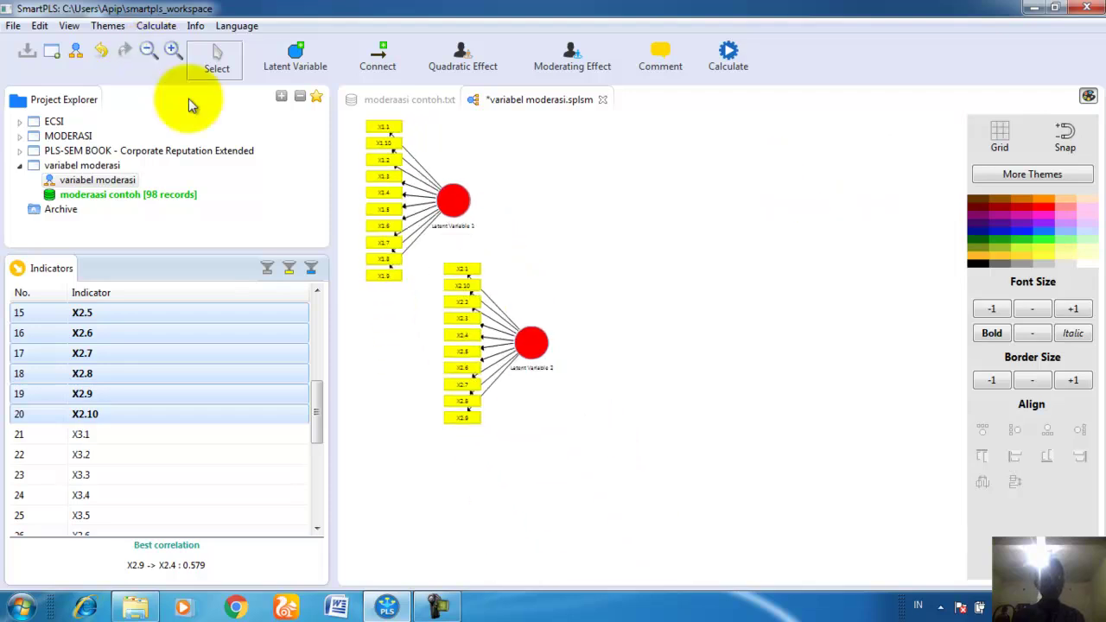
left_click(532, 344)
left_click_drag(486, 393, 470, 425)
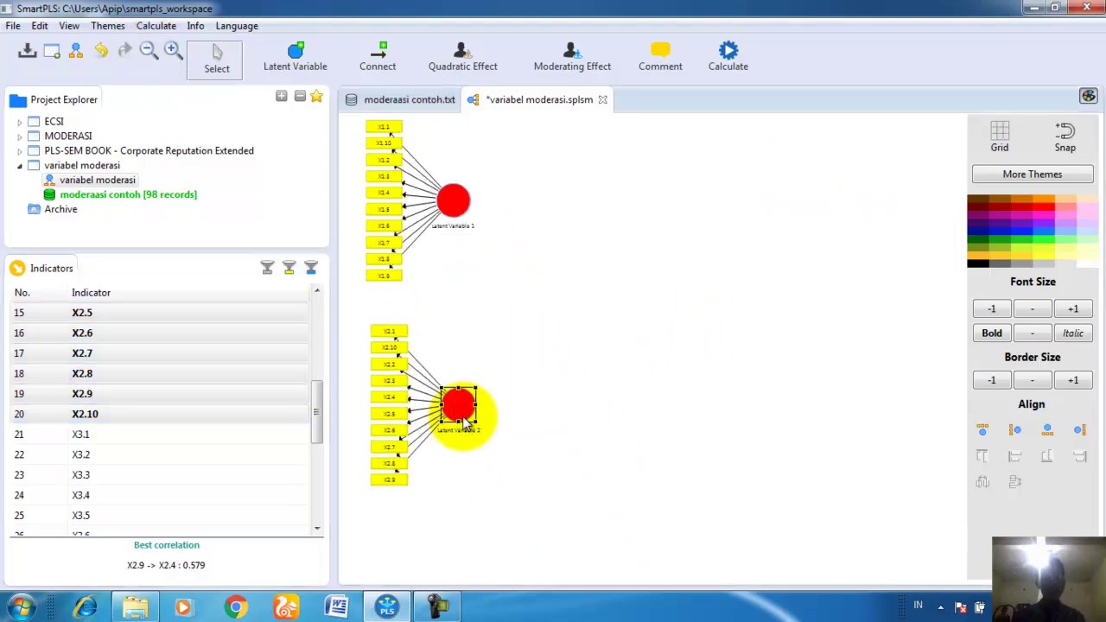
Step: Create a latent variable from indicators X3.1 to X3.8 below and to the right of the X2 construct
left_click(108, 435)
scroll(109, 434, "down", 4)
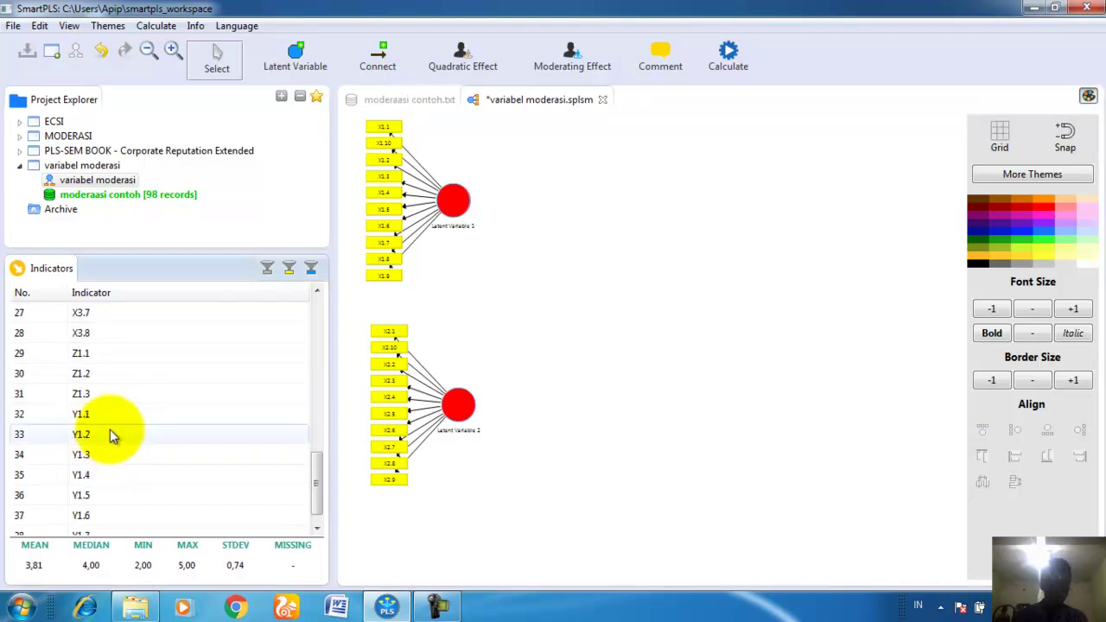
scroll(110, 431, "up", 1)
left_click(101, 397, "shift")
left_click_drag(114, 399, 566, 502)
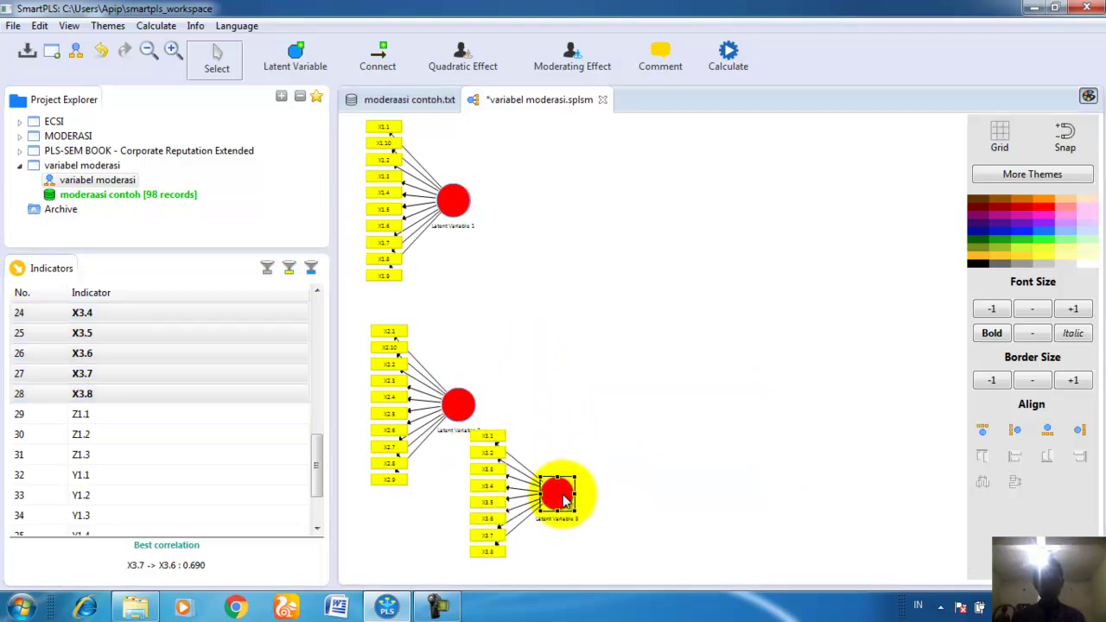
Step: Create a latent variable from indicators Z1.1 to Z1.3 to the right of the X3 construct
left_click(96, 414)
scroll(147, 439, "down", 1)
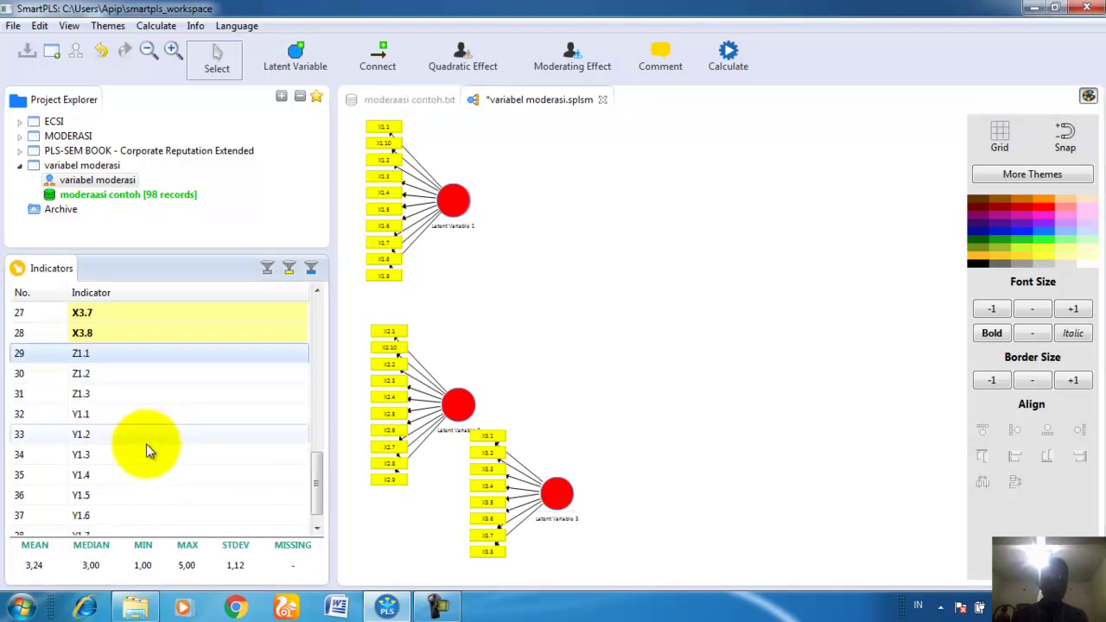
left_click(108, 400, "shift")
left_click_drag(135, 391, 716, 467)
left_click(581, 358)
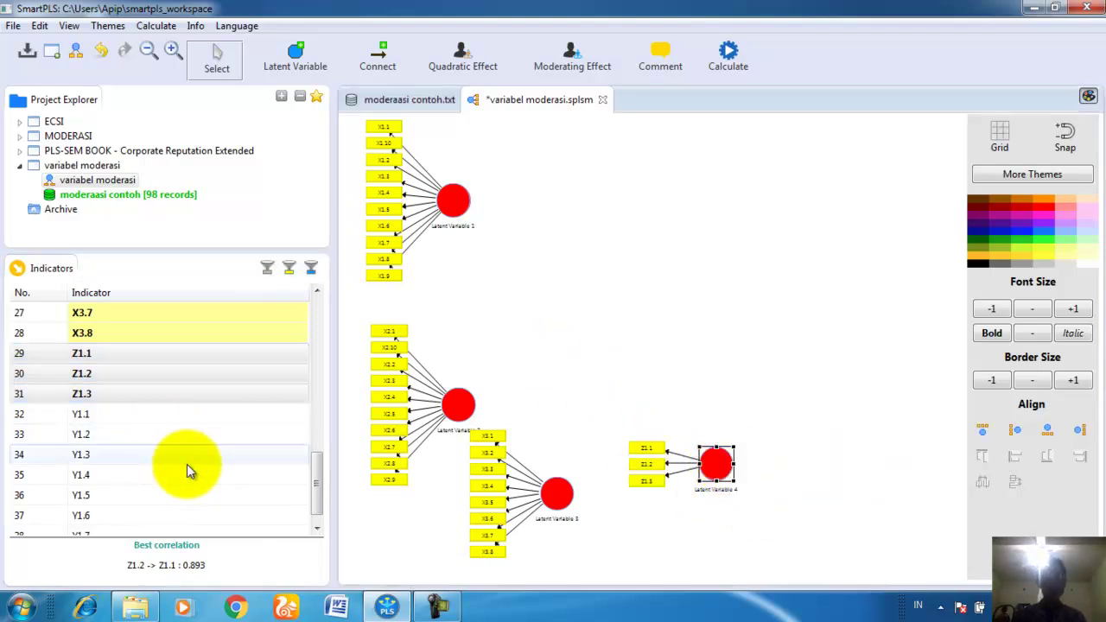
Step: Create a latent variable from indicators Y1.1 to Y1.7 and place it above and to the right of the Z1 construct
left_click(129, 418)
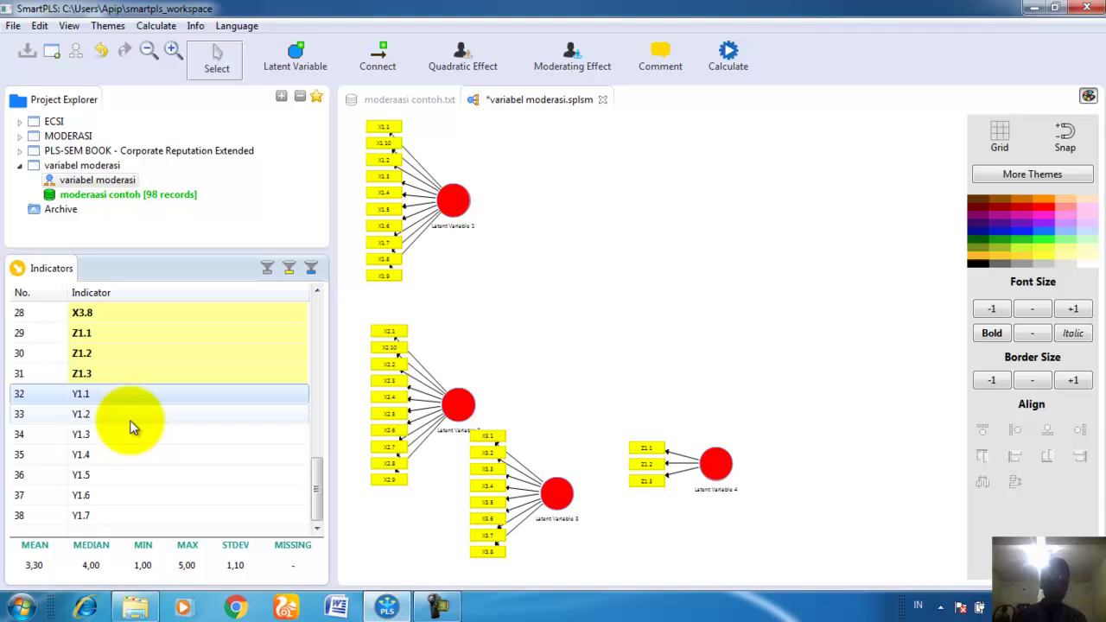
left_click(109, 516, "shift")
left_click_drag(150, 487, 813, 290)
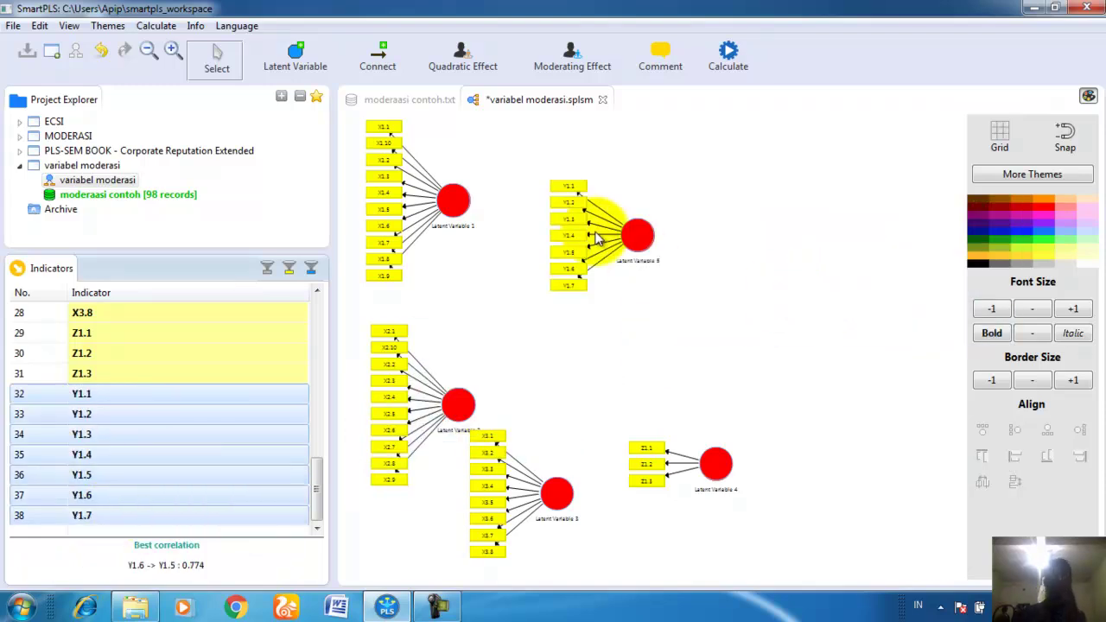
left_click_drag(637, 234, 784, 294)
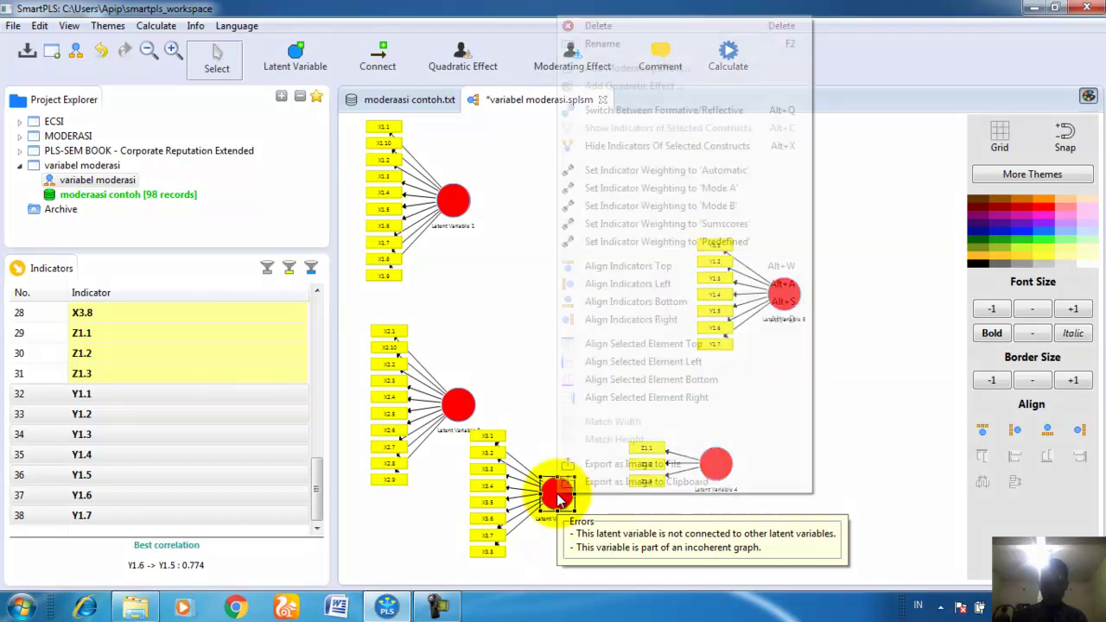
Step: Align the indicators of the X3 and Z1 latent variables to the bottom and shift the Z1 construct further right
right_click(558, 497)
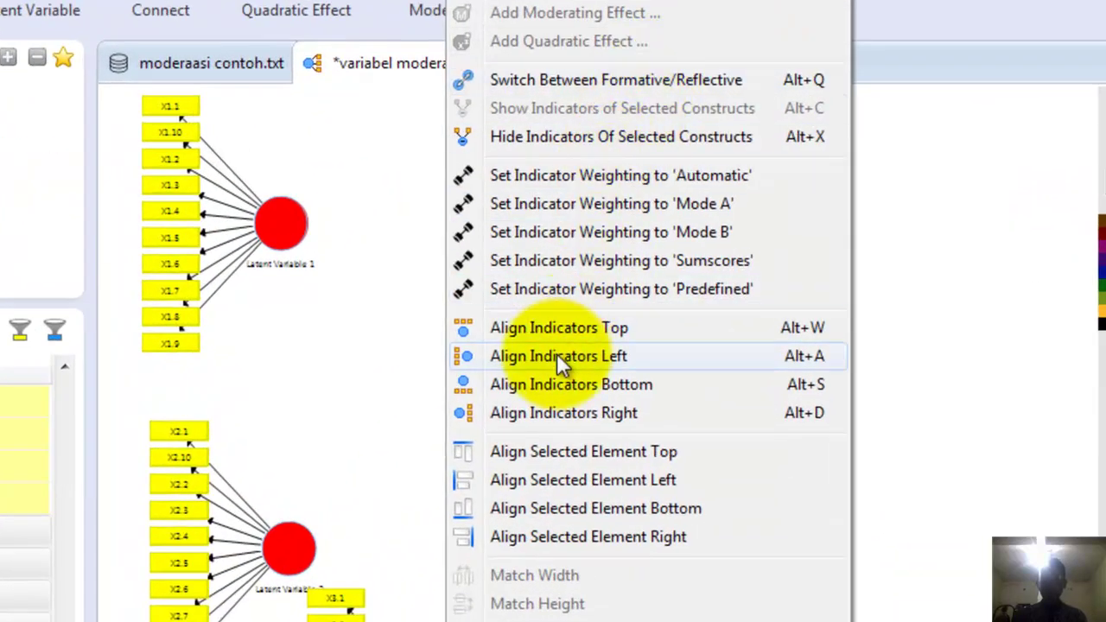
left_click(553, 382)
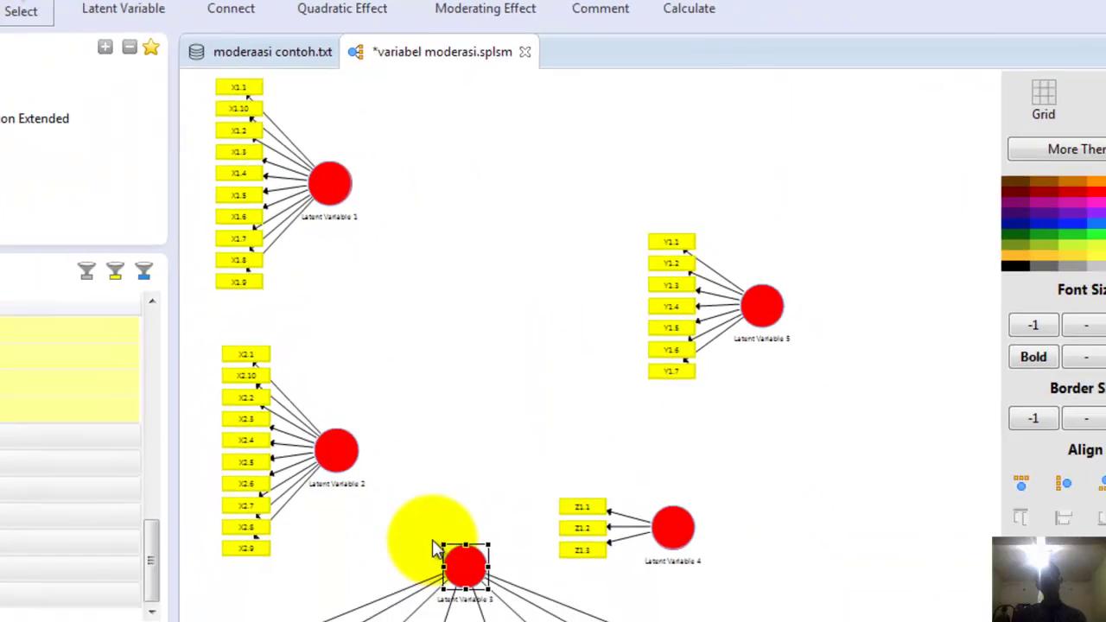
left_click_drag(692, 548, 770, 547)
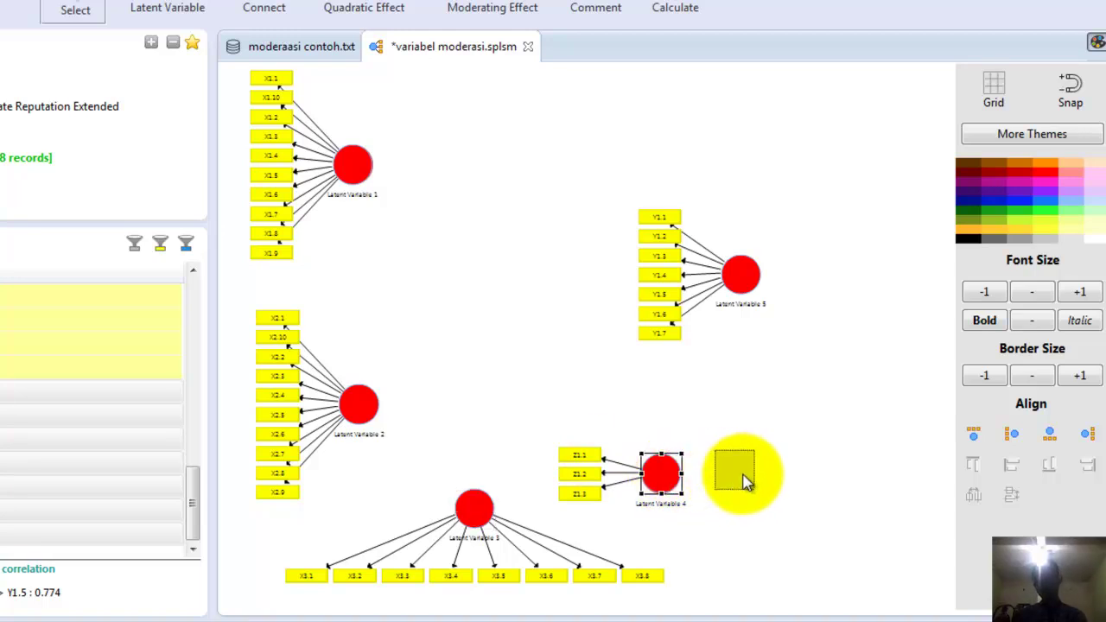
left_click_drag(747, 482, 754, 482)
right_click(739, 480)
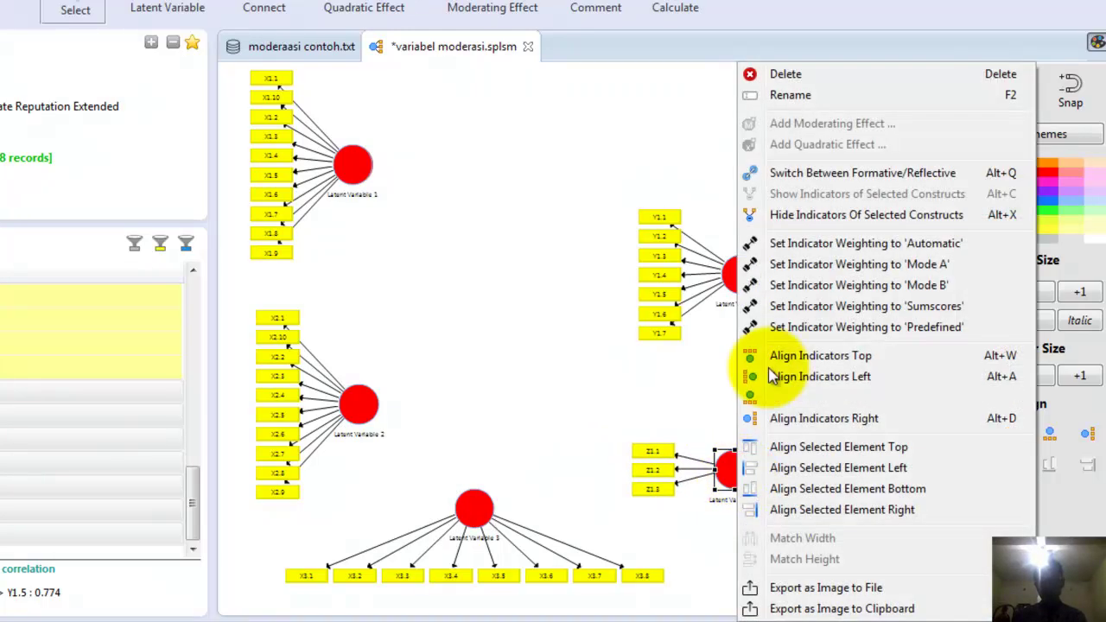
left_click(809, 398)
left_click_drag(731, 489, 786, 516)
Step: Move the Y1 construct further right and align its indicators to the right
left_click_drag(741, 273, 817, 263)
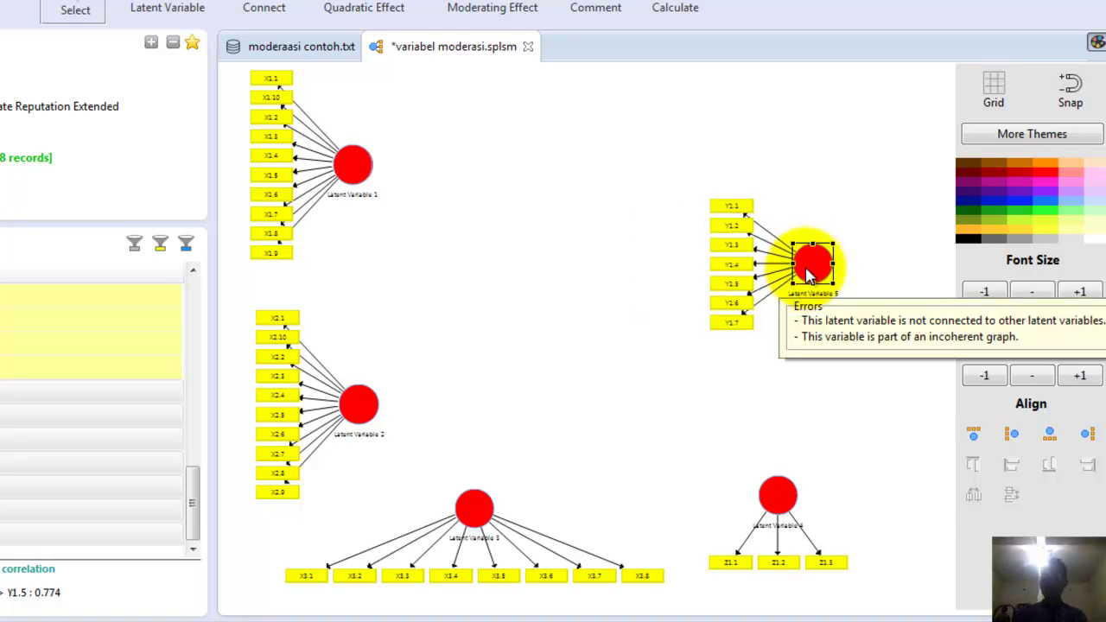
right_click(809, 273)
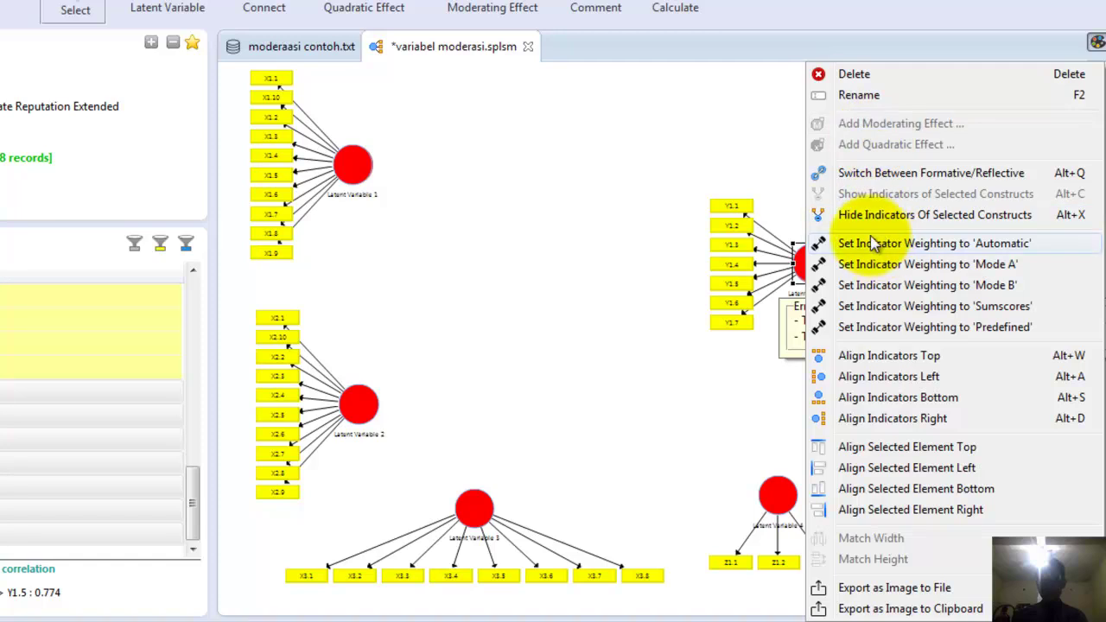
left_click(872, 424)
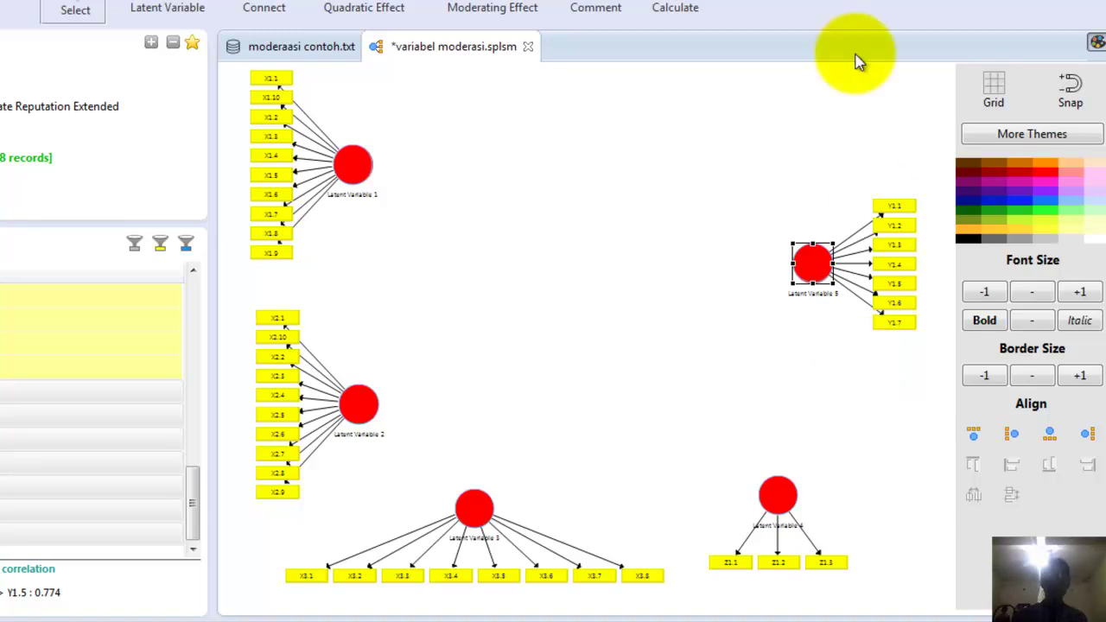
Step: Rename Latent Variable 1 as X1 and Latent Variable 2 as X2
right_click(365, 169)
left_click(454, 96)
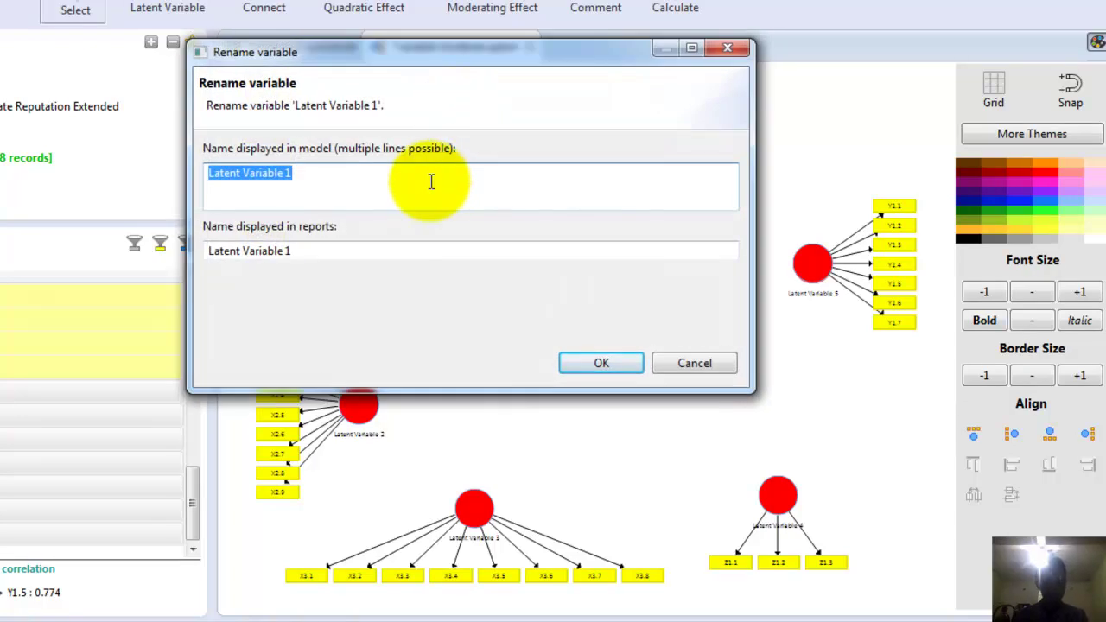
type("X1")
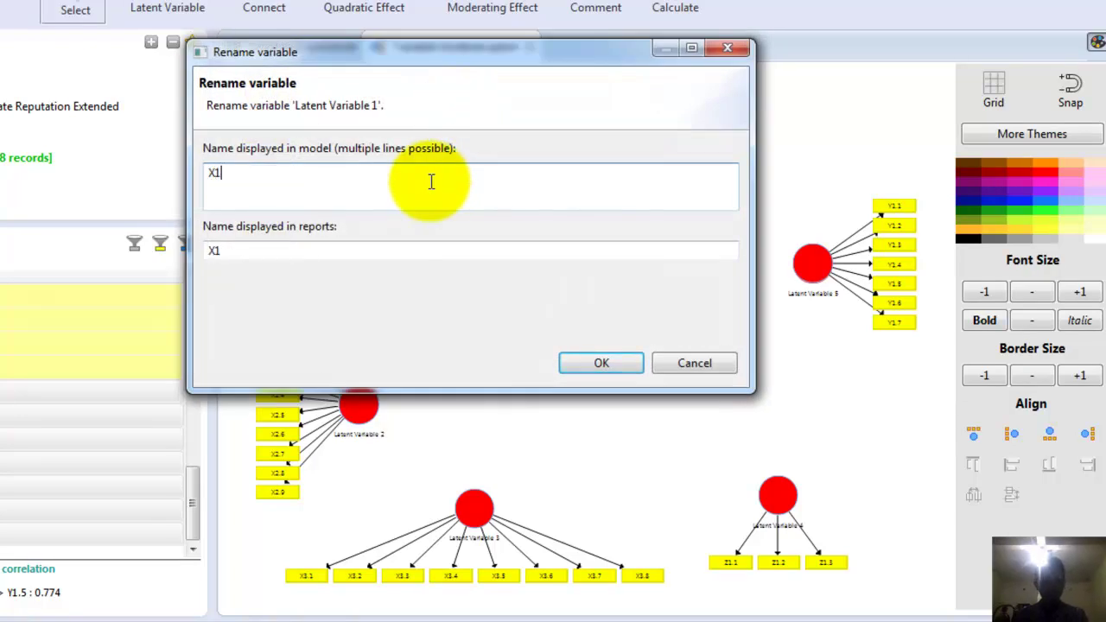
left_click(608, 367)
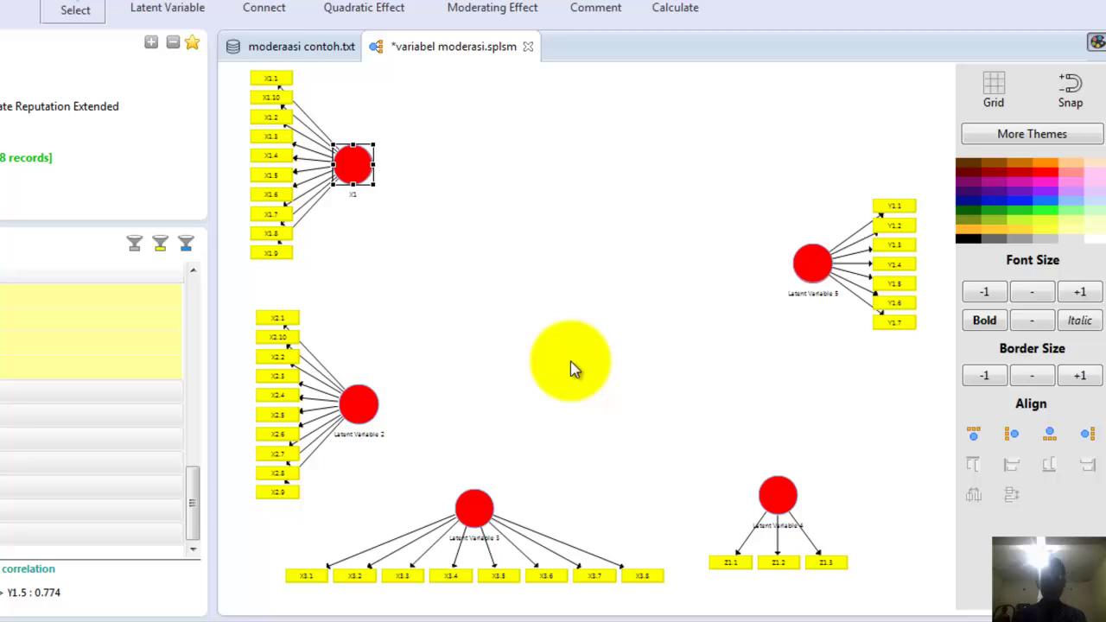
right_click(364, 404)
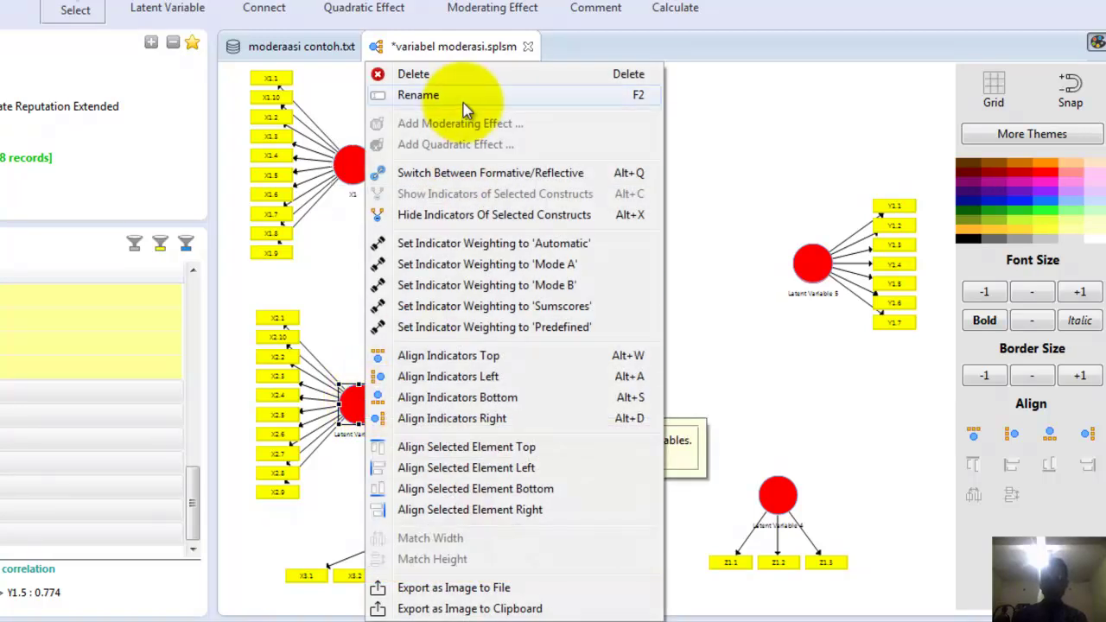
left_click(467, 93)
type("X2")
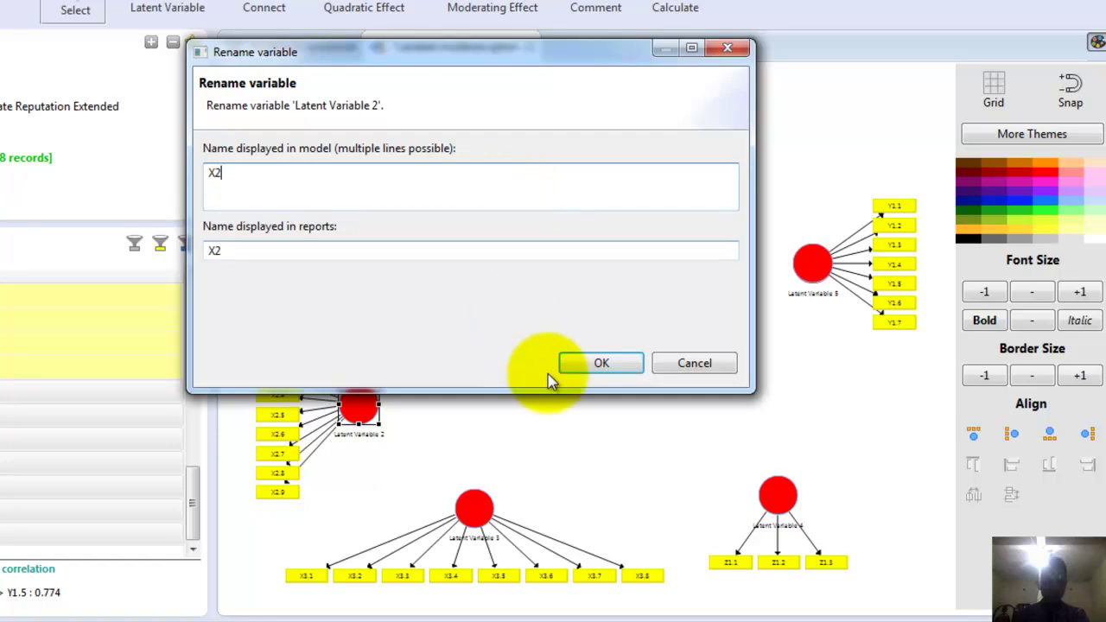
left_click(588, 365)
Step: Rename Latent Variable 3 as X3 and Latent Variable 4 as Z
right_click(488, 506)
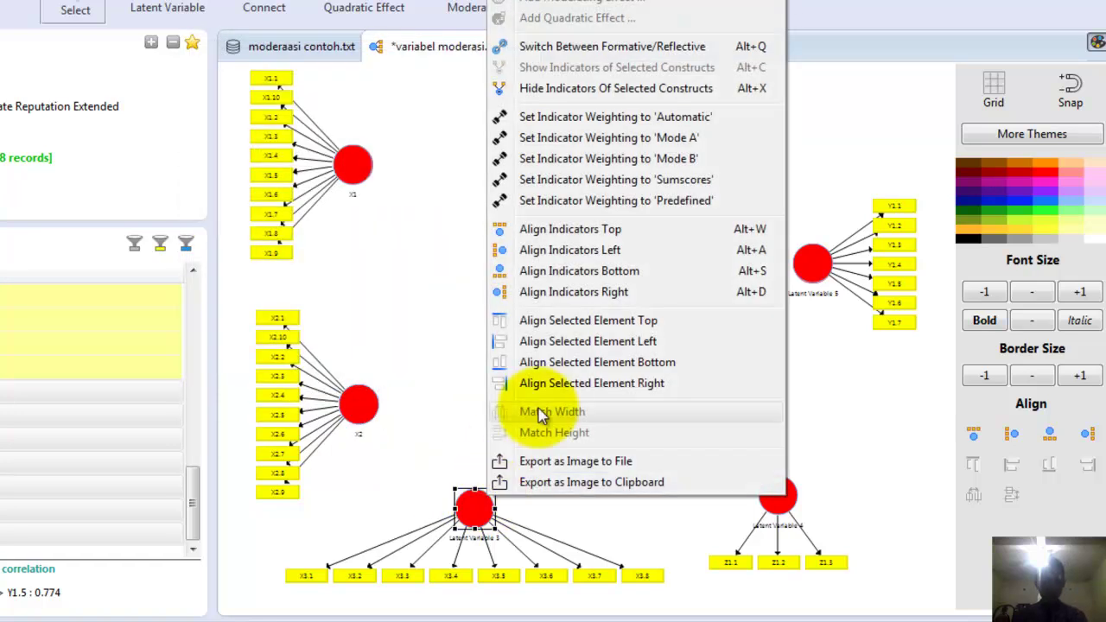
left_click(562, 10)
type("X3")
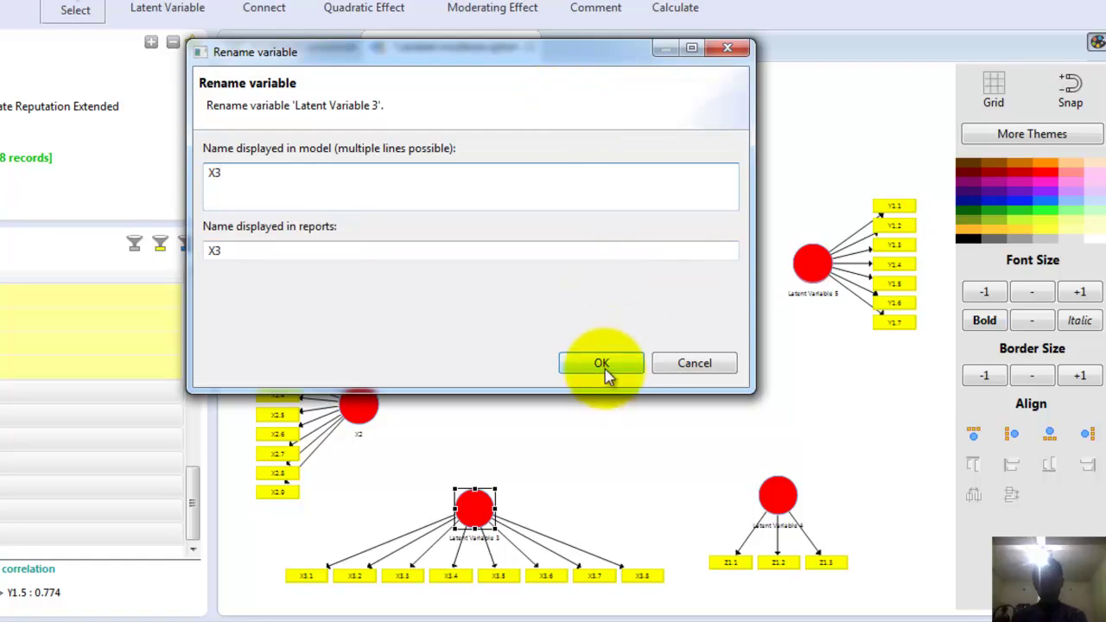
left_click(603, 367)
right_click(778, 495)
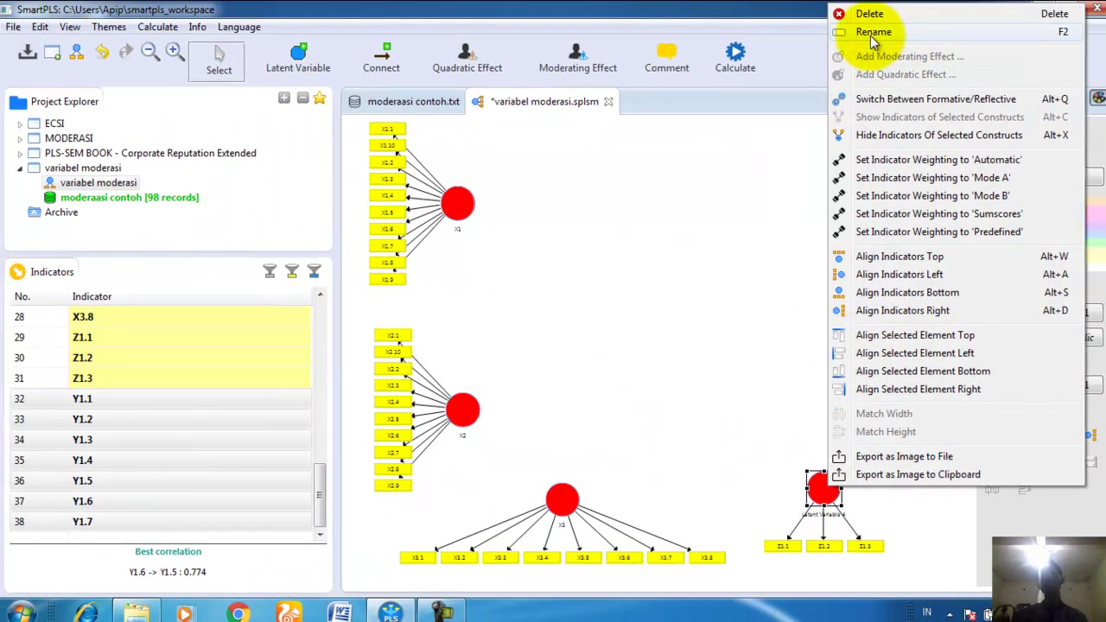
left_click(873, 33)
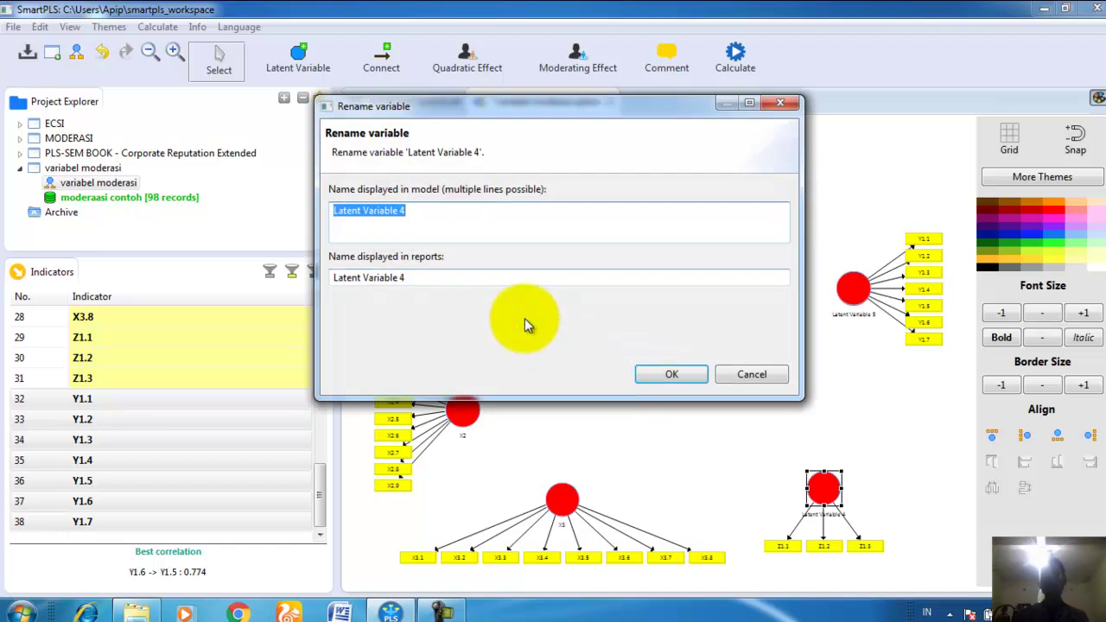
type("Z")
left_click(685, 374)
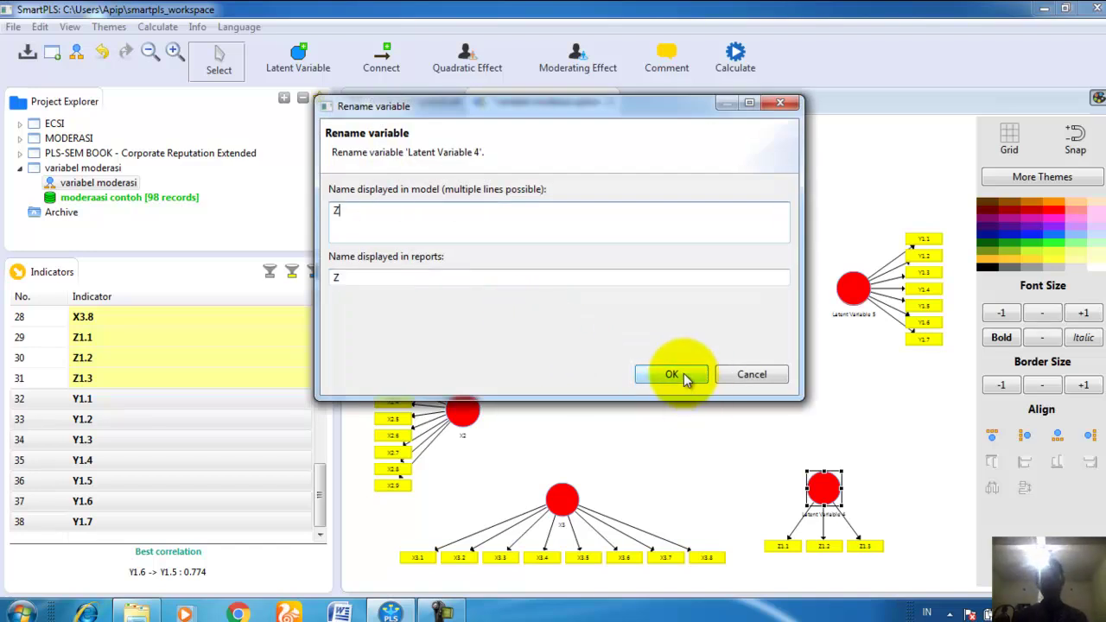
Step: Rename Latent Variable 5 as Y
right_click(845, 292)
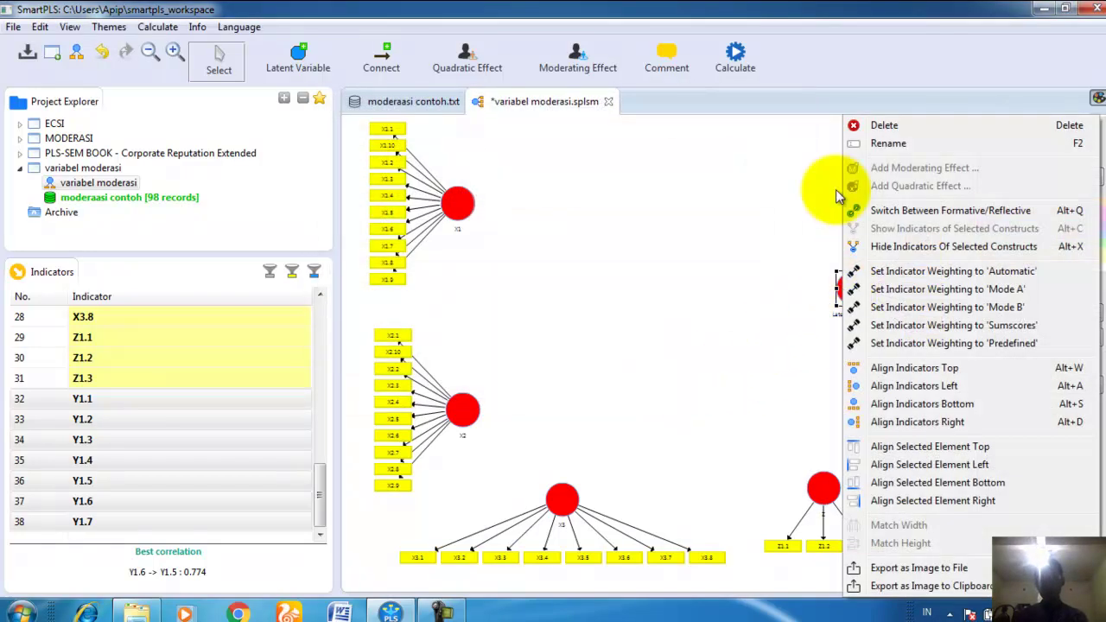
left_click(873, 144)
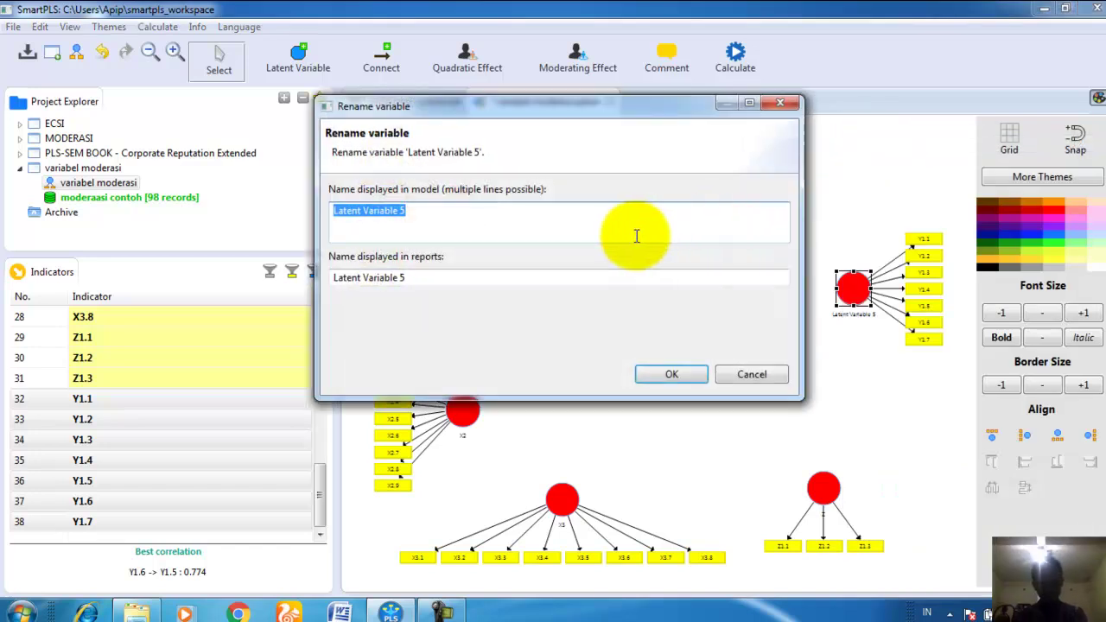
type("Y")
key("Return")
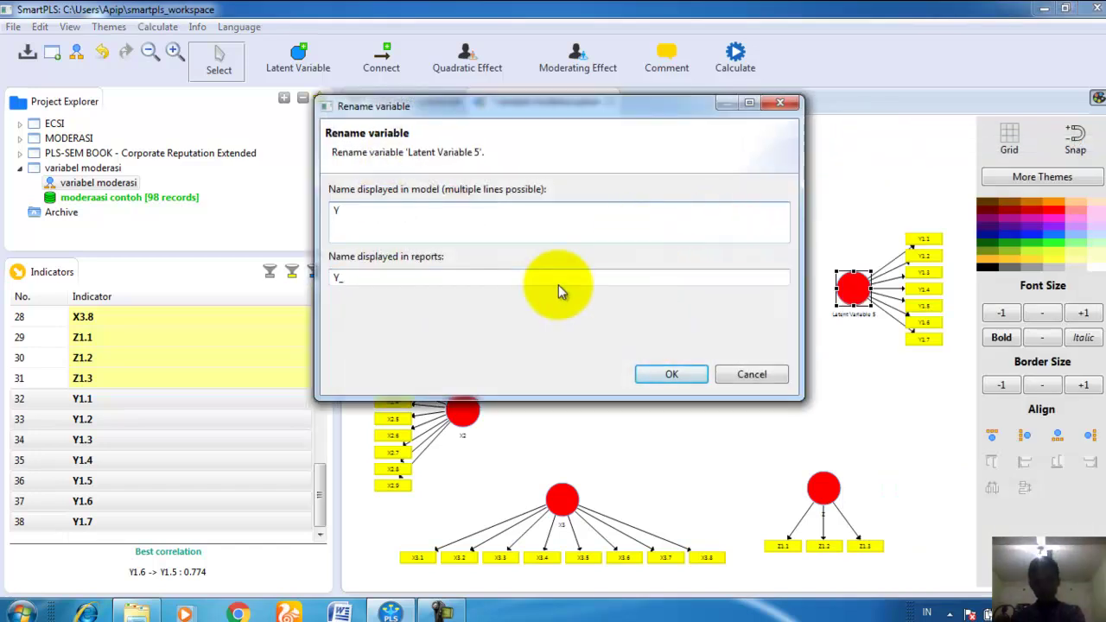
left_click(671, 373)
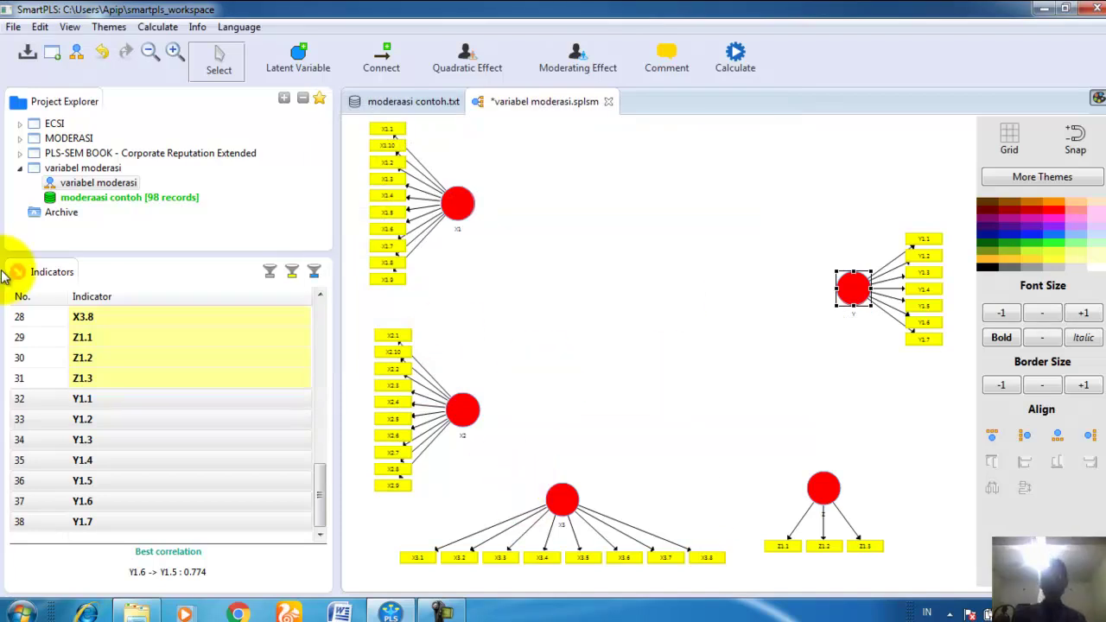
Step: Draw structural paths from the X1, X2, X3 and Z constructs to Y
left_click(388, 57)
left_click(480, 215)
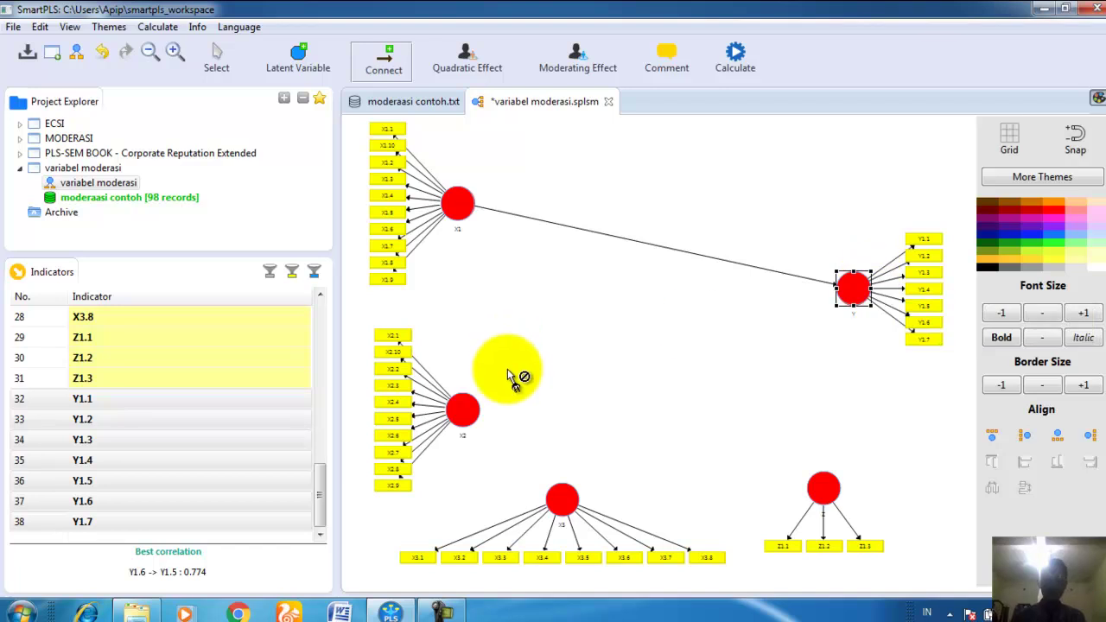
left_click(463, 408)
left_click(867, 305)
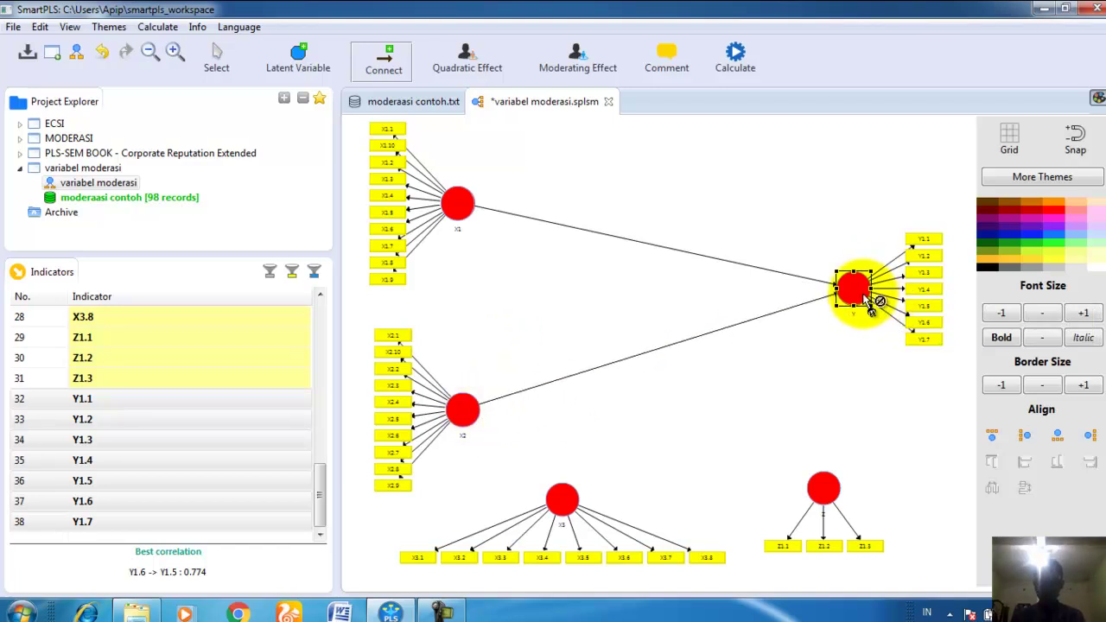
left_click(563, 508)
left_click(881, 311)
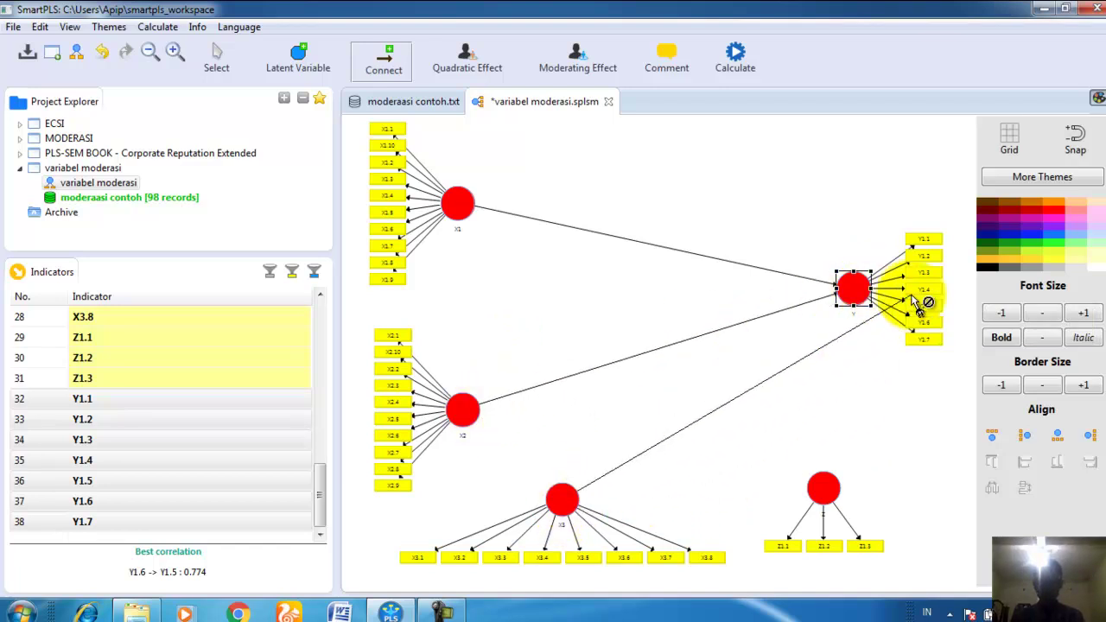
left_click(831, 486)
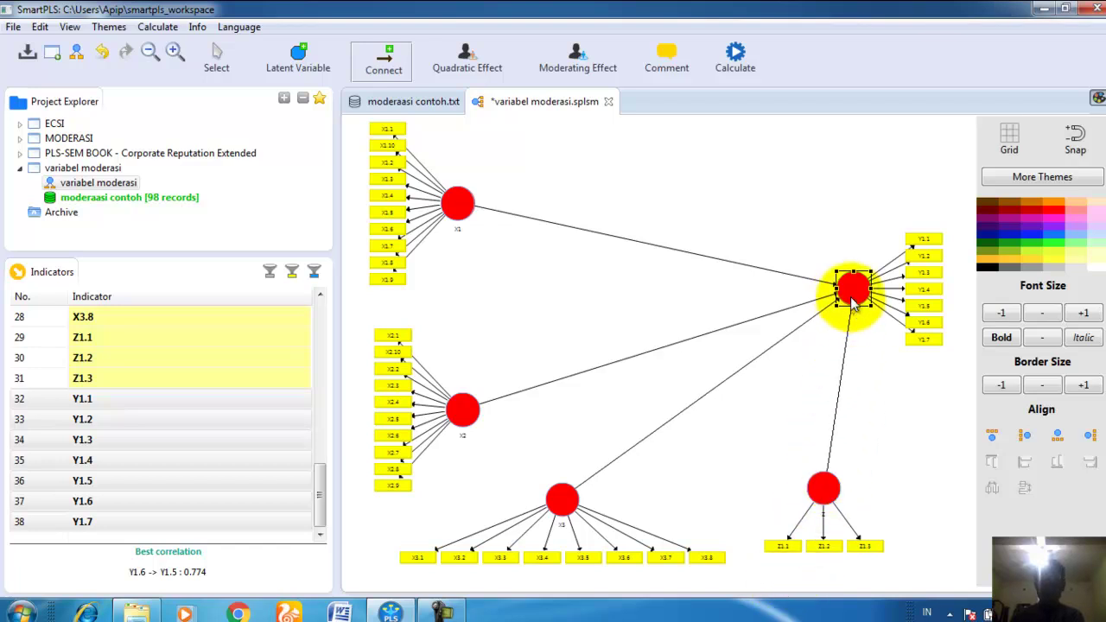
left_click(851, 296)
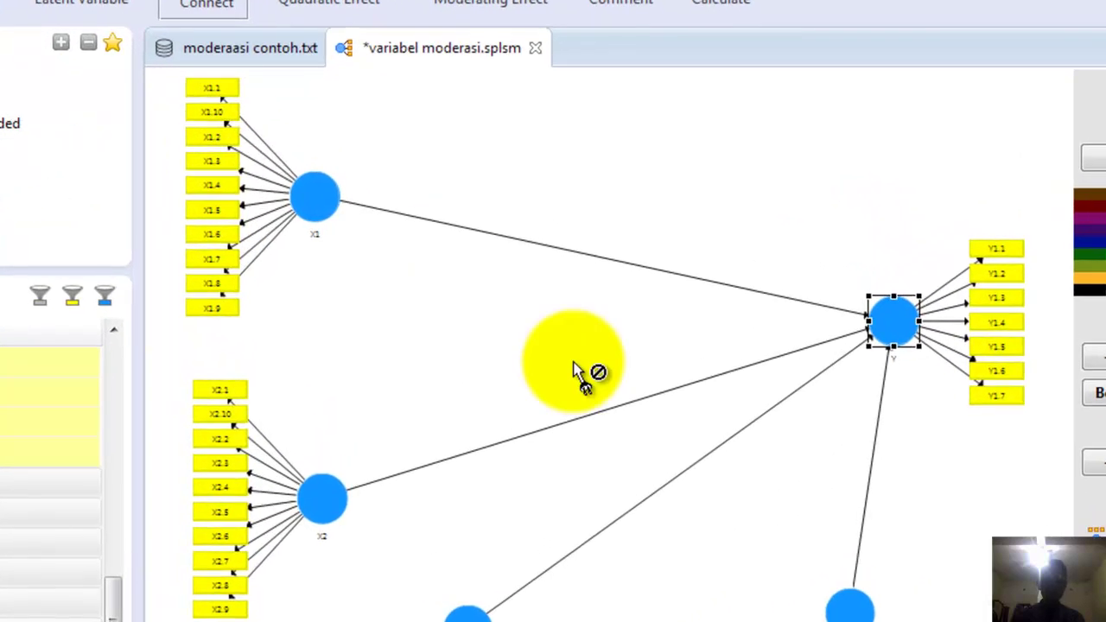
left_click(164, 67)
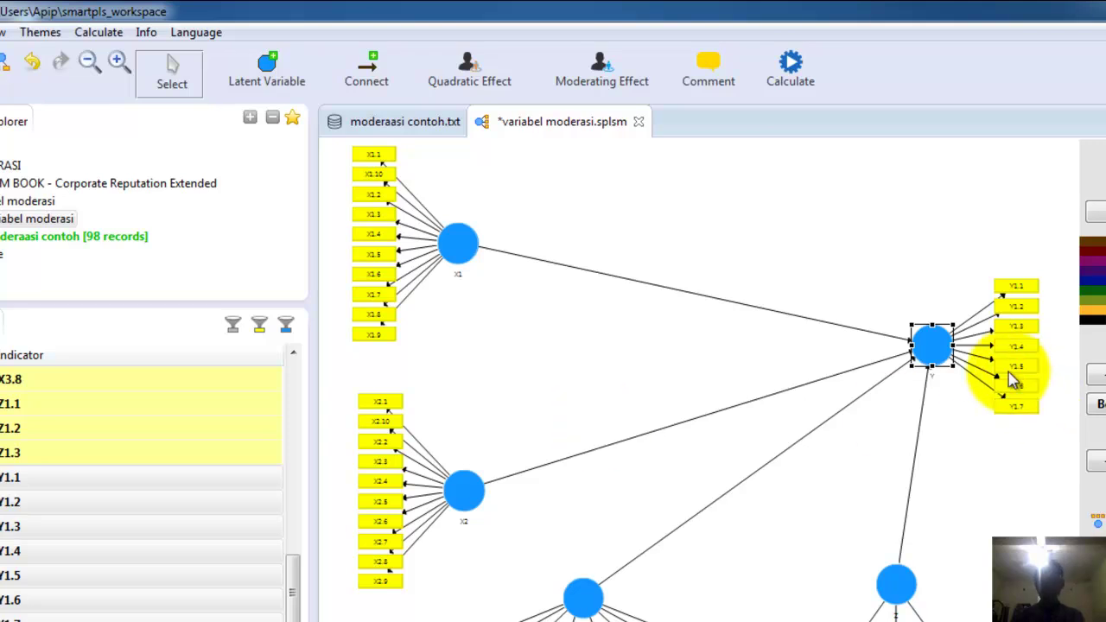
Step: Add a moderating effect on Y with Z as moderator and X1 as independent variable, and place it above the X1-to-Y path
right_click(938, 358)
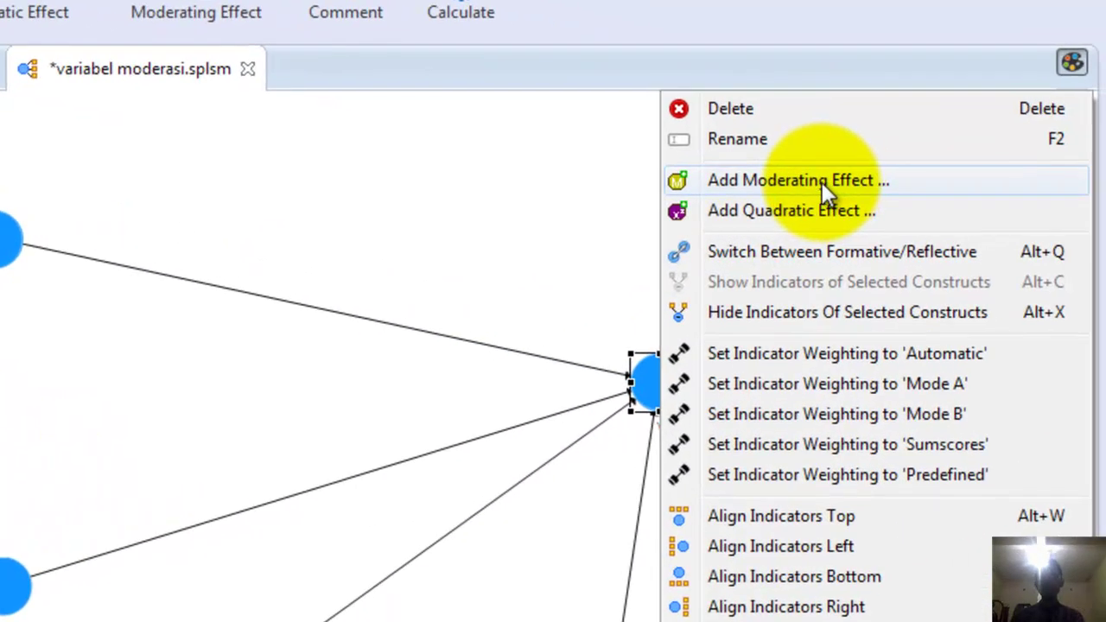
left_click(822, 182)
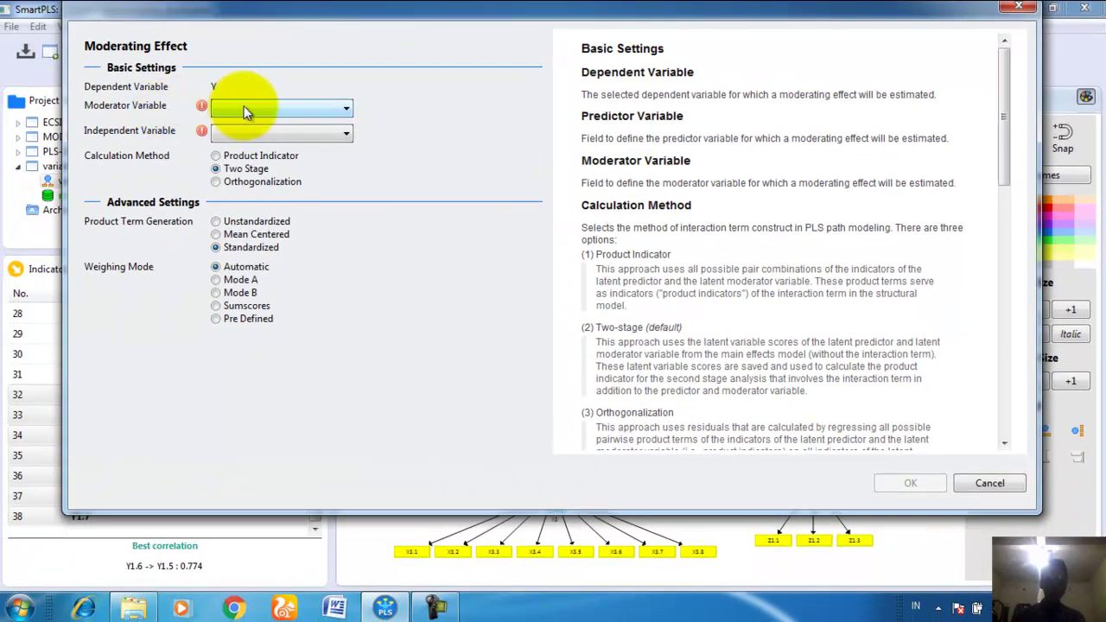
left_click(346, 106)
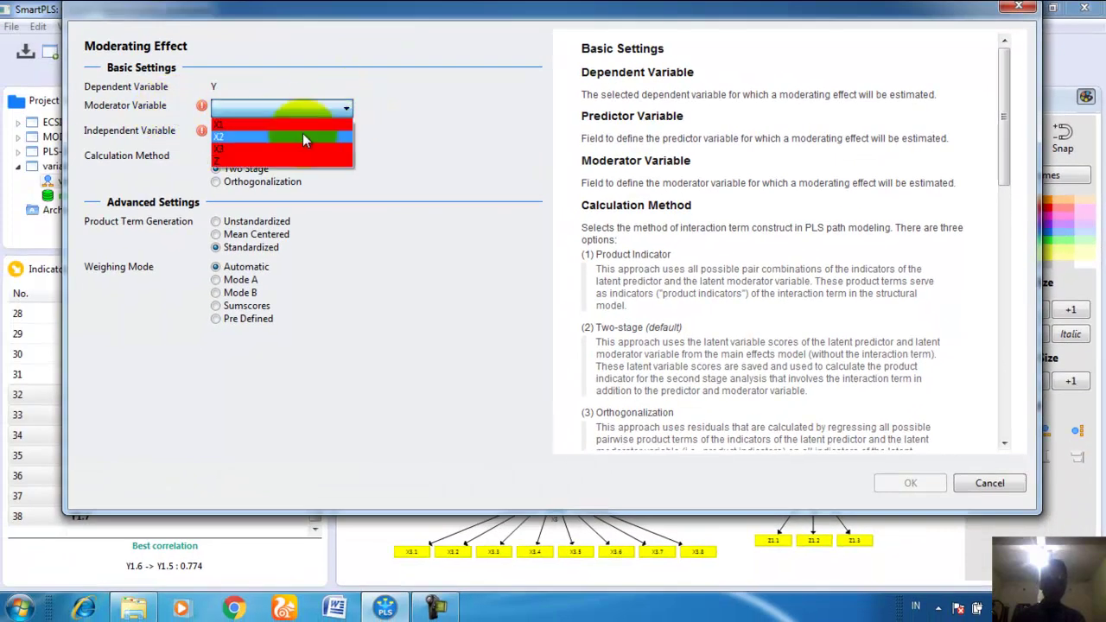
left_click(285, 163)
key("Tab")
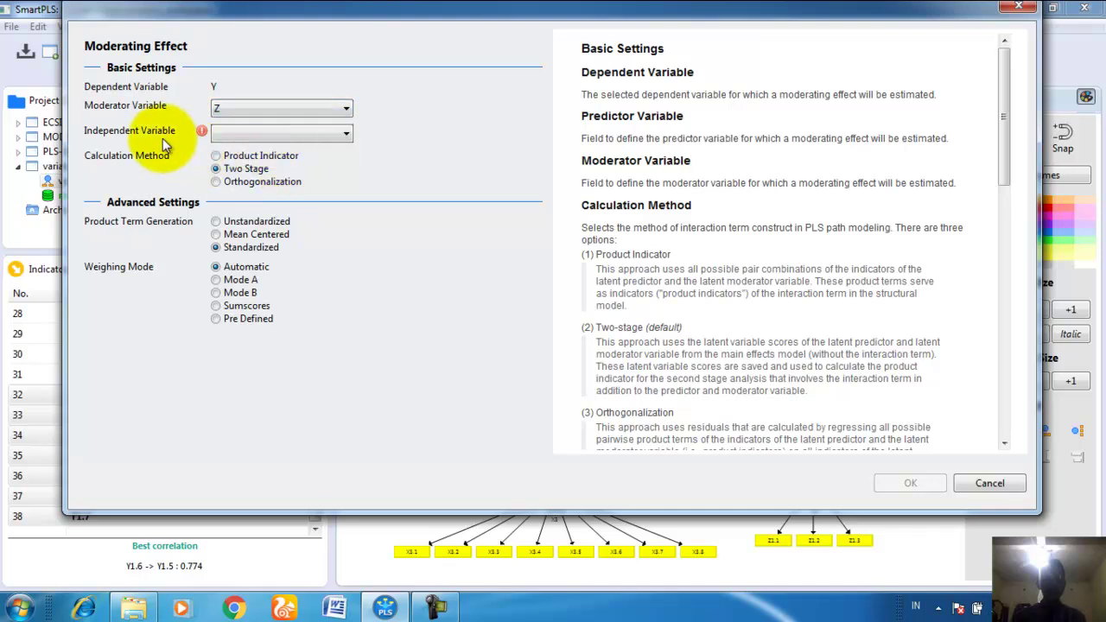
left_click(312, 142)
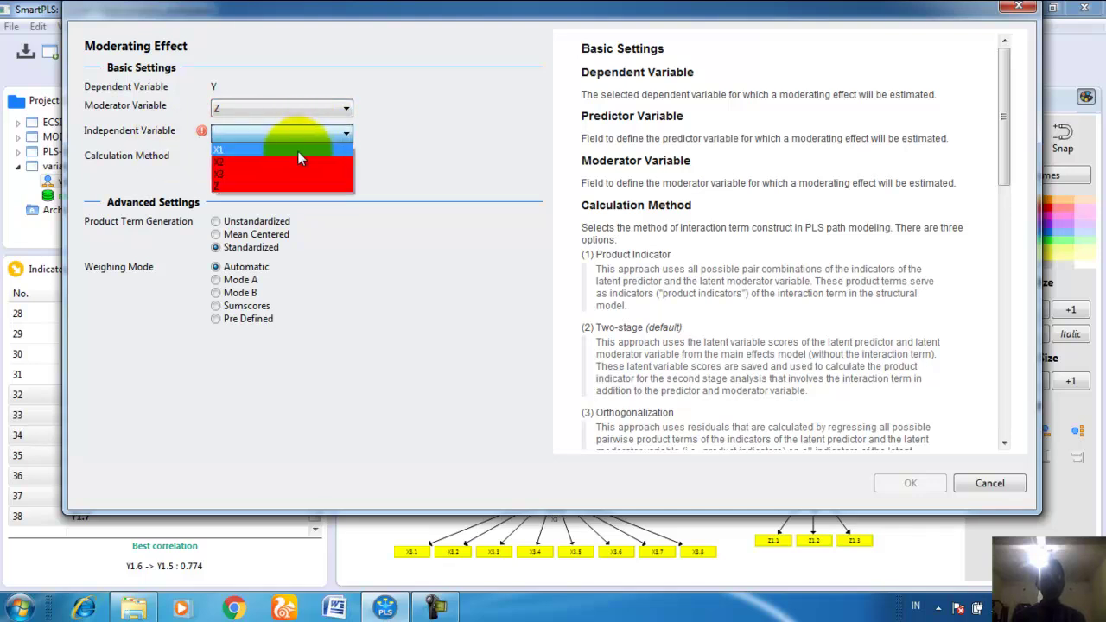
left_click(297, 150)
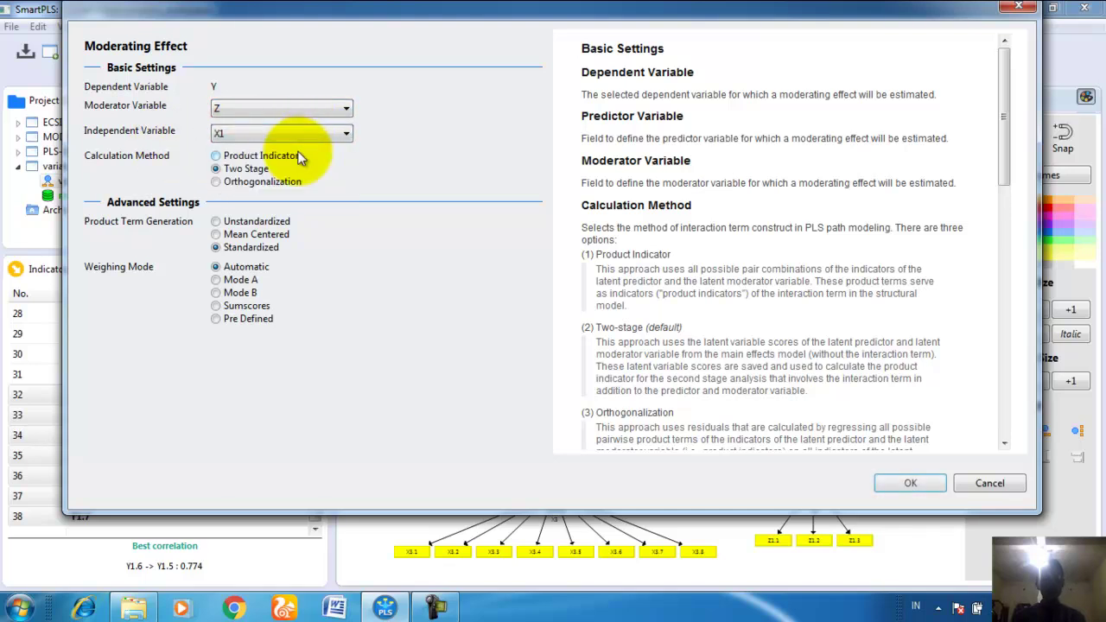
left_click(918, 482)
left_click(817, 345)
left_click_drag(682, 179, 683, 179)
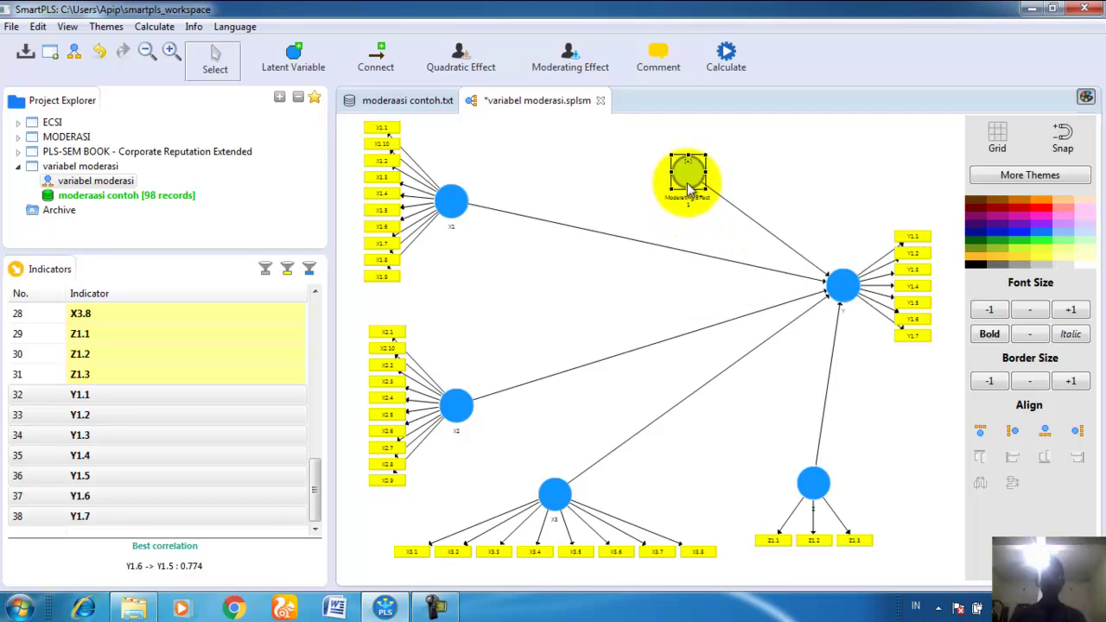
Step: Add a moderating effect on Y with Z as moderator and X2 as independent variable, and place it beside Moderating Effect 1
left_click(825, 484)
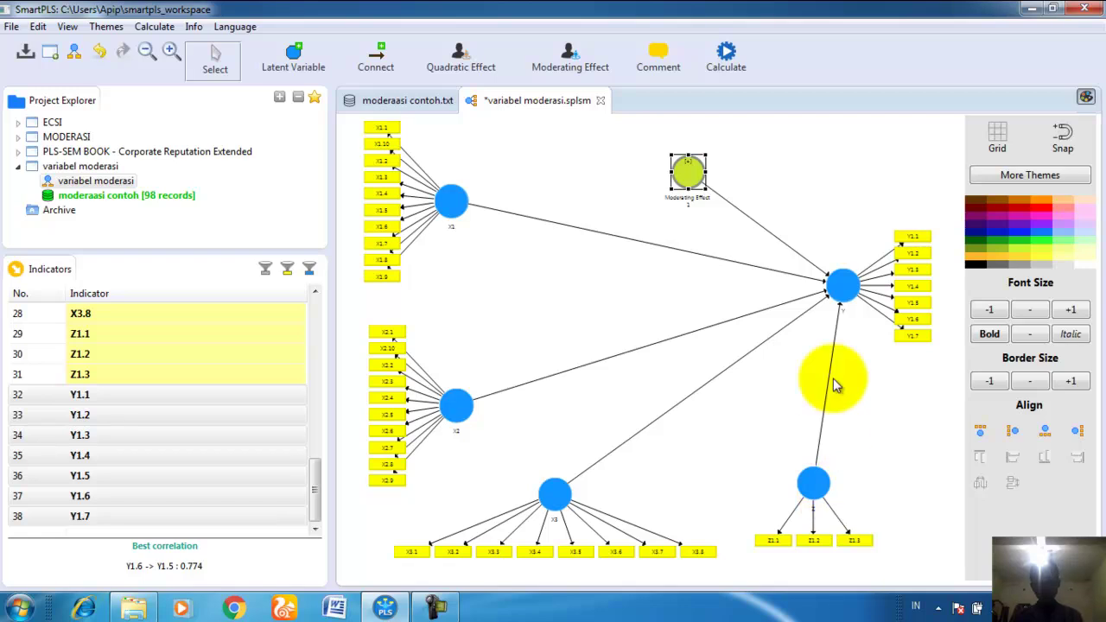
left_click(837, 278)
right_click(837, 287)
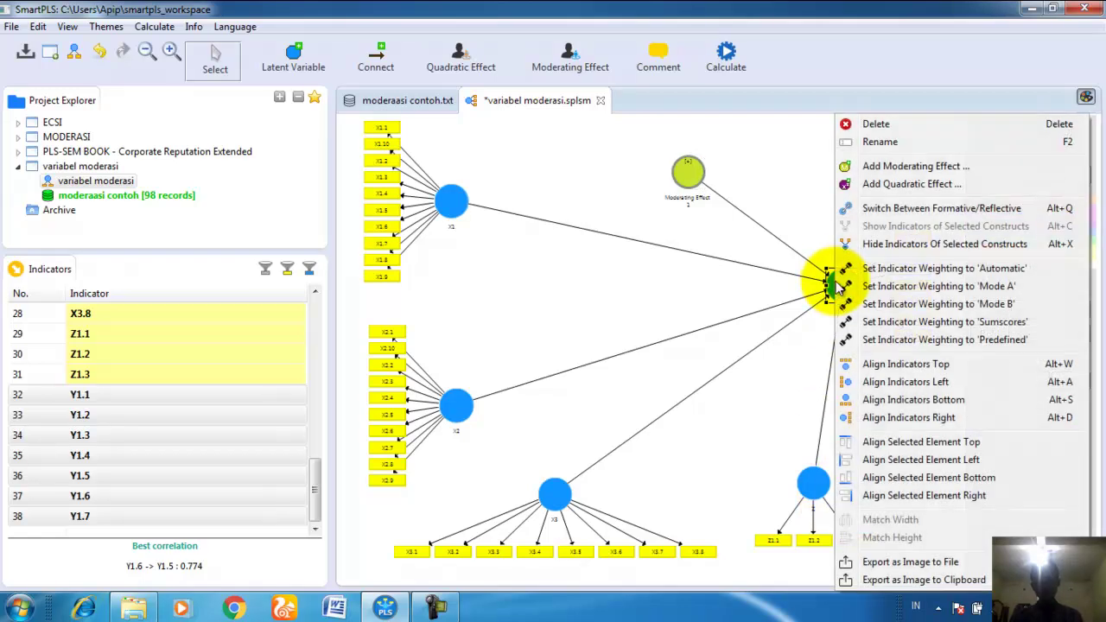
left_click(921, 168)
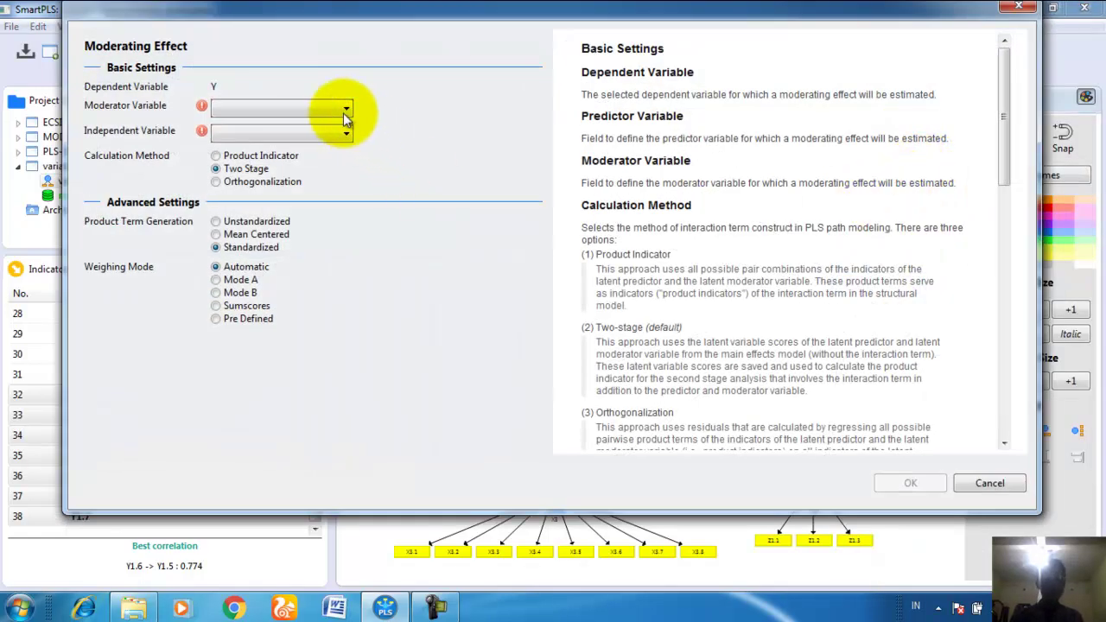
left_click(326, 108)
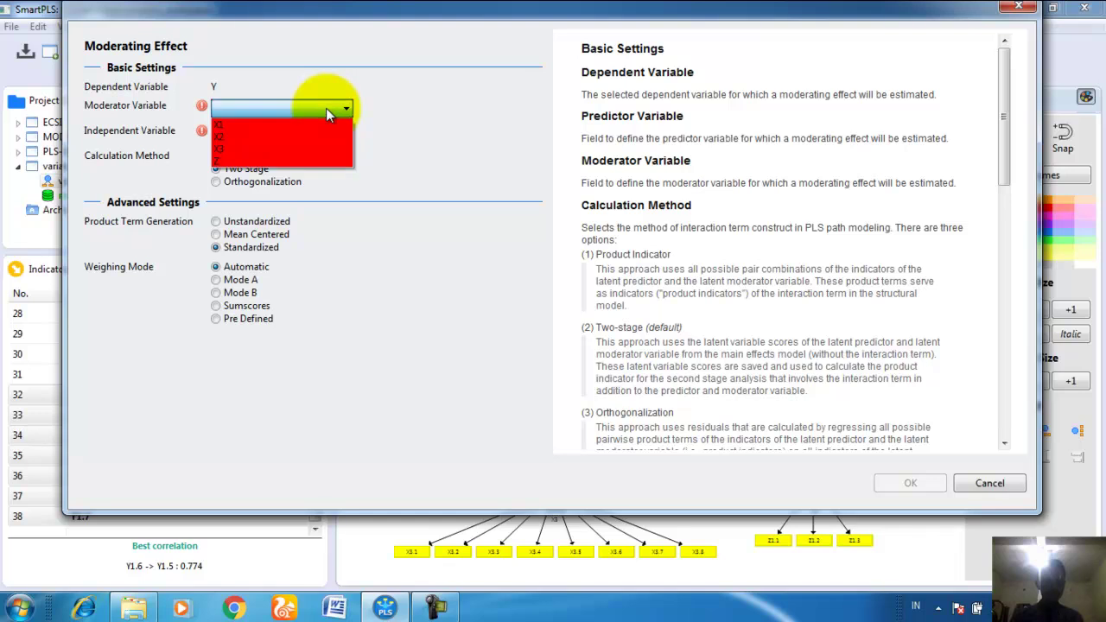
left_click(247, 159)
left_click(271, 131)
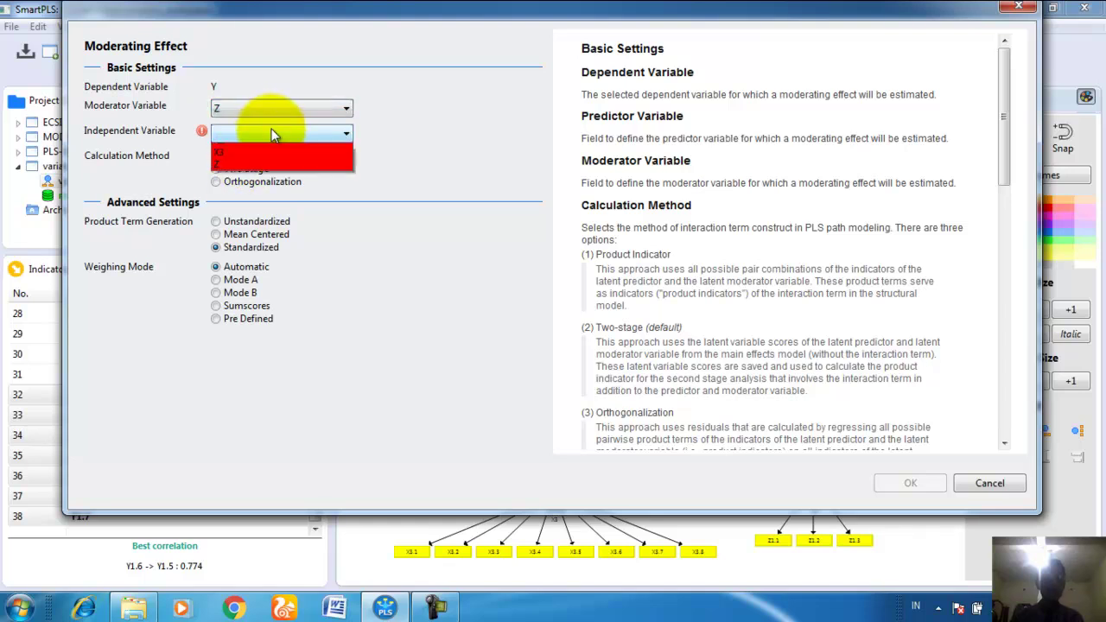
left_click(254, 160)
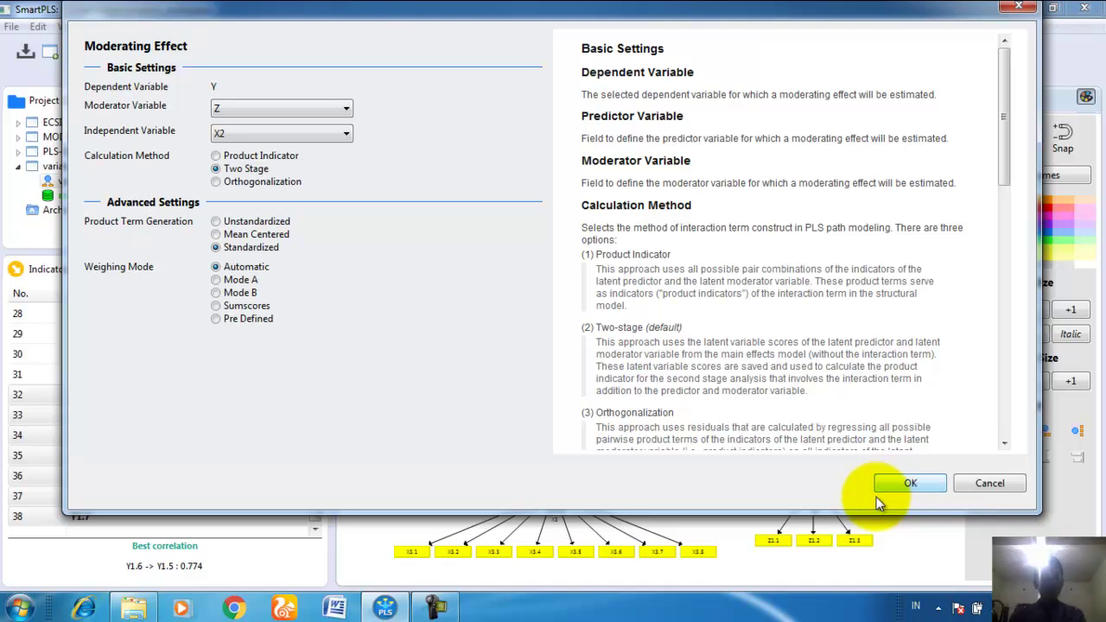
left_click(918, 483)
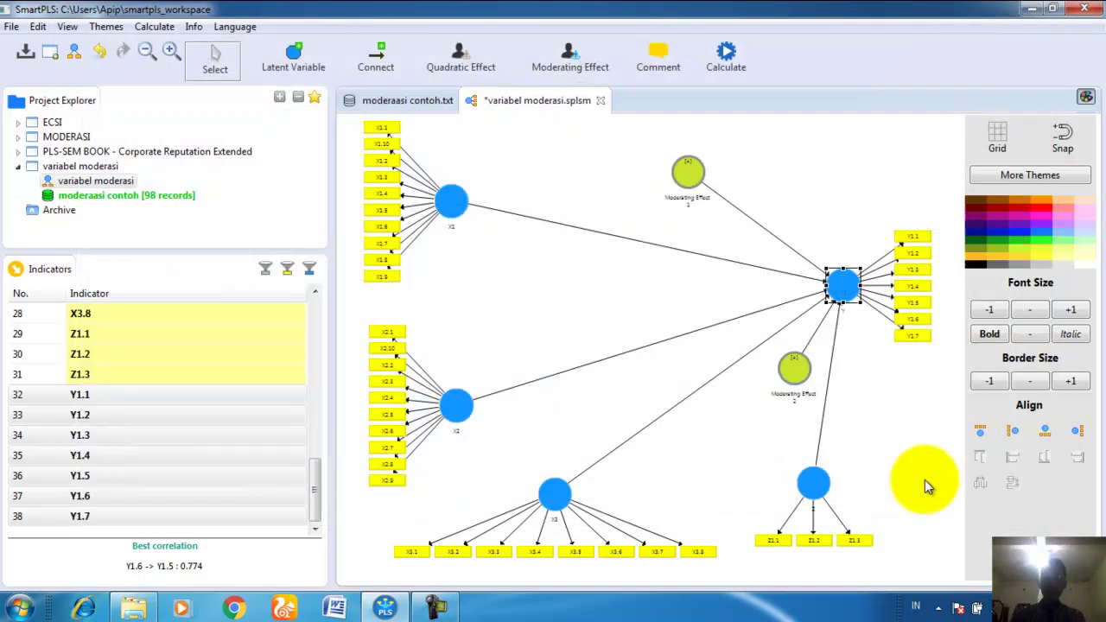
left_click_drag(802, 375, 777, 173)
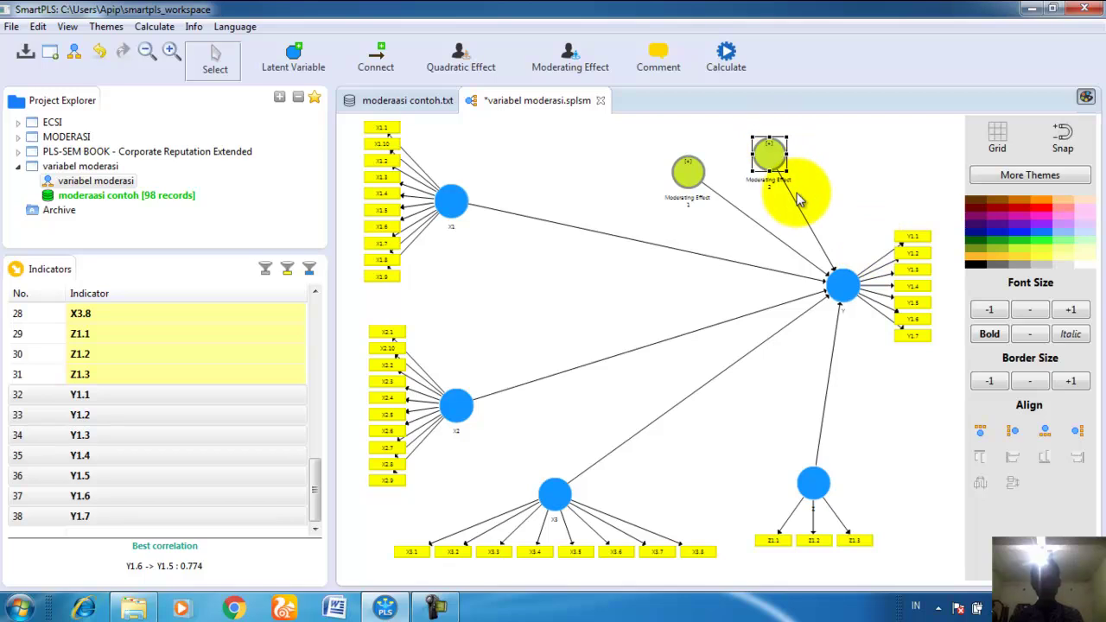
Step: Add a moderating effect on Y with Z as moderator and X3 as independent variable, and place it directly above Y
right_click(842, 292)
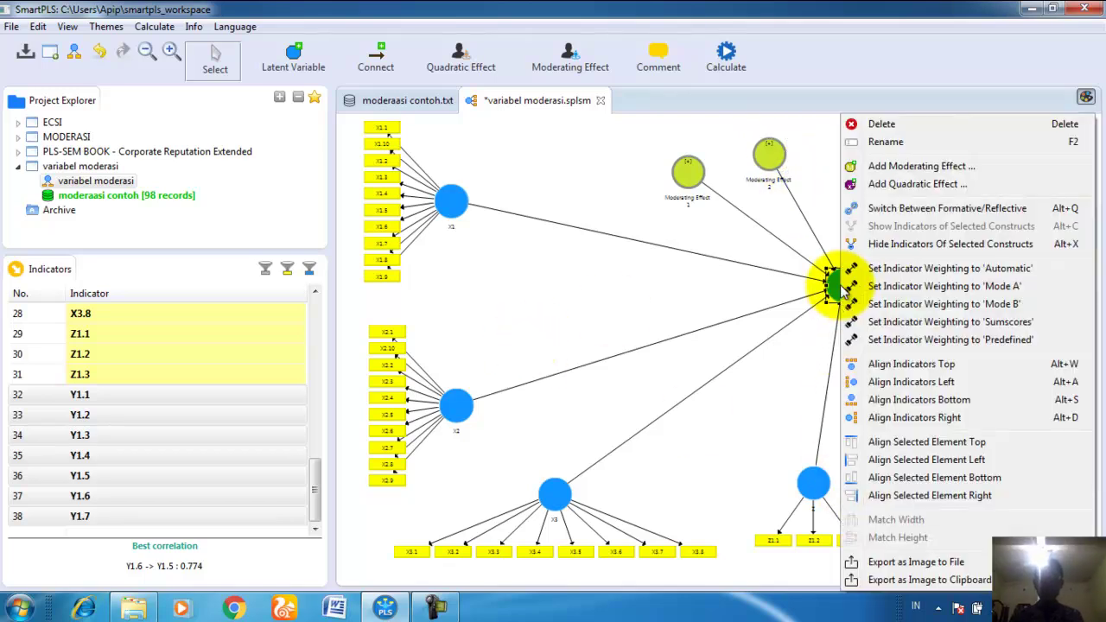
left_click(919, 168)
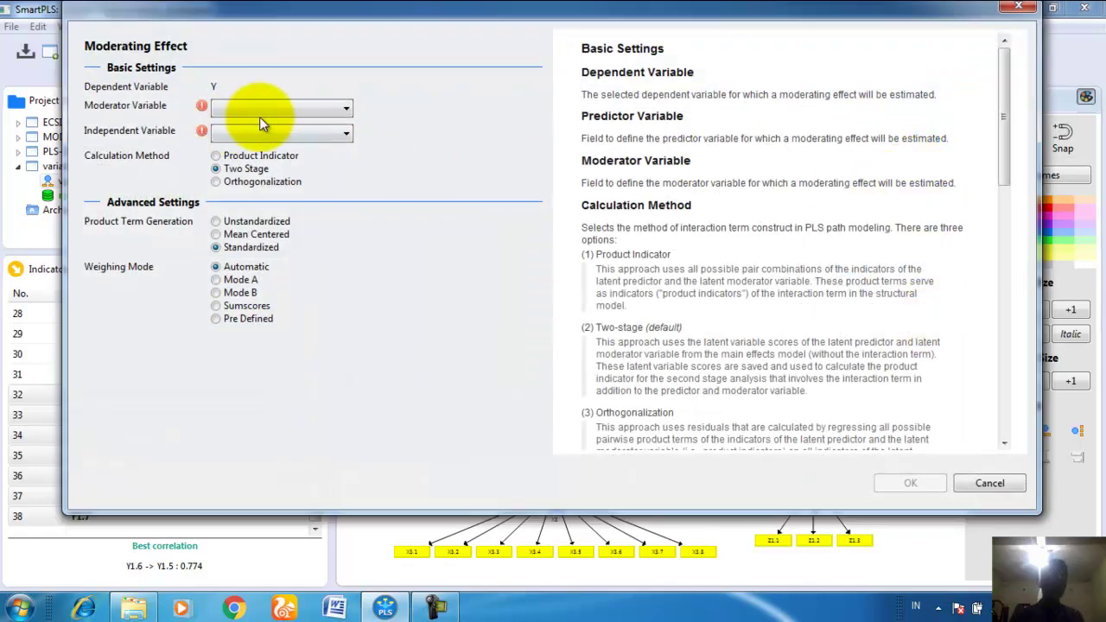
left_click(261, 106)
left_click(243, 161)
left_click(290, 130)
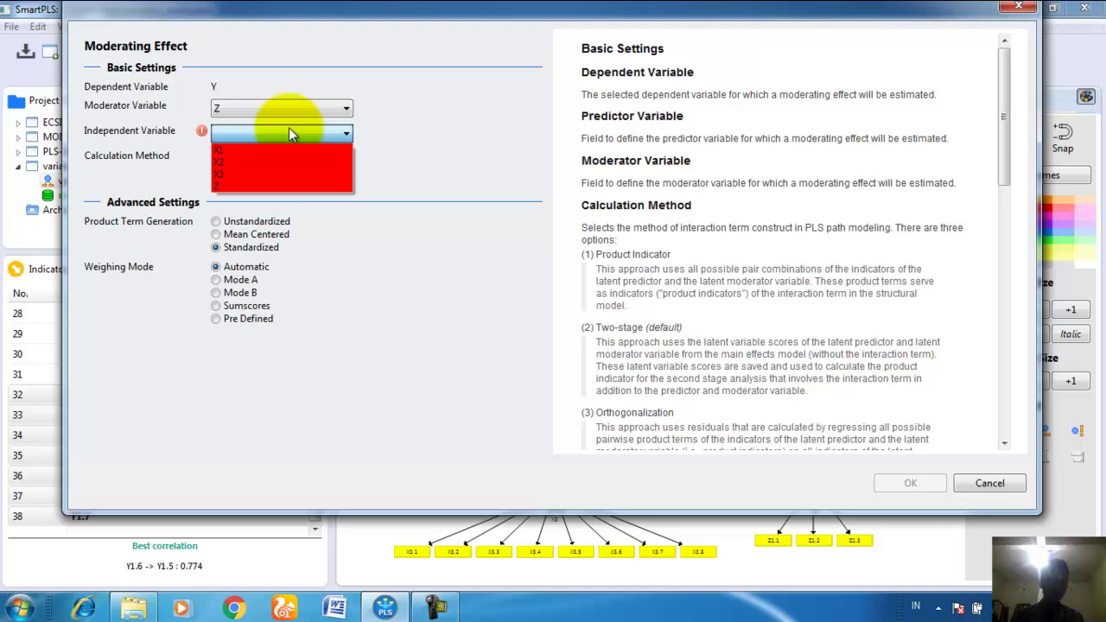
left_click(271, 172)
left_click(907, 485)
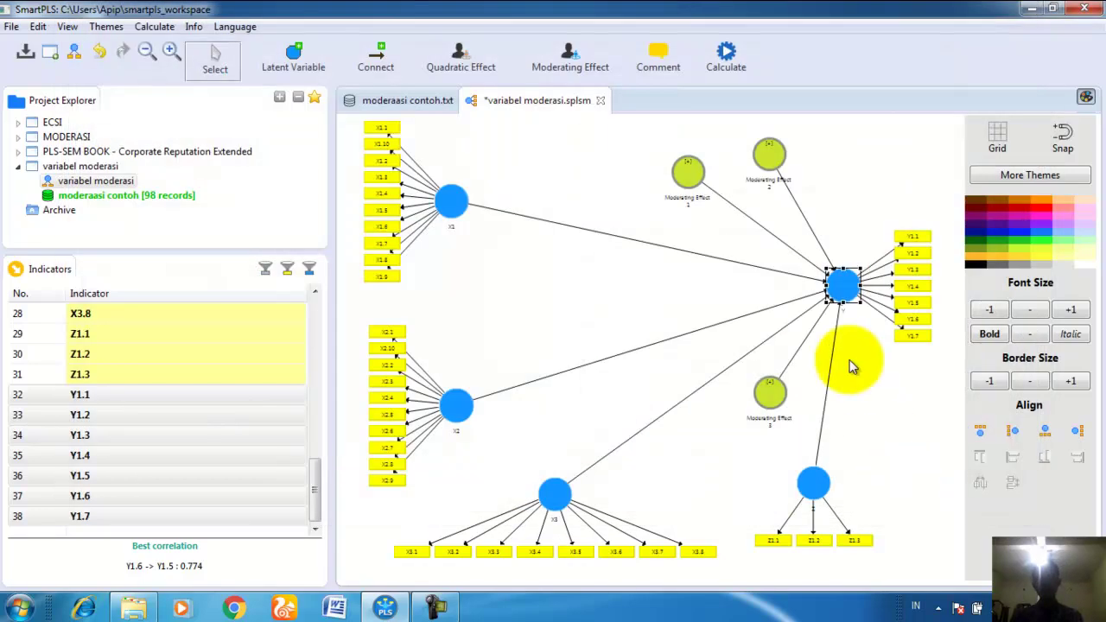
left_click_drag(775, 398, 851, 156)
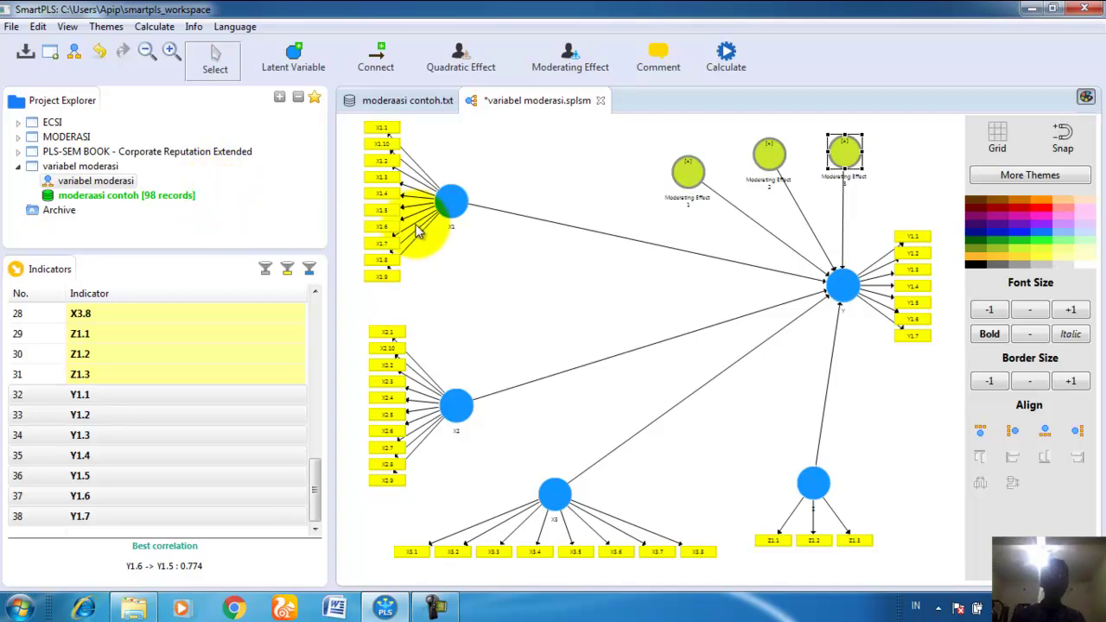
Step: Run the PLS Algorithm on the moderation model and open the Construct Reliability and Validity results
left_click(153, 27)
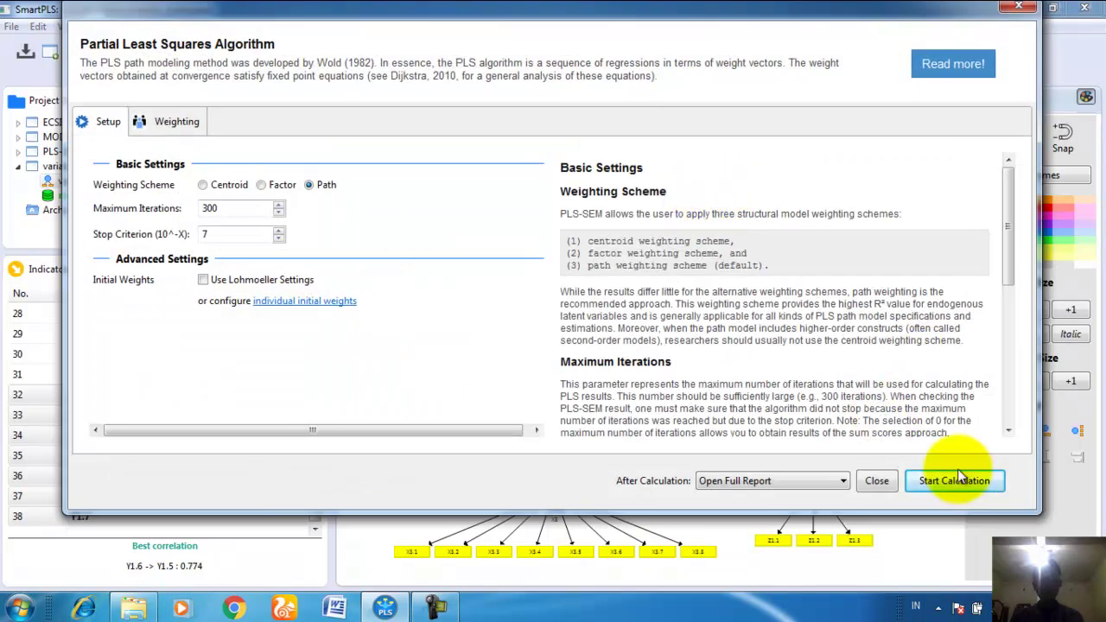
left_click(955, 482)
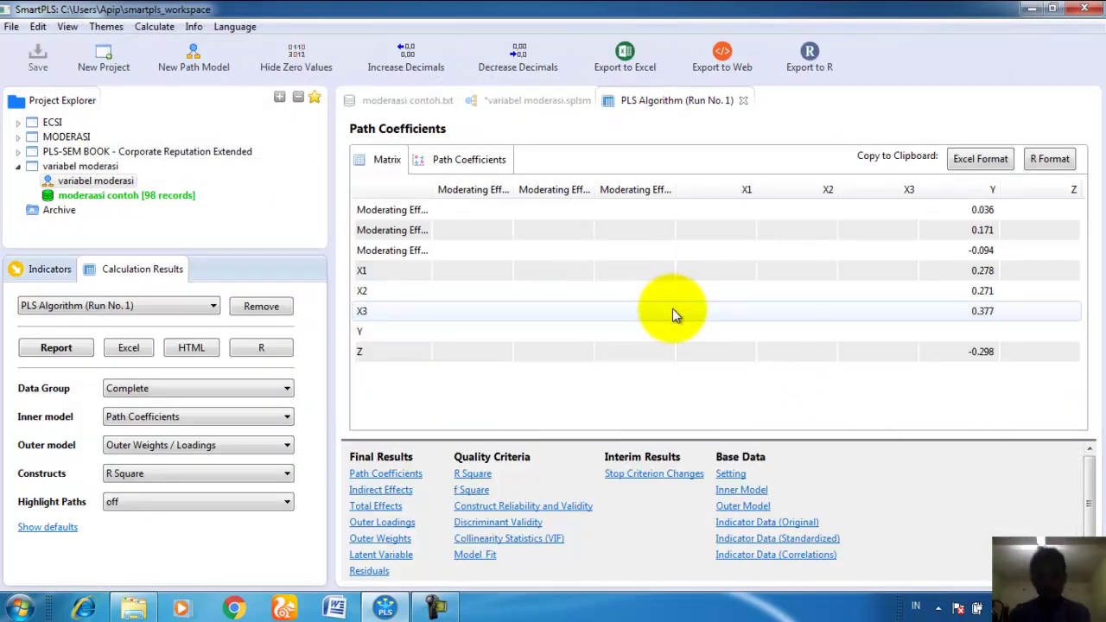
left_click(581, 516)
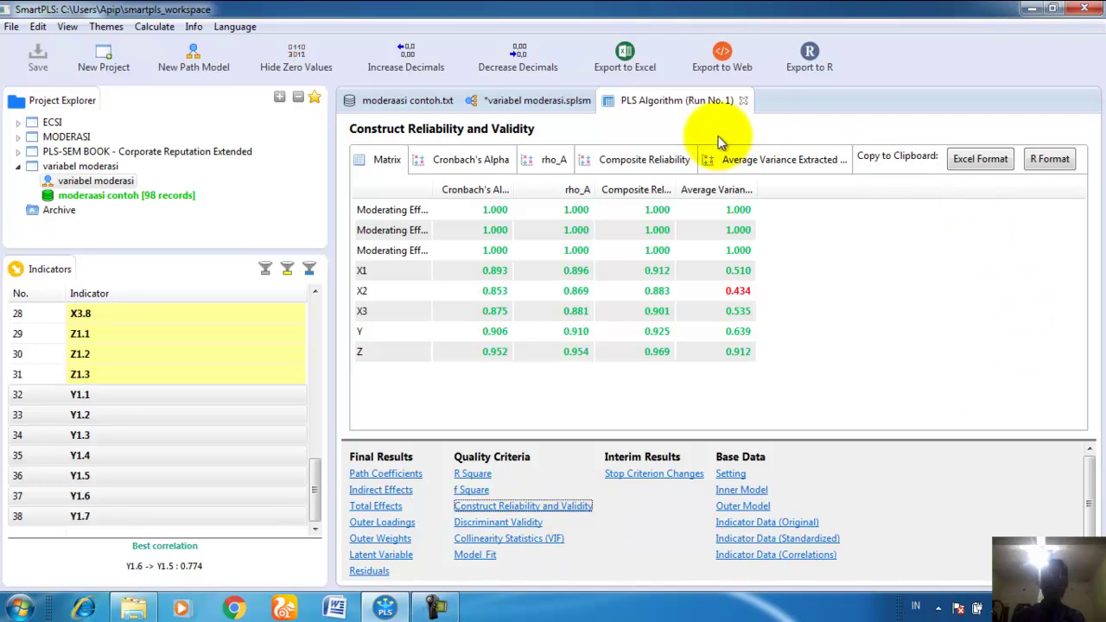
Step: Examine X2's reliability and validity values, widening the construct name and Average Variance Extracted (AVE) columns to show their full text
left_click(387, 293)
left_click_drag(433, 189, 508, 190)
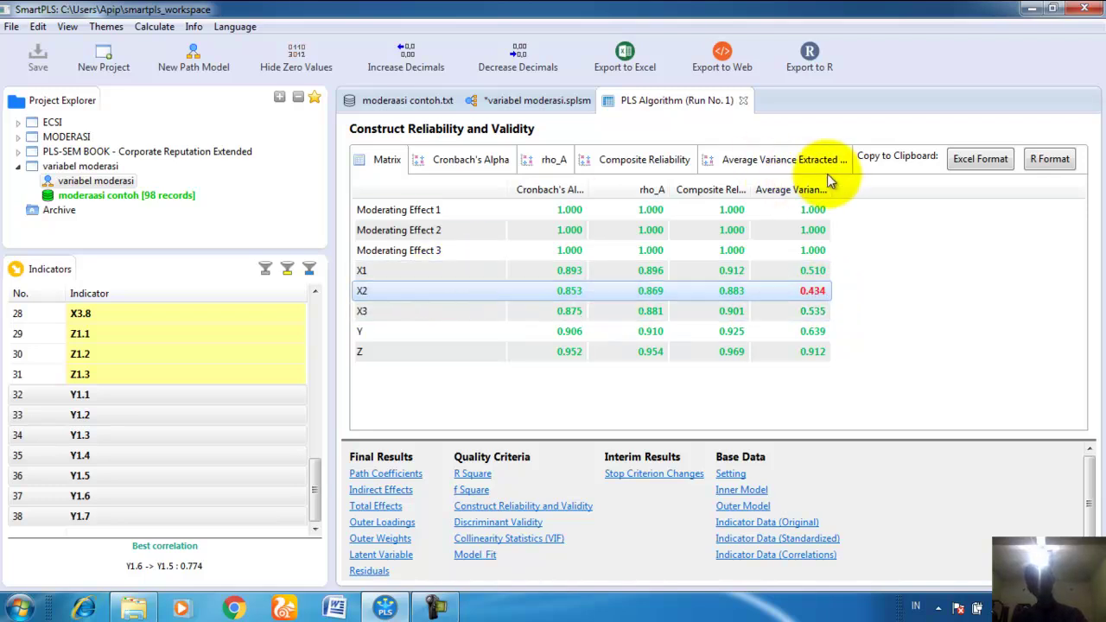
left_click_drag(831, 188, 939, 196)
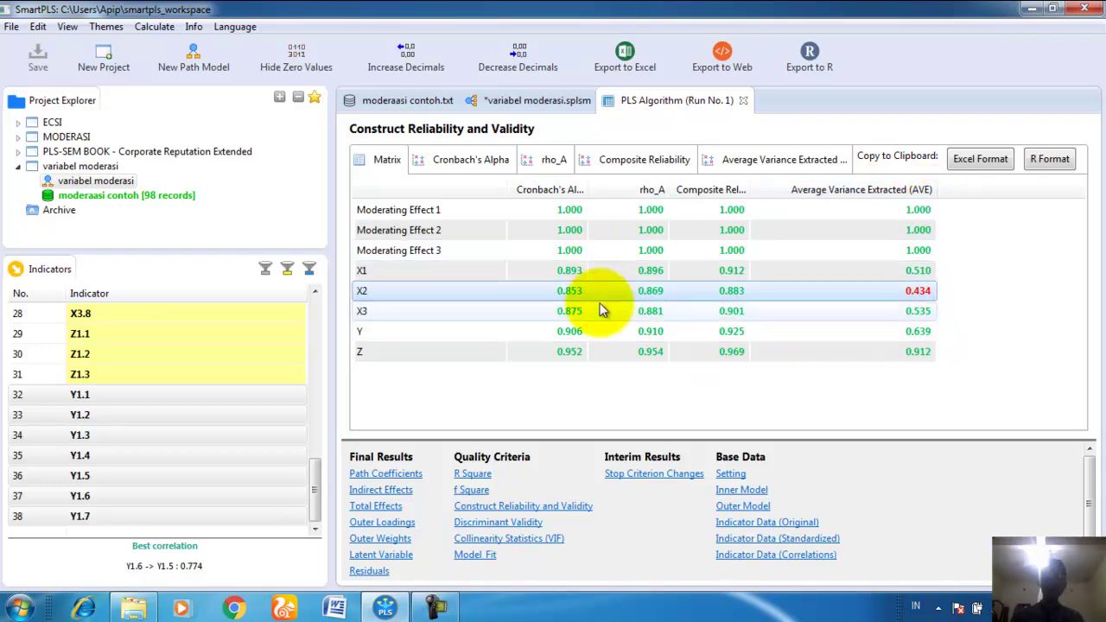
Step: Examine the outer loadings of the X2 indicators to identify the weakest one
left_click(385, 523)
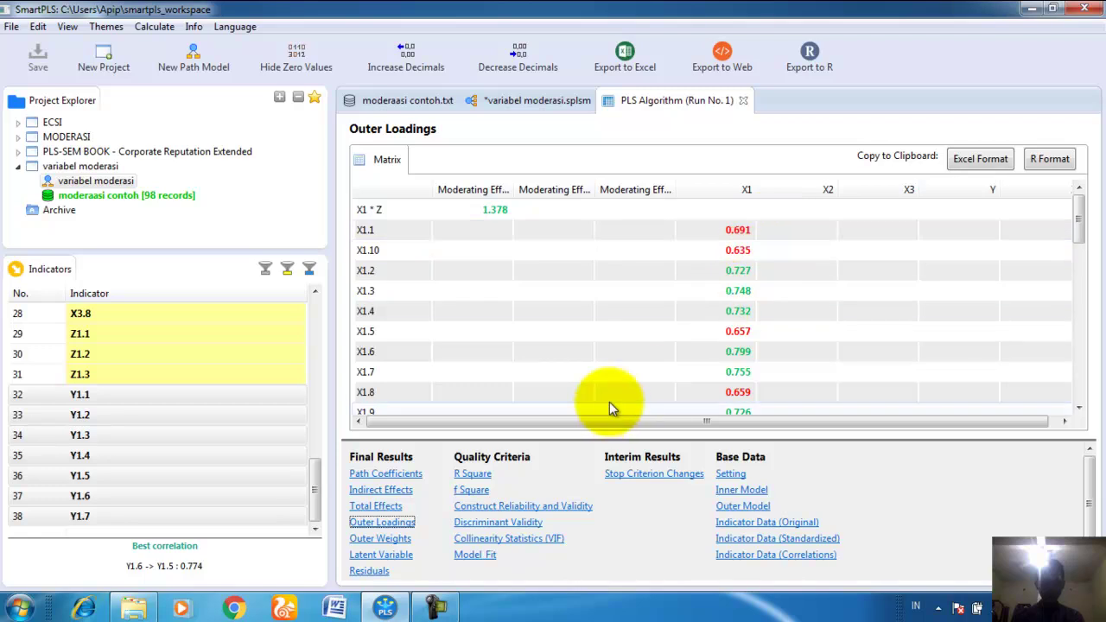
left_click(536, 101)
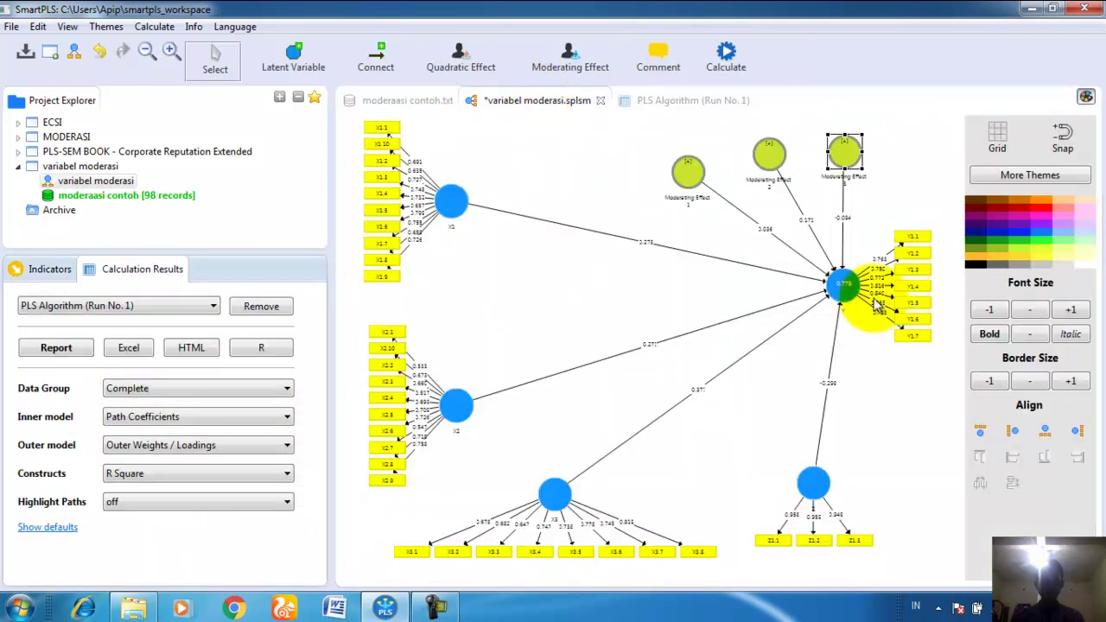
left_click(674, 100)
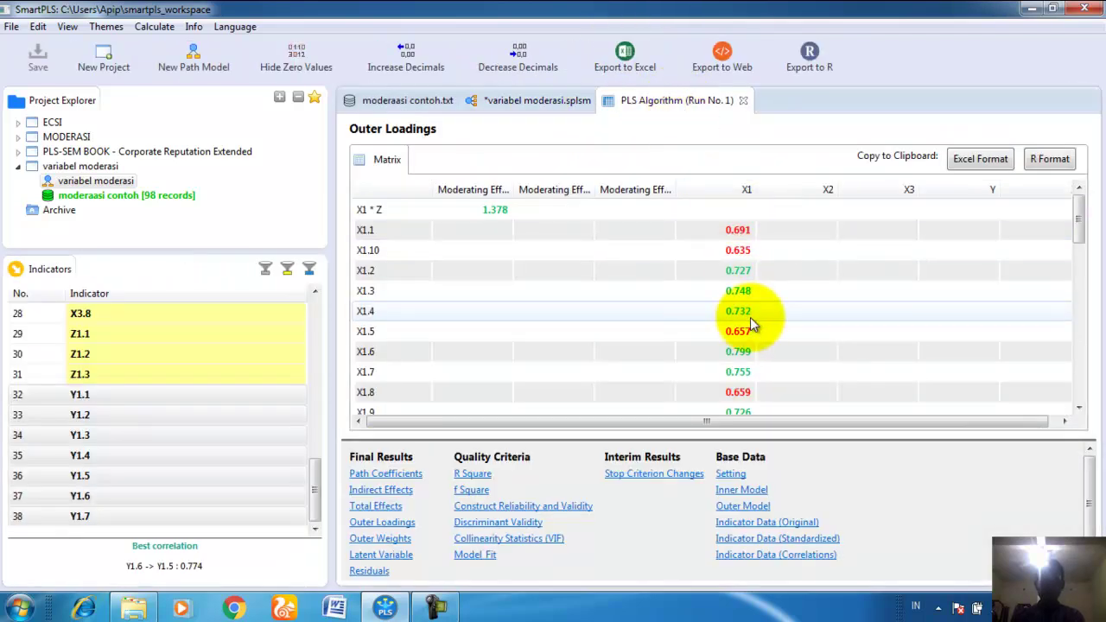
scroll(565, 309, "down", 4)
scroll(565, 310, "up", 2)
scroll(564, 307, "down", 2)
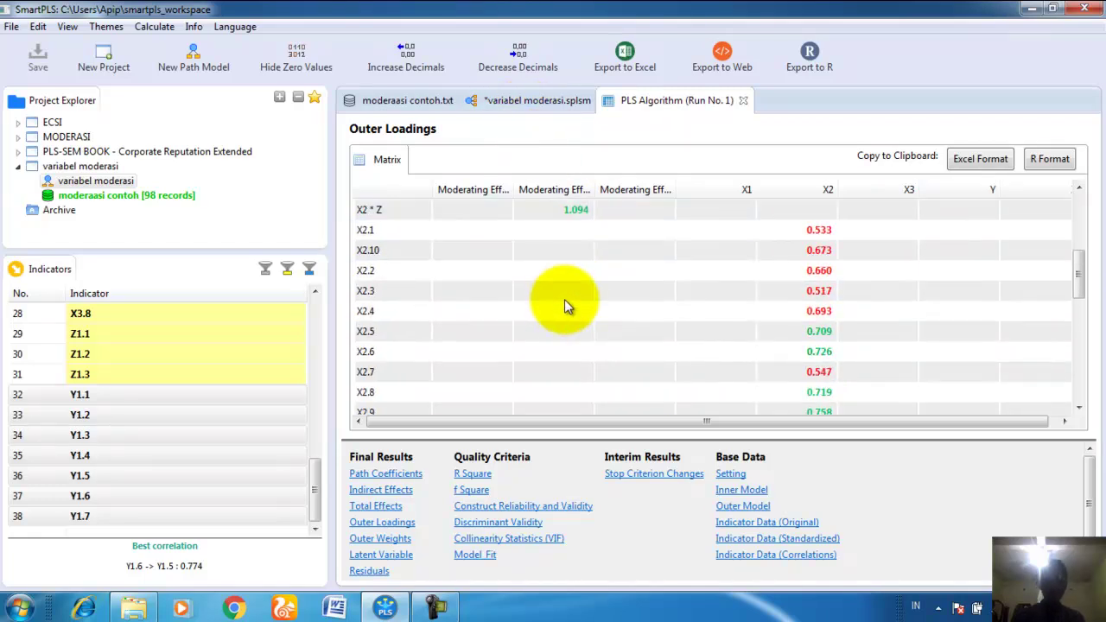
left_click(550, 233)
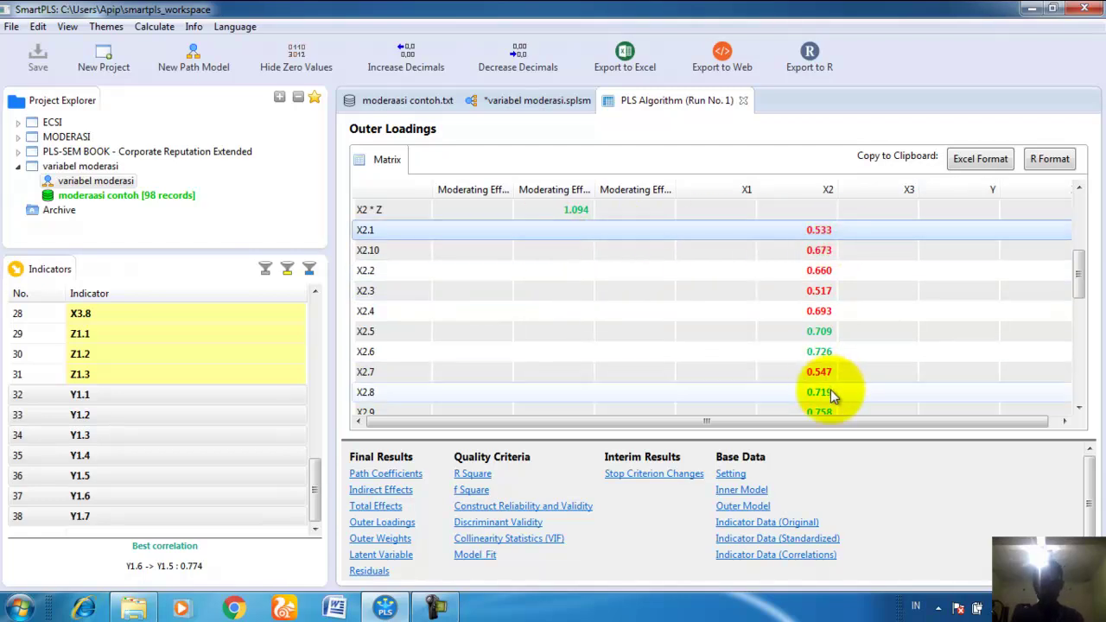
scroll(831, 395, "down", 3)
scroll(827, 314, "up", 3)
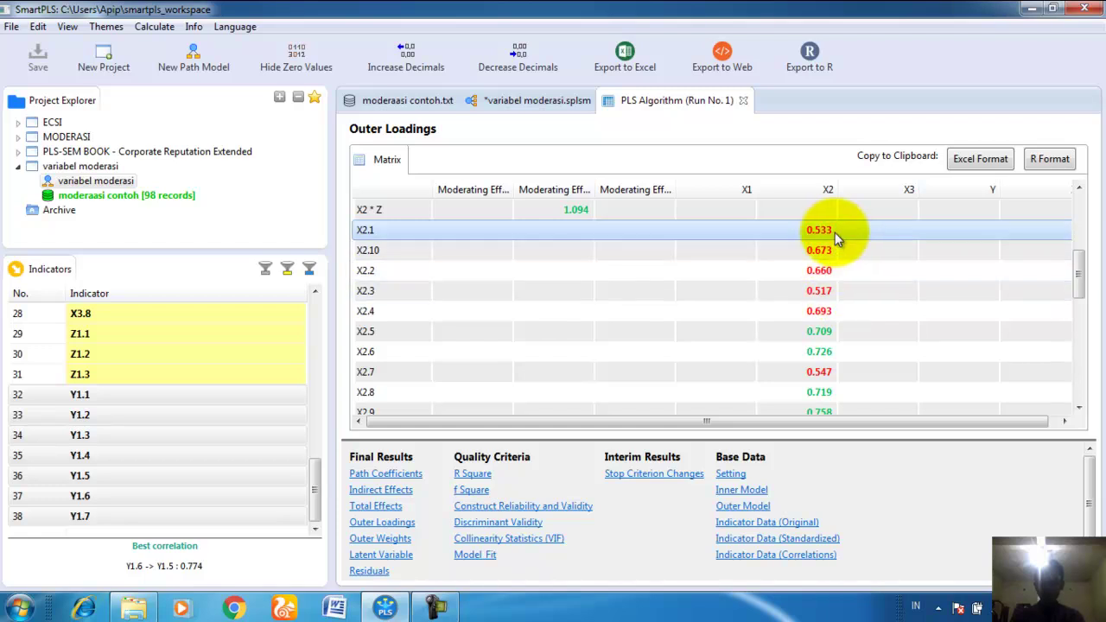
scroll(835, 277, "down", 3)
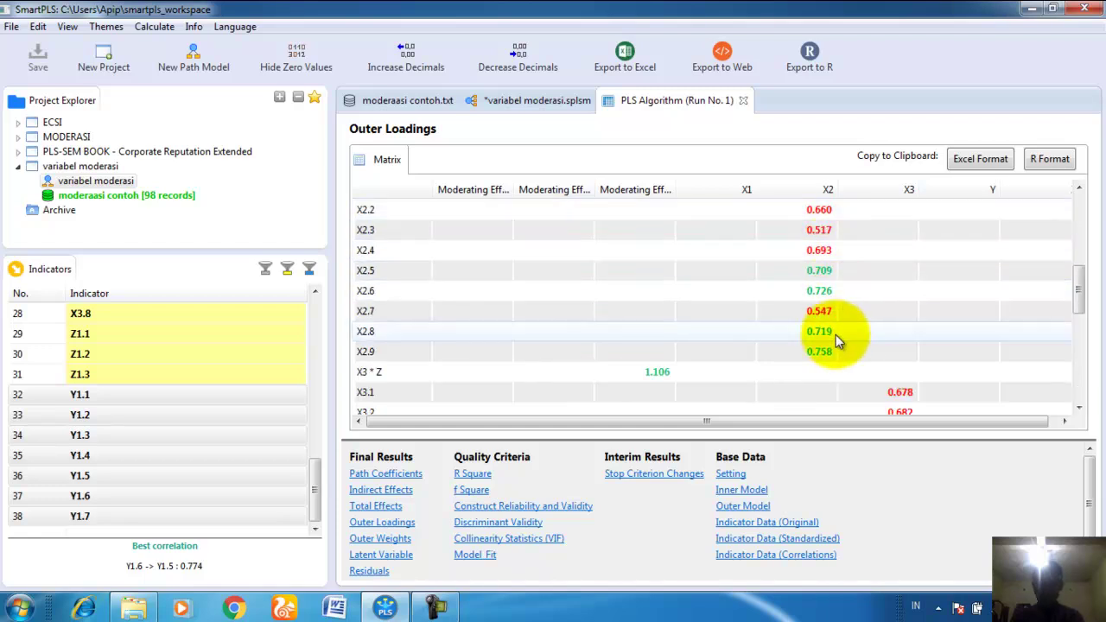
left_click(834, 230)
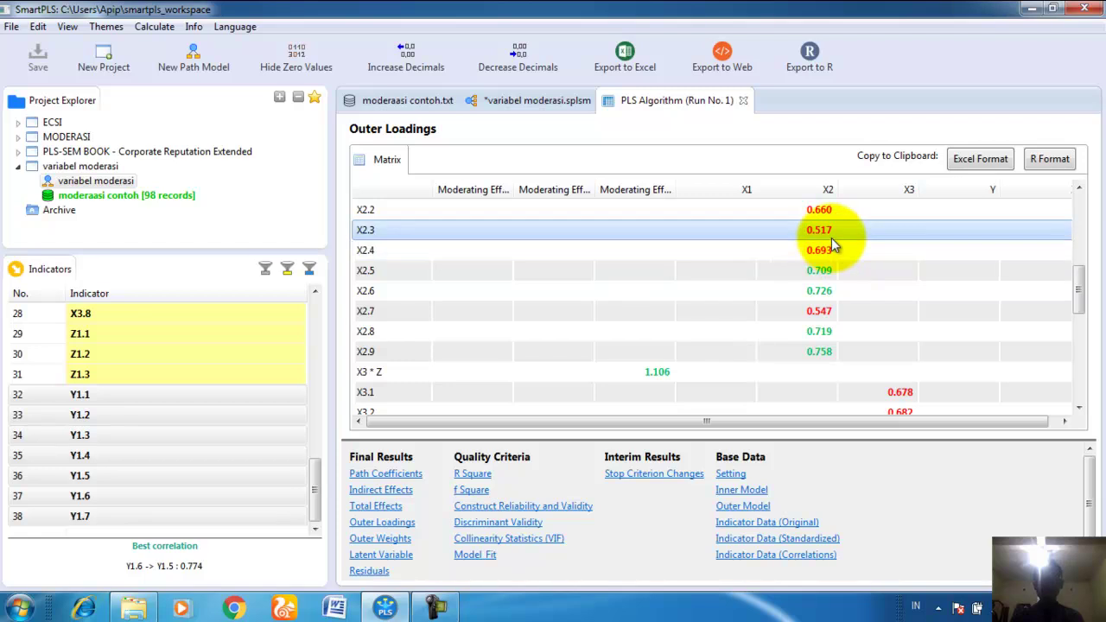
Step: Delete the X2.3 indicator from the X2 construct in the path model
left_click(519, 102)
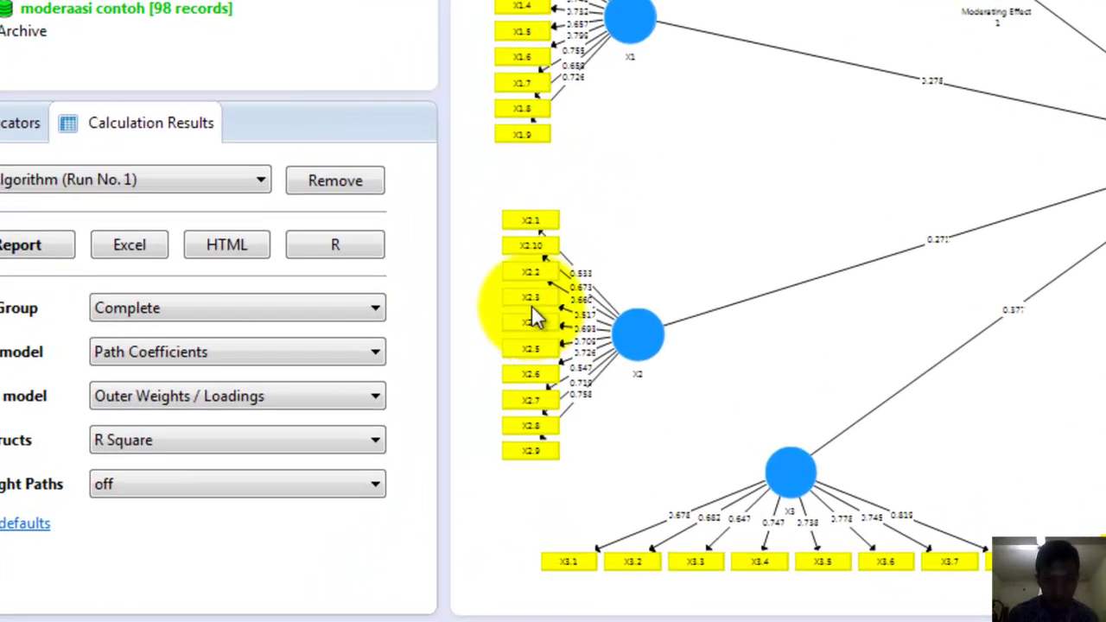
left_click(420, 357)
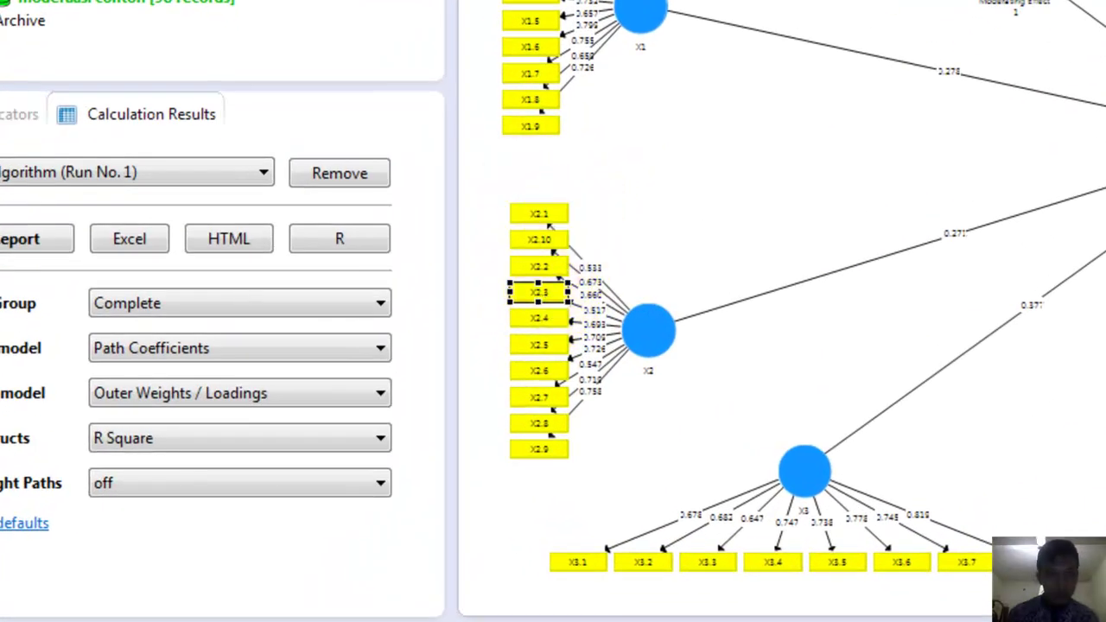
scroll(787, 294, "up", 6)
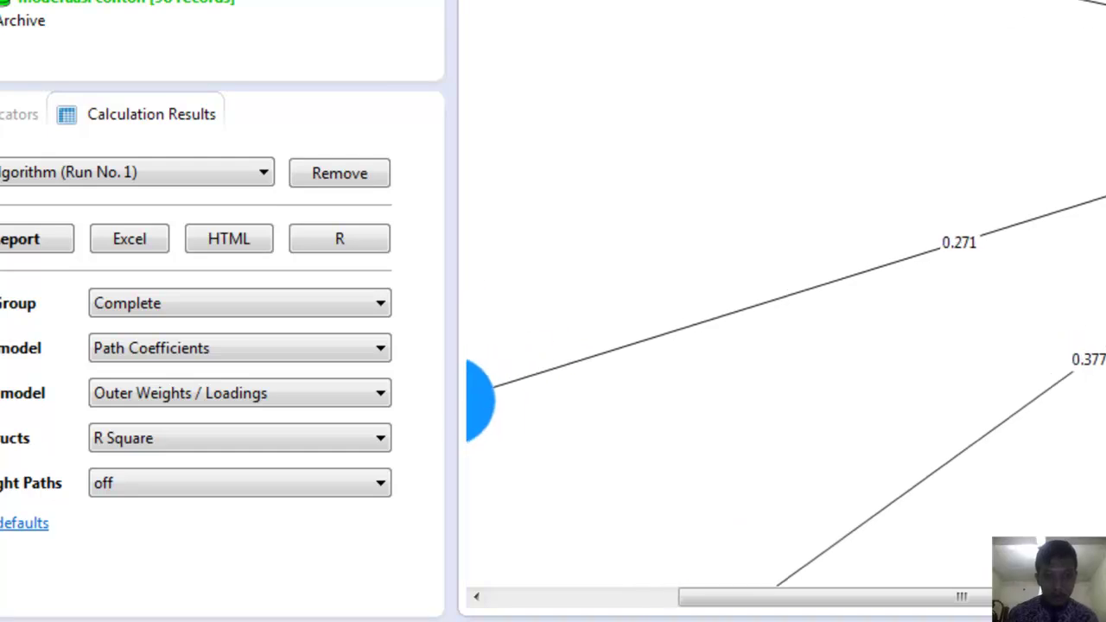
left_click_drag(961, 596, 773, 597)
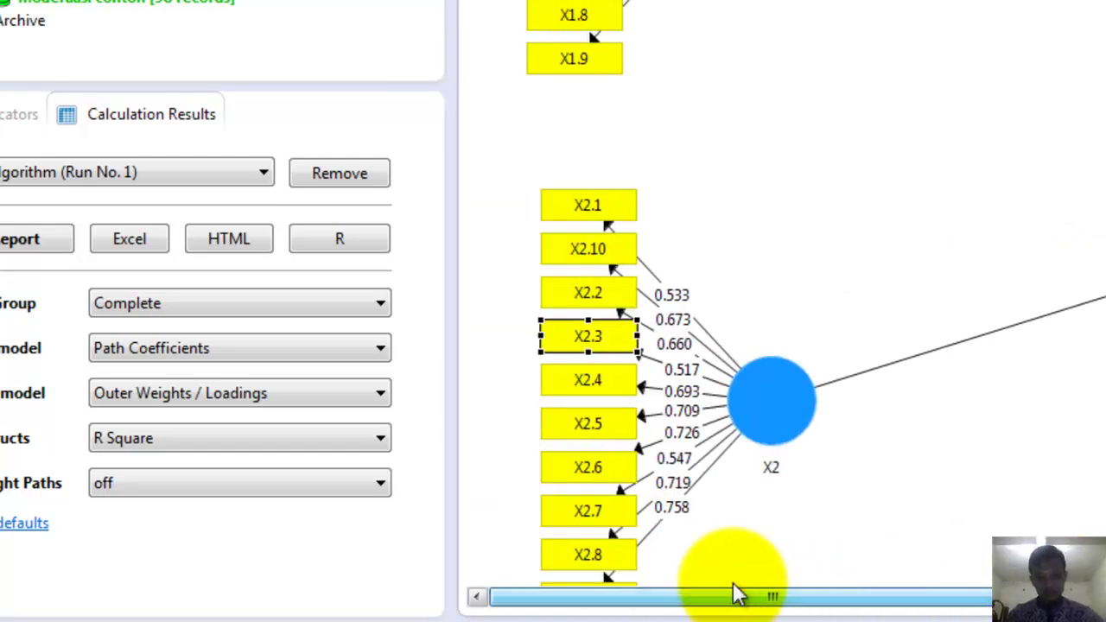
left_click(699, 294)
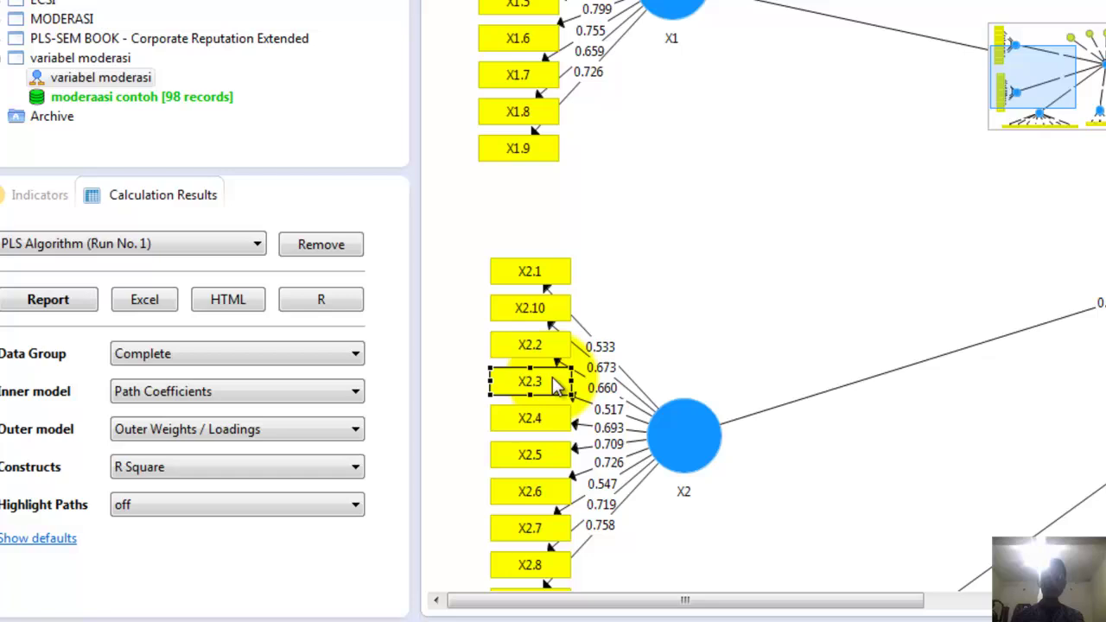
right_click(620, 344)
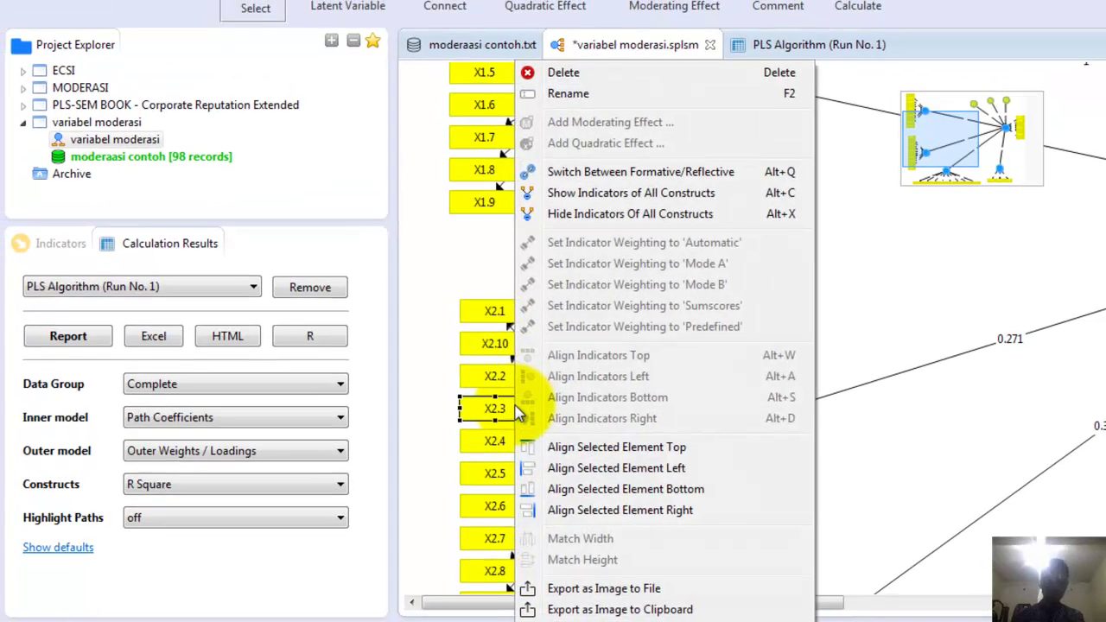
left_click(617, 74)
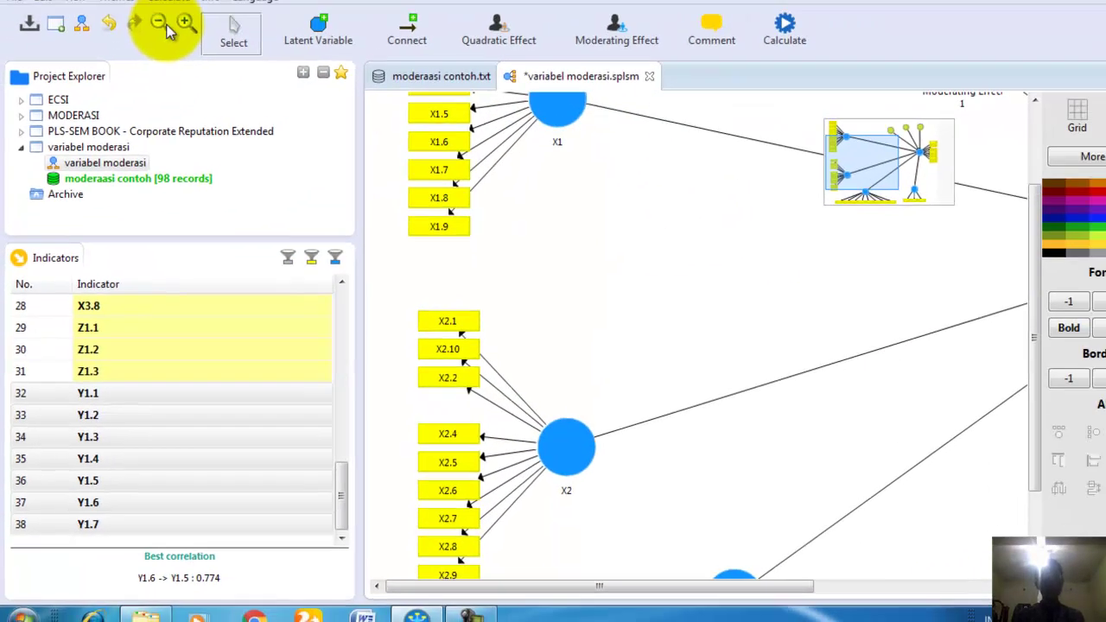
Step: Rerun the PLS Algorithm on the model without X2.3 and check X2's AVE in the Construct Reliability and Validity results
left_click(154, 57)
left_click(154, 58)
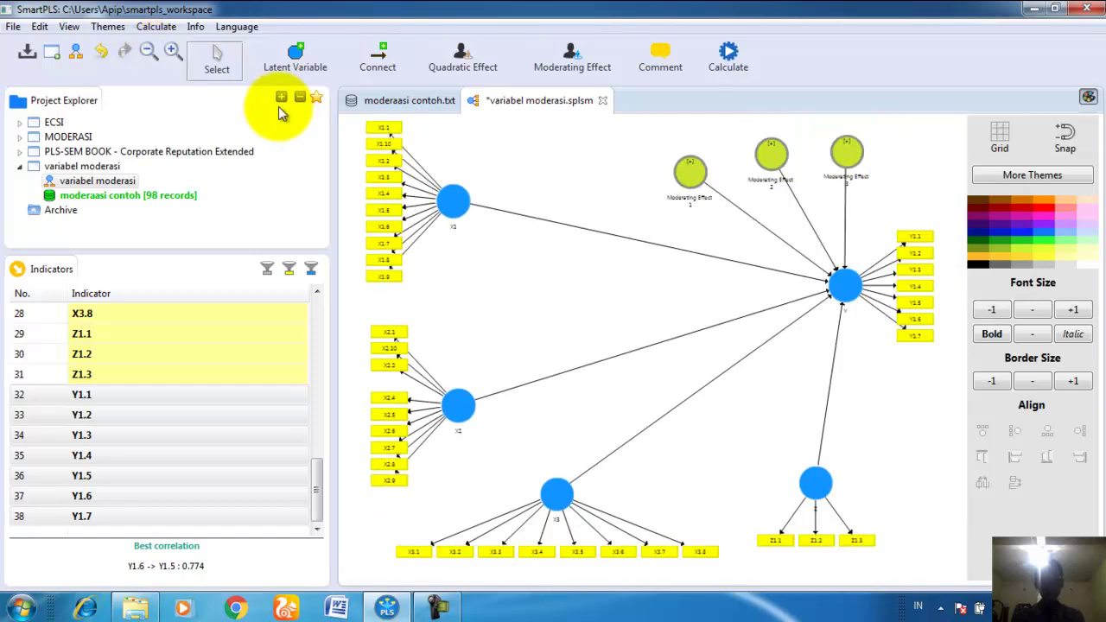
left_click(169, 29)
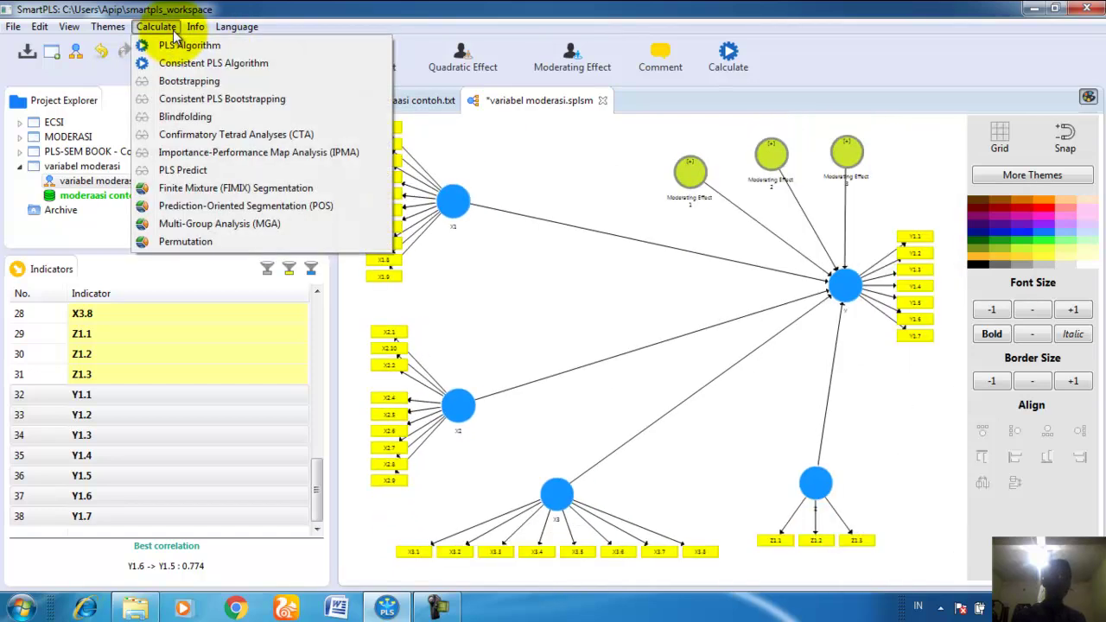
left_click(225, 45)
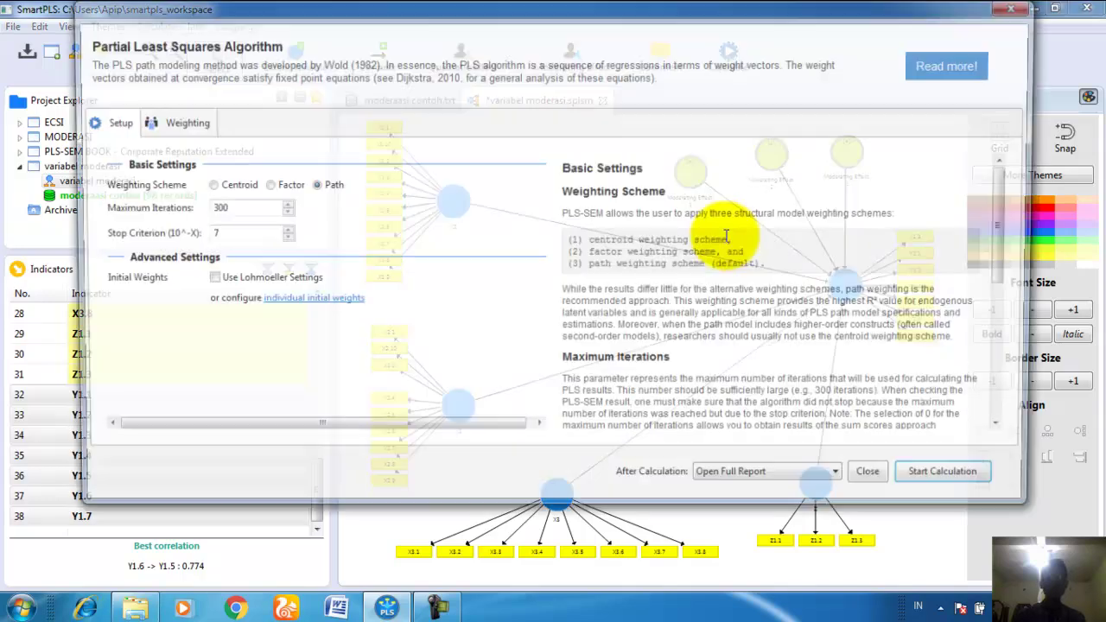
left_click(980, 482)
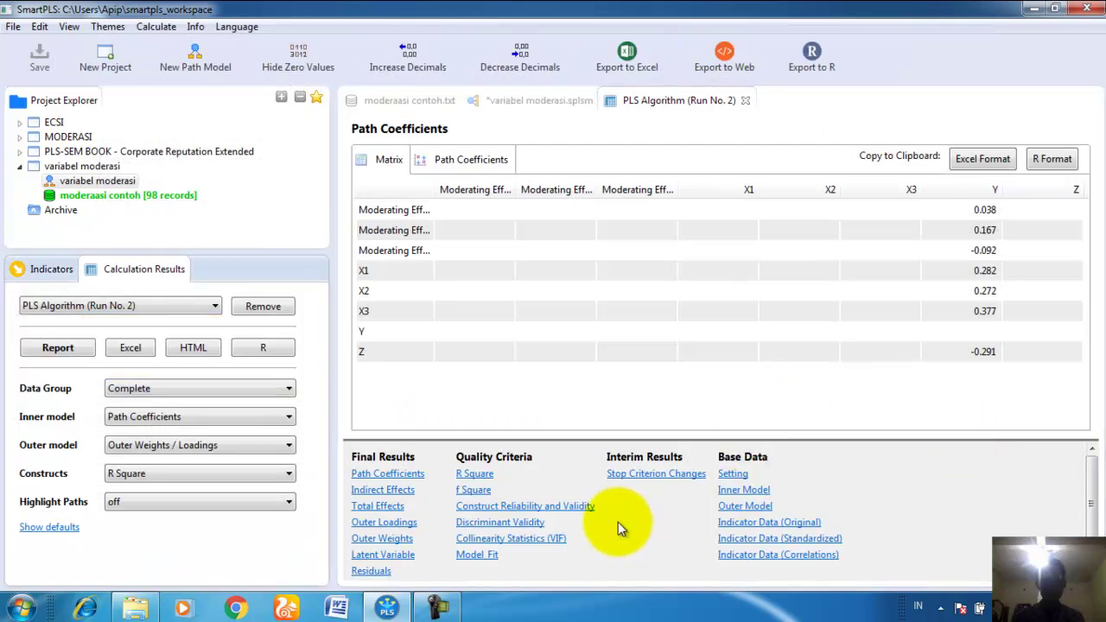
left_click(591, 510)
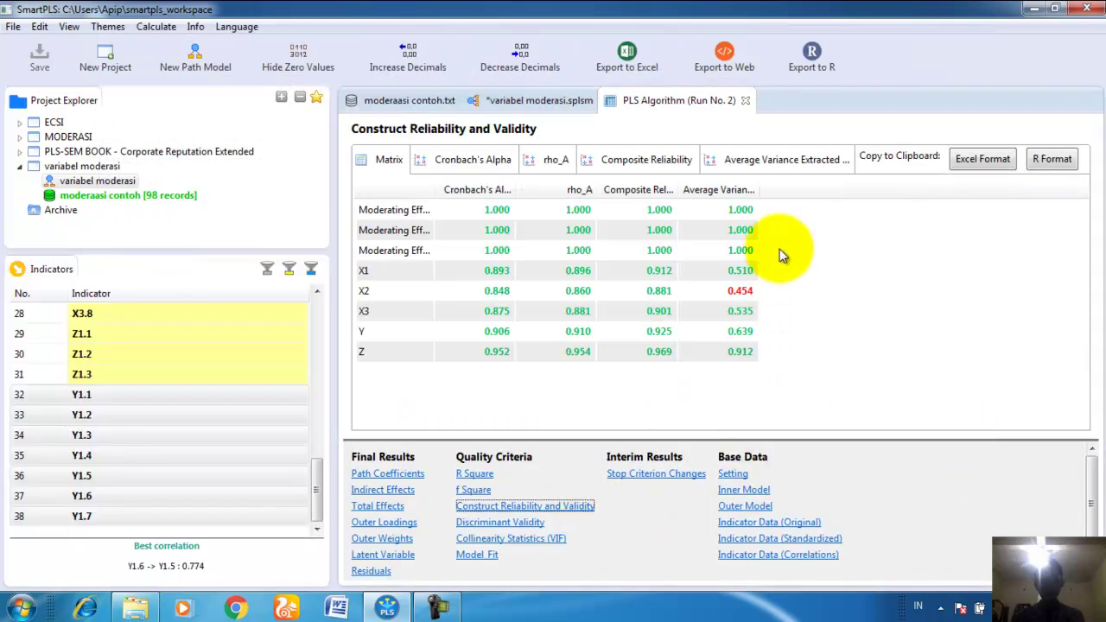
left_click(750, 294)
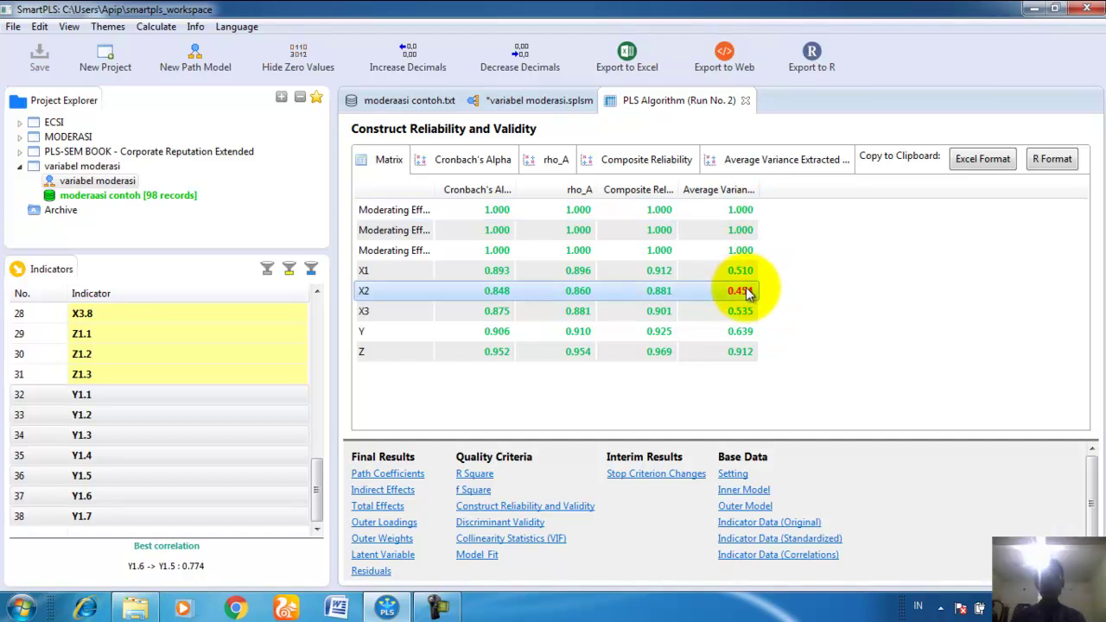
Step: Compare the X2 outer loadings in the path model and delete the X2.1 indicator
left_click(522, 101)
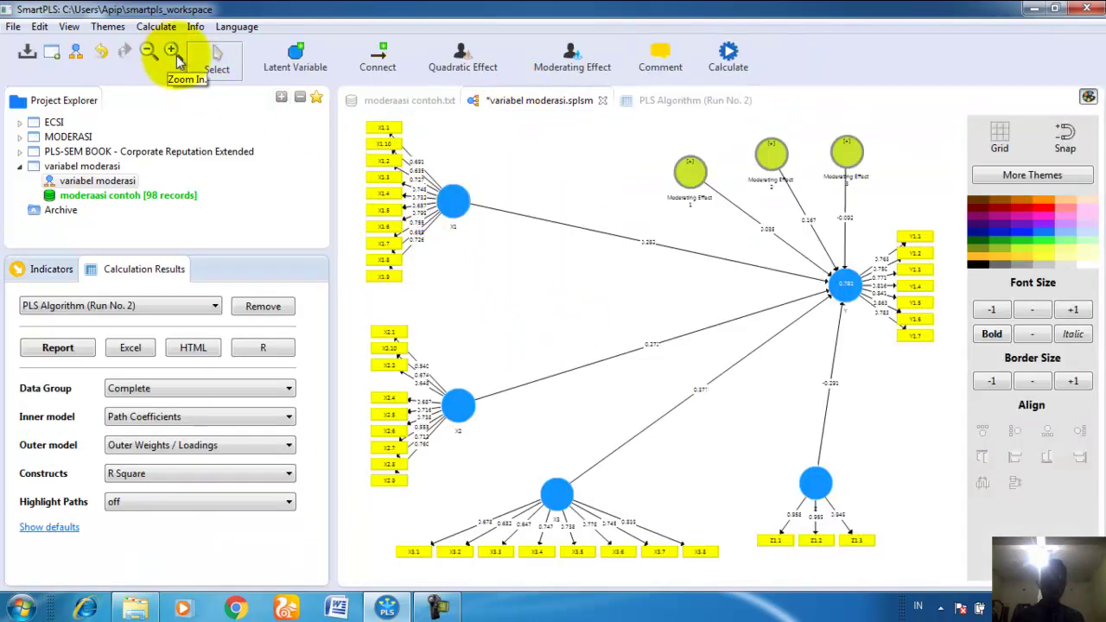
left_click(690, 100)
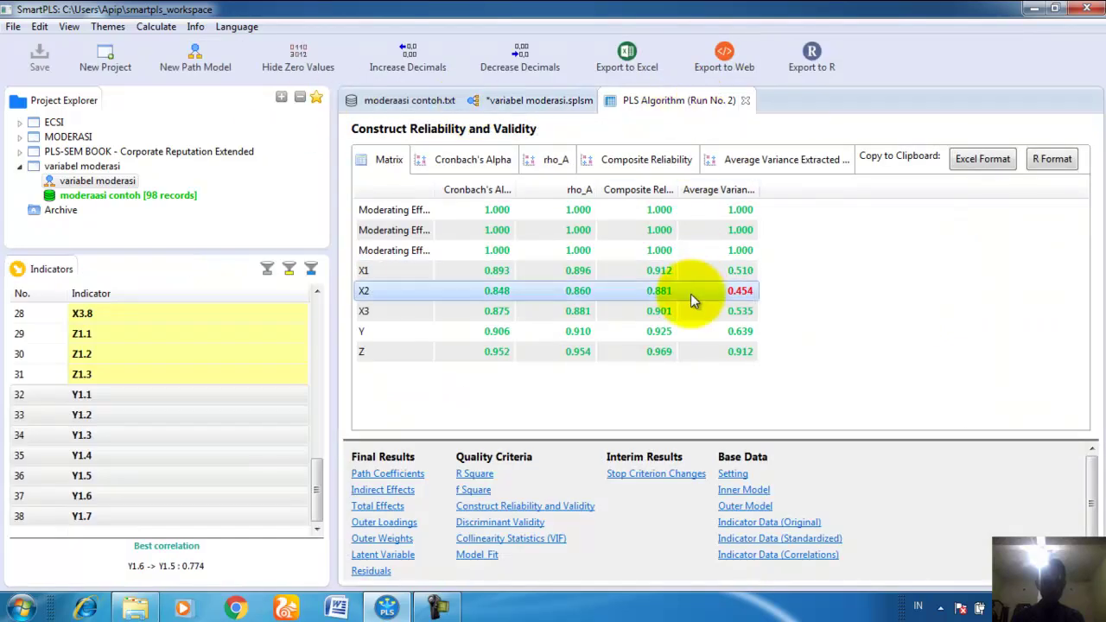
left_click(536, 100)
left_click(173, 50)
left_click(173, 51)
left_click_drag(720, 569, 529, 572)
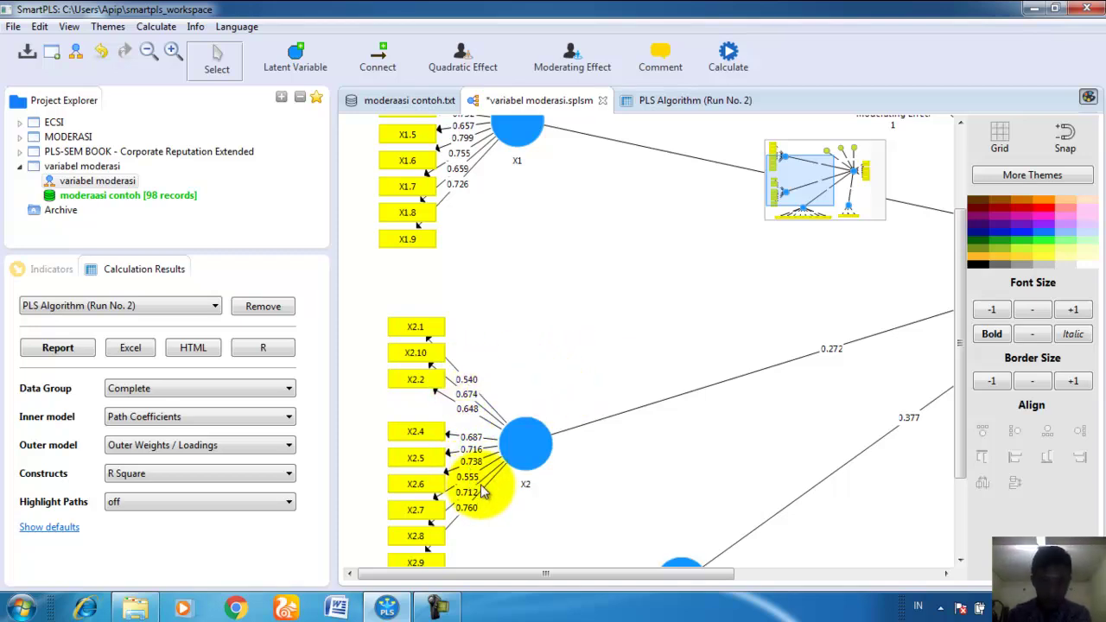
right_click(429, 338)
left_click(489, 127)
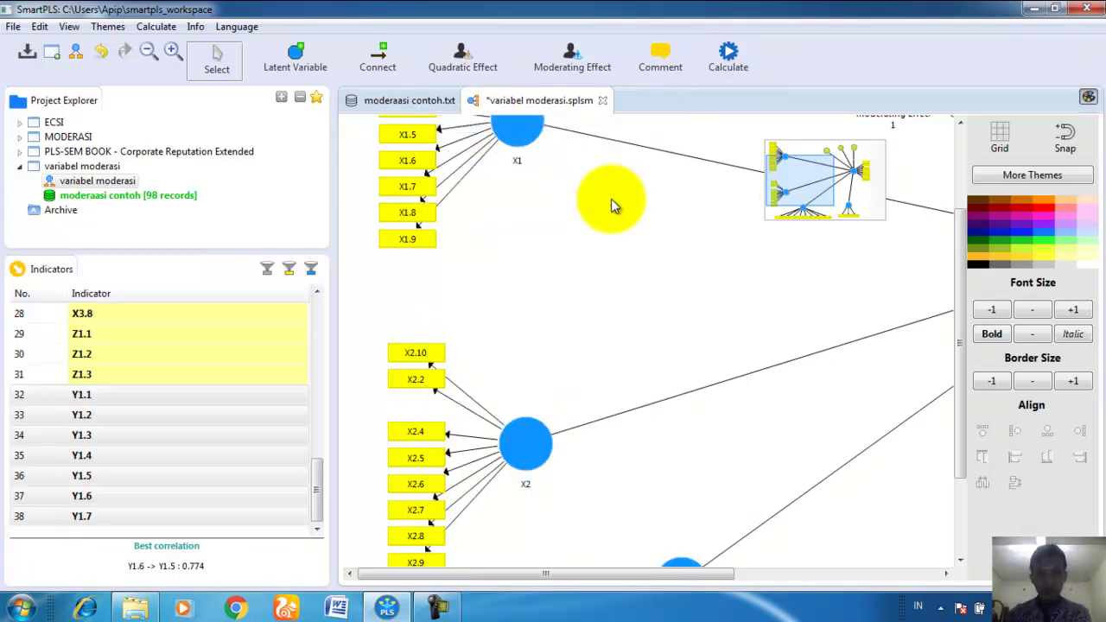
Step: Recalculate the model without X2.1 using the PLS Algorithm and check X2's AVE under Construct Reliability and Validity
left_click(155, 28)
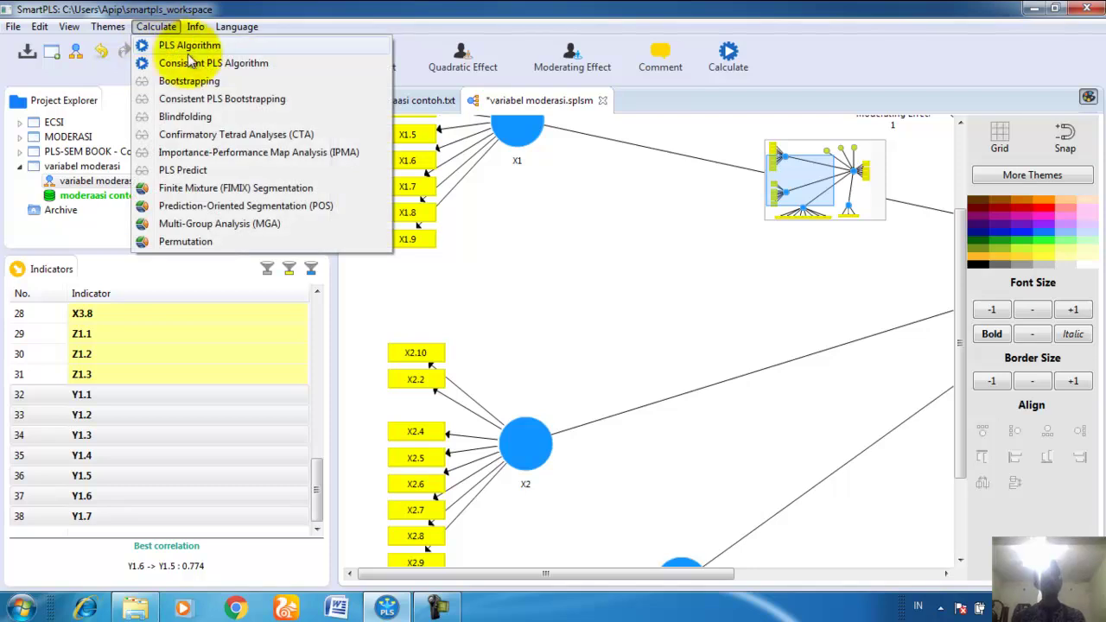
left_click(177, 45)
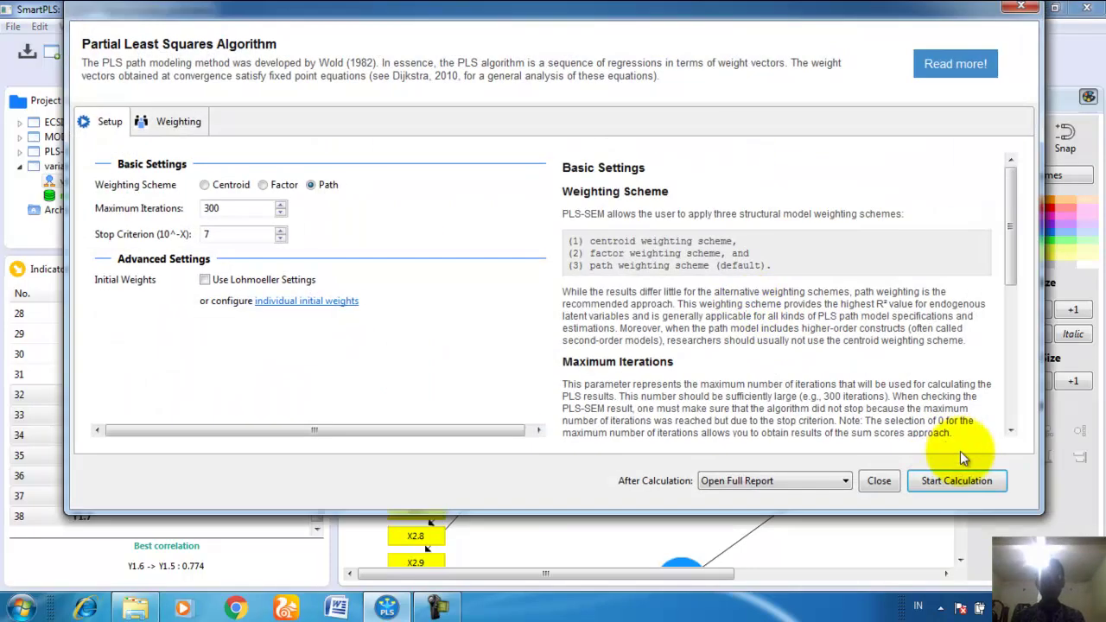
left_click(966, 485)
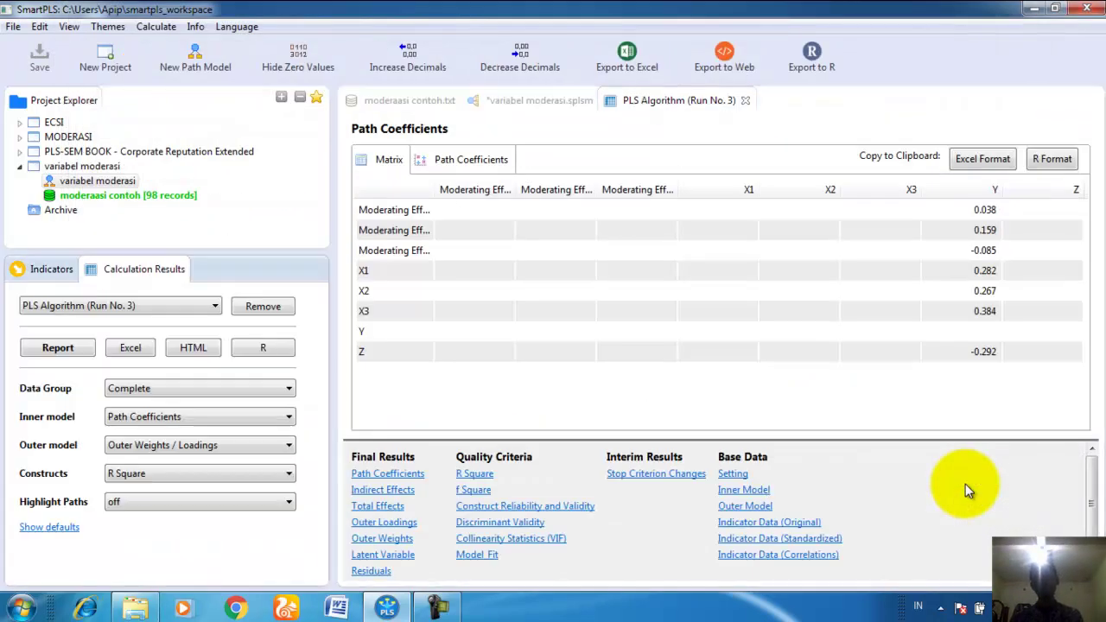
left_click(586, 510)
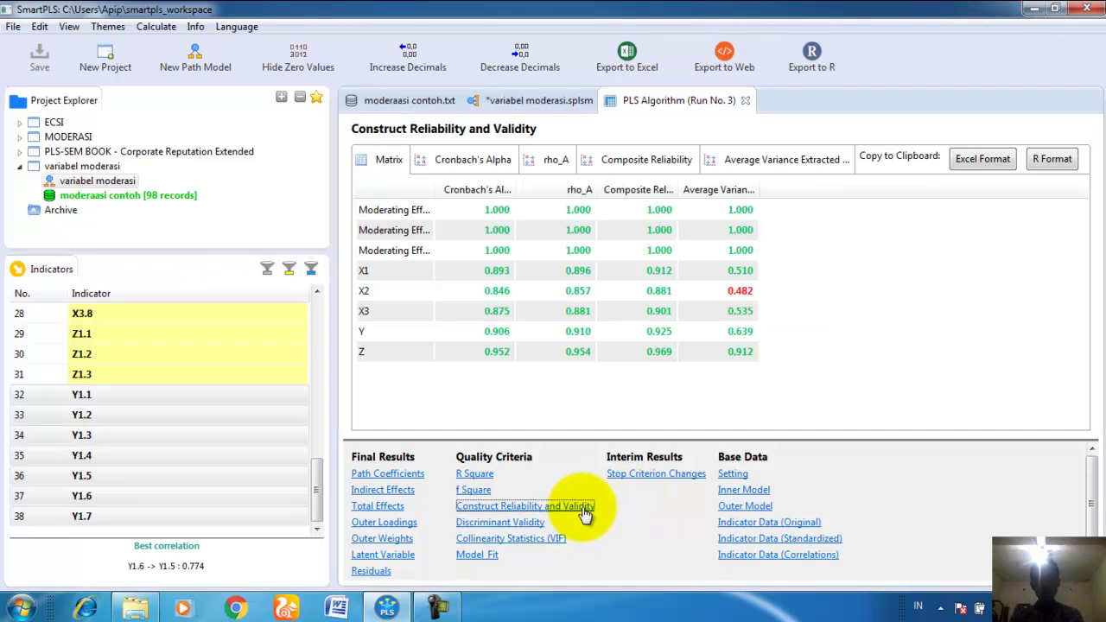
left_click(746, 297)
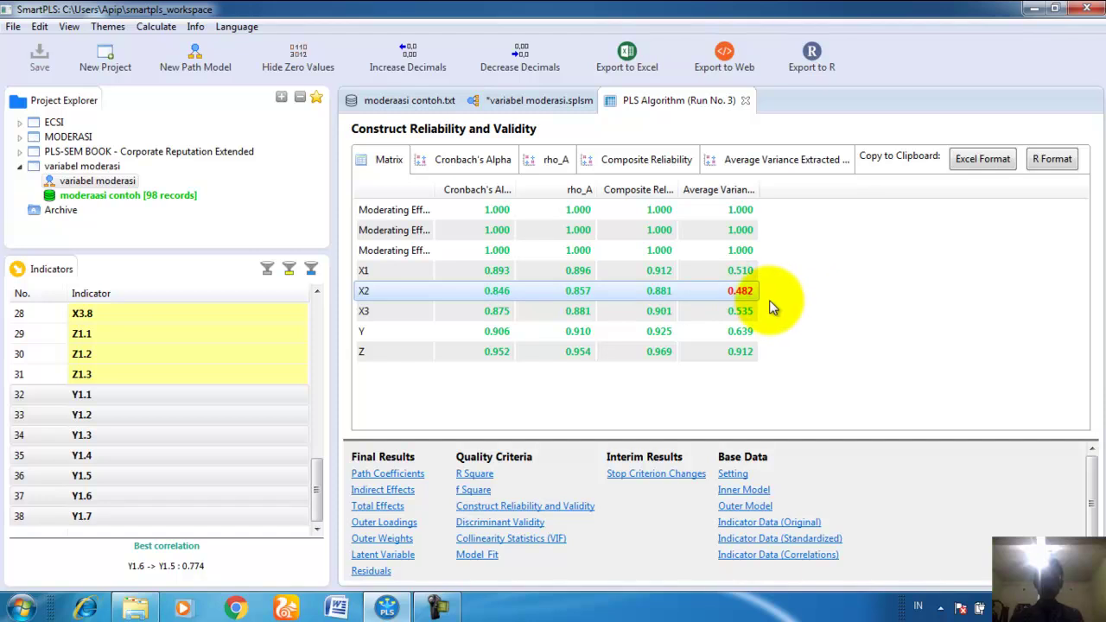
Step: Compare the remaining X2 outer loadings in the path model and delete the X2.7 indicator
left_click(511, 100)
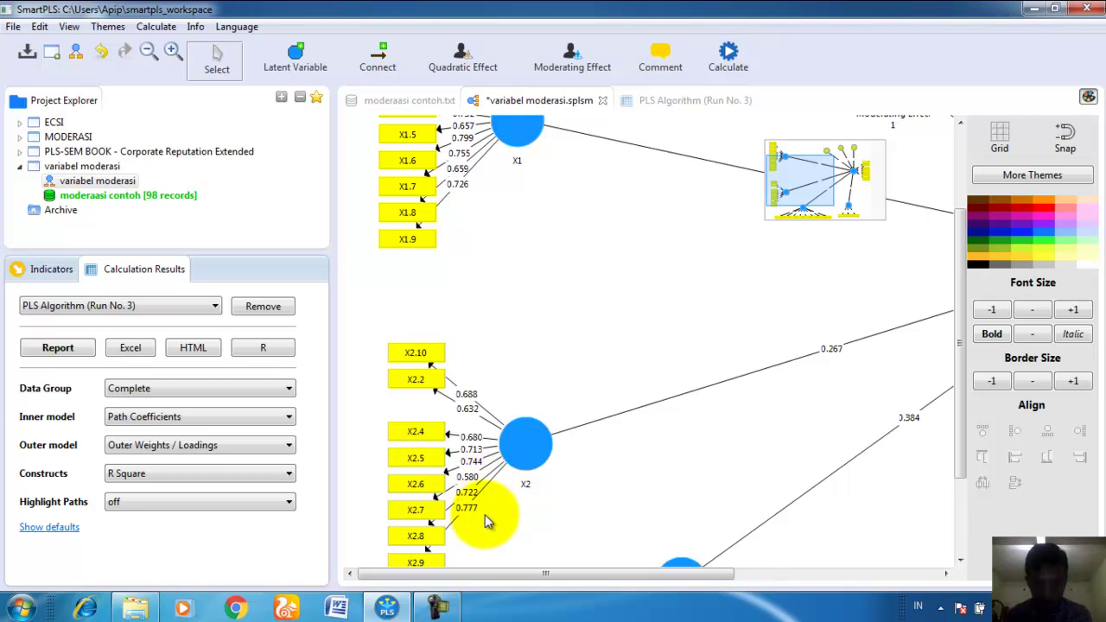
left_click_drag(961, 341, 593, 421)
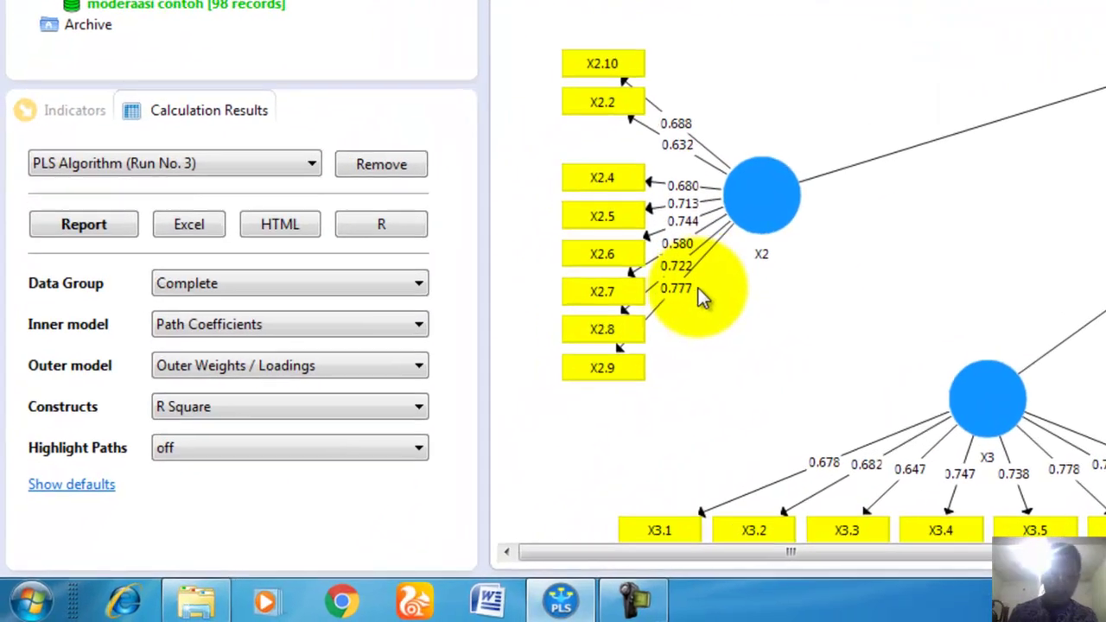
left_click(635, 365)
left_click(628, 330)
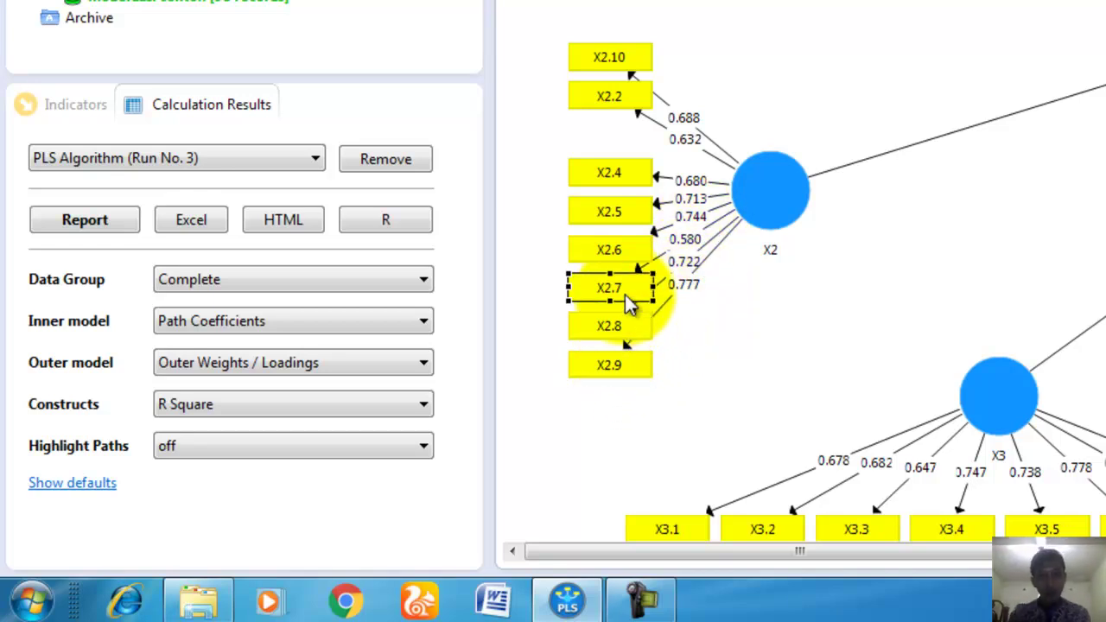
left_click(625, 295)
right_click(638, 300)
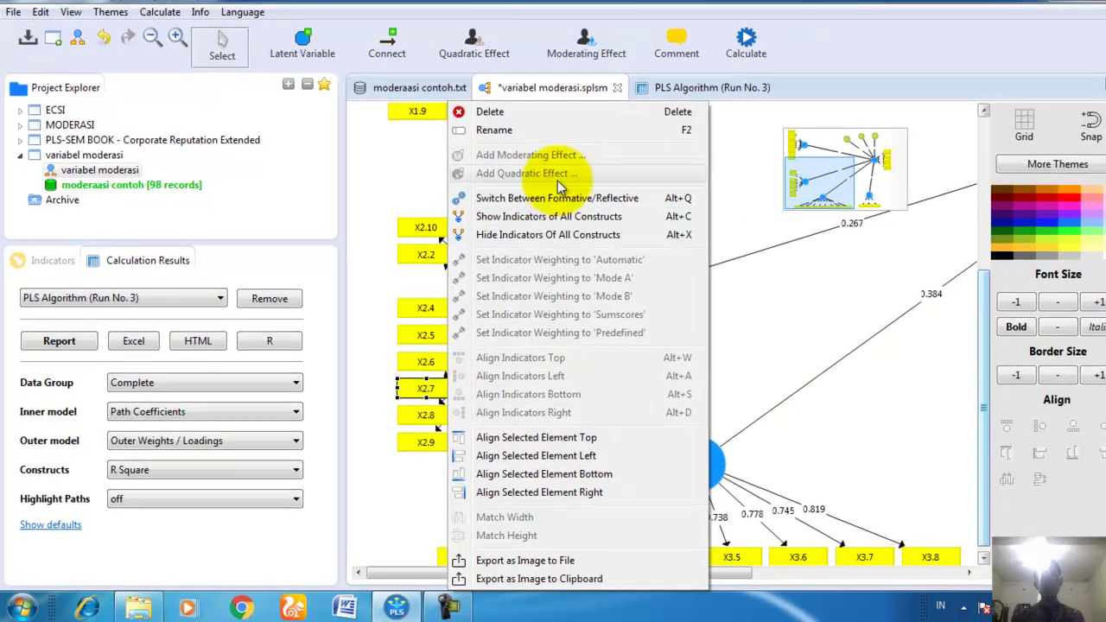
left_click(524, 120)
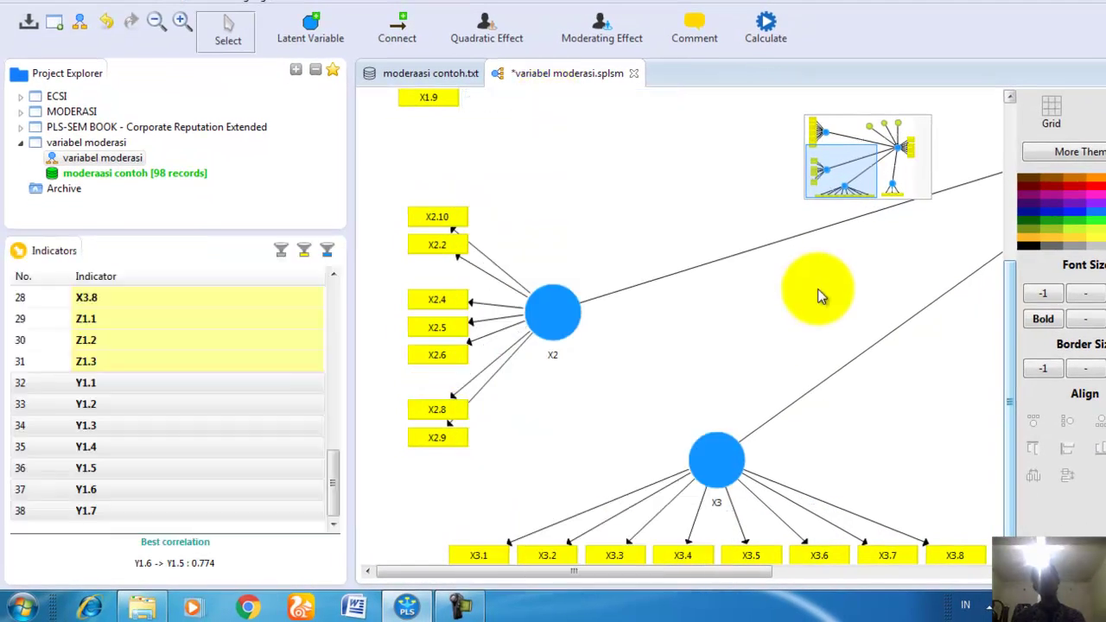
Step: Run the PLS Algorithm again on the model without X2.7 and open the Construct Reliability and Validity results
scroll(553, 173, "down", 1)
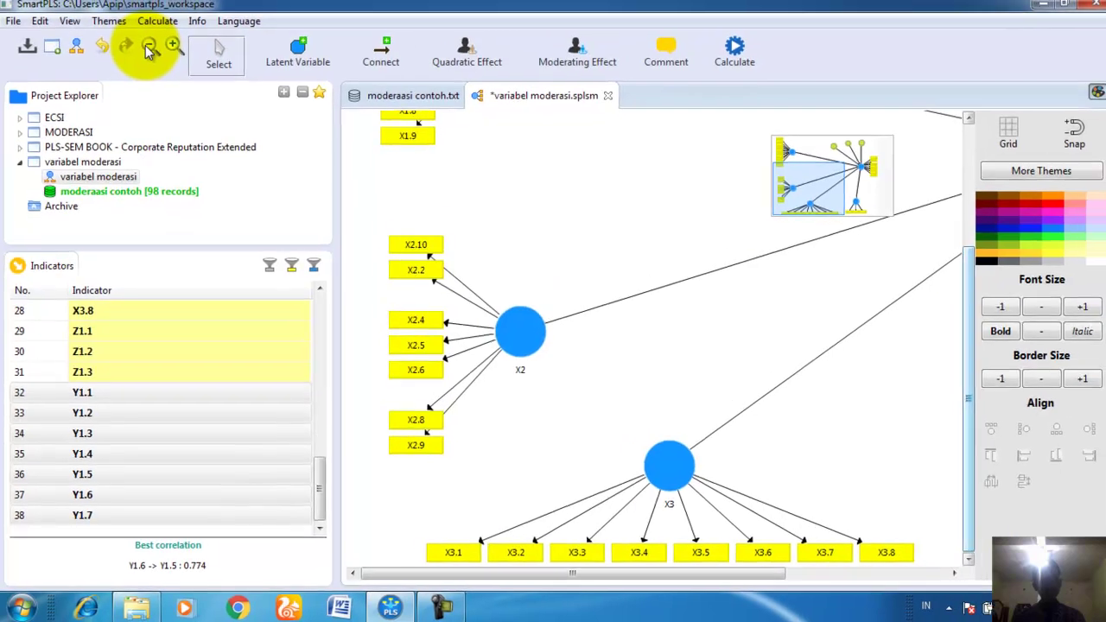
left_click(157, 21)
left_click(156, 21)
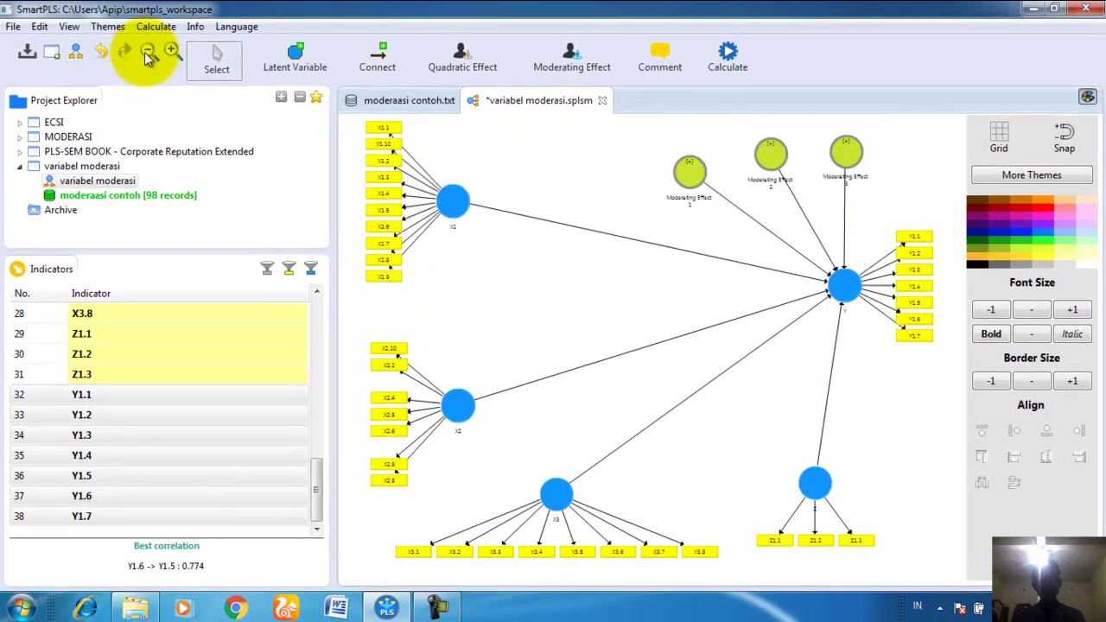
left_click(147, 54)
left_click(177, 27)
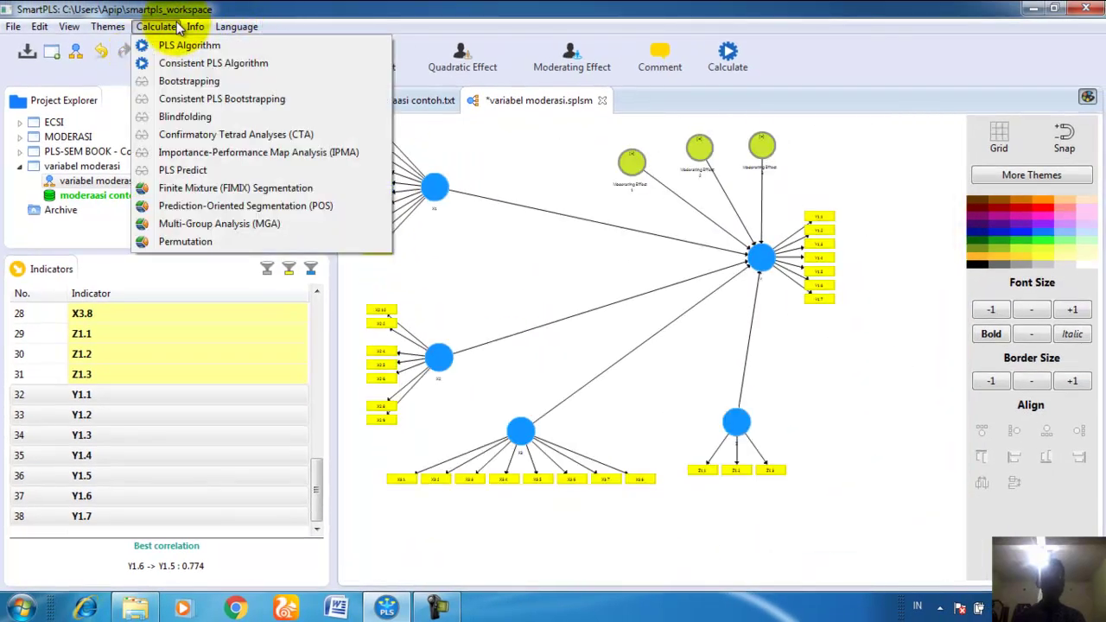
left_click(181, 45)
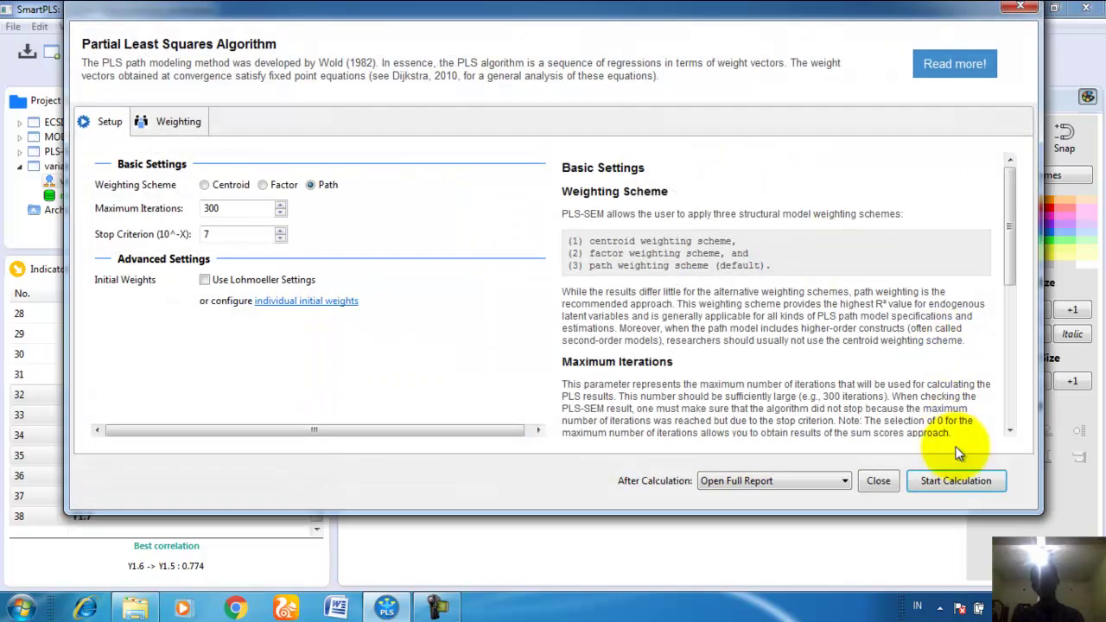
left_click(950, 480)
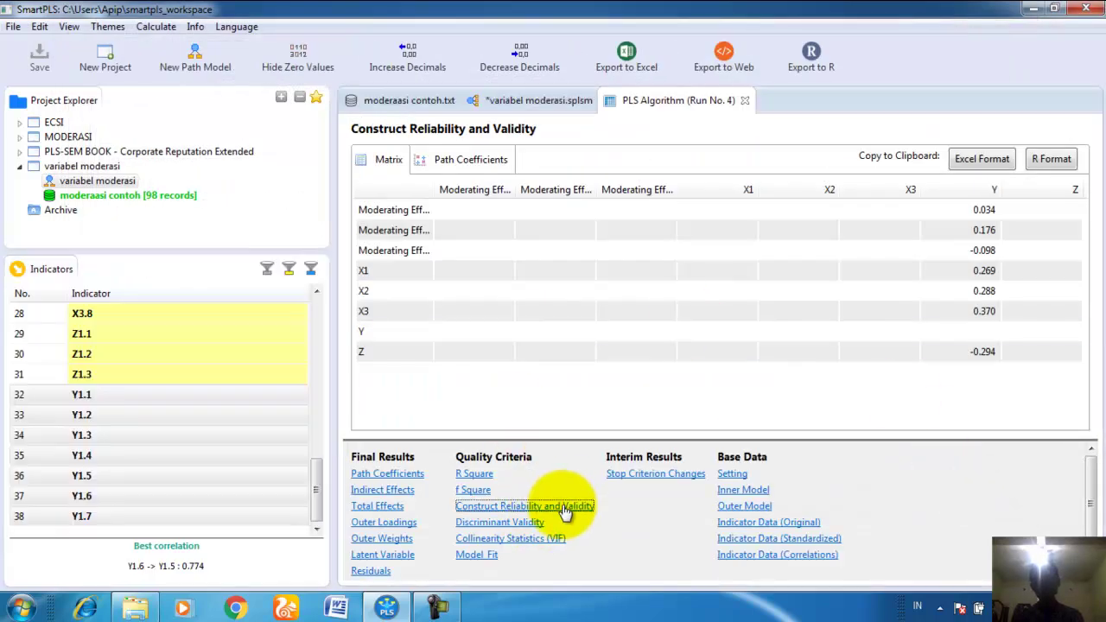
left_click(564, 506)
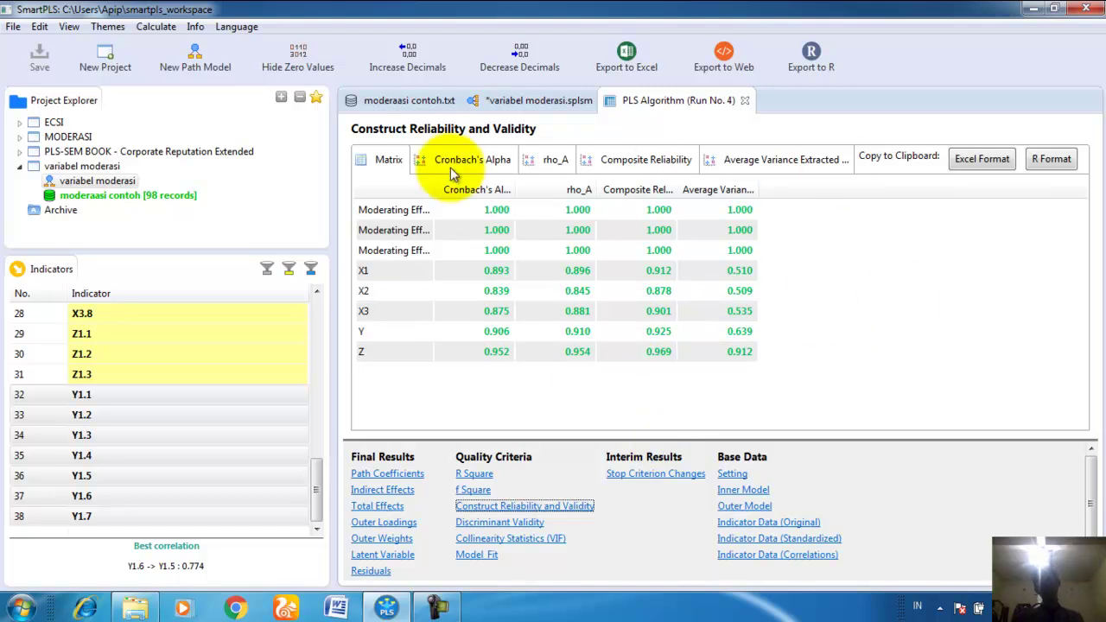
Step: Widen the construct name, Cronbach's Alpha, Composite Reliability and Average Variance Extracted (AVE) columns to show their full text
left_click_drag(440, 193, 541, 194)
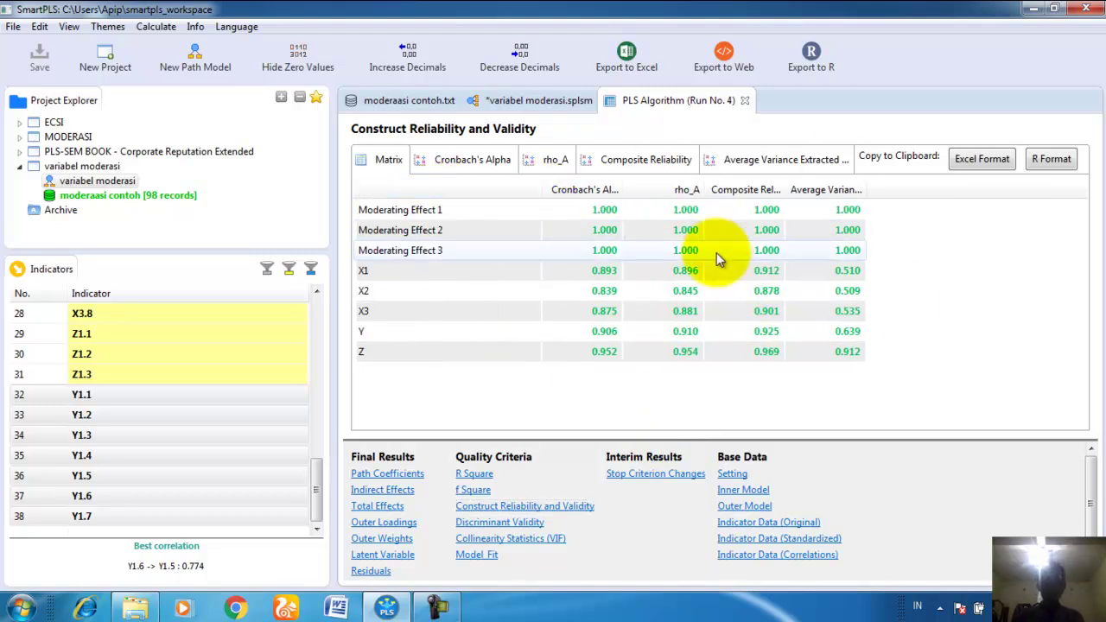
left_click_drag(619, 190, 667, 190)
left_click_drag(826, 191, 875, 190)
left_click_drag(959, 190, 1057, 190)
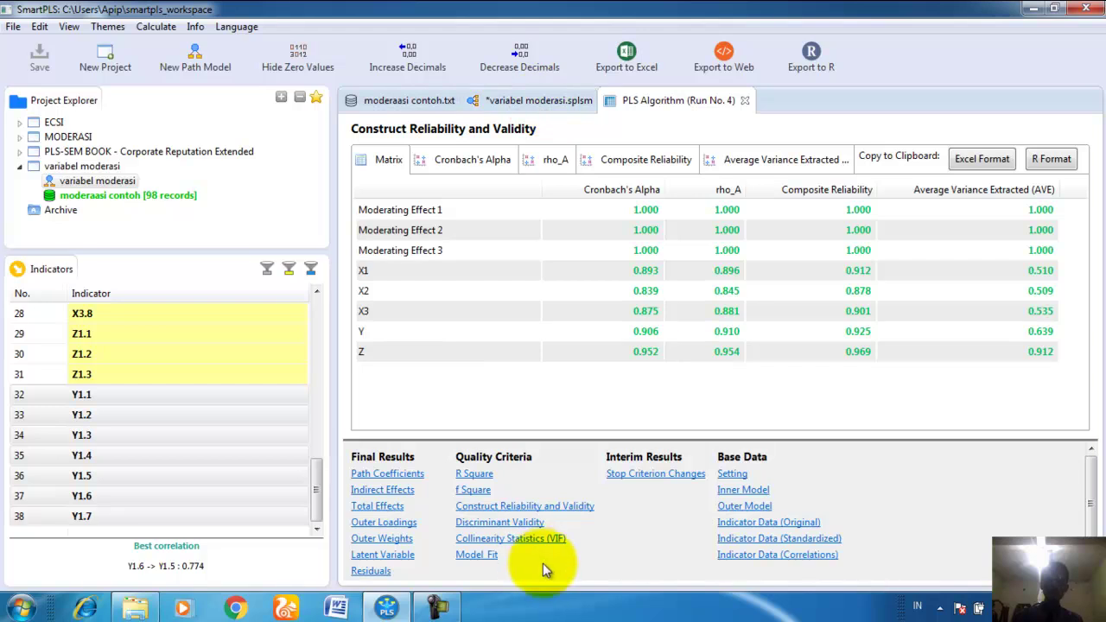
Step: Examine the inner and outer VIF values in the Collinearity Statistics (VIF) results
left_click(536, 538)
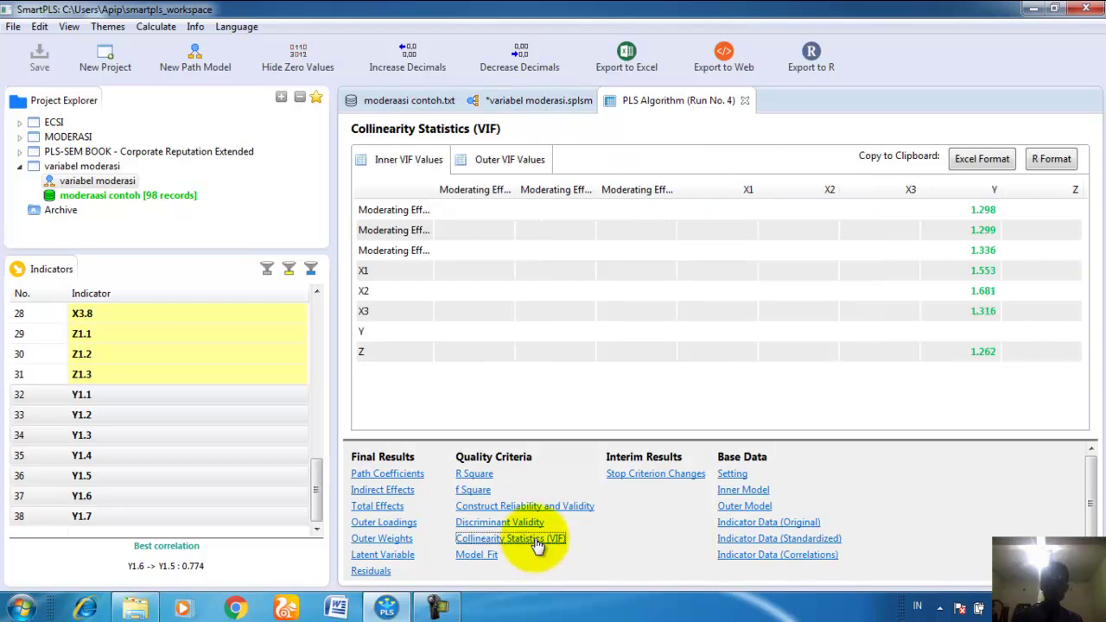
left_click(517, 163)
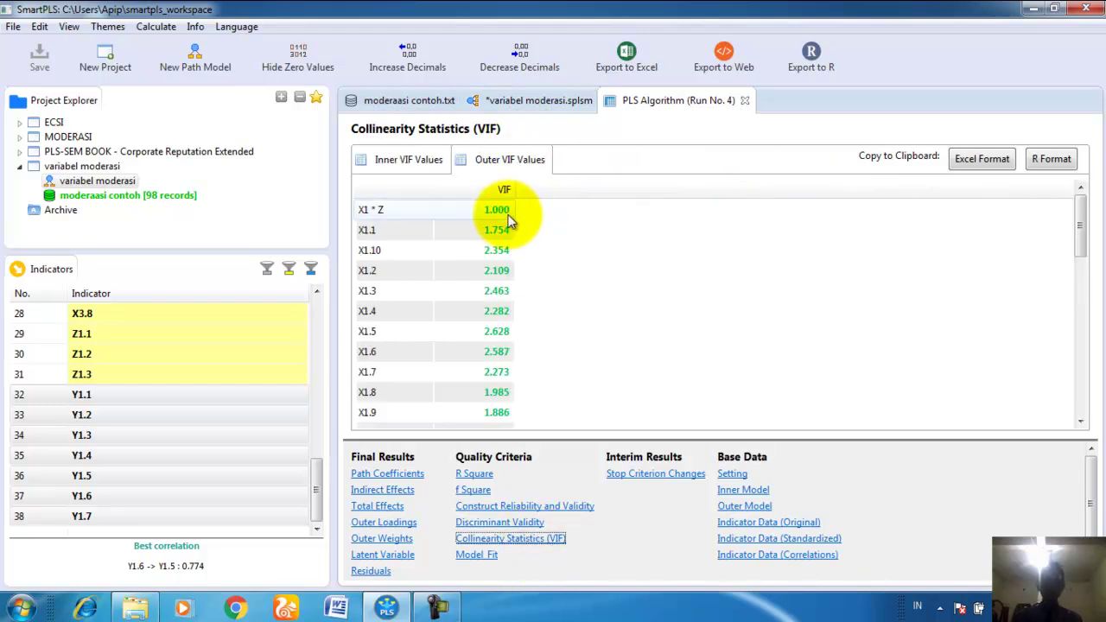
scroll(591, 308, "down", 10)
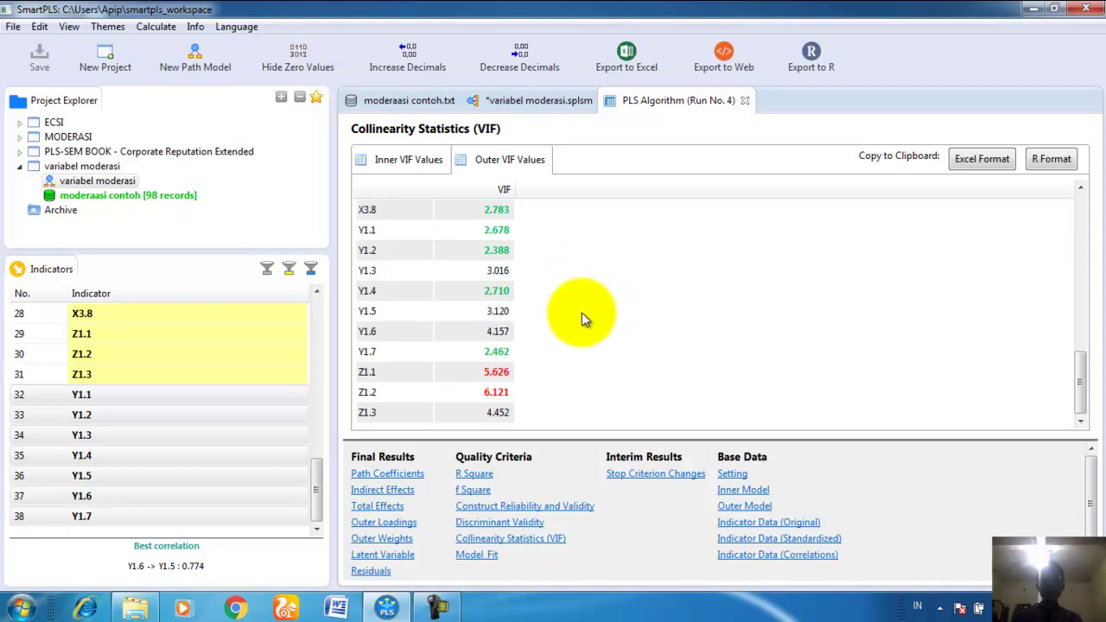
scroll(580, 312, "up", 10)
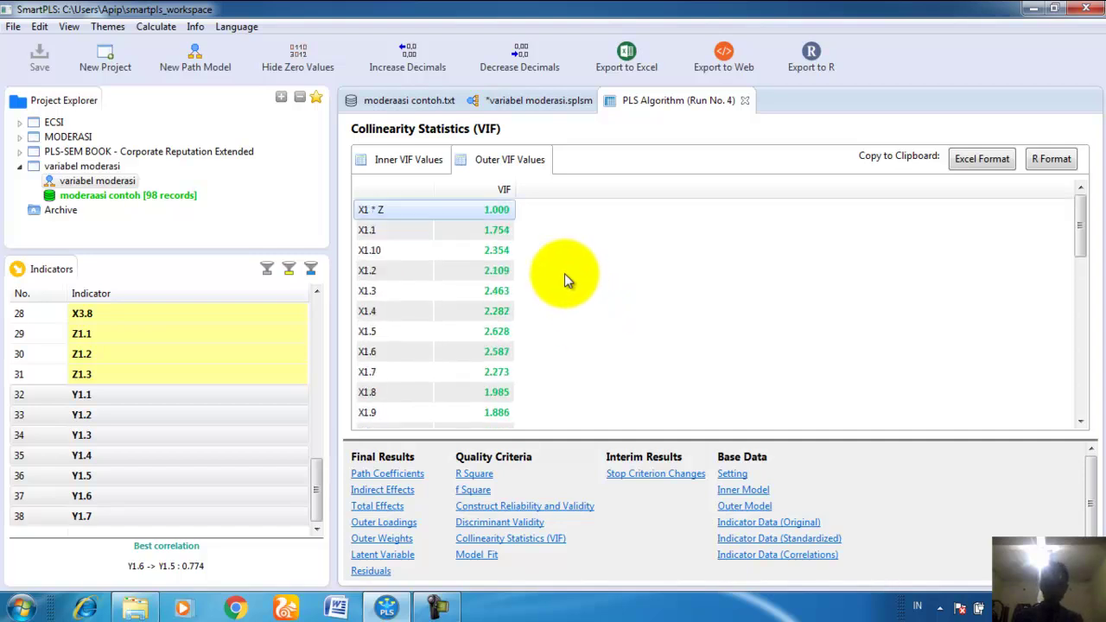
scroll(565, 274, "down", 9)
scroll(564, 273, "up", 4)
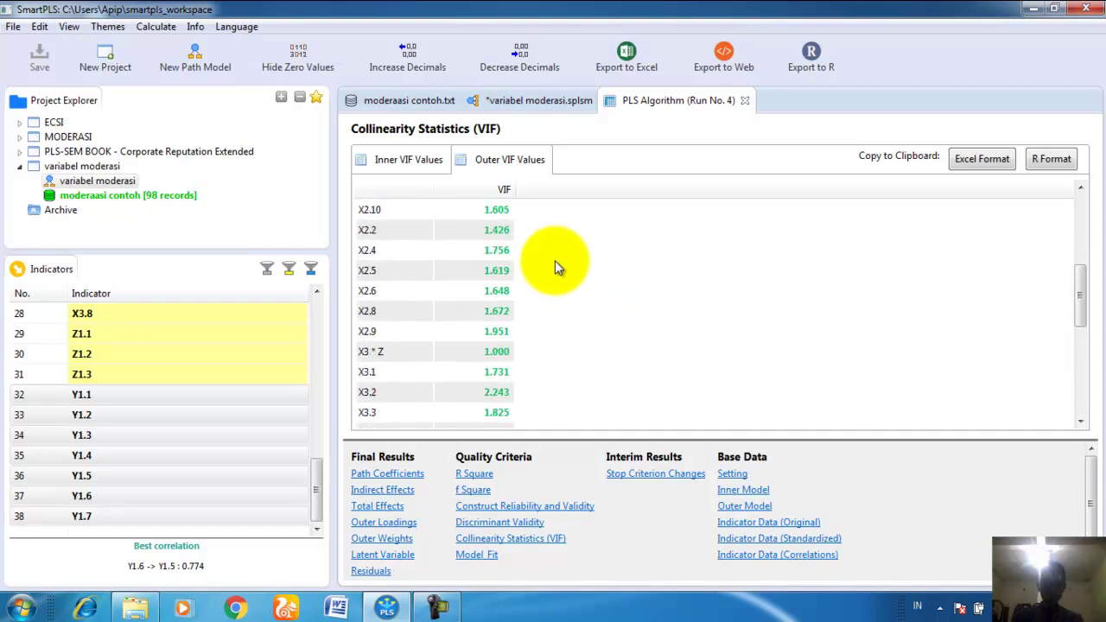
left_click(418, 164)
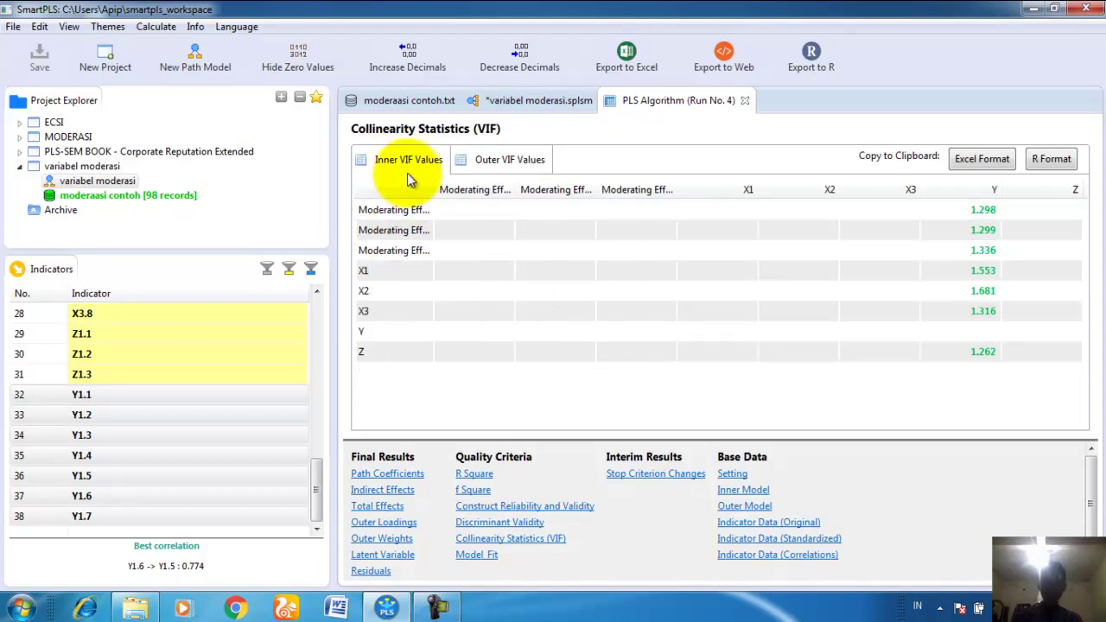
left_click(480, 166)
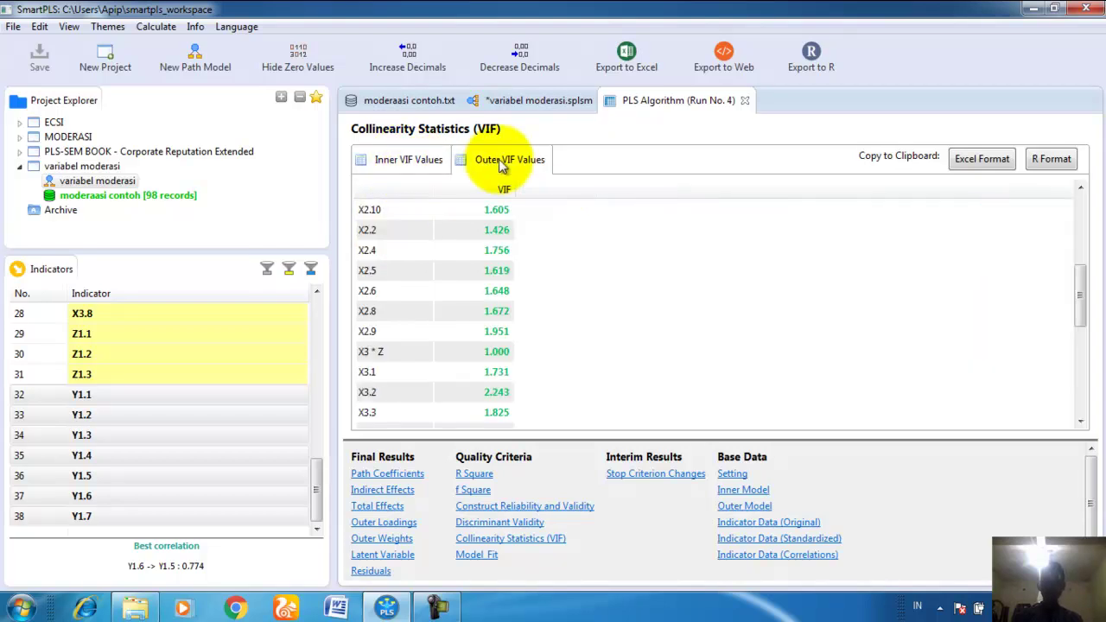
Step: Check the outer VIF values of the X, Y and Z indicators and compare them with the inner VIF values for Y
left_click(411, 166)
left_click(486, 164)
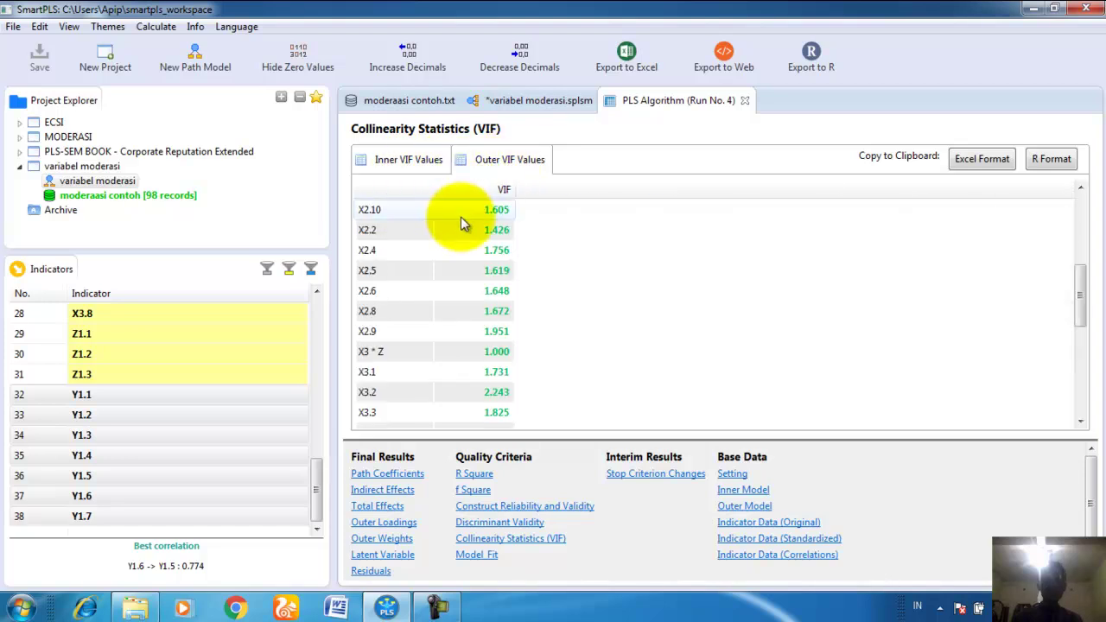
scroll(458, 225, "down", 5)
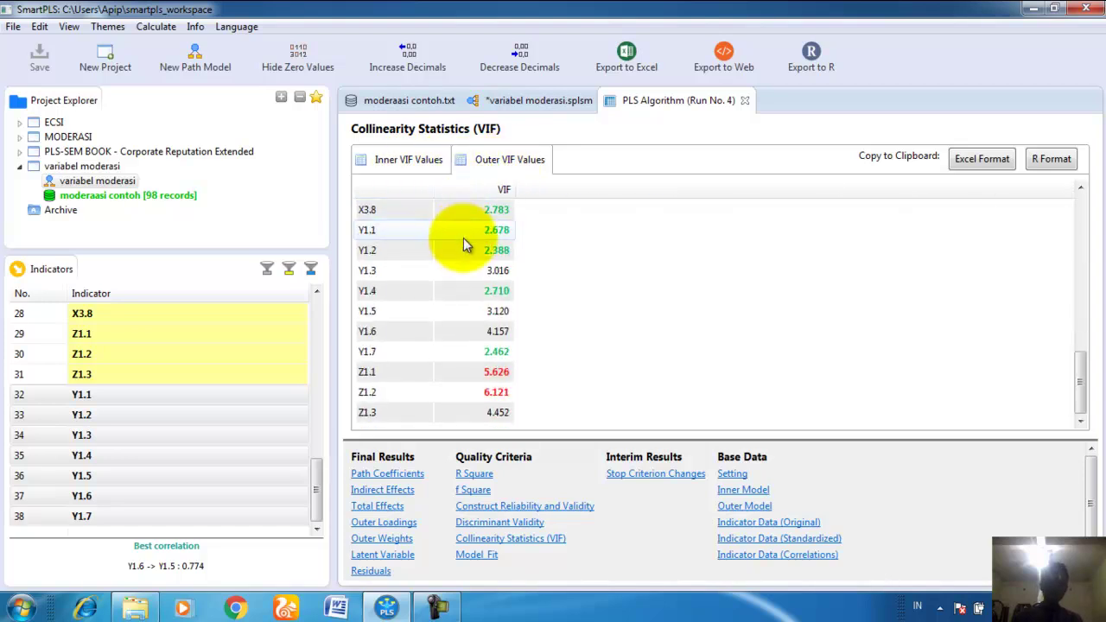
scroll(497, 344, "up", 3)
scroll(497, 344, "up", 3)
scroll(497, 346, "down", 6)
left_click(510, 372)
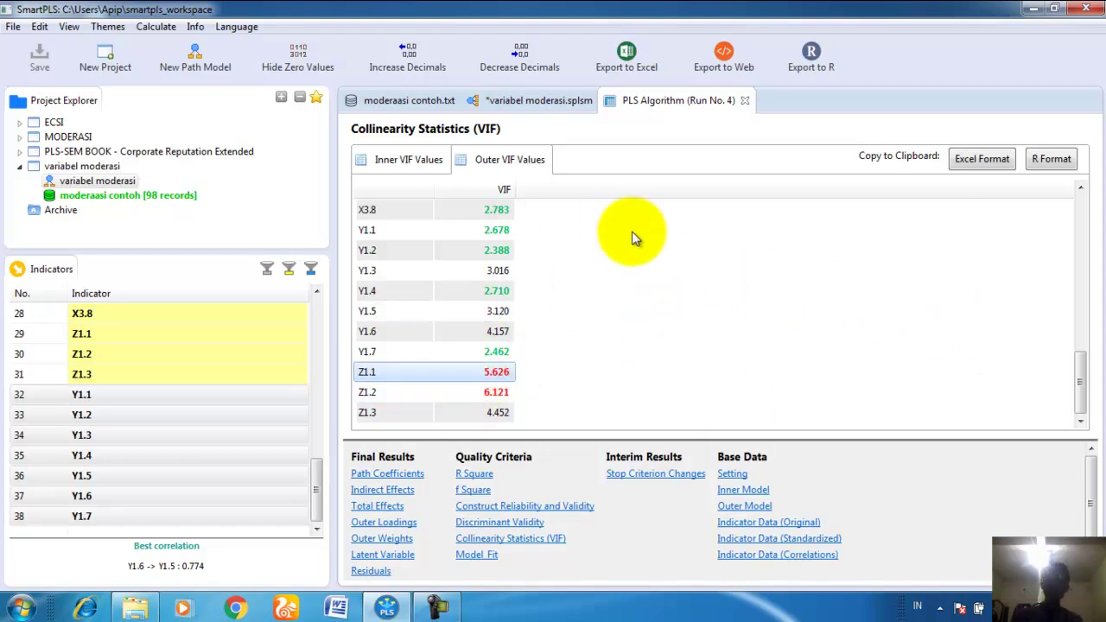
left_click(508, 273)
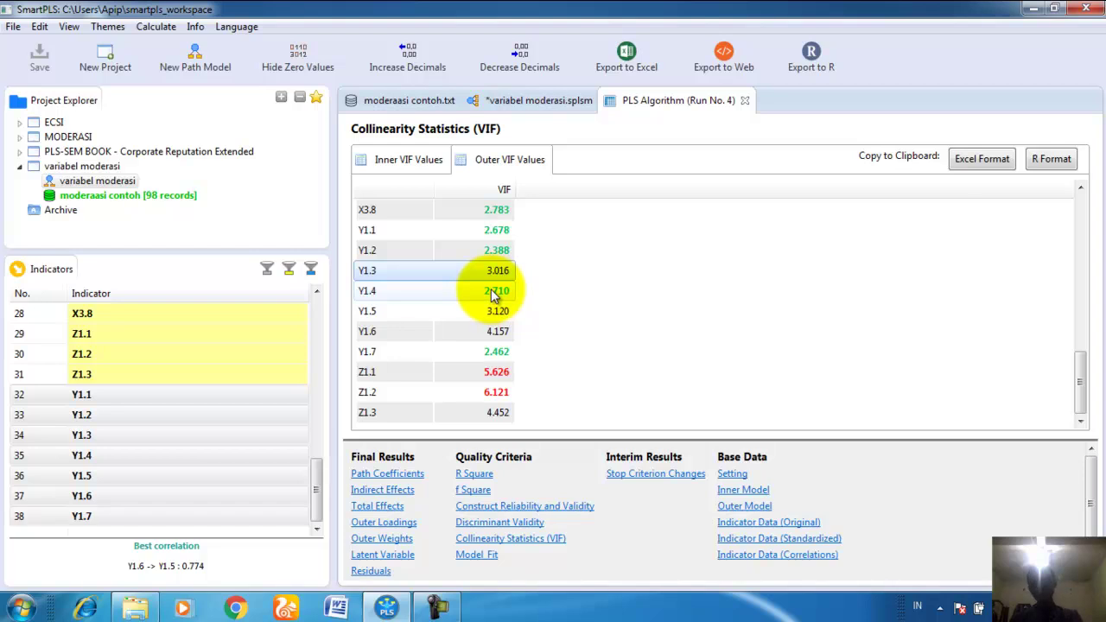
left_click(485, 212)
left_click(478, 366)
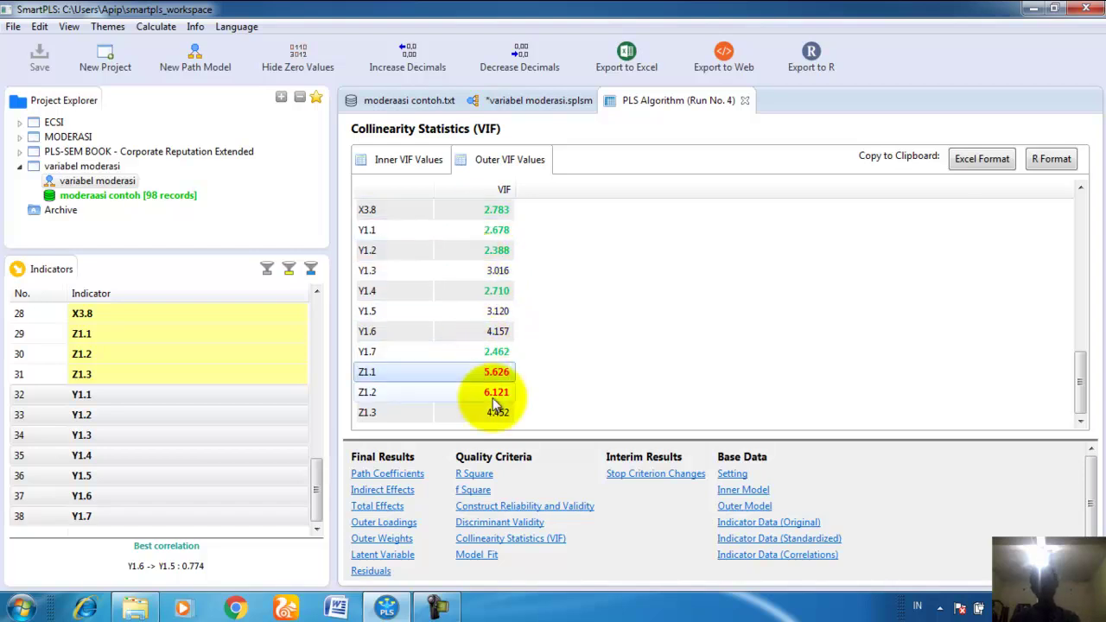
left_click(472, 278)
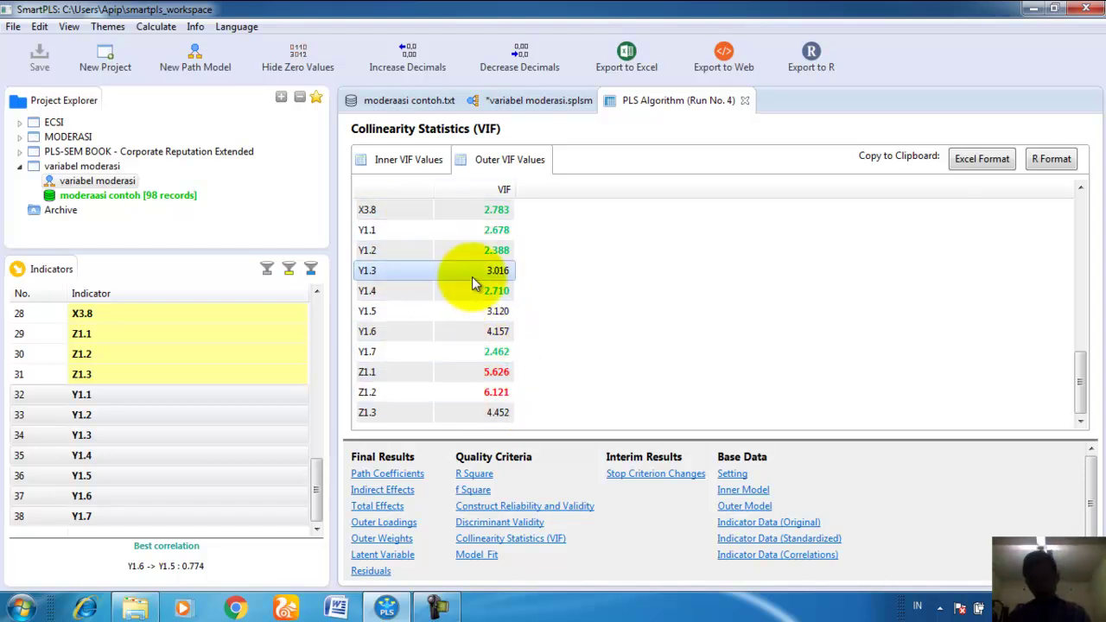
left_click(400, 163)
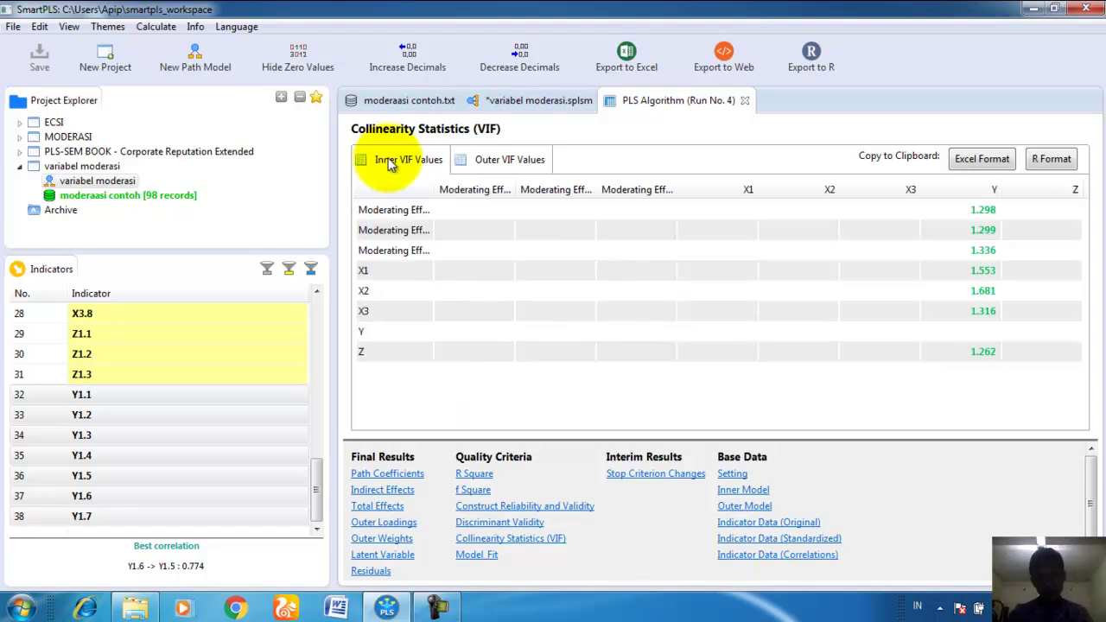
left_click(433, 209)
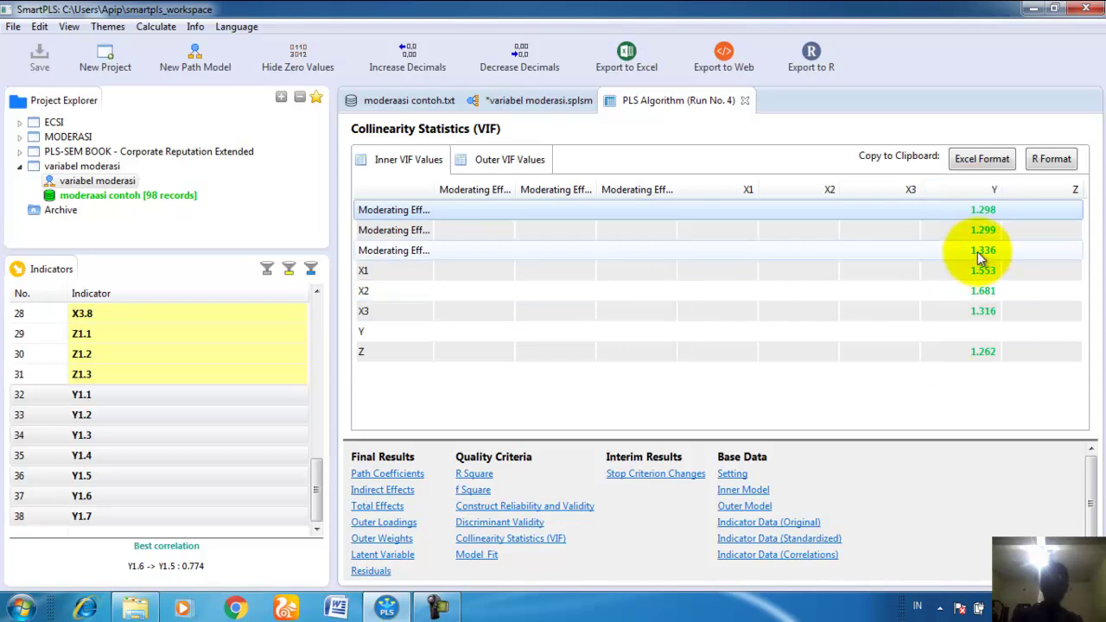
Step: Run Bootstrapping on the variabel moderasi path model with 500 subsamples, Complete Bootstrapping, BCa confidence intervals and a two-tailed test
left_click(531, 102)
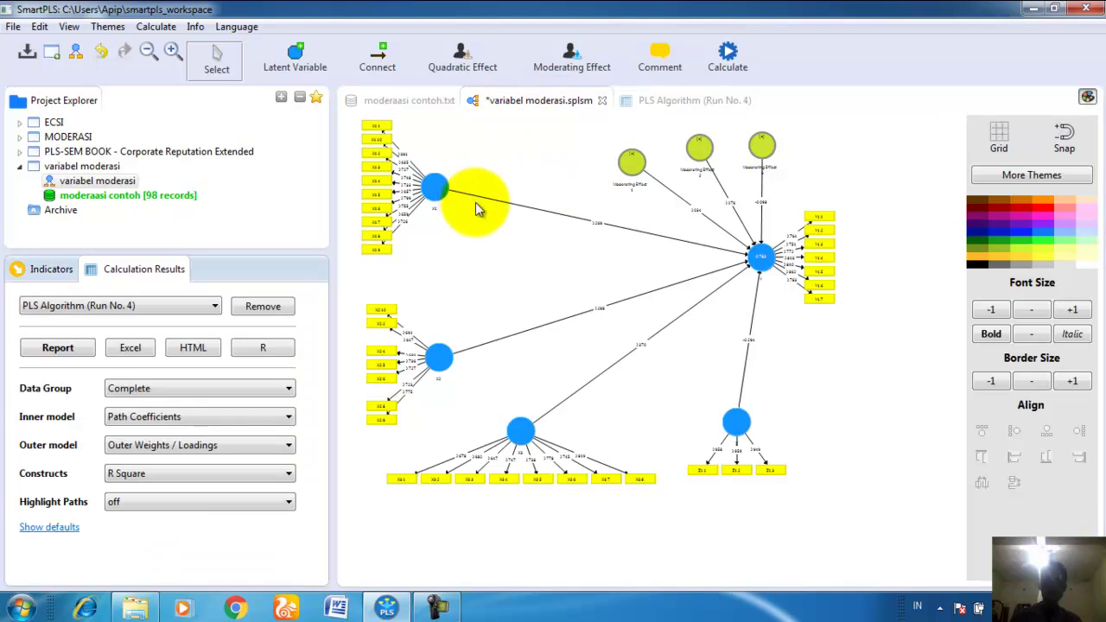
left_click(166, 31)
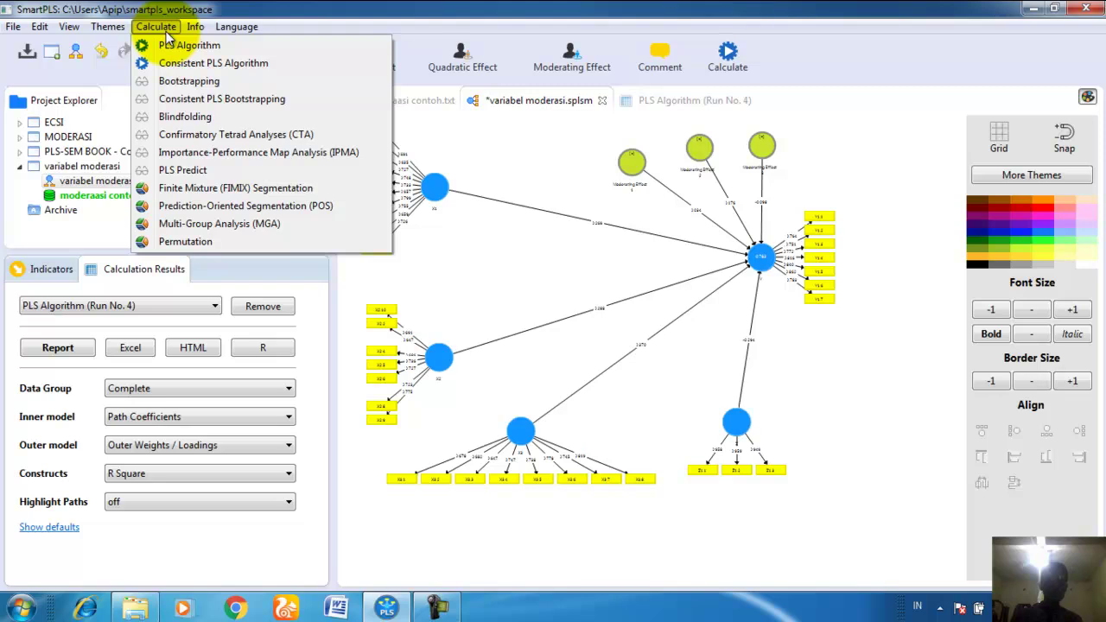
left_click(177, 80)
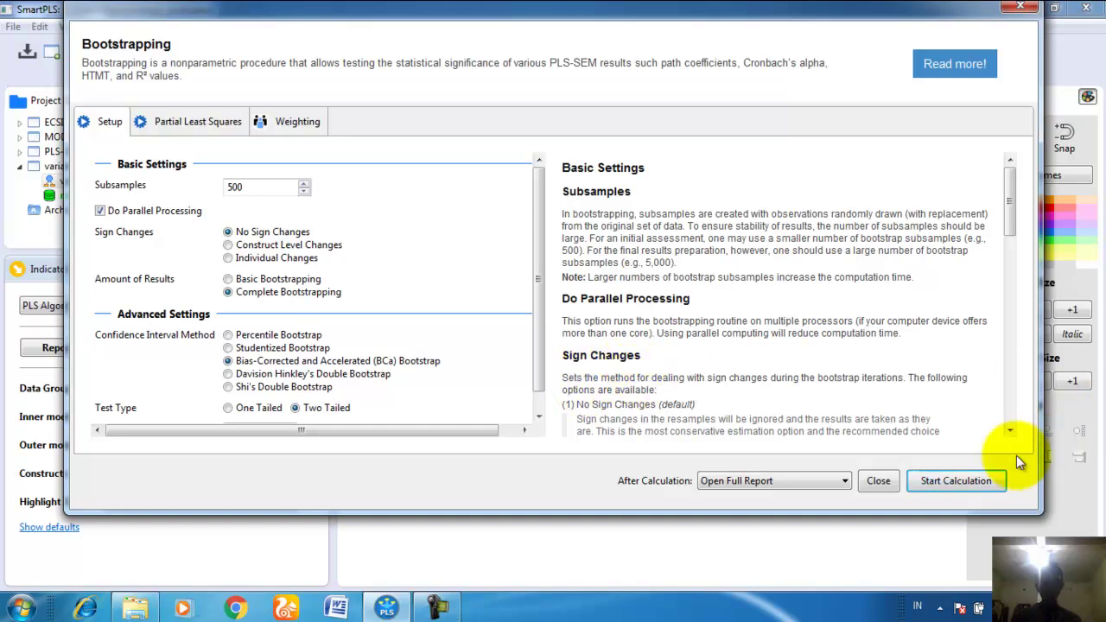
left_click(252, 408)
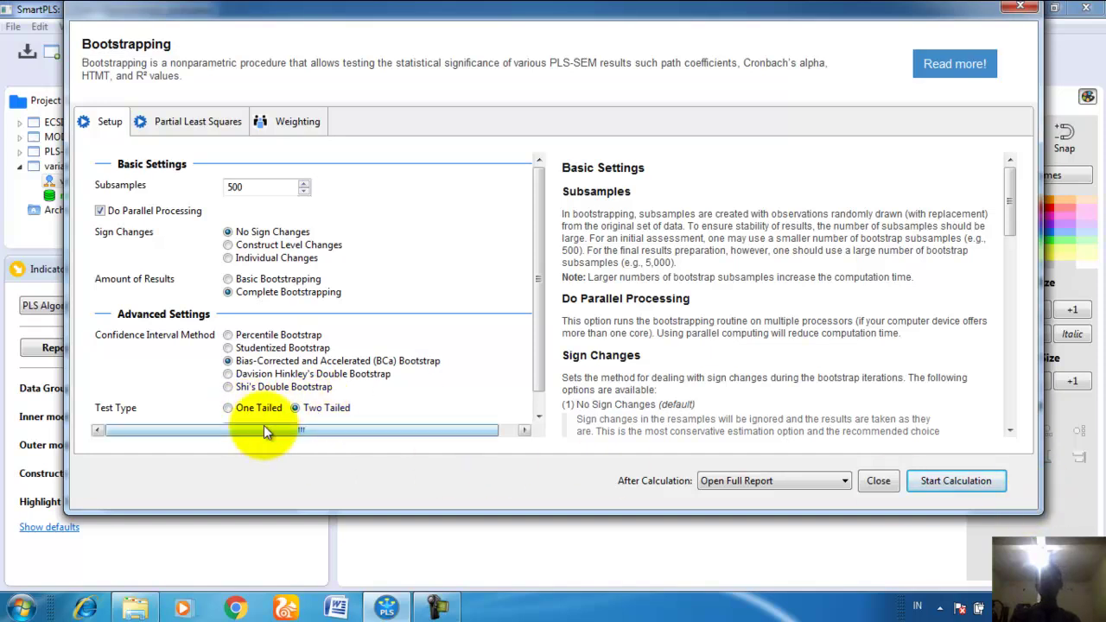
left_click(987, 484)
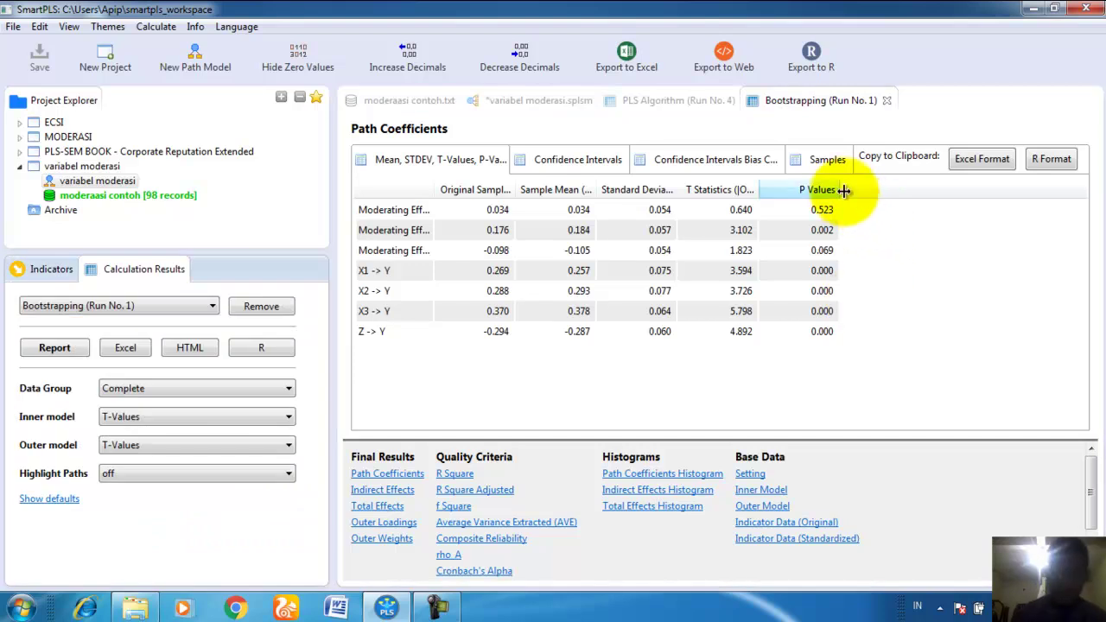
Step: Widen the path name, Sample Mean, T Statistics and P Values columns of the Path Coefficients table, keeping the Standard Deviation column narrow
left_click_drag(840, 190, 879, 197)
left_click_drag(758, 191, 828, 202)
left_click_drag(677, 189, 733, 199)
mouse_move(595, 198)
left_mouse_down()
mouse_move(642, 200)
mouse_move(613, 201)
left_mouse_up()
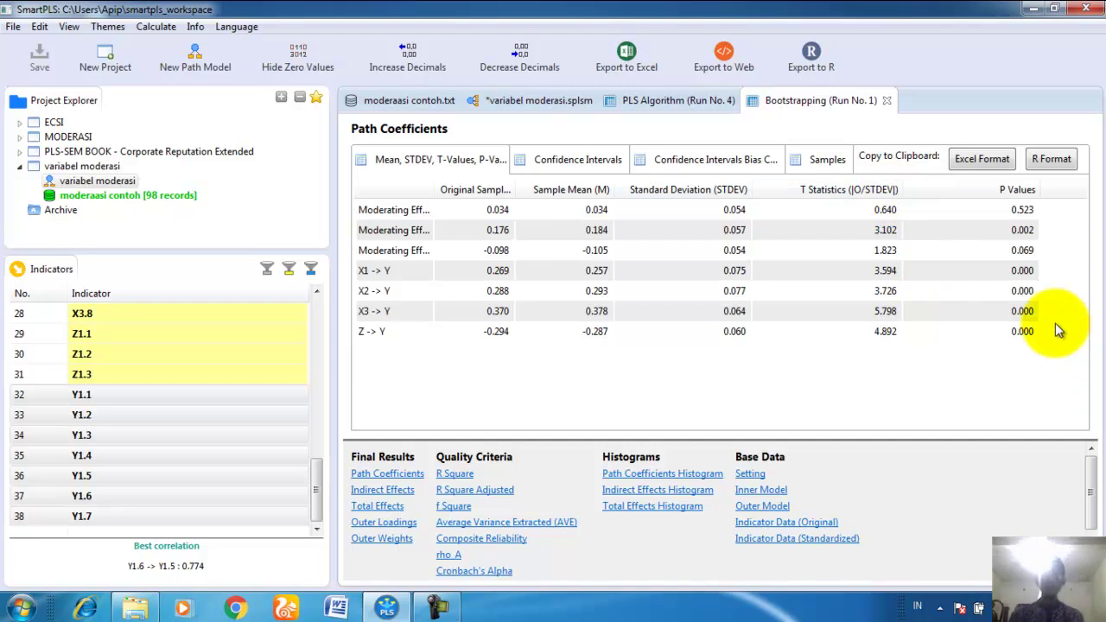
left_click(999, 211)
left_click_drag(430, 189, 484, 207)
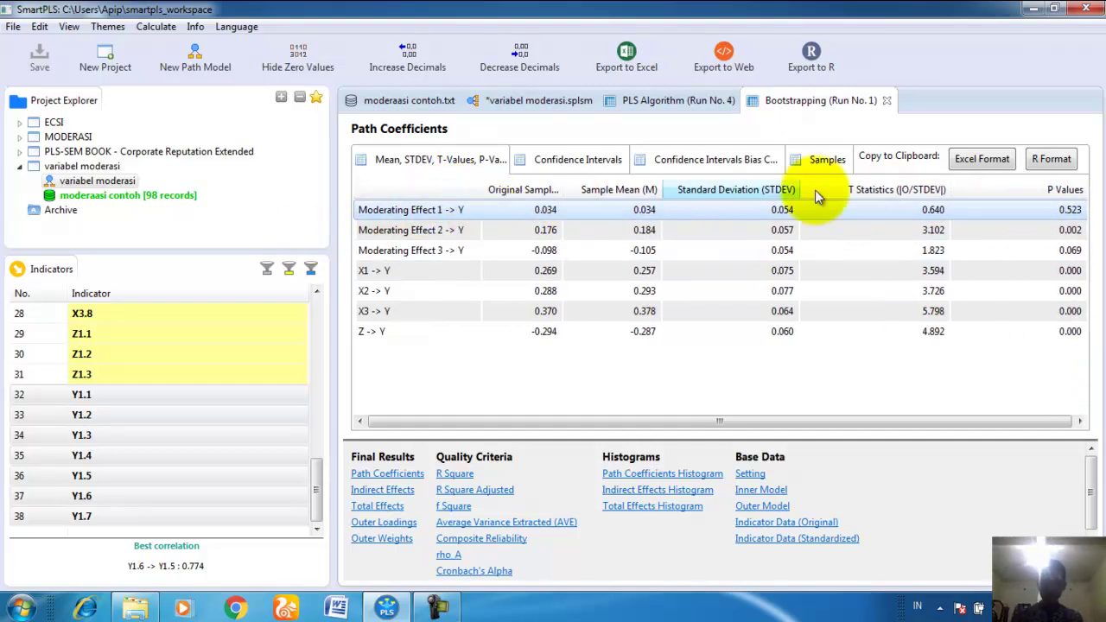
left_click_drag(801, 190, 732, 213)
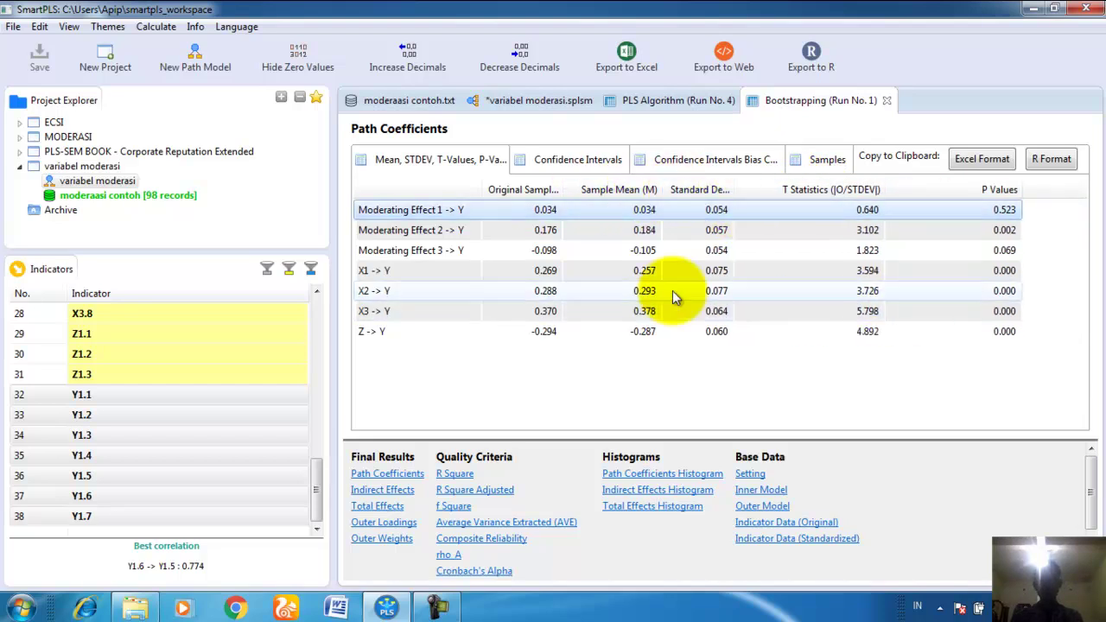
Step: Examine the T statistics and P values of X1, X2, X3, Z and the three moderating effects on Y
left_click(447, 272)
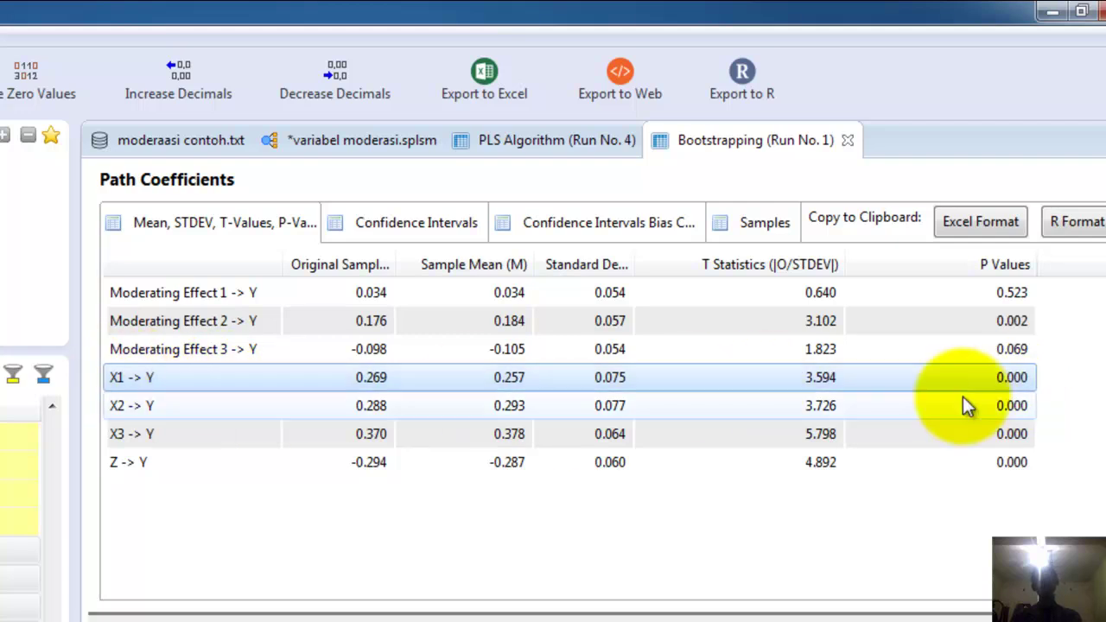
left_click(193, 404)
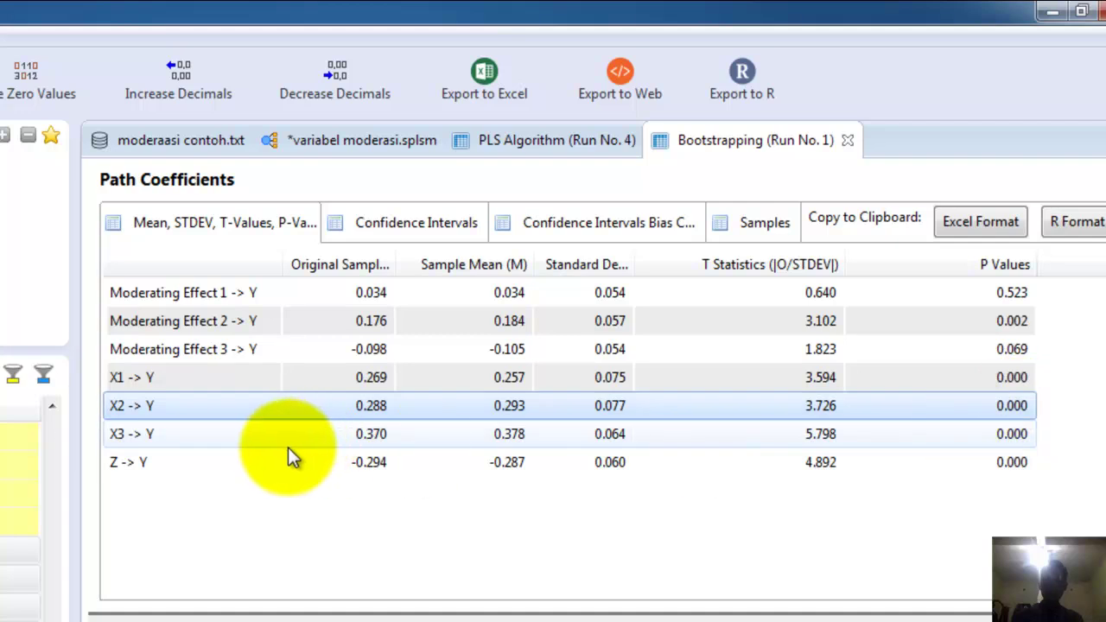
left_click(268, 435)
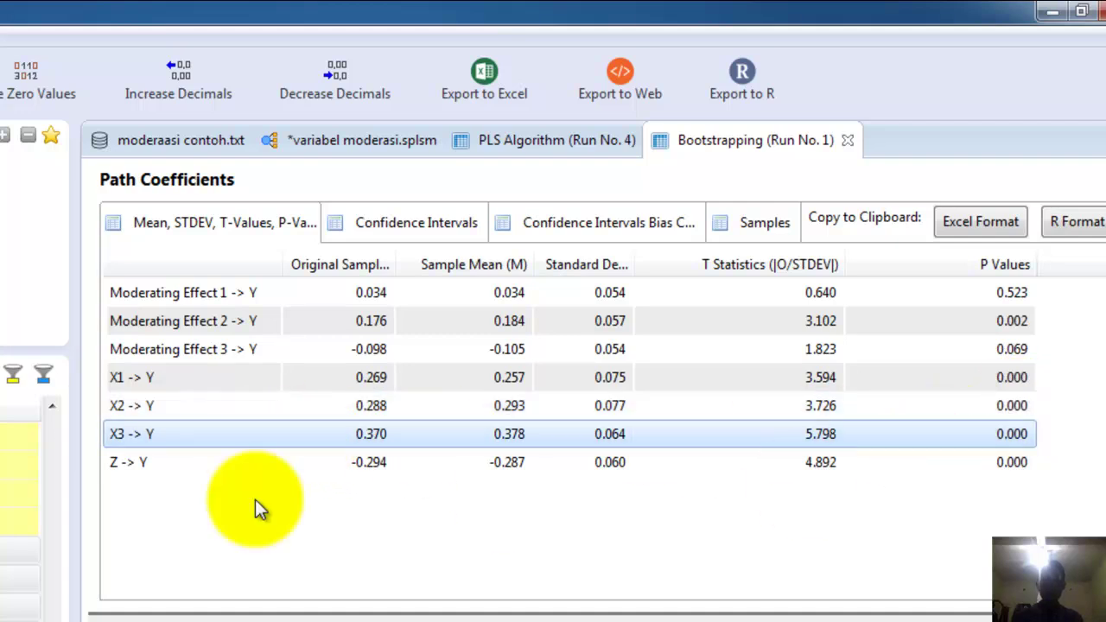
left_click(182, 465)
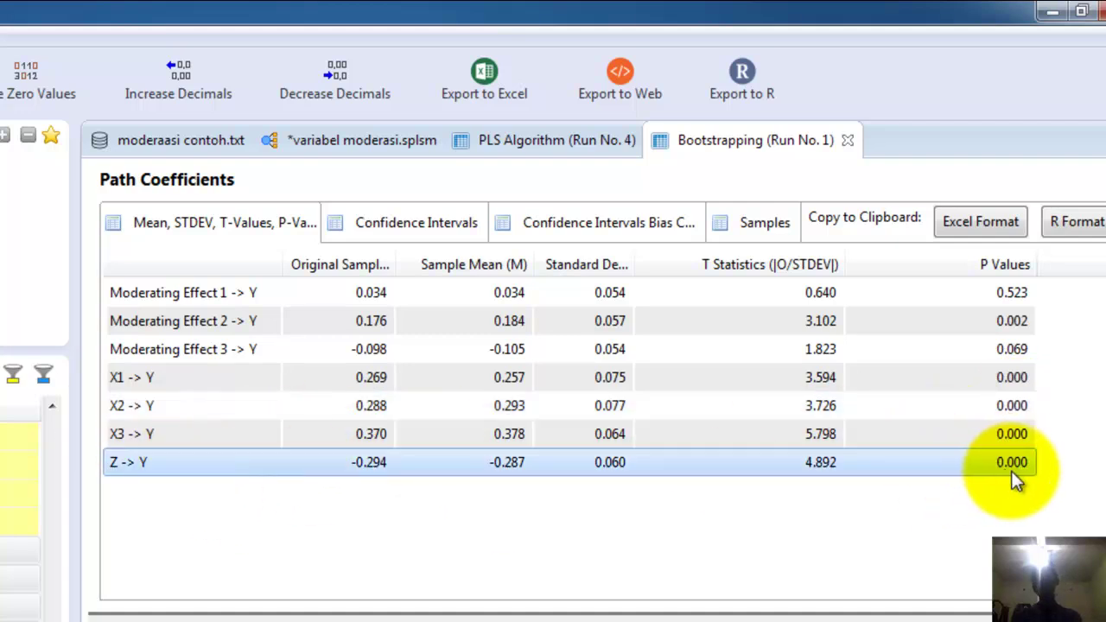
left_click(242, 295)
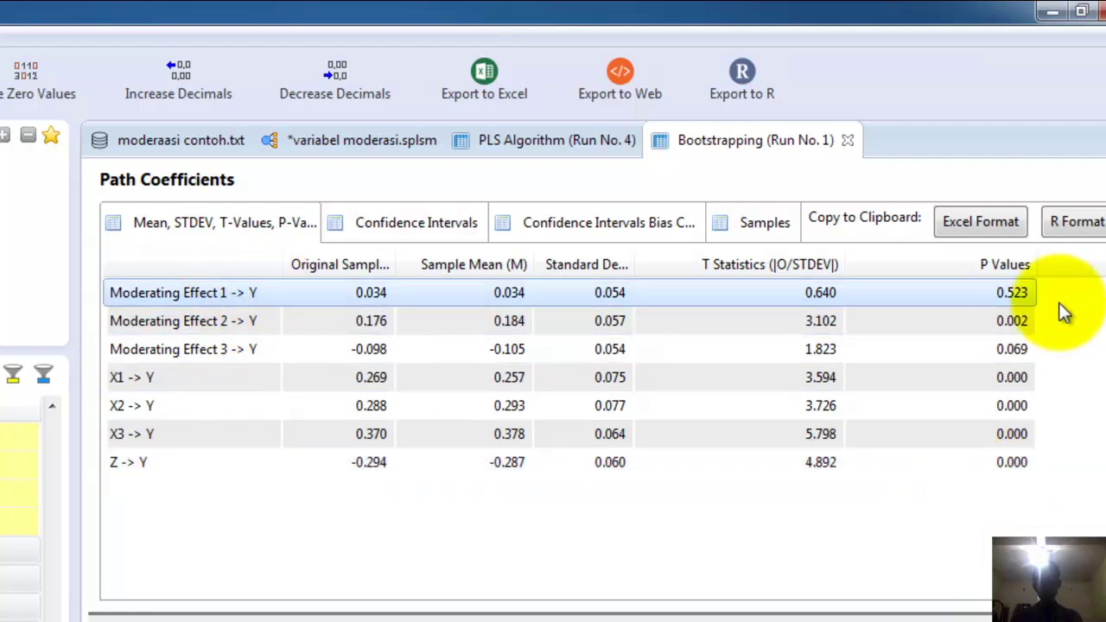
left_click(257, 324)
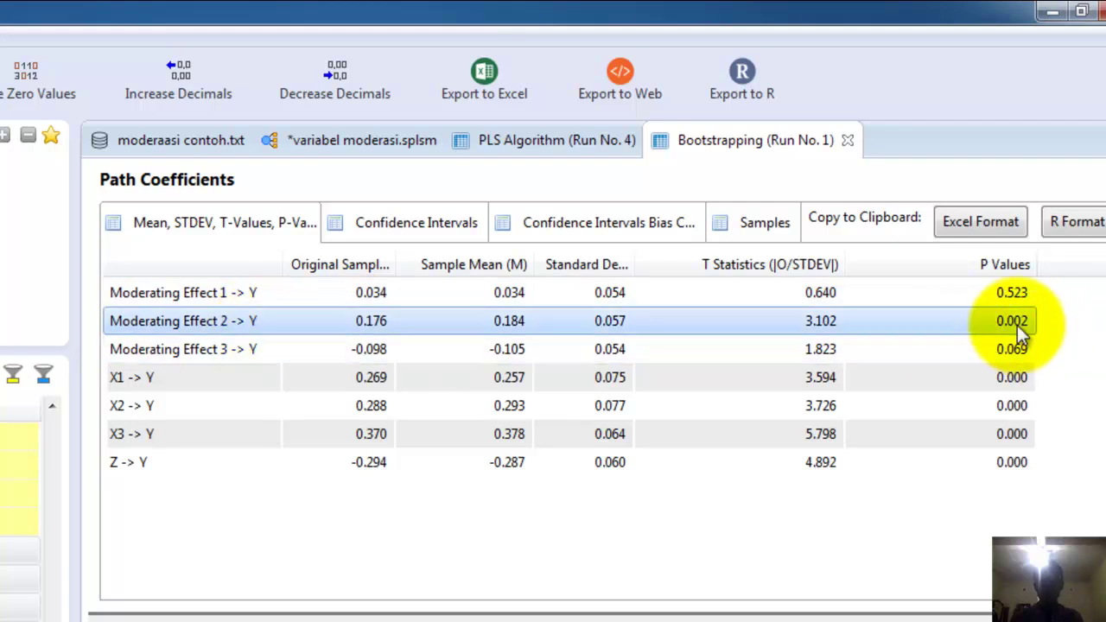
left_click(266, 353)
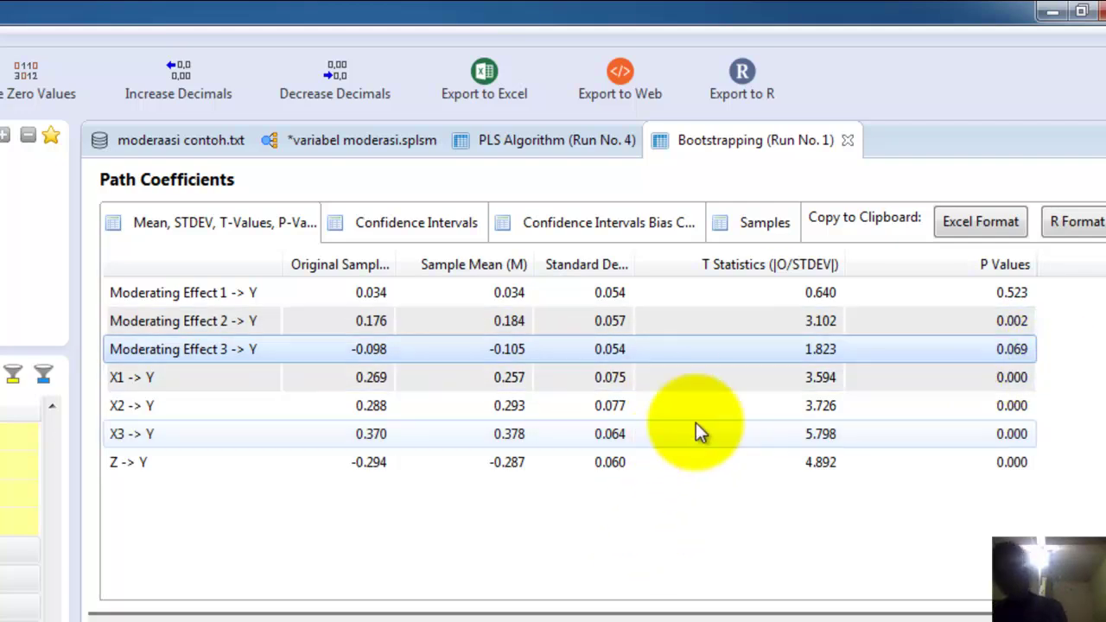
left_click(503, 327)
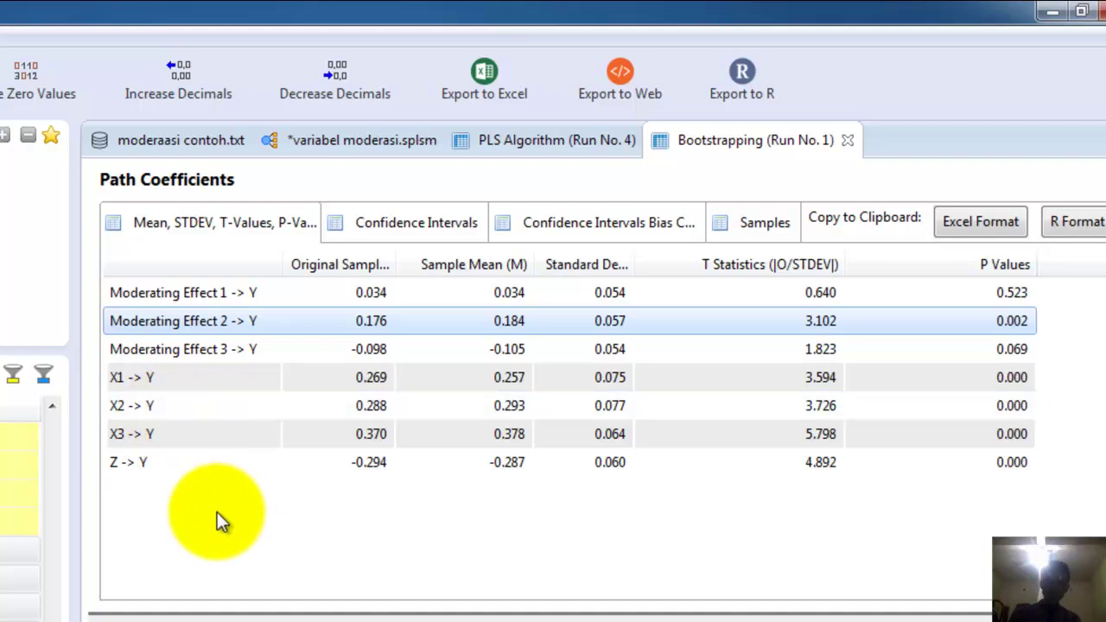
left_click(152, 414)
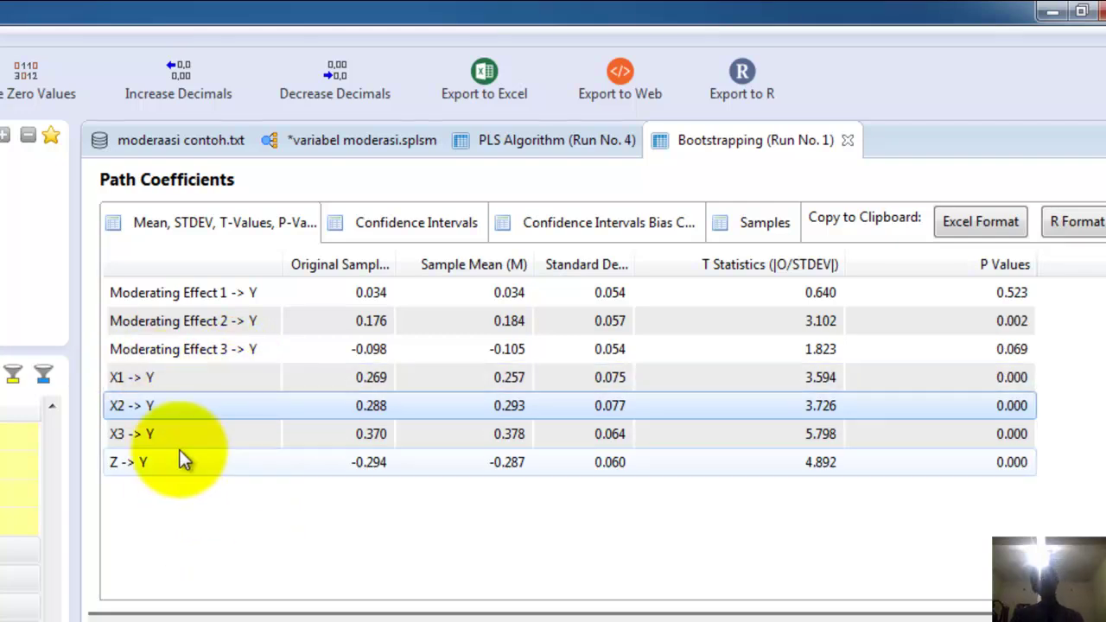
left_click(264, 346)
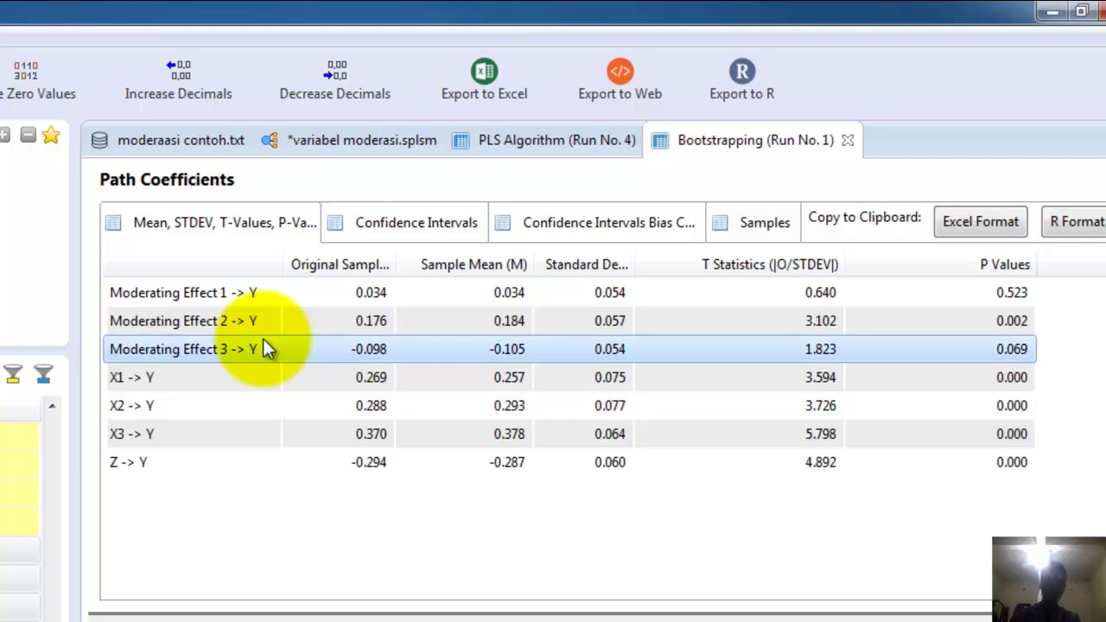
Step: Open a blank Microsoft Excel workbook and choose to view the recovered files later
key("super")
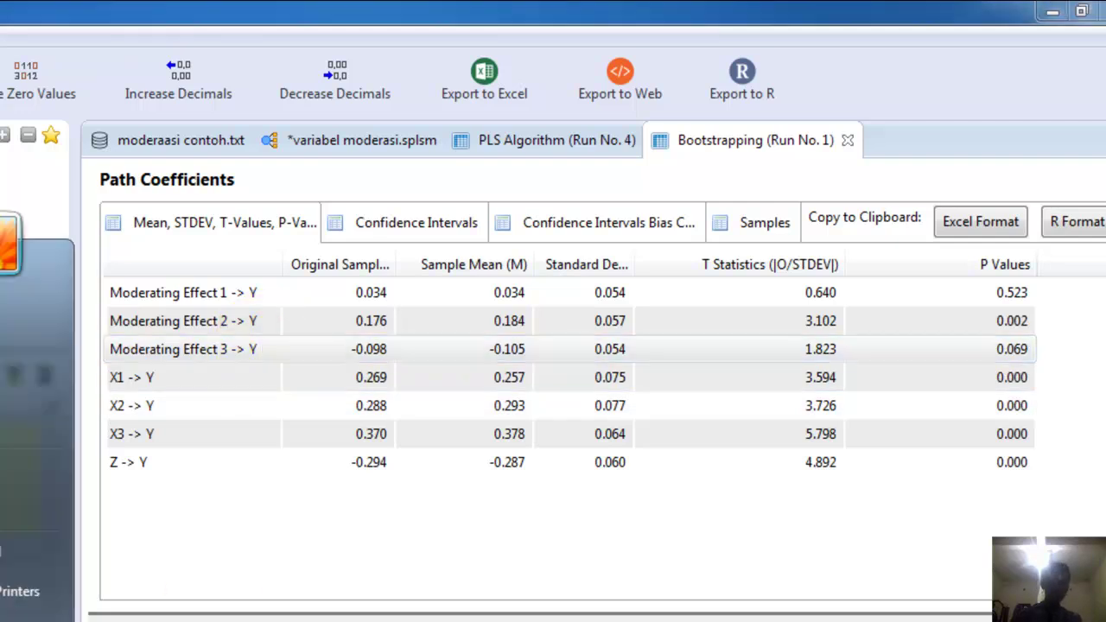
left_click(568, 333)
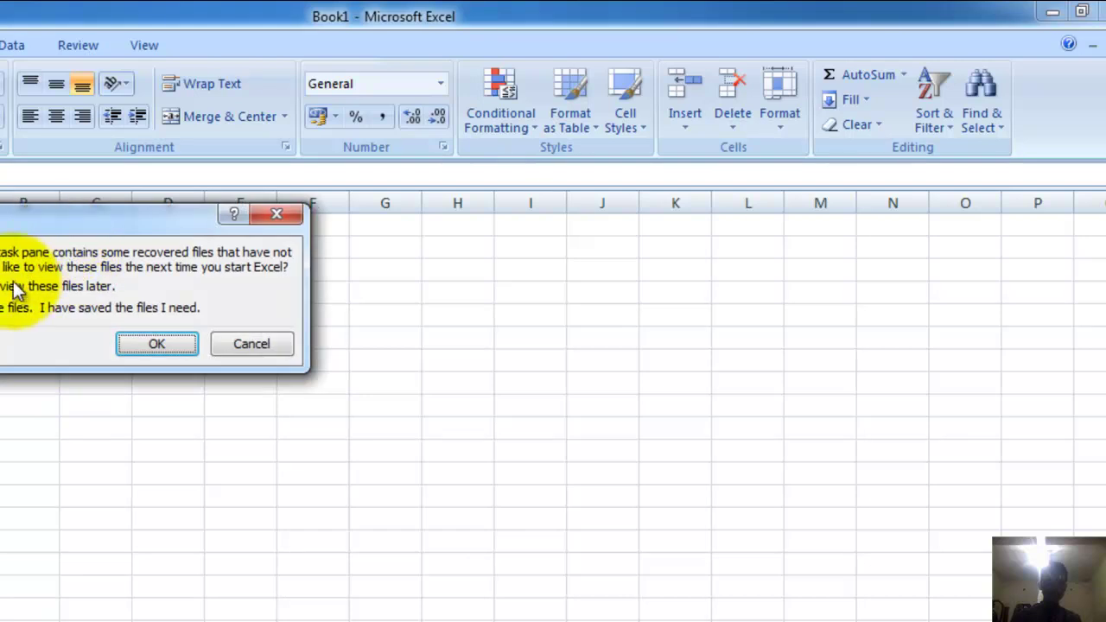
double_click(12, 283)
Step: Enter "Pure moderasi" in cell G3 and "Kuasi moderasi" in cell G4 of the blank workbook
left_click(92, 273)
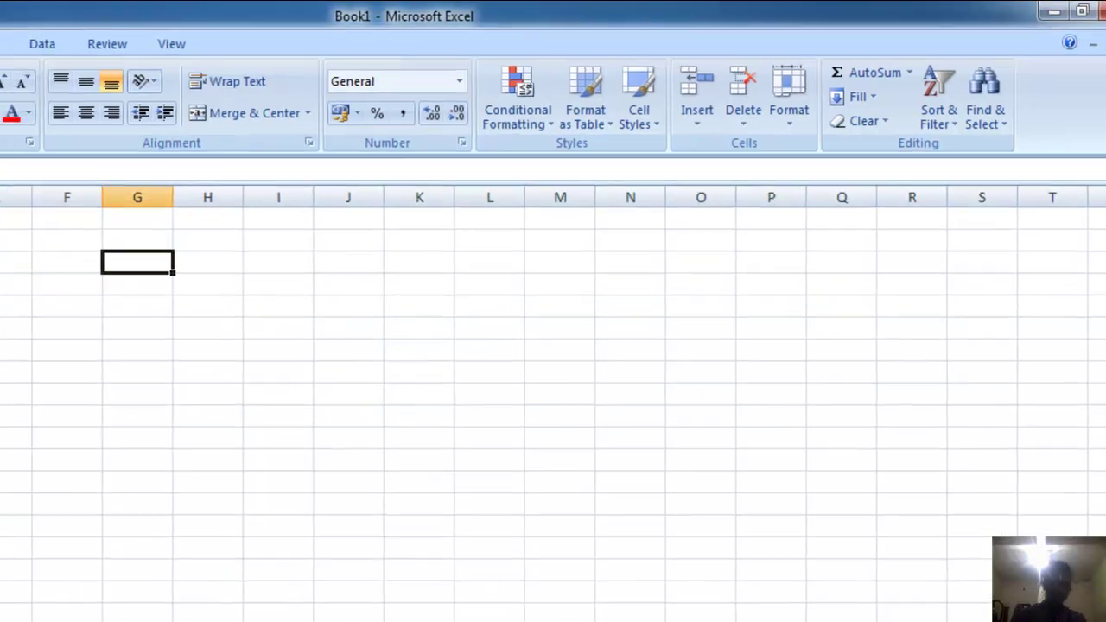
type("Pure")
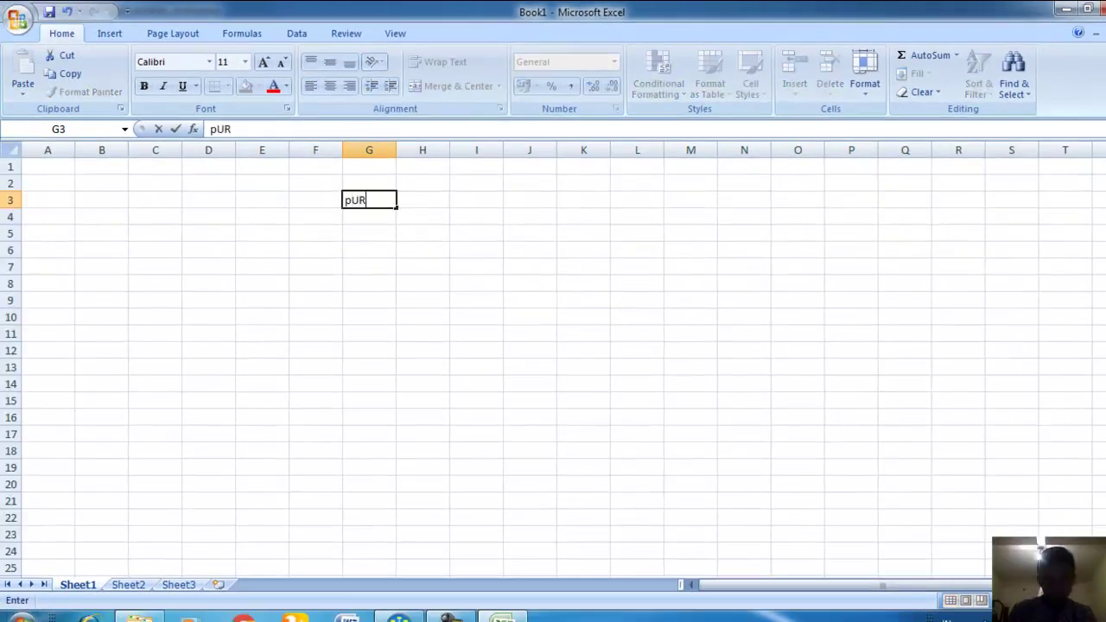
type(" moderasi")
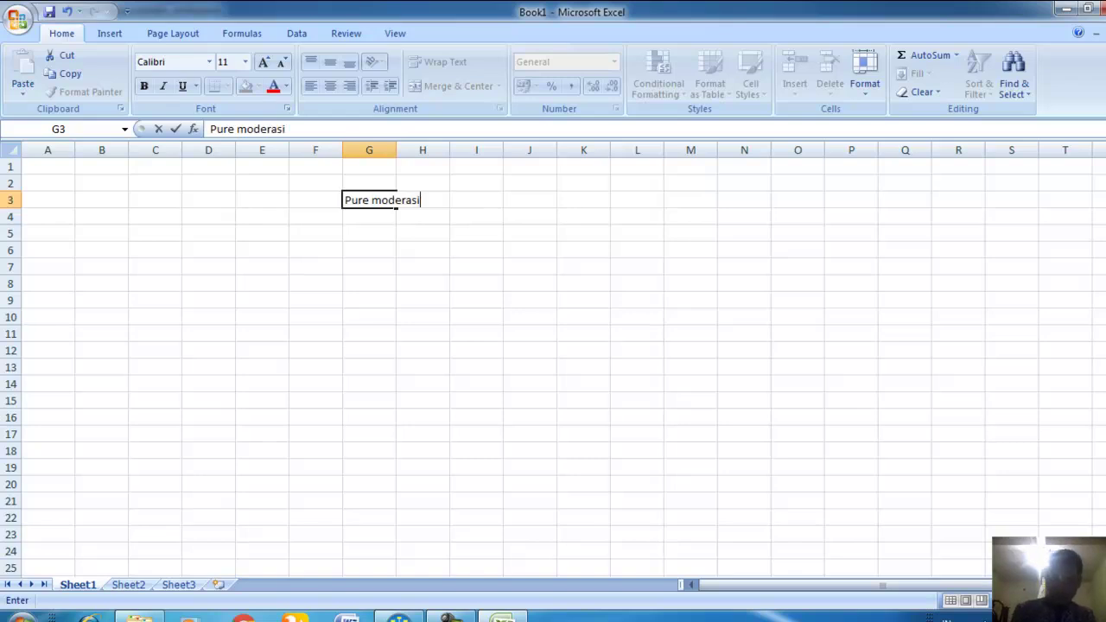
key("Return")
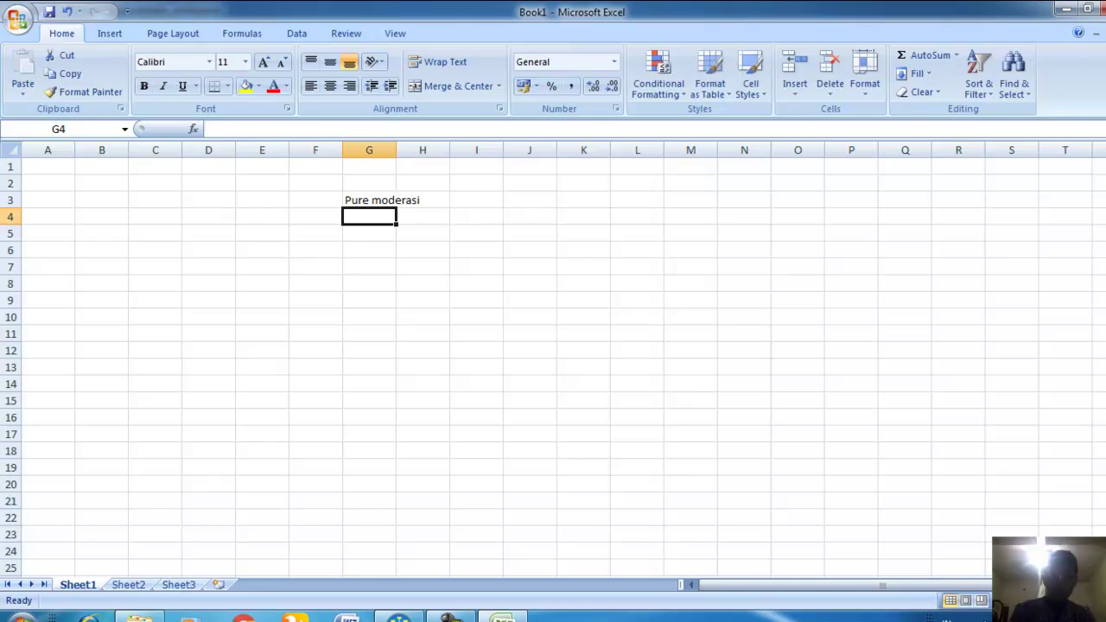
type("Kuasi mod")
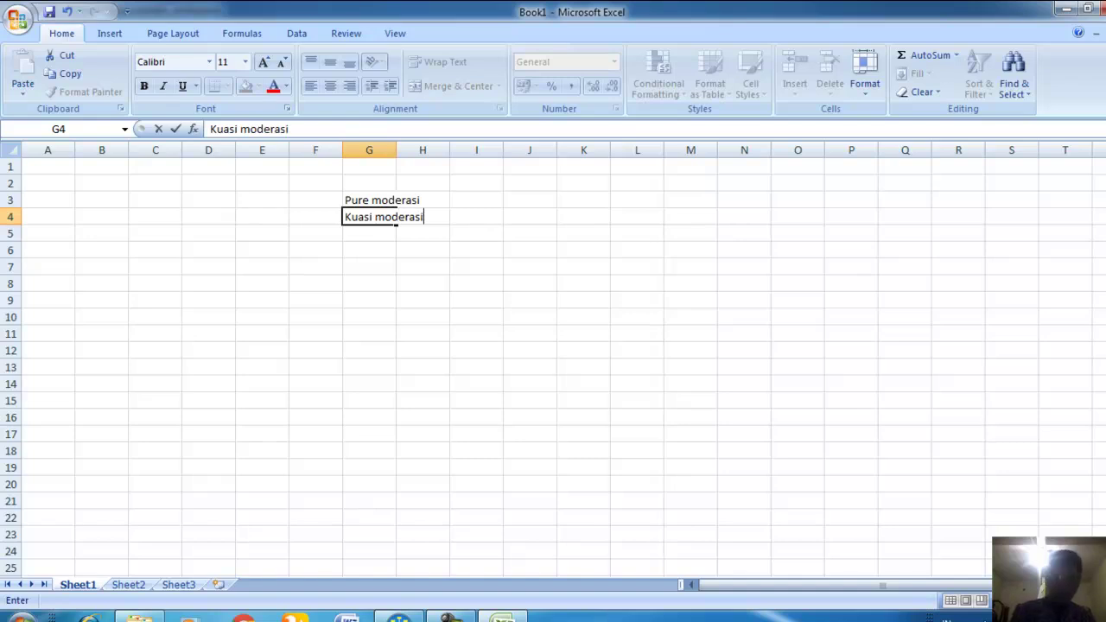
type("erasi")
key("Return")
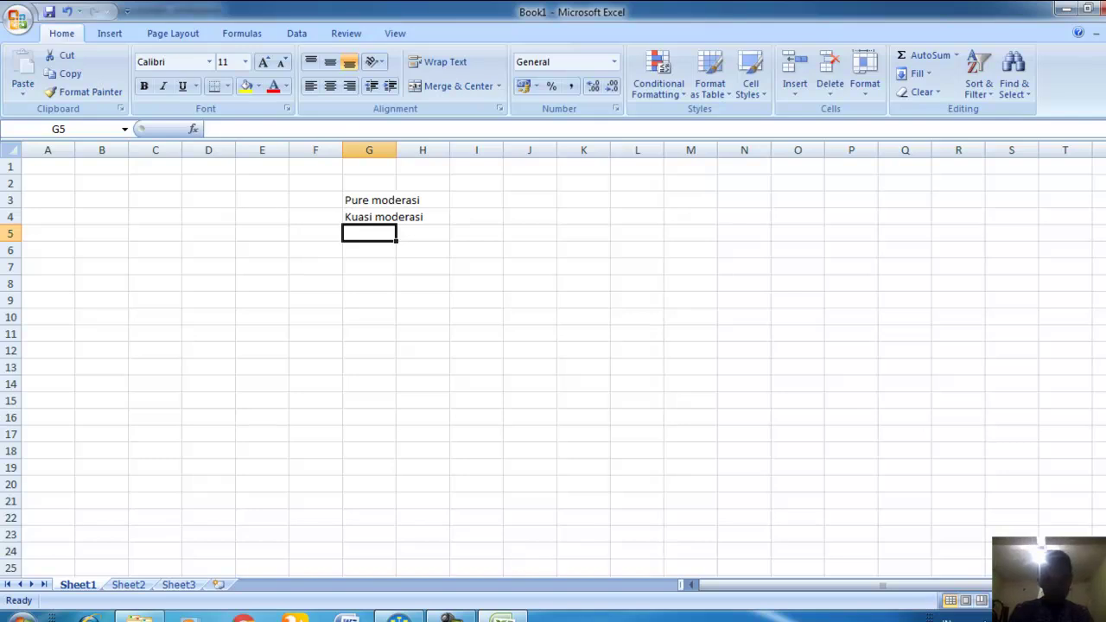
Step: Add "Predictr moderasi" in cell G5 and "Potensial moderasi" in cell G6 below the first two moderation types
type("Predi")
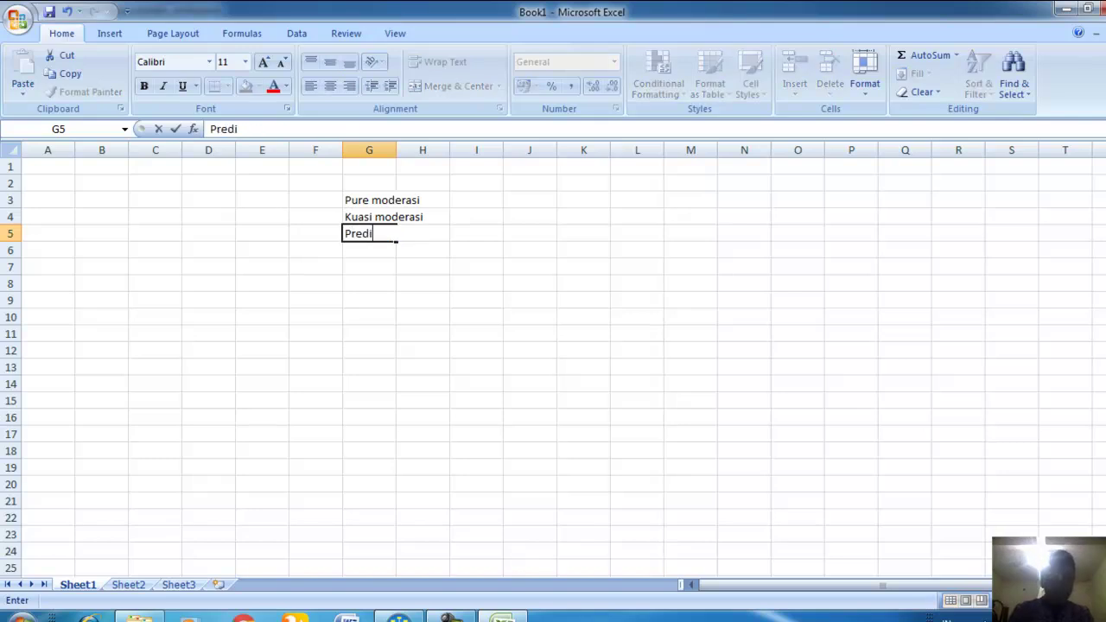
type("cto")
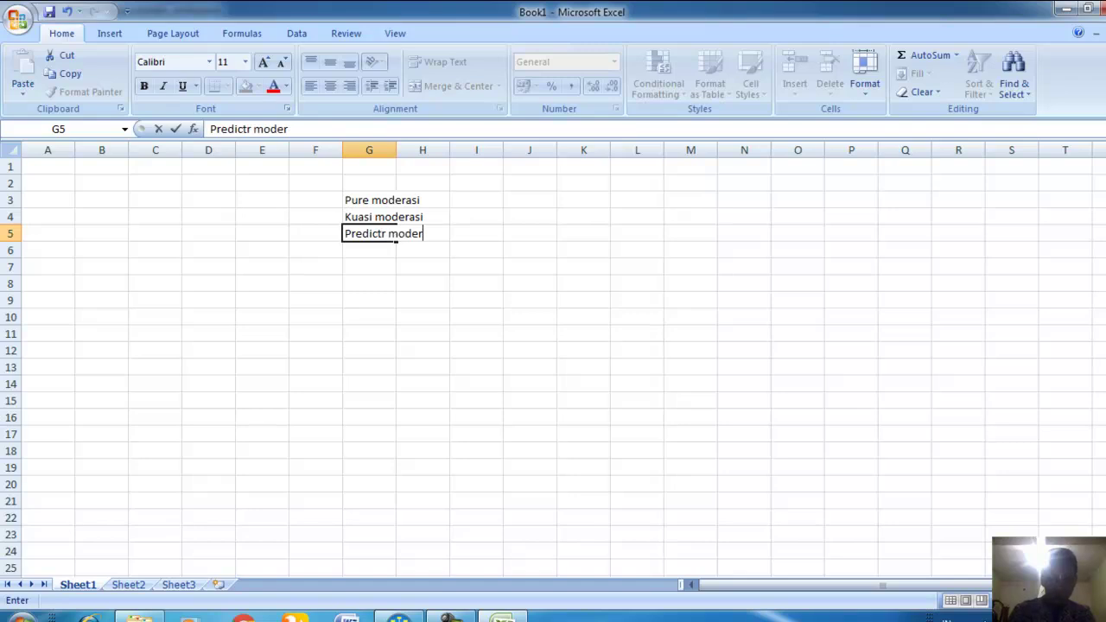
key("Return")
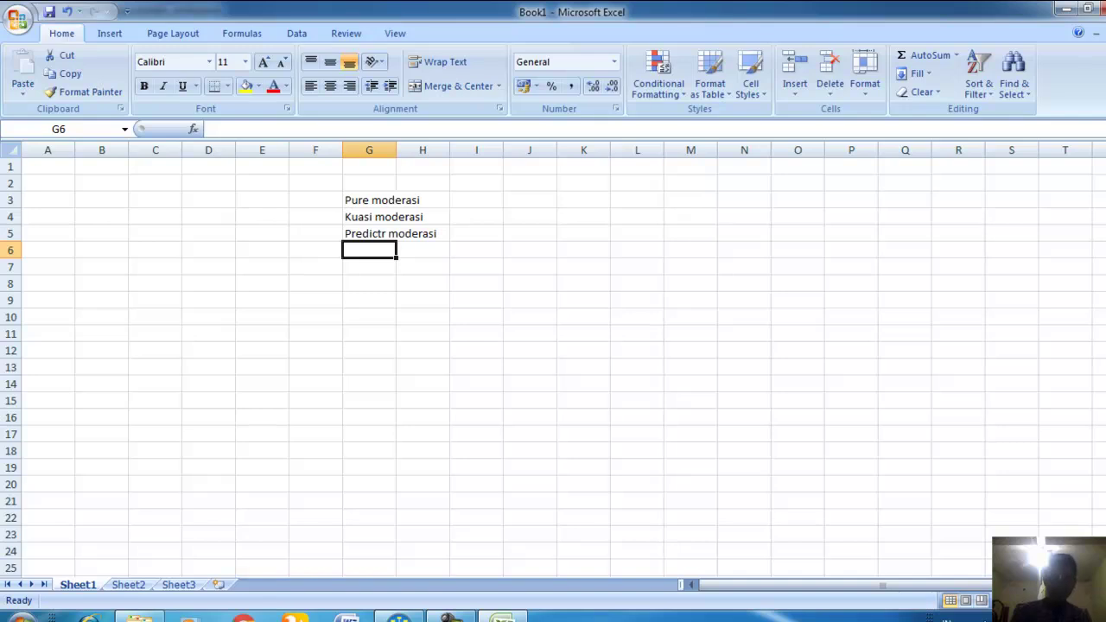
type("Pot")
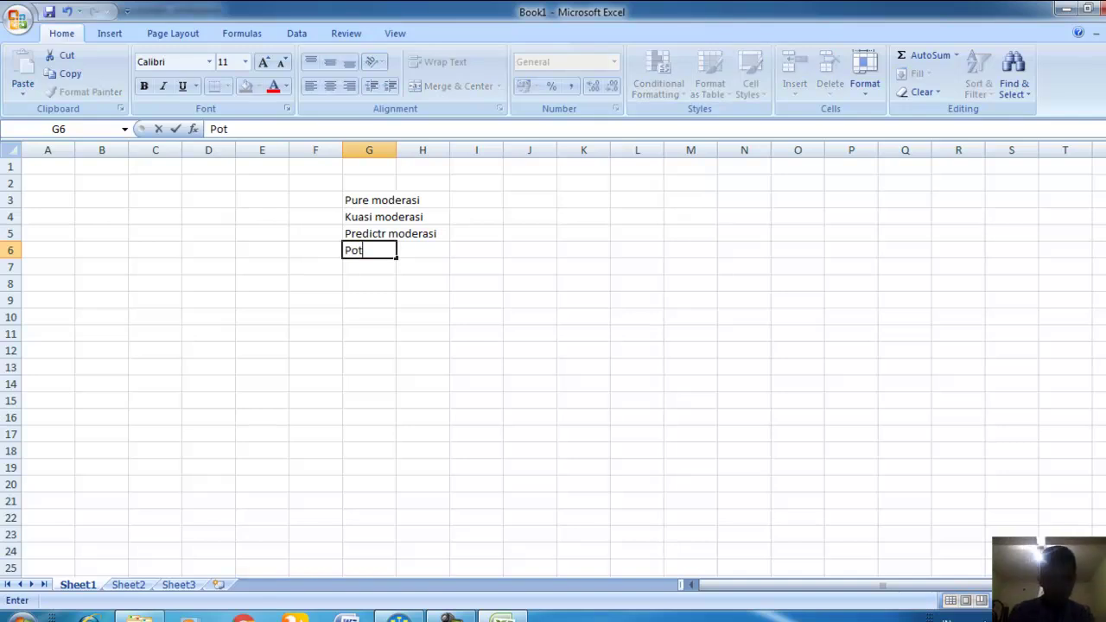
type("ensial moderasi")
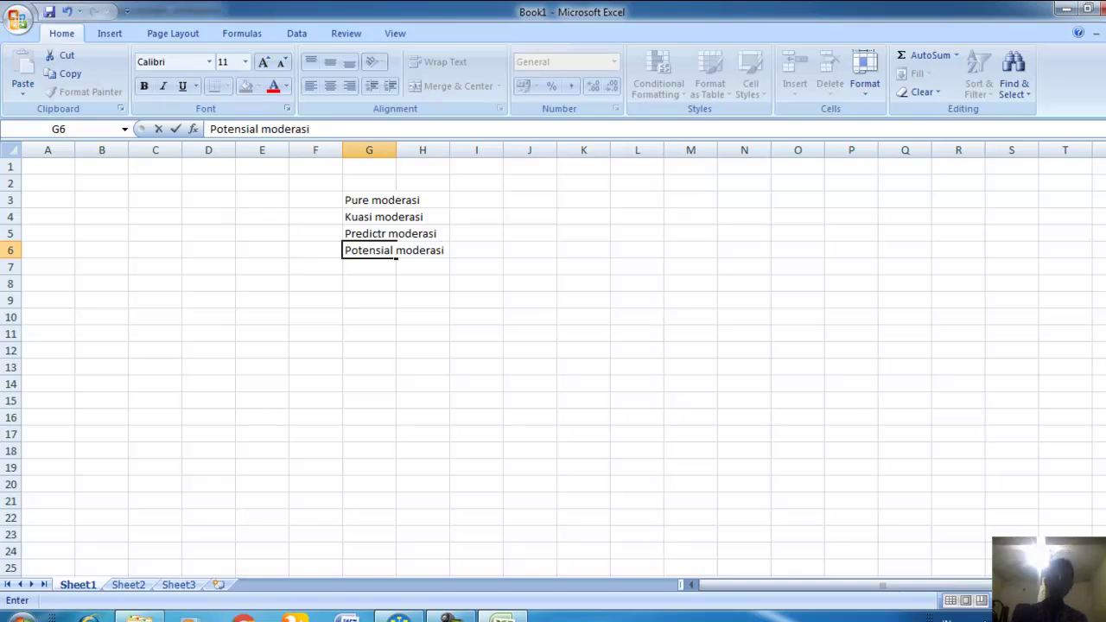
left_click(482, 296)
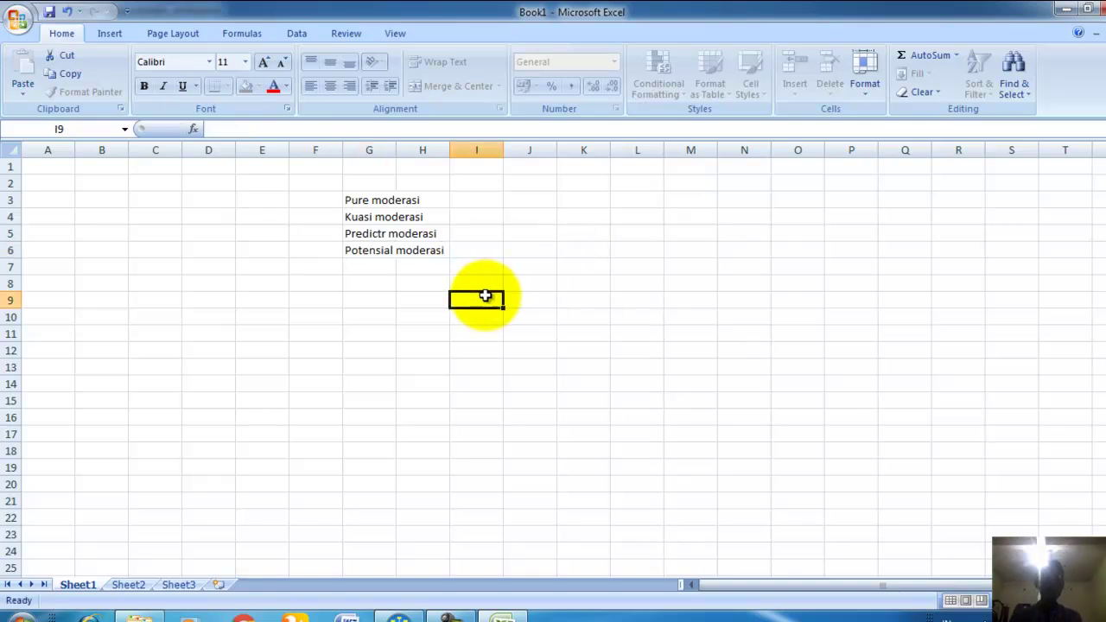
Step: Widen column G so the moderation type names fit with room to spare
left_click(414, 285)
left_click_drag(397, 146, 533, 155)
left_click(539, 235)
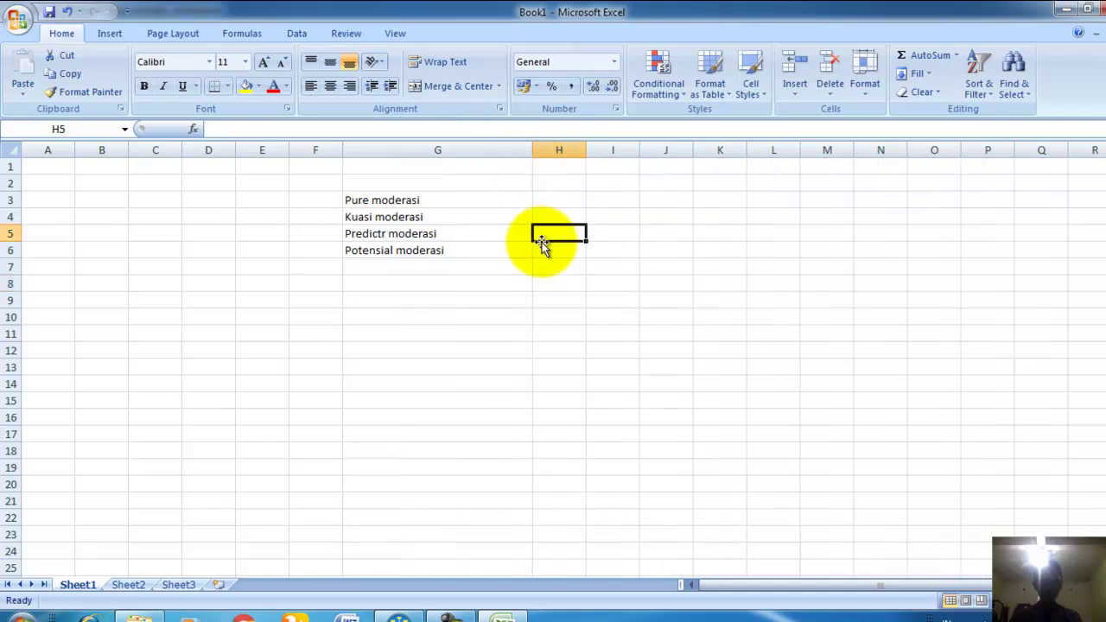
Step: Add the column headings Z in H2 and ME in I2, checking the moderating effect names in the SmartPLS path coefficients
left_click(552, 215)
left_click(559, 185)
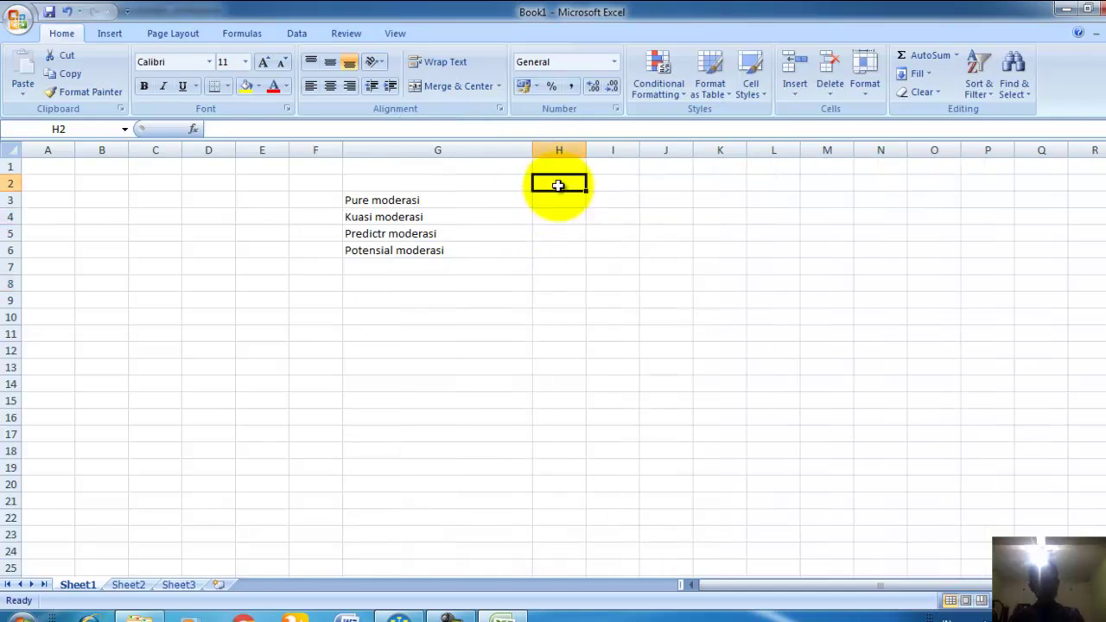
type("Z")
key("Return")
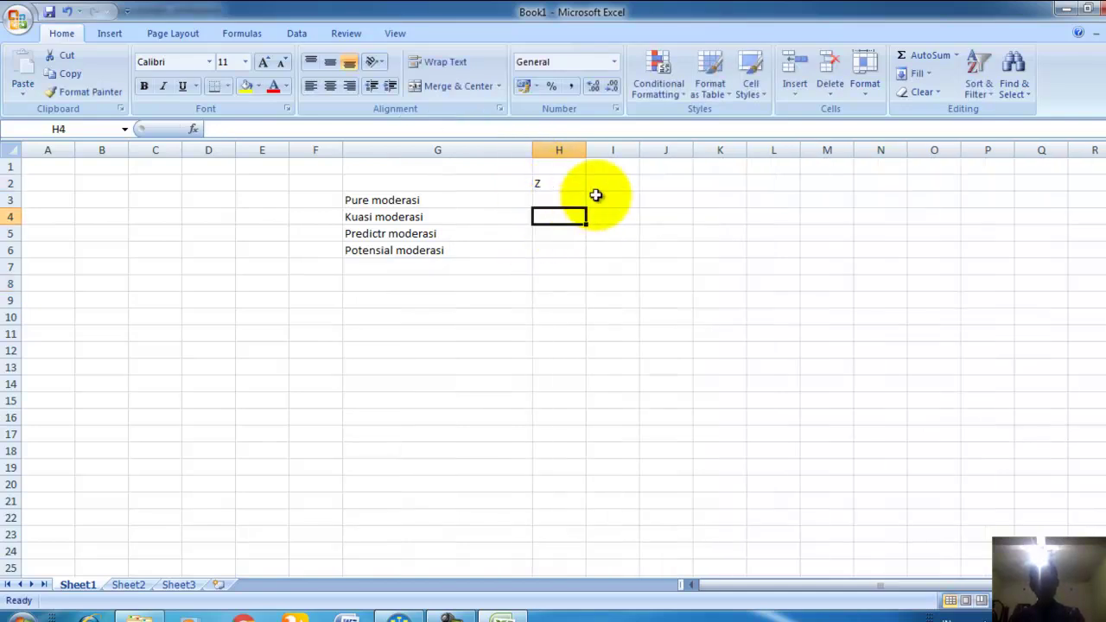
left_click(609, 181)
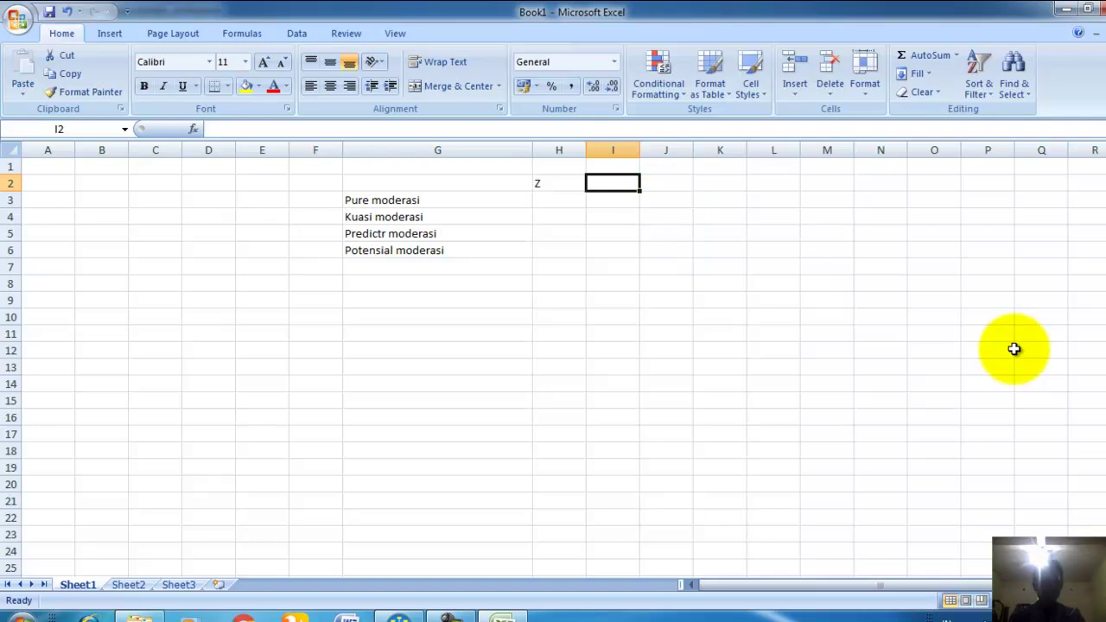
type("M")
type("I")
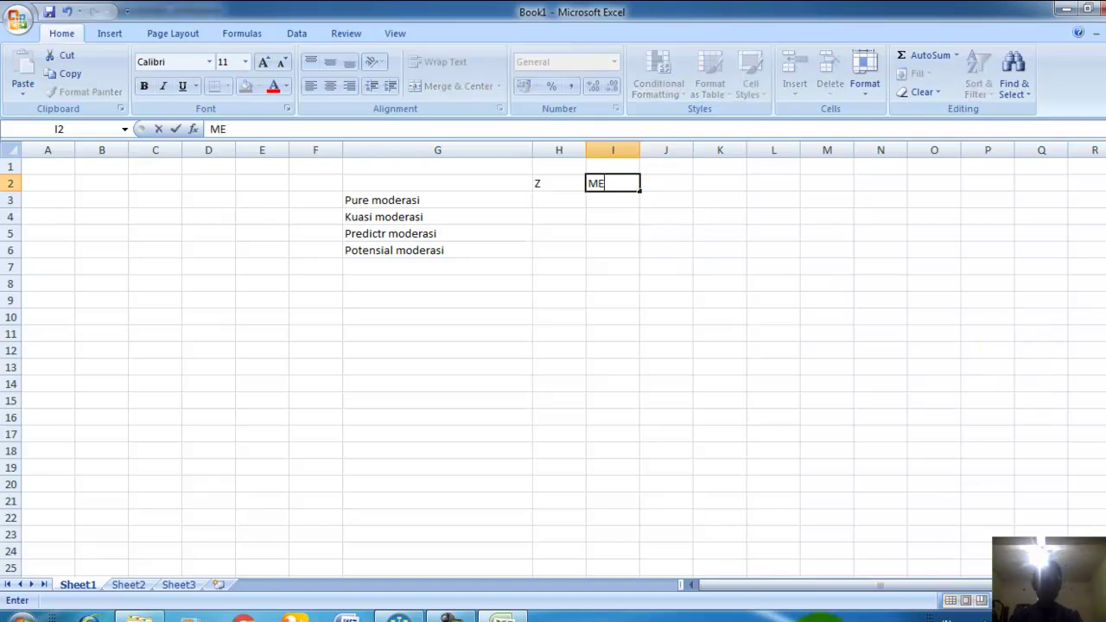
left_click(441, 612)
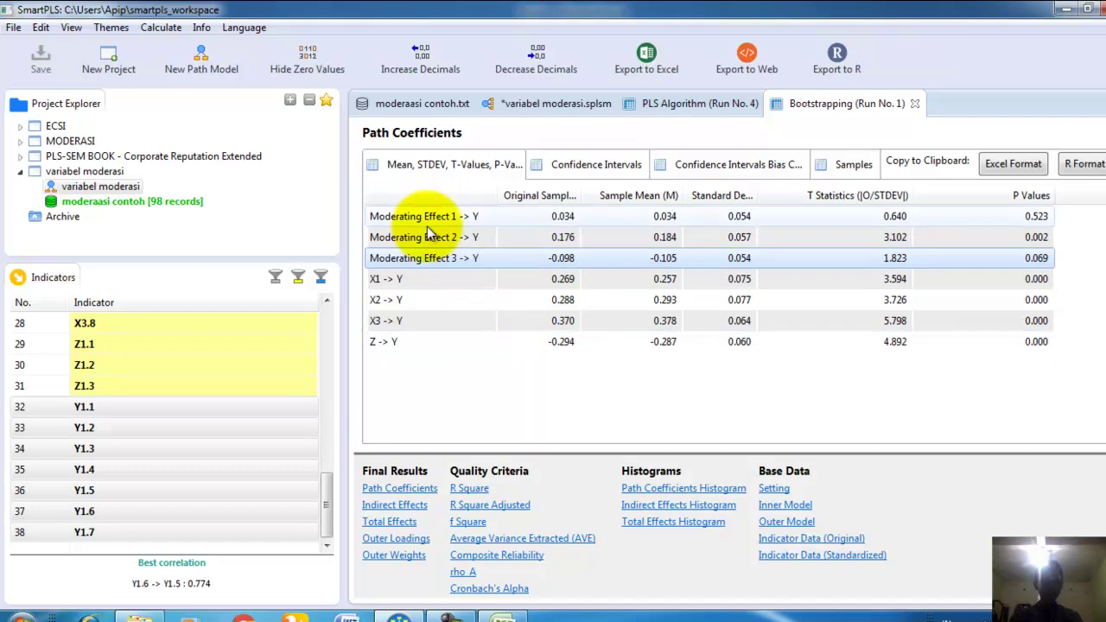
left_click(398, 617)
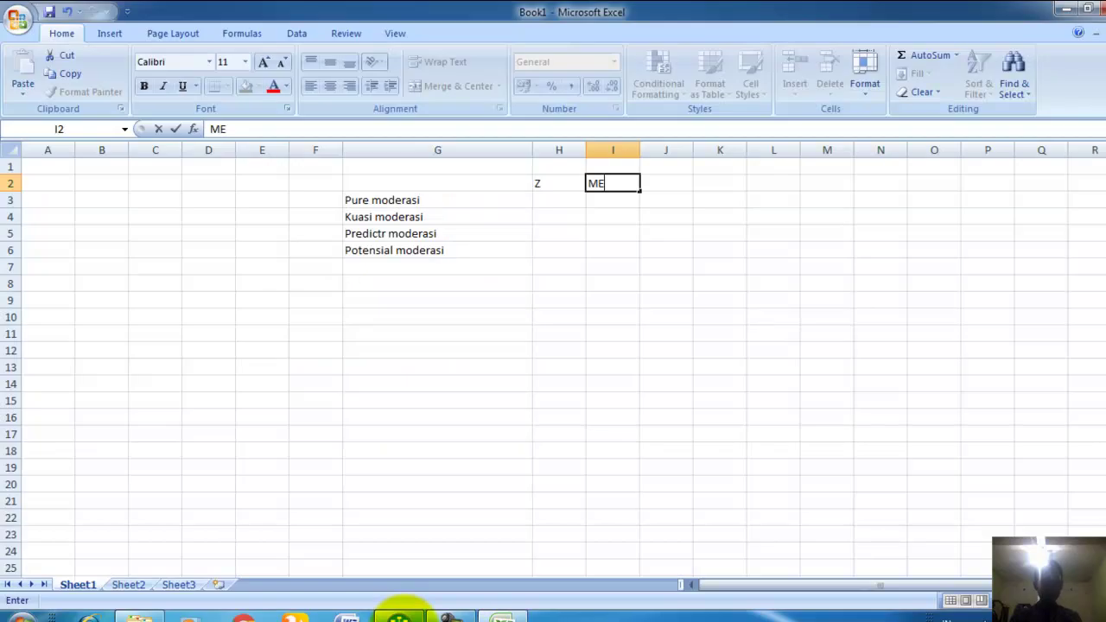
left_click(439, 448)
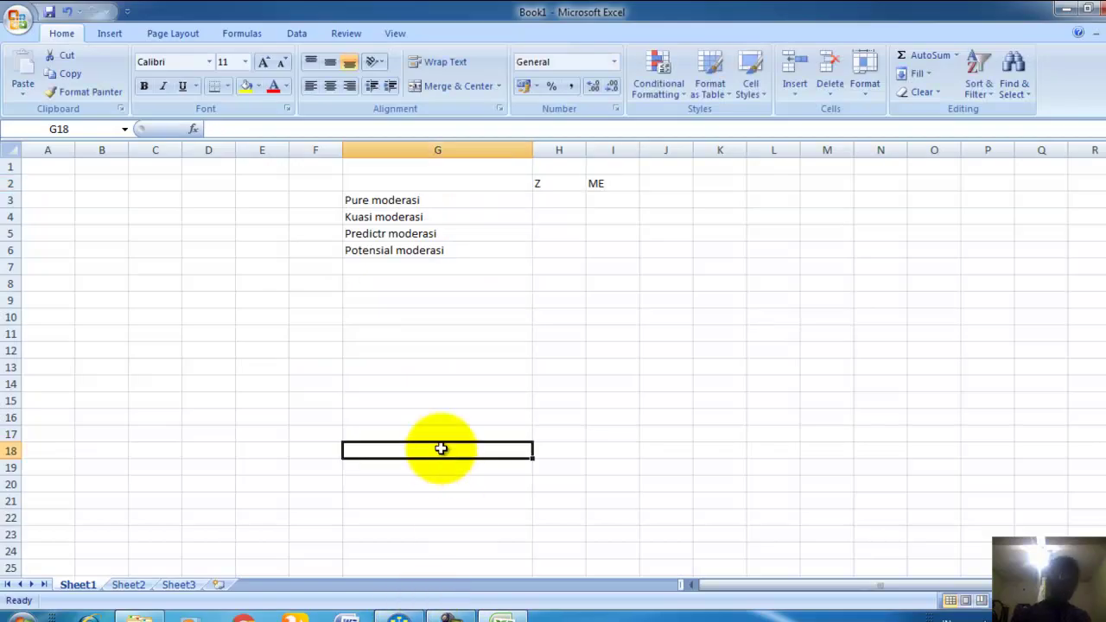
Step: Move the Potensial moderasi row so it sits directly above the Kuasi moderasi row
left_click(374, 202)
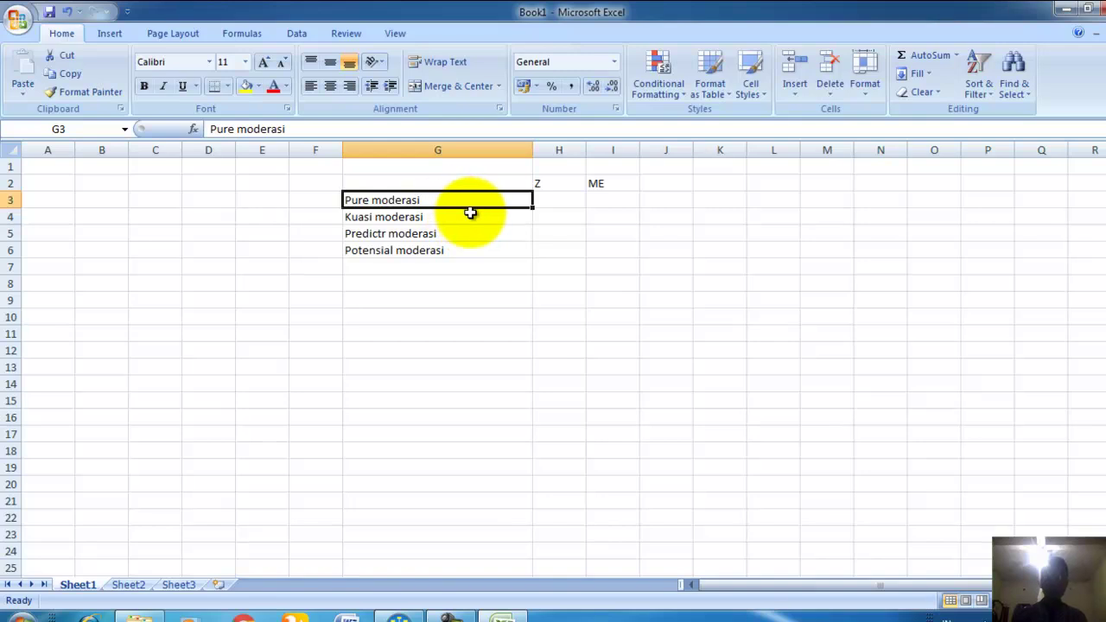
left_click(378, 235)
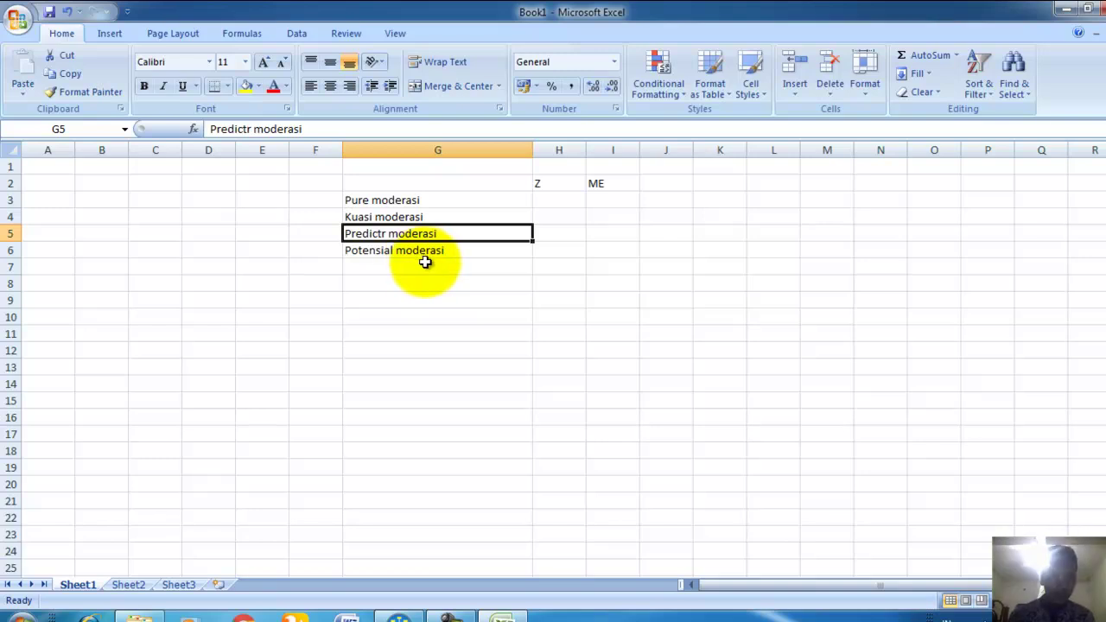
right_click(10, 251)
left_click(52, 265)
left_click(425, 219)
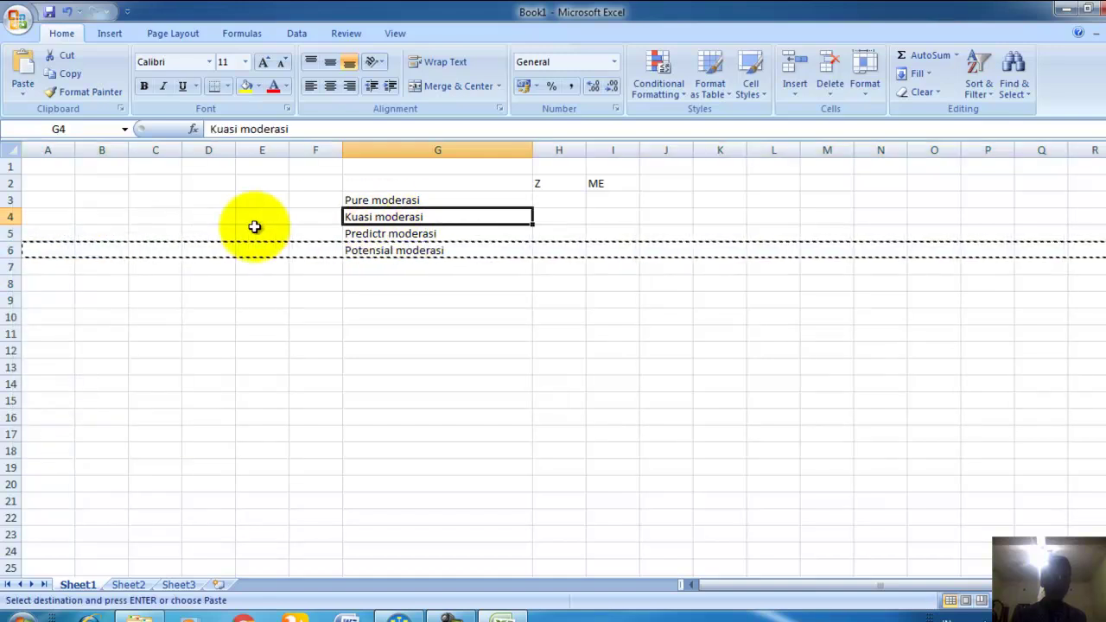
right_click(10, 217)
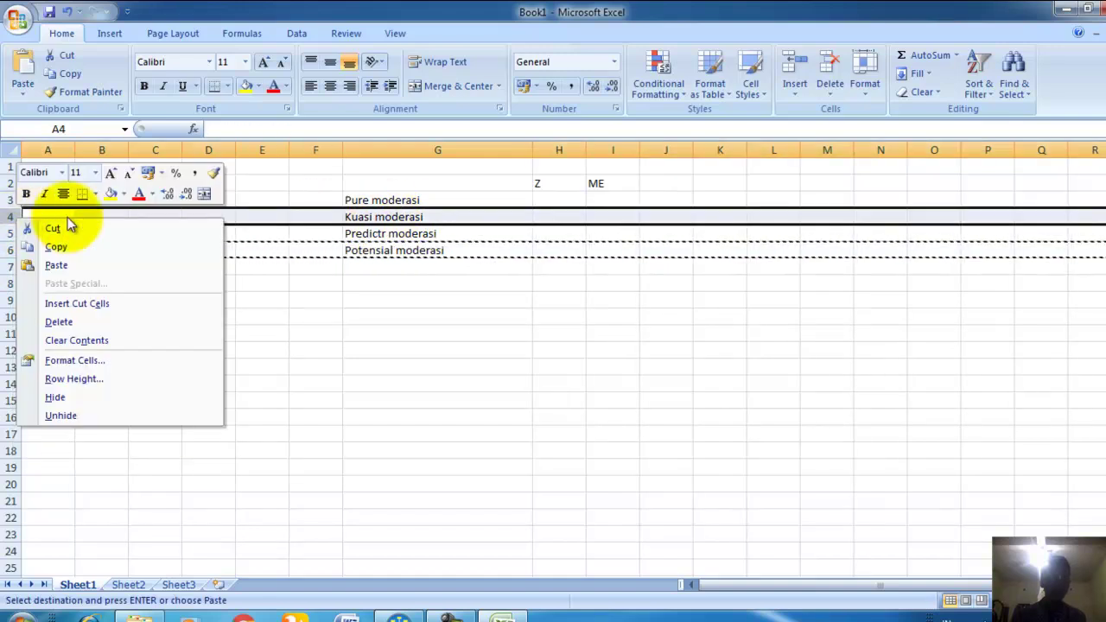
left_click(83, 301)
left_click(362, 338)
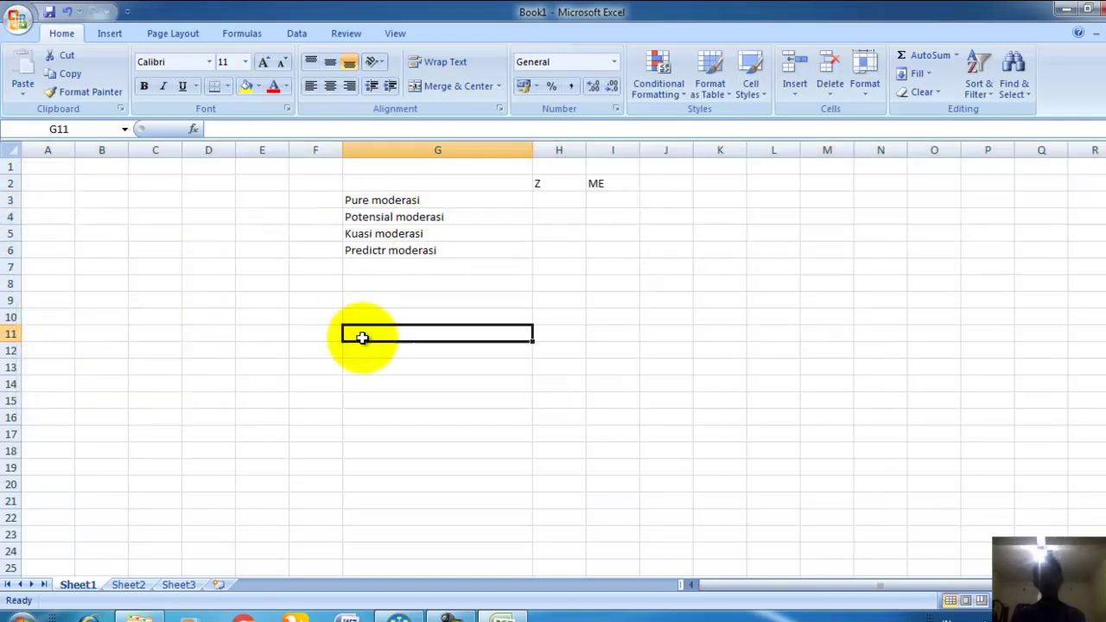
Step: Enter "tdk" under the Z heading for Pure moderasi in cell H3
left_click(439, 202)
left_click_drag(572, 149, 600, 149)
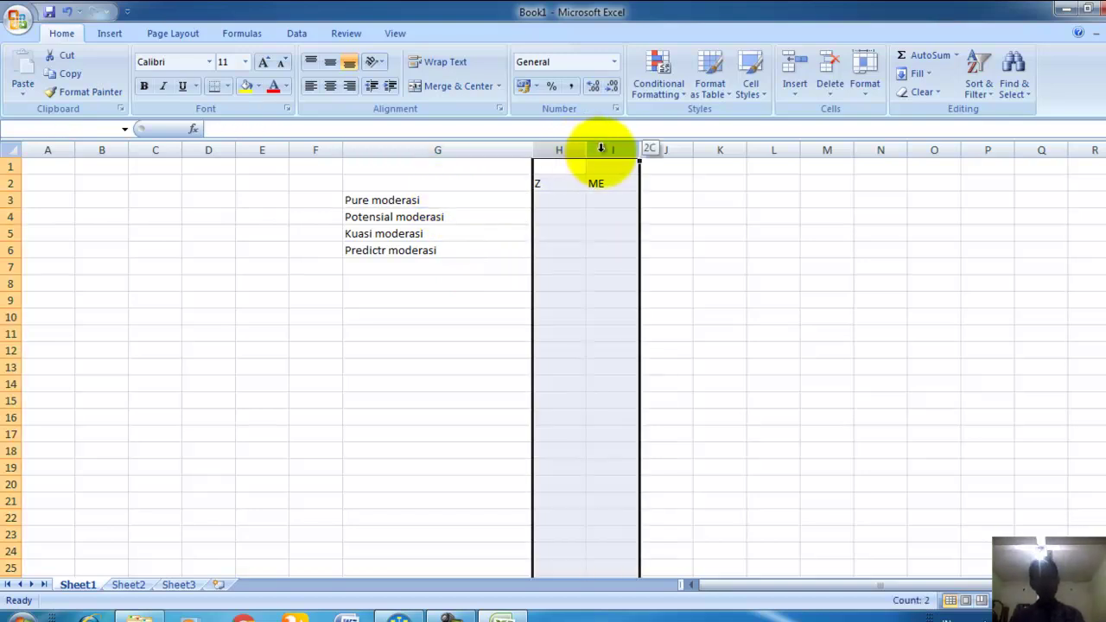
left_click(574, 213)
left_click(574, 200)
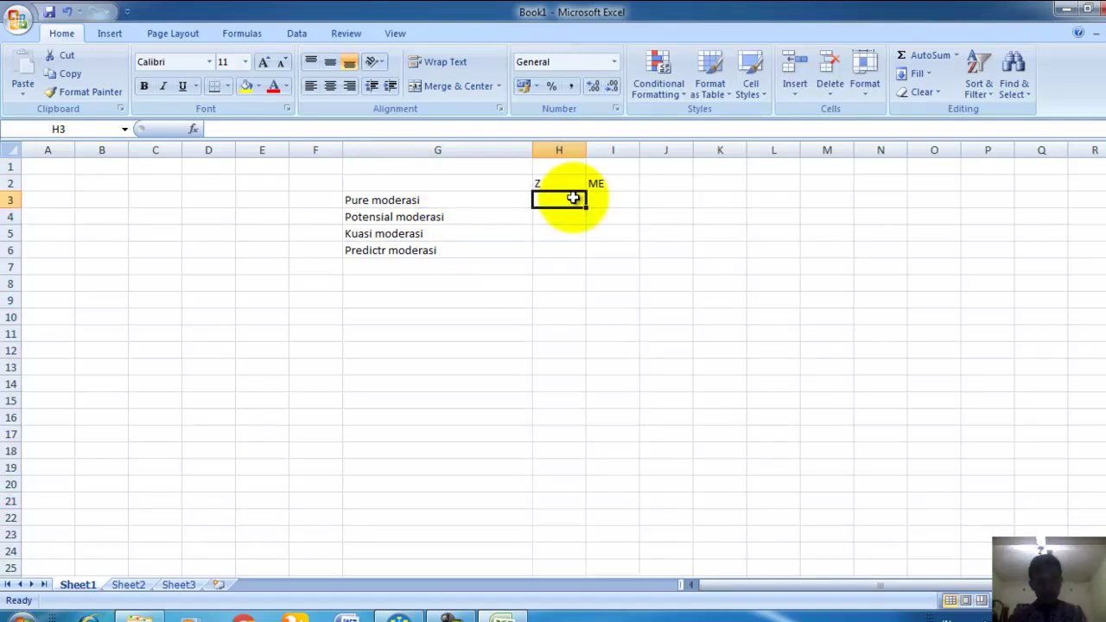
type("dk")
left_click(570, 249)
double_click(537, 200)
type("t")
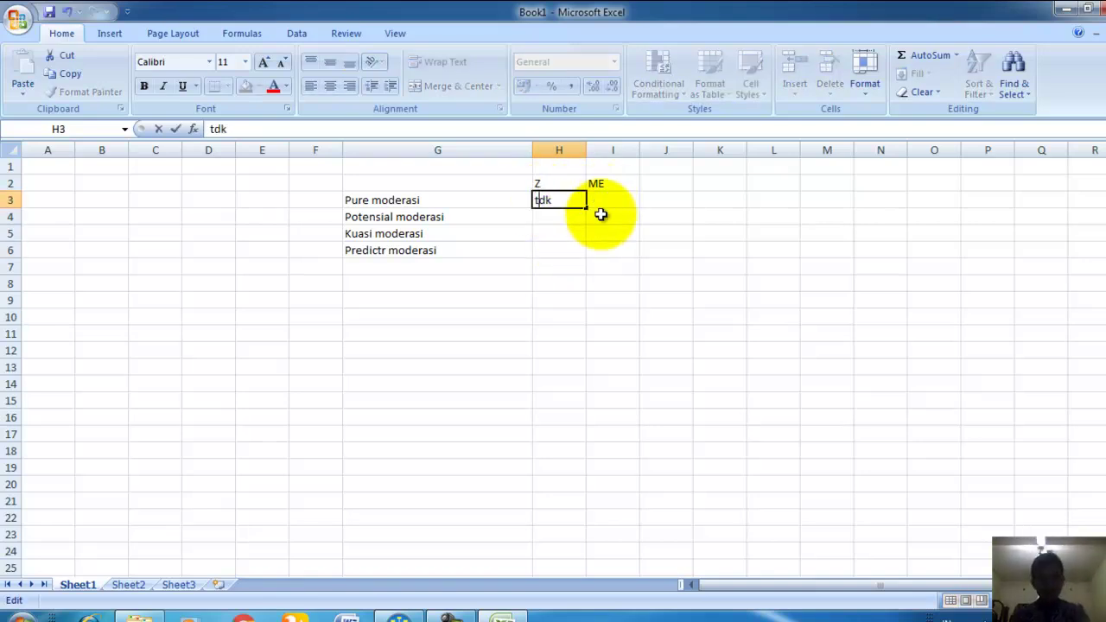
left_click(564, 232)
left_click(553, 201)
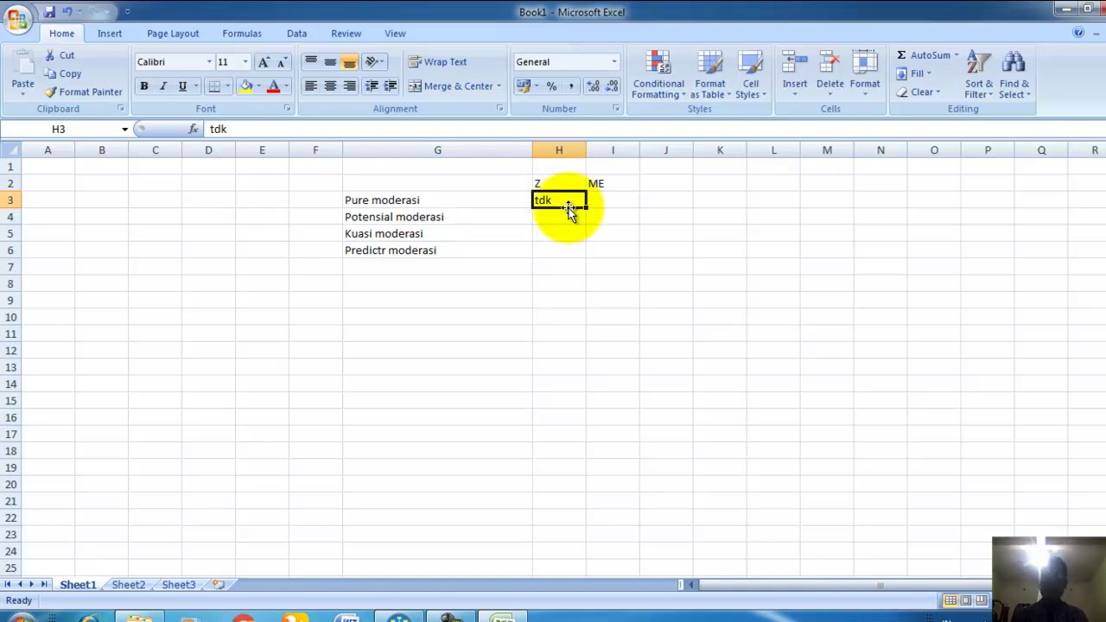
Step: Enter "Ya" under the ME heading for Pure moderasi in cell I3
left_click(608, 202)
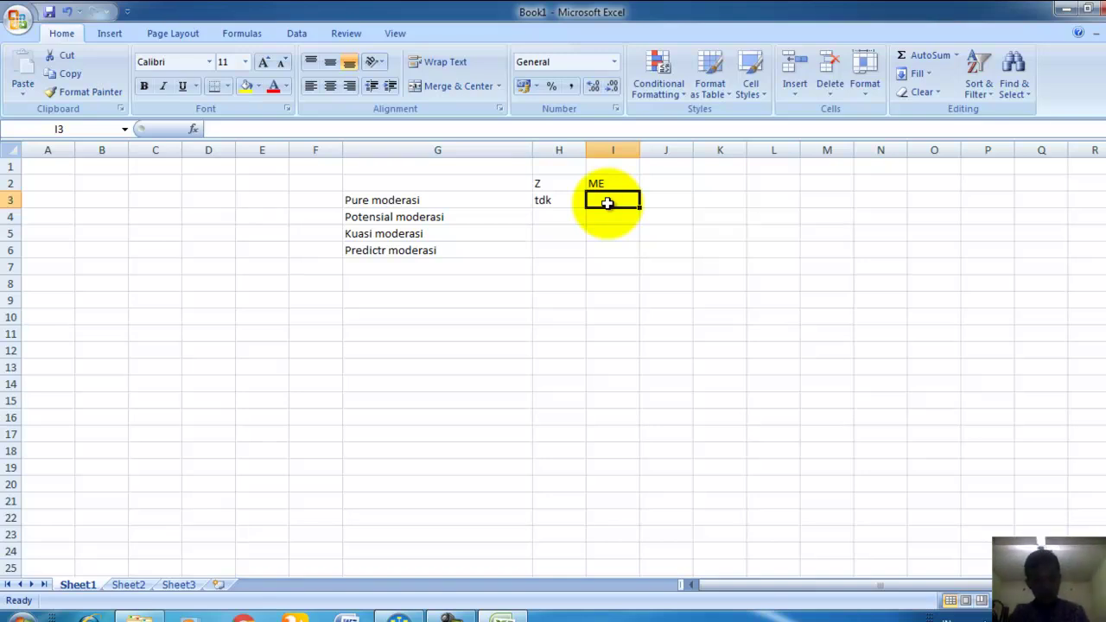
type("Ya")
left_click(600, 230)
left_click(600, 202)
left_click_drag(556, 182, 599, 203)
left_click(605, 247)
Step: Review the Z and ME entries of the Pure moderasi row, ending on the Potensial moderasi row
left_click(560, 200)
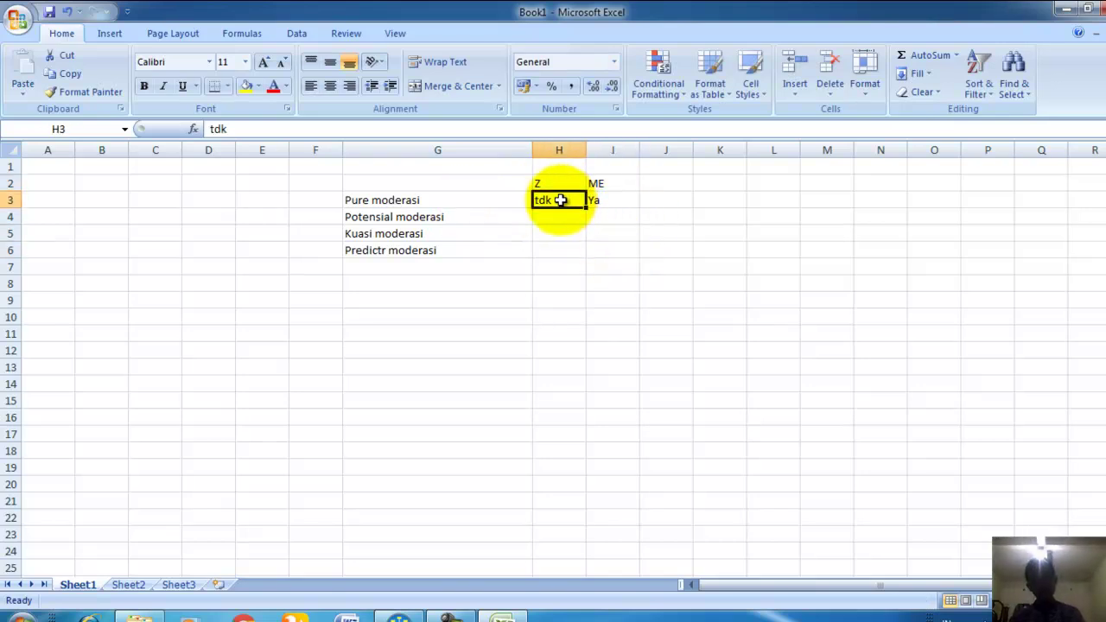
left_click(609, 201)
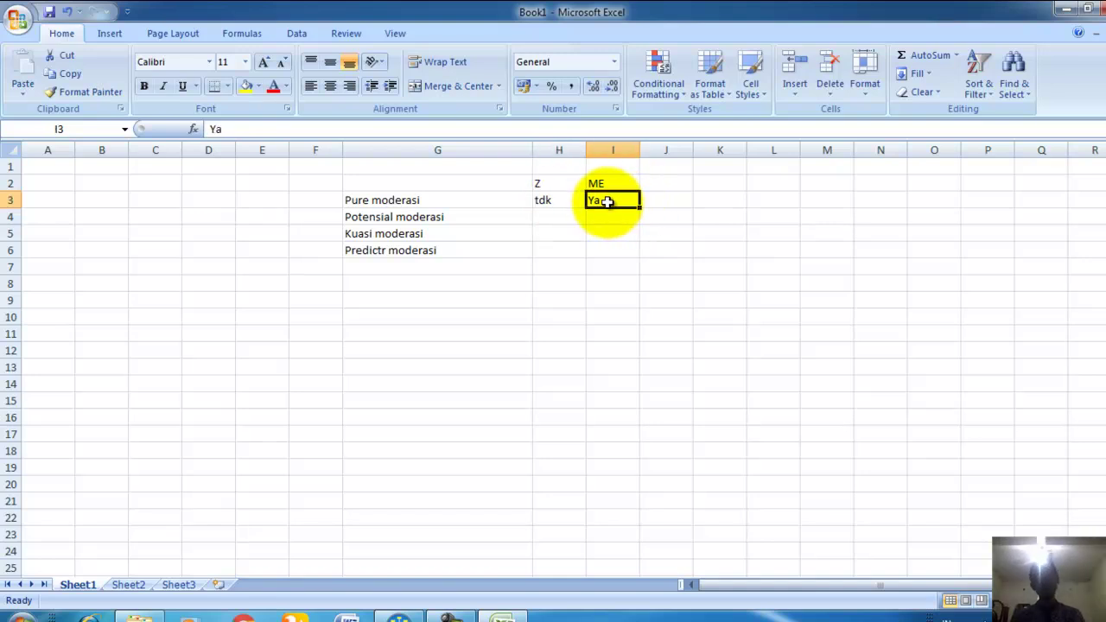
left_click(425, 200)
left_click(612, 200)
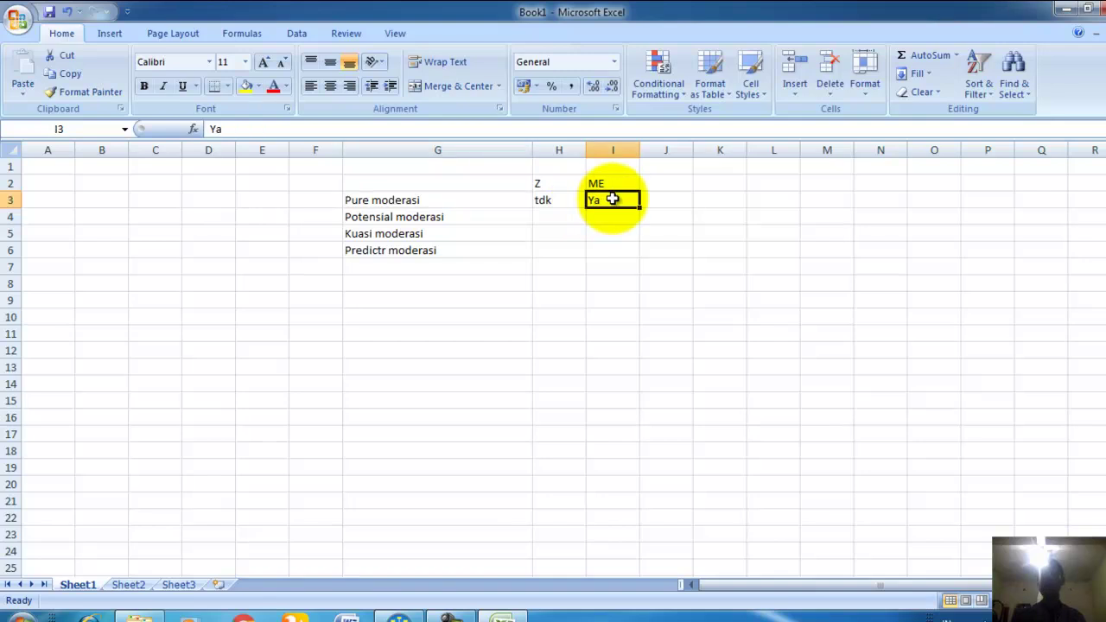
left_click(548, 235)
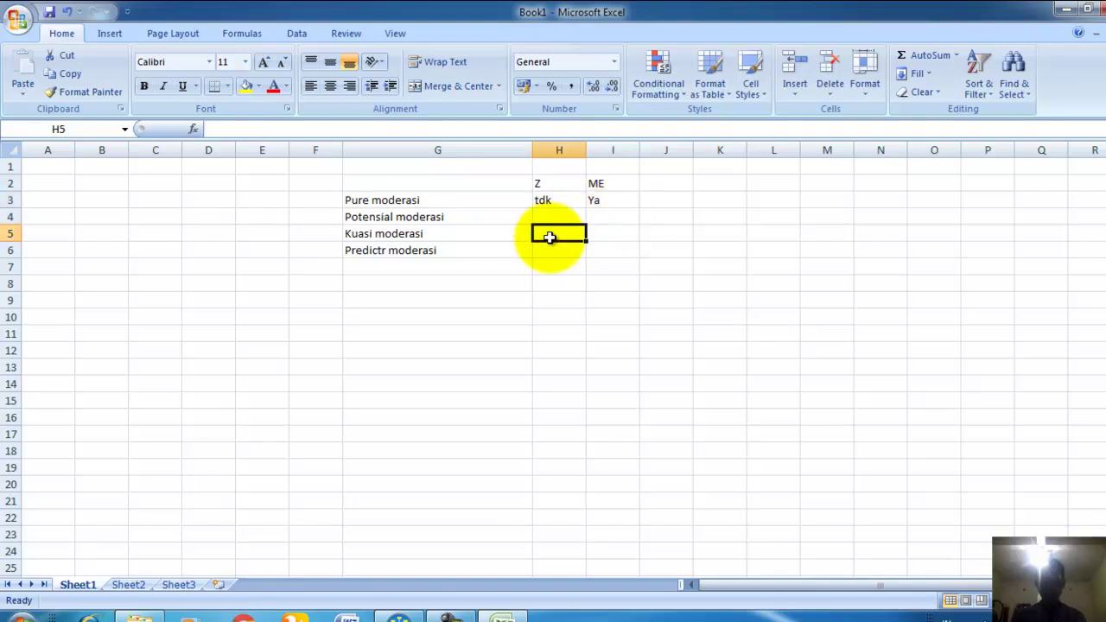
left_click(511, 269)
left_click(474, 221)
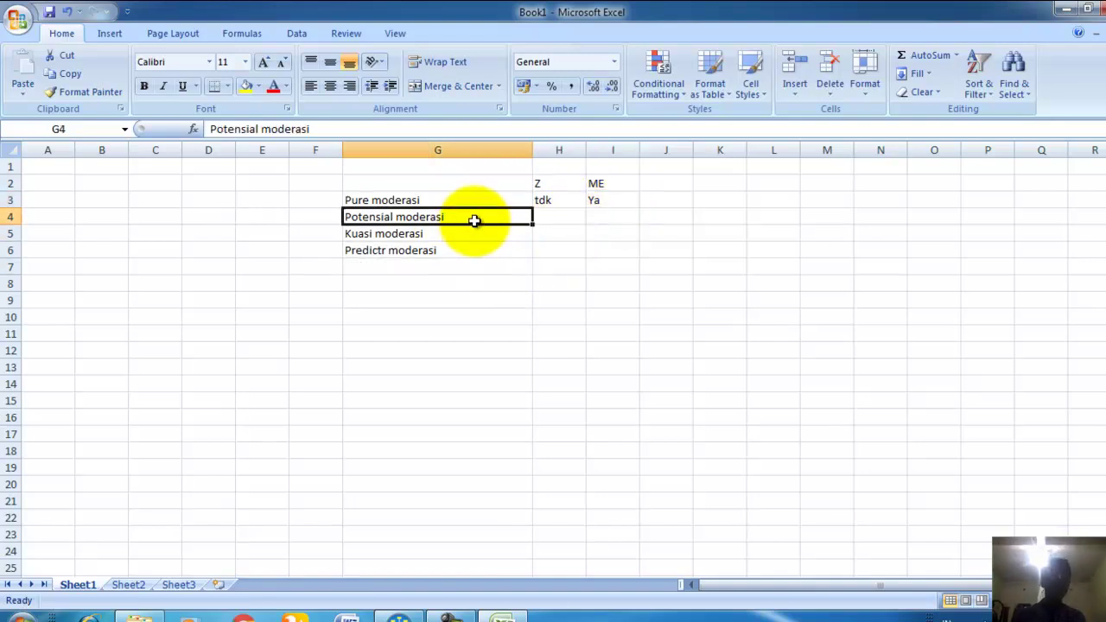
Step: Enter "Tdk" under the Z heading for Potensial moderasi in cell H4
left_click(562, 218)
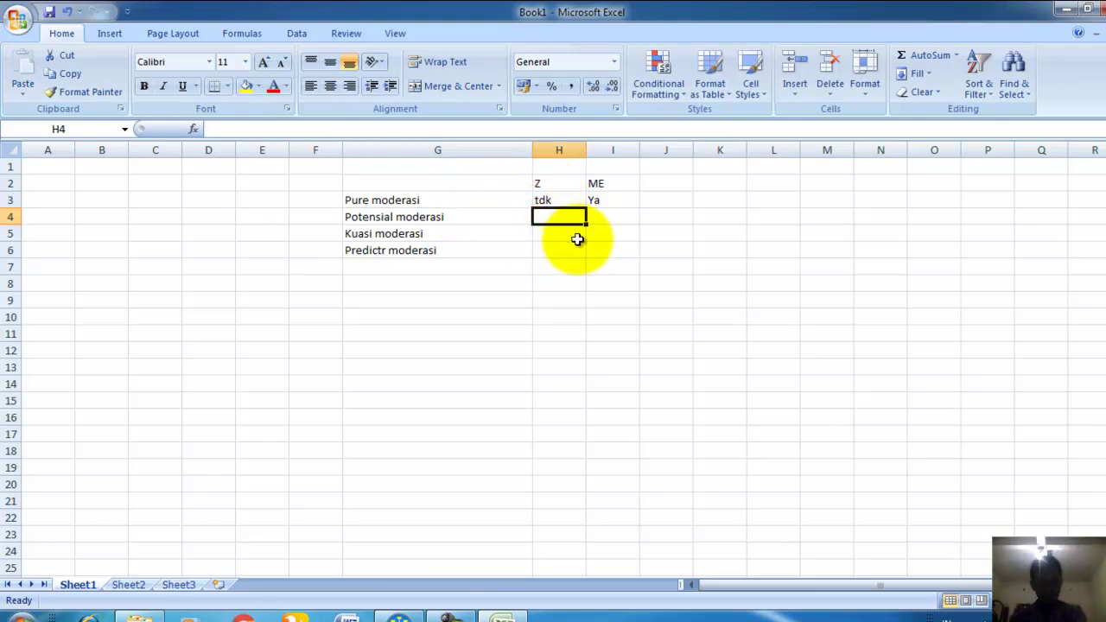
type("Tdk")
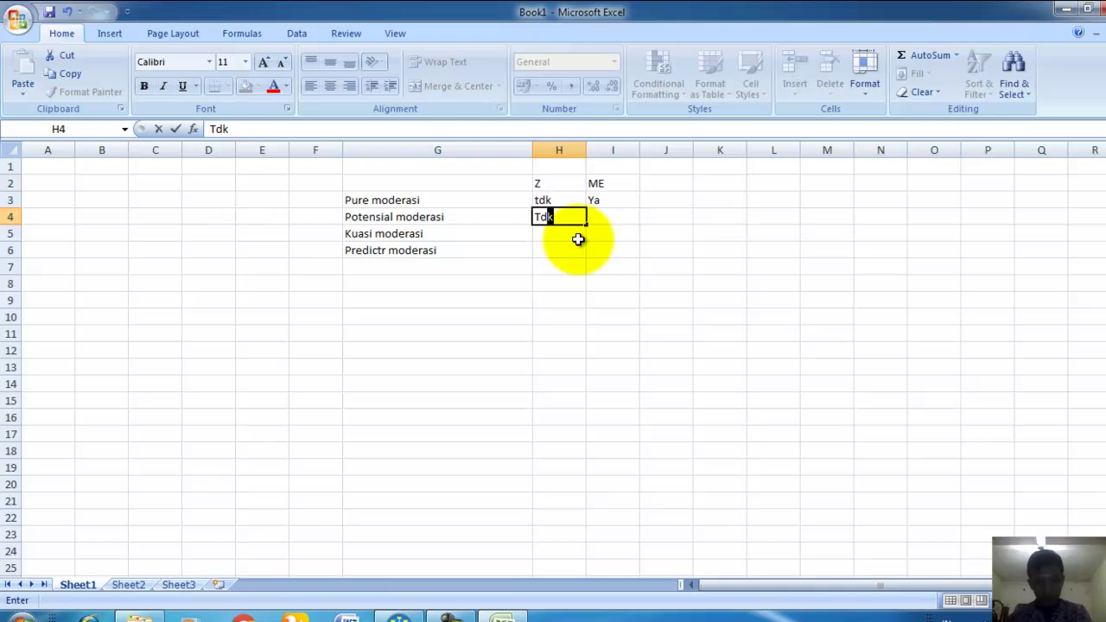
left_click(553, 248)
left_click(545, 215)
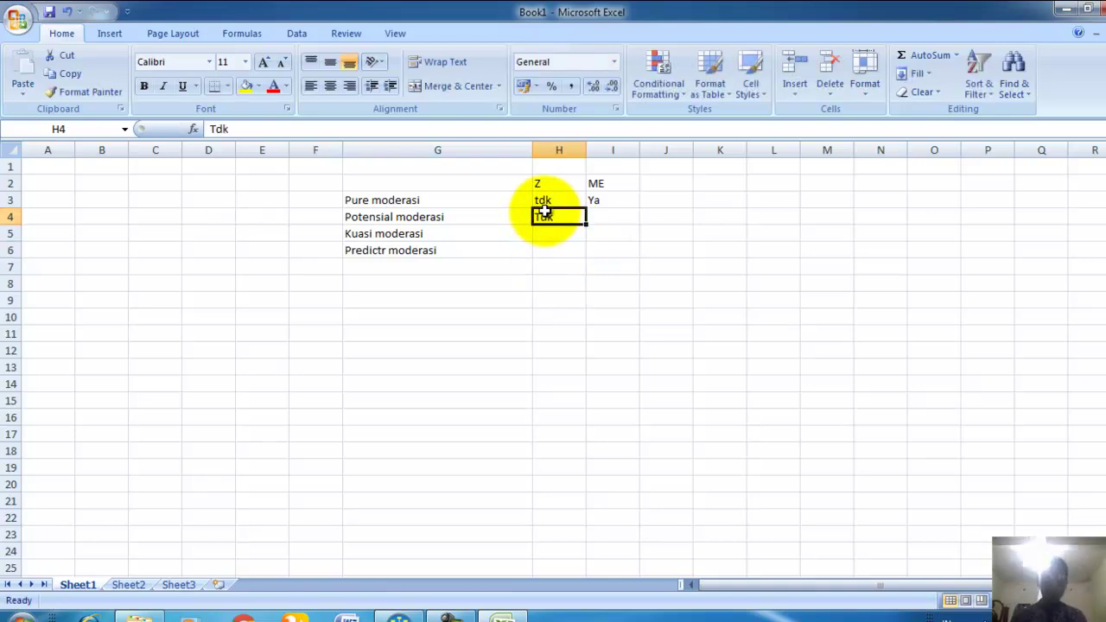
Step: Copy the Z entry of Potensial moderasi from H4 into its ME cell I4
left_click(606, 184)
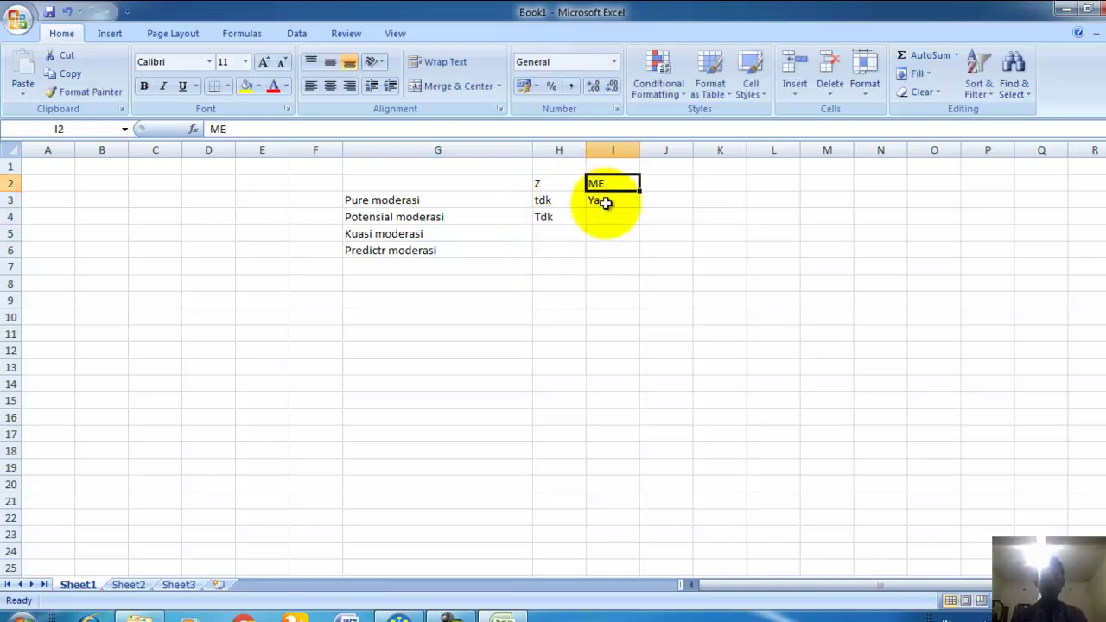
left_click(599, 217)
right_click(569, 220)
left_click(605, 246)
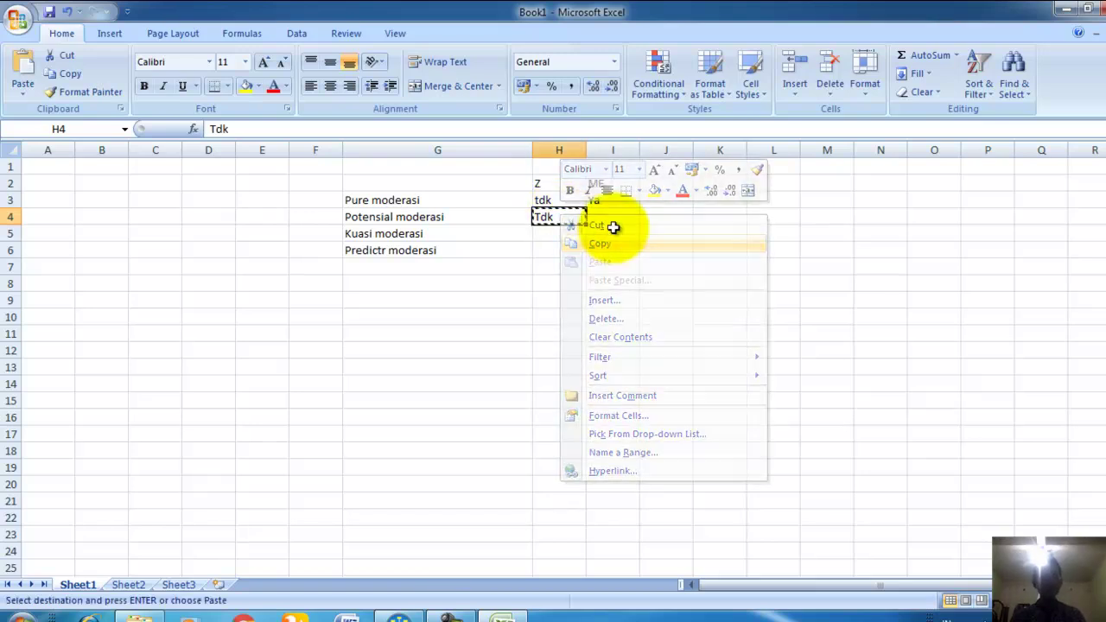
right_click(603, 220)
left_click(641, 268)
left_click(627, 265)
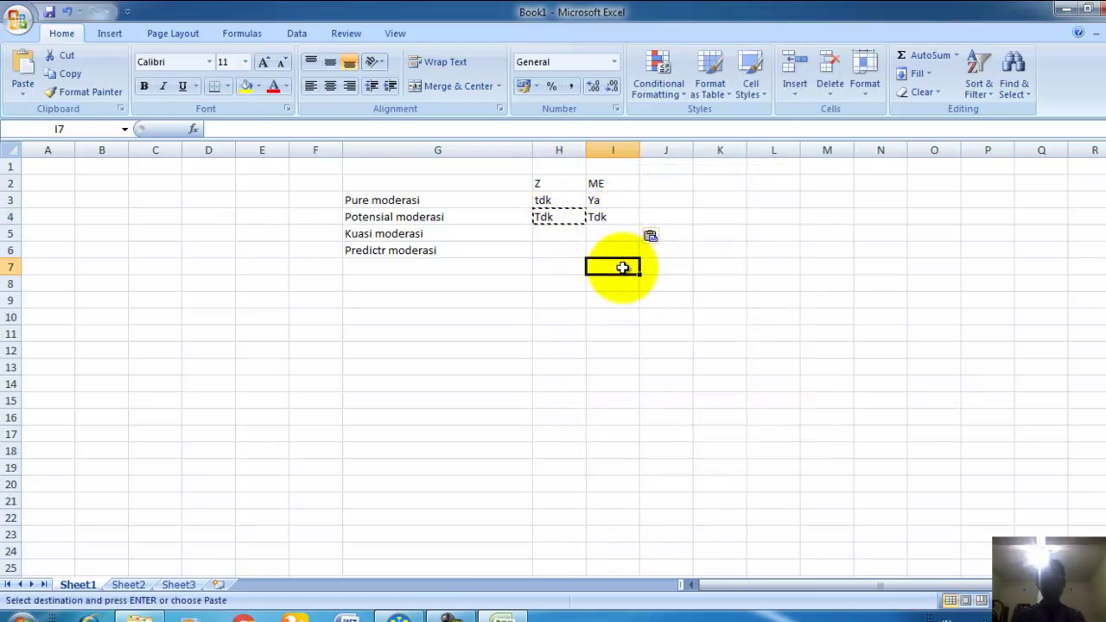
left_click(553, 214)
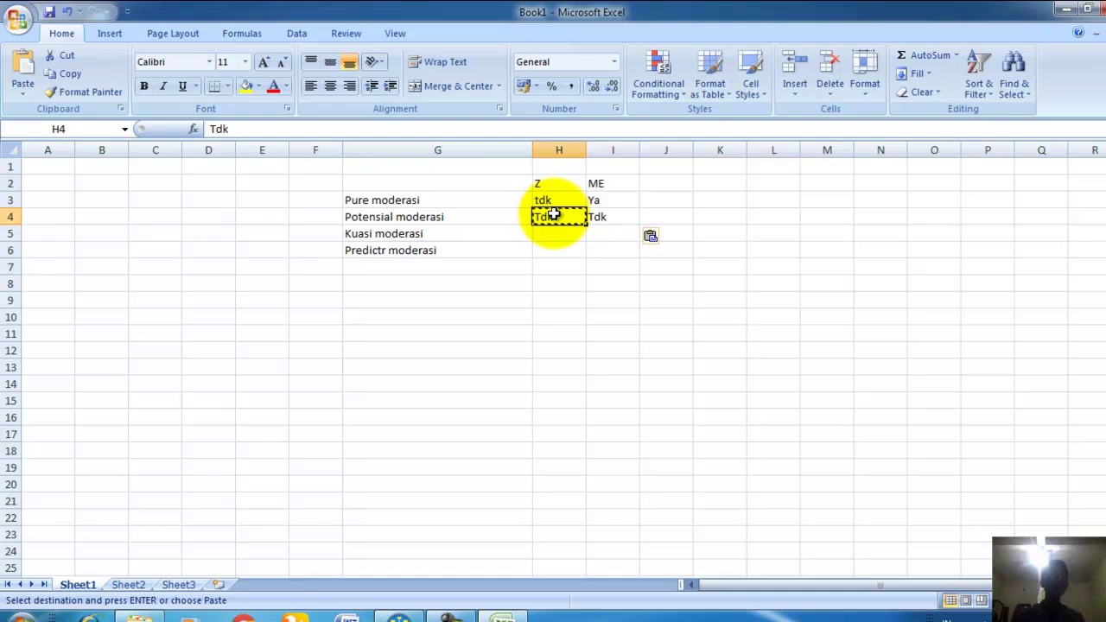
left_click(613, 217)
left_click(618, 270)
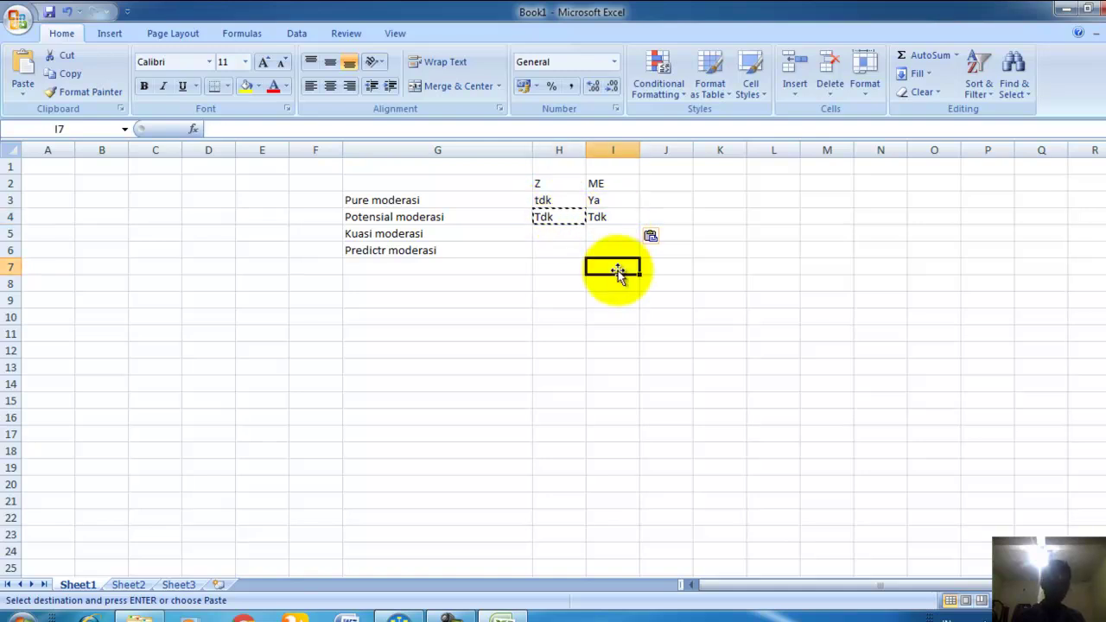
Step: Enter "Ya" under the Z heading for Kuasi moderasi in cell H5
left_click(562, 231)
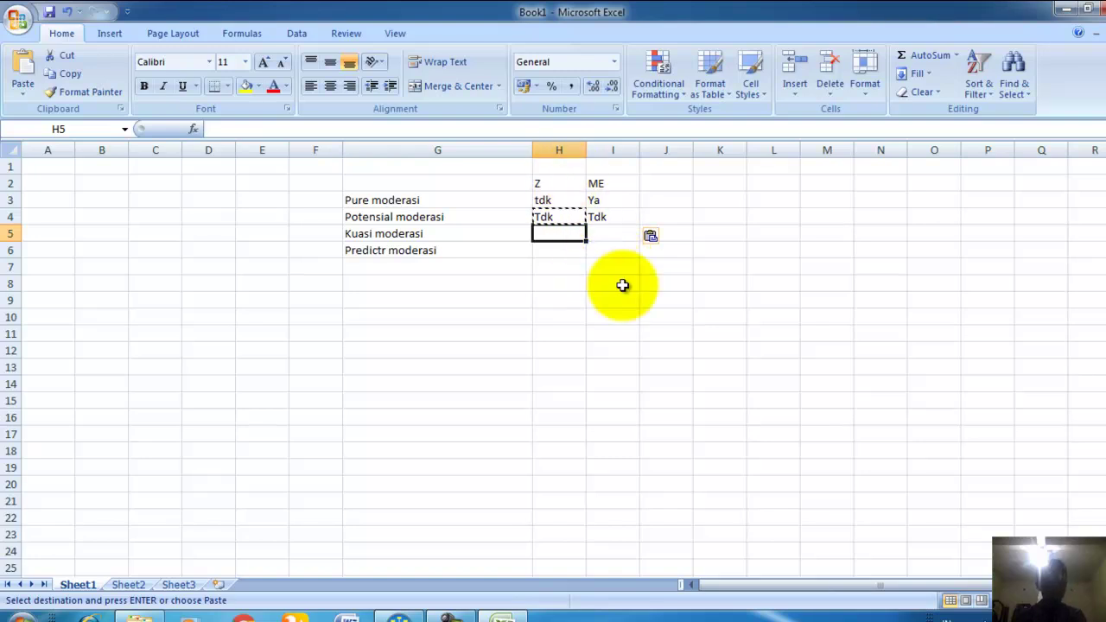
type("Ya")
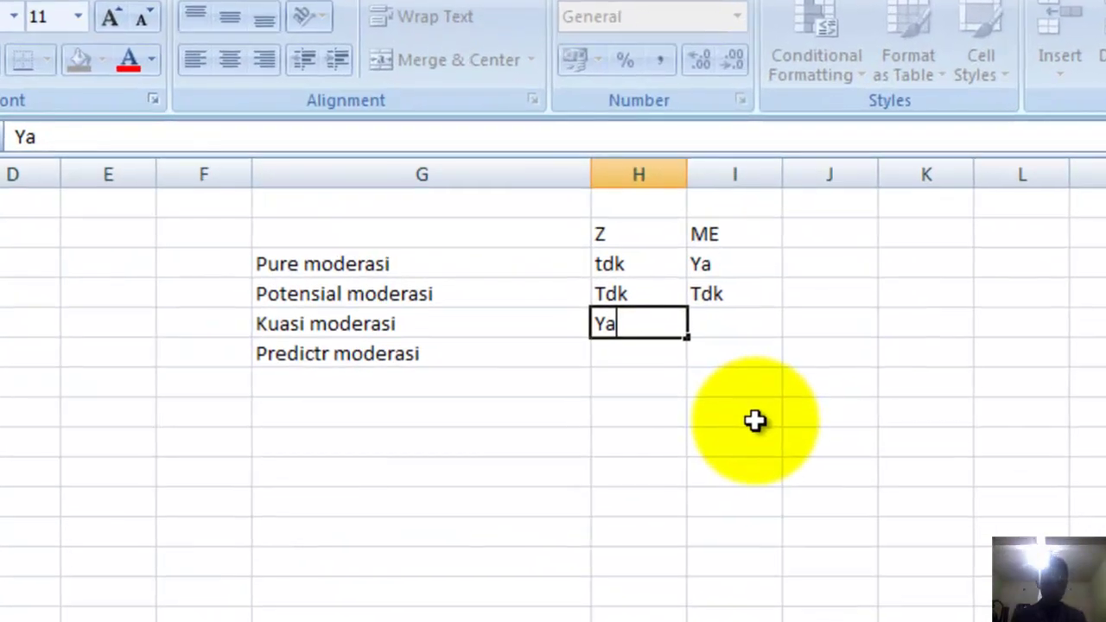
left_click(754, 420)
left_click(652, 323)
Step: Enter "Ya" under the ME heading for Kuasi moderasi in cell I5
left_click(721, 235)
left_click(746, 325)
type("Ya")
key("Return")
key("Return")
left_click(709, 323)
left_click(462, 333)
left_click(710, 325)
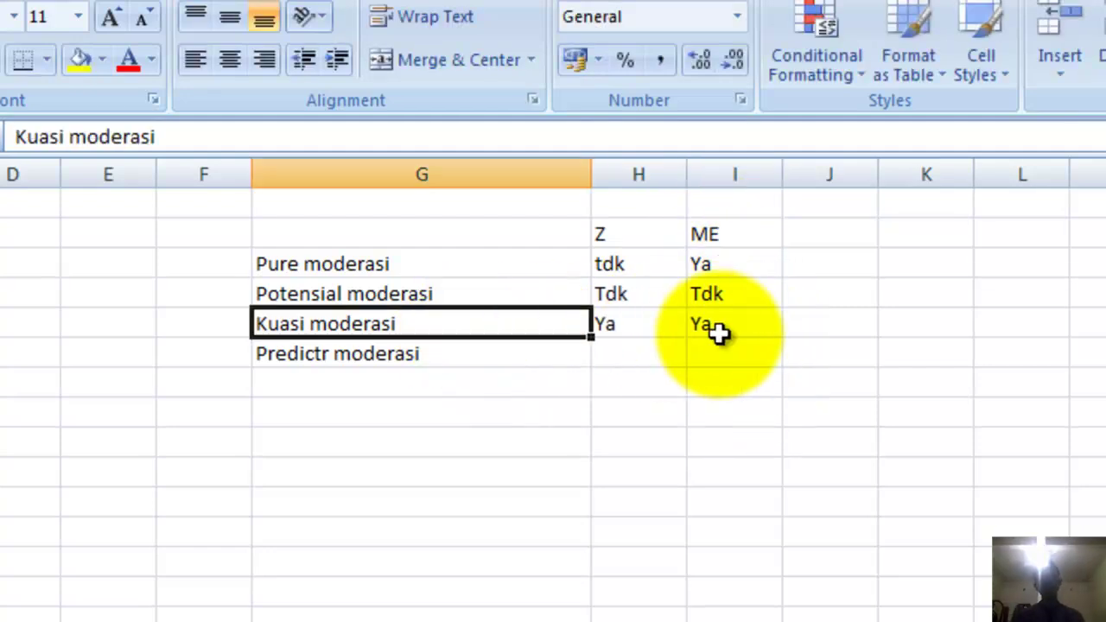
Step: Fill in the Predictr moderasi row with "Ya" under Z in H6 and "Tdk" under ME in I6
left_click(617, 353)
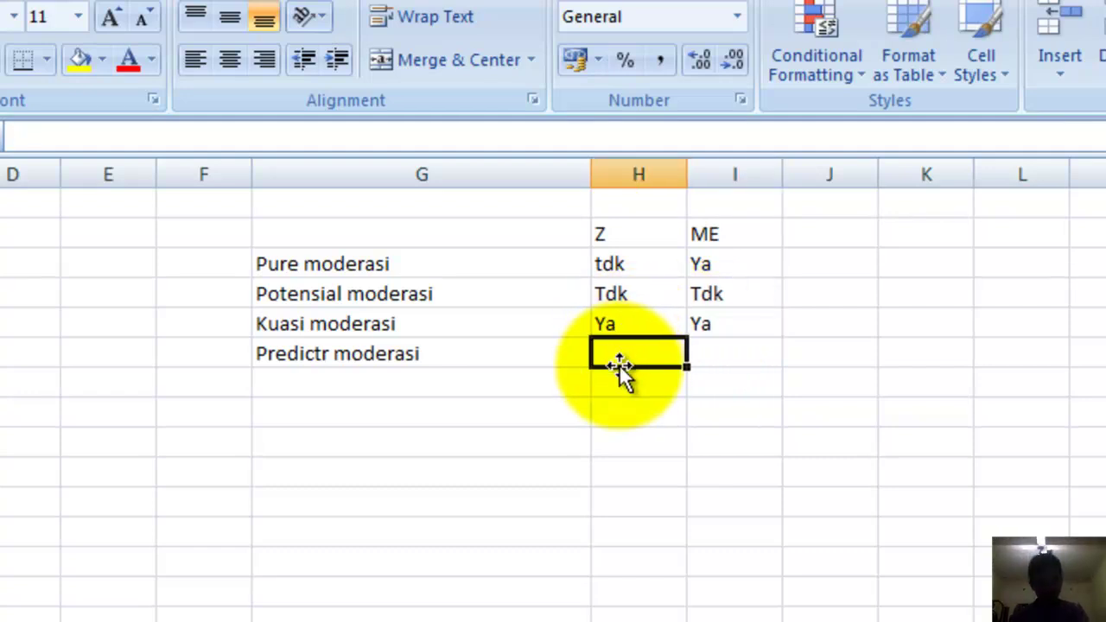
type("Ya")
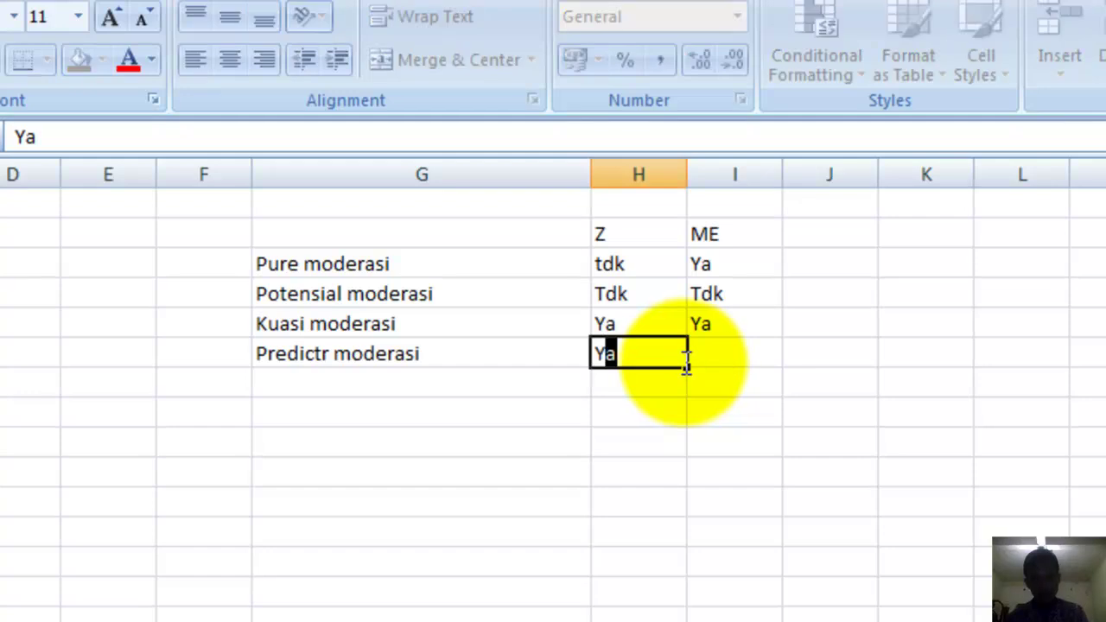
left_click(737, 355)
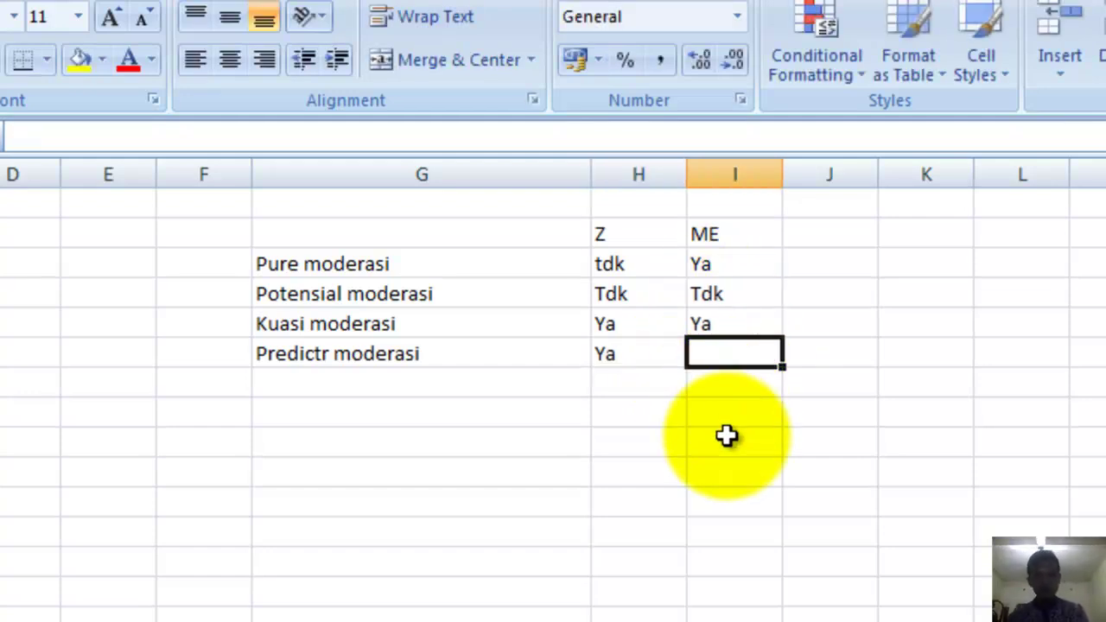
type("Tdk")
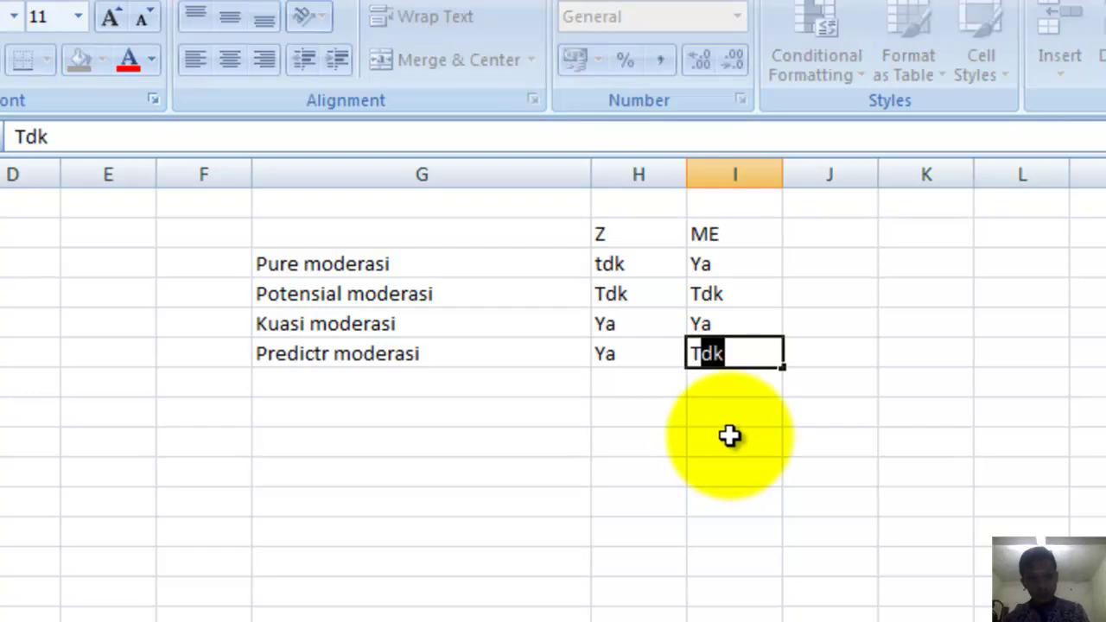
left_click(629, 443)
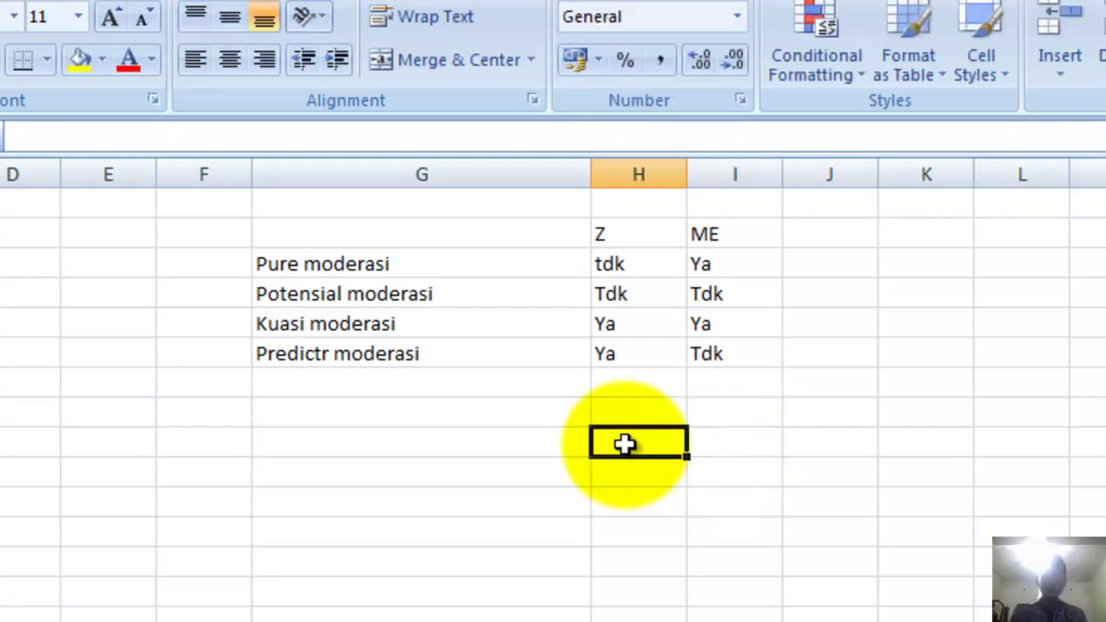
left_click(630, 350)
Step: Center the contents of range G1:J7, which holds the moderation table, both vertically and horizontally
left_click_drag(304, 204, 832, 378)
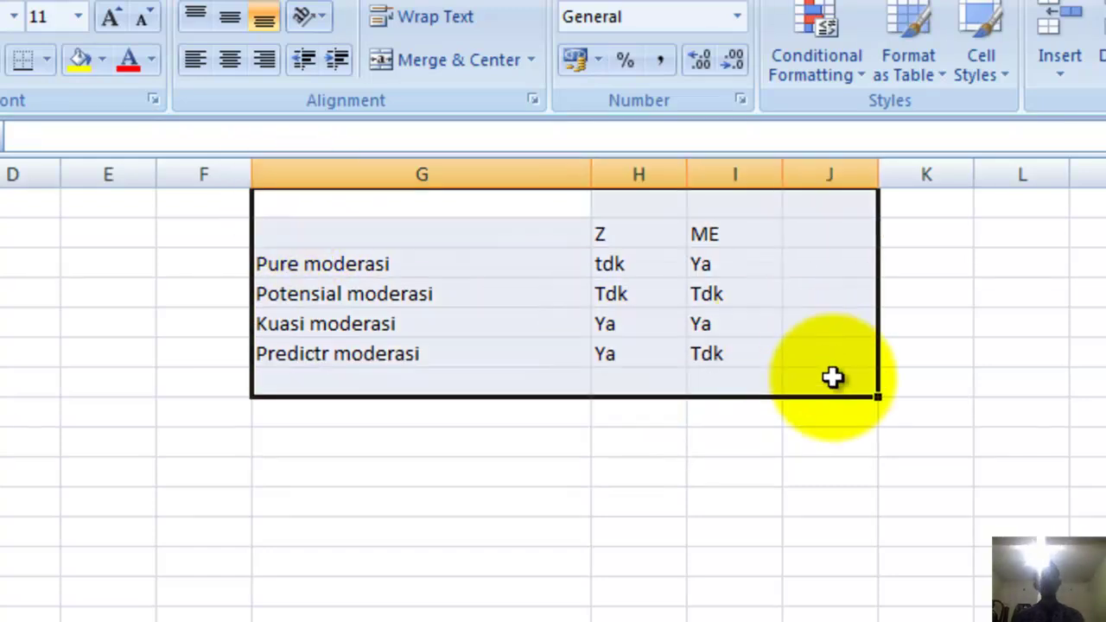
left_click(229, 16)
left_click(229, 58)
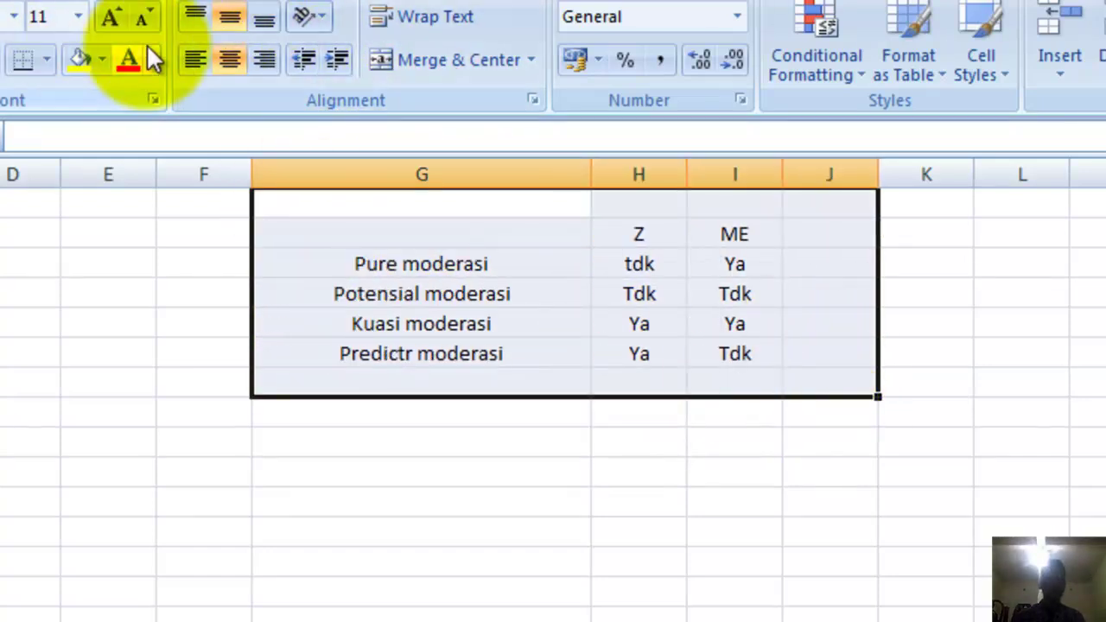
Step: Increase the font size of the moderation table range G1:J7 to 20
left_click(112, 21)
left_click(112, 21)
left_click(113, 21)
left_click(113, 21)
left_click(112, 21)
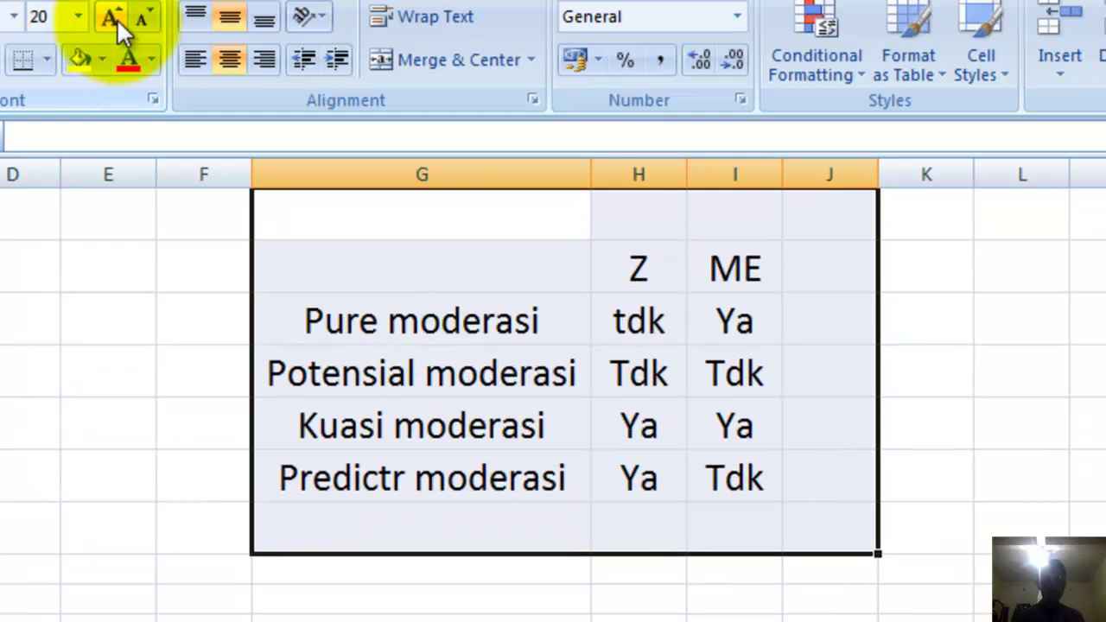
Step: Widen column I and column G so the enlarged moderation table has more room
left_click_drag(782, 169, 837, 179)
left_click(894, 264)
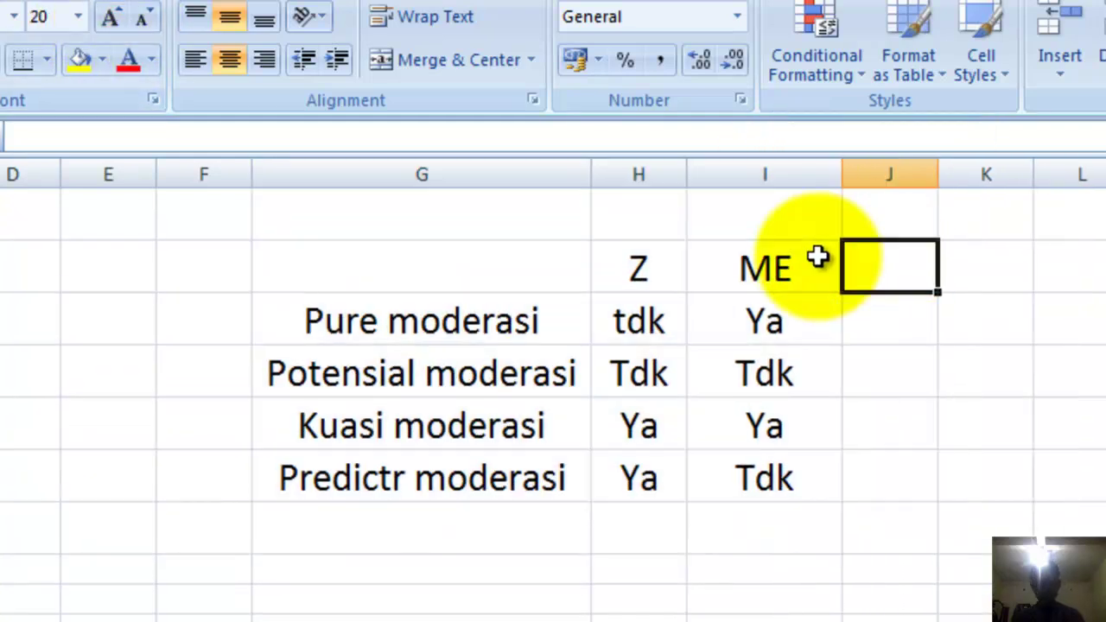
left_click_drag(604, 182, 633, 180)
left_click(753, 309)
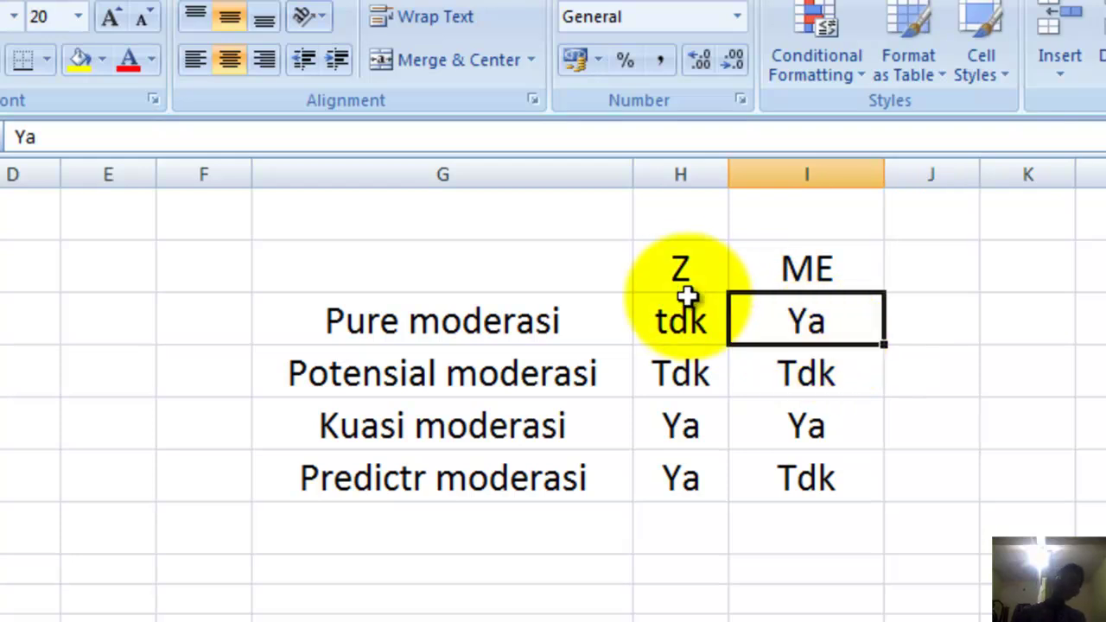
Step: Examine the Z and ME headings, the Kuasi moderasi entries and the whole moderation table
left_click(717, 273)
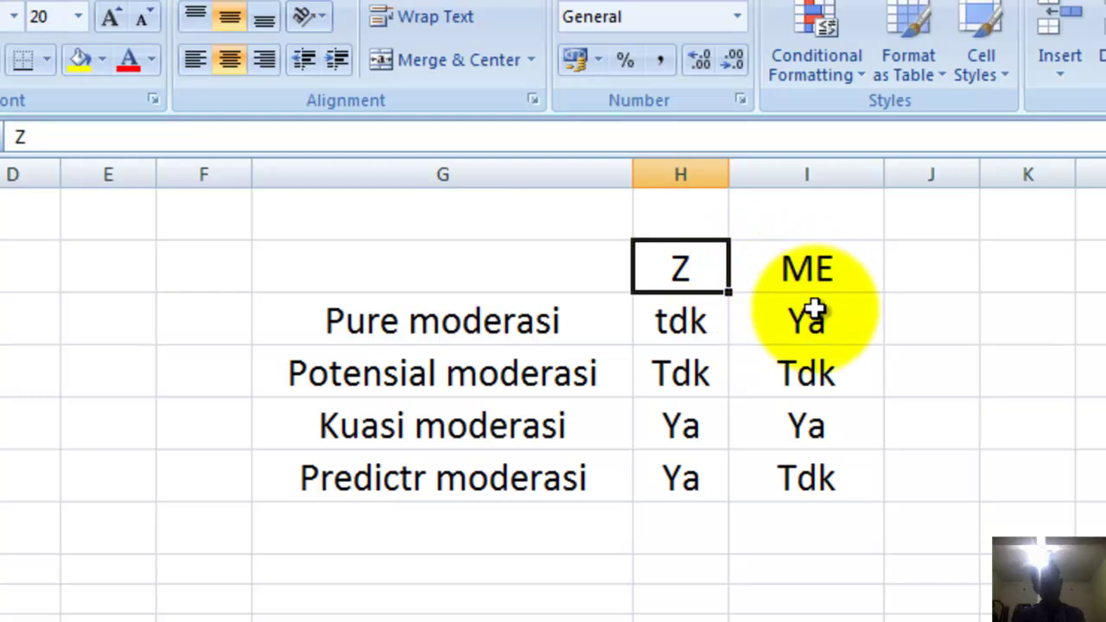
left_click(819, 270)
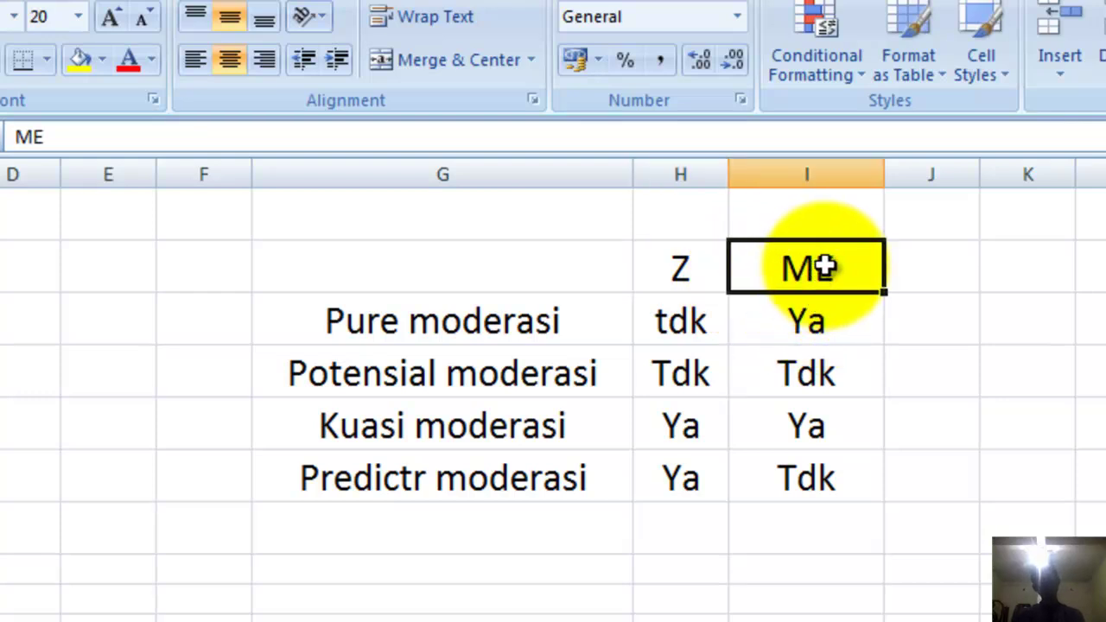
left_click(716, 271)
left_click_drag(716, 271, 813, 270)
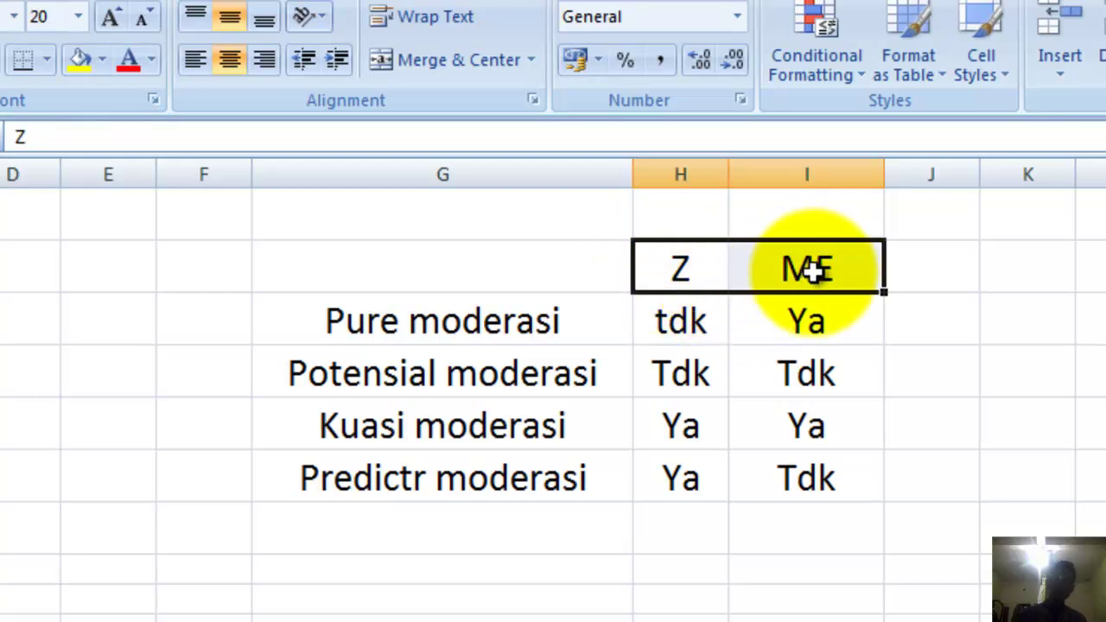
left_click_drag(661, 424, 850, 422)
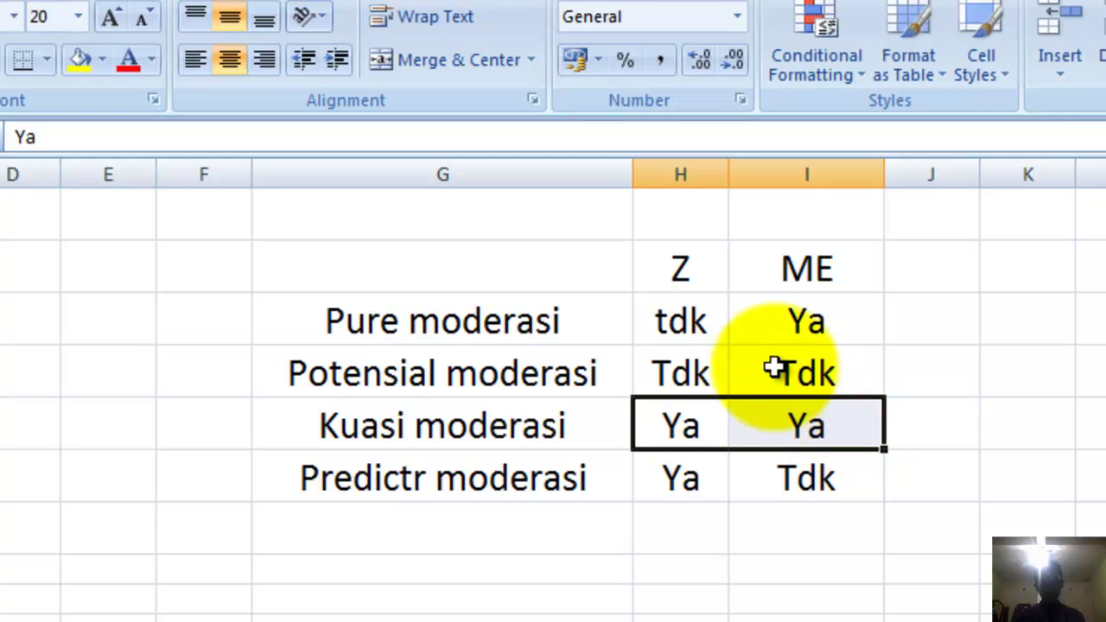
left_click(500, 315)
left_click_drag(500, 315, 778, 465)
left_click(883, 616)
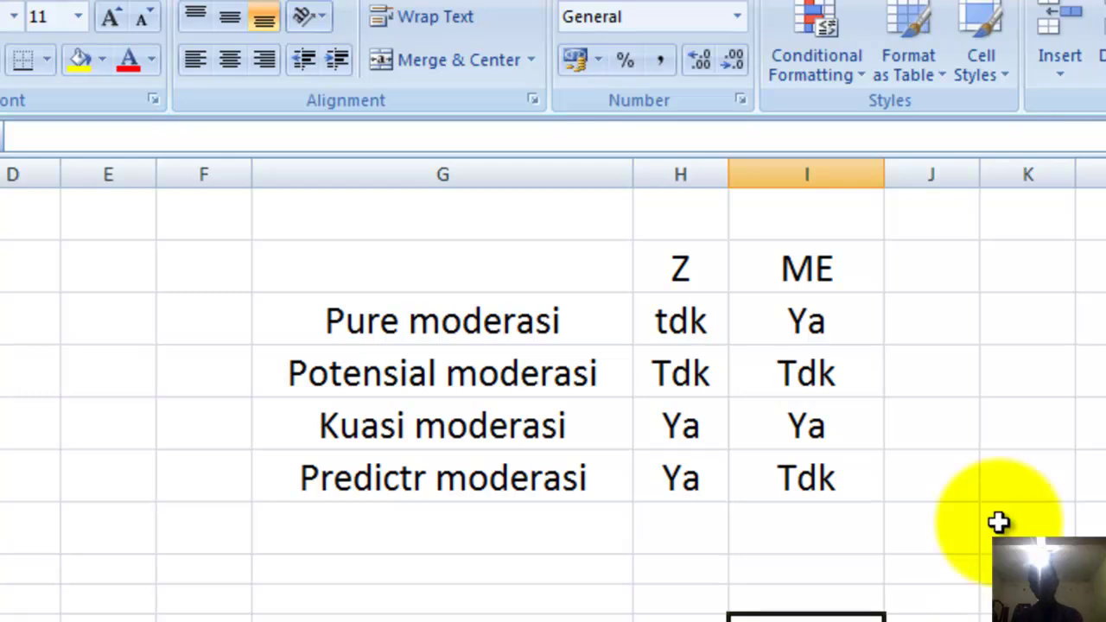
Step: Switch to SmartPLS and compare the bootstrapping path coefficients of Z -> Y, X1 -> Y and Moderating Effect 1 -> Y
left_click_drag(830, 226, 593, 610)
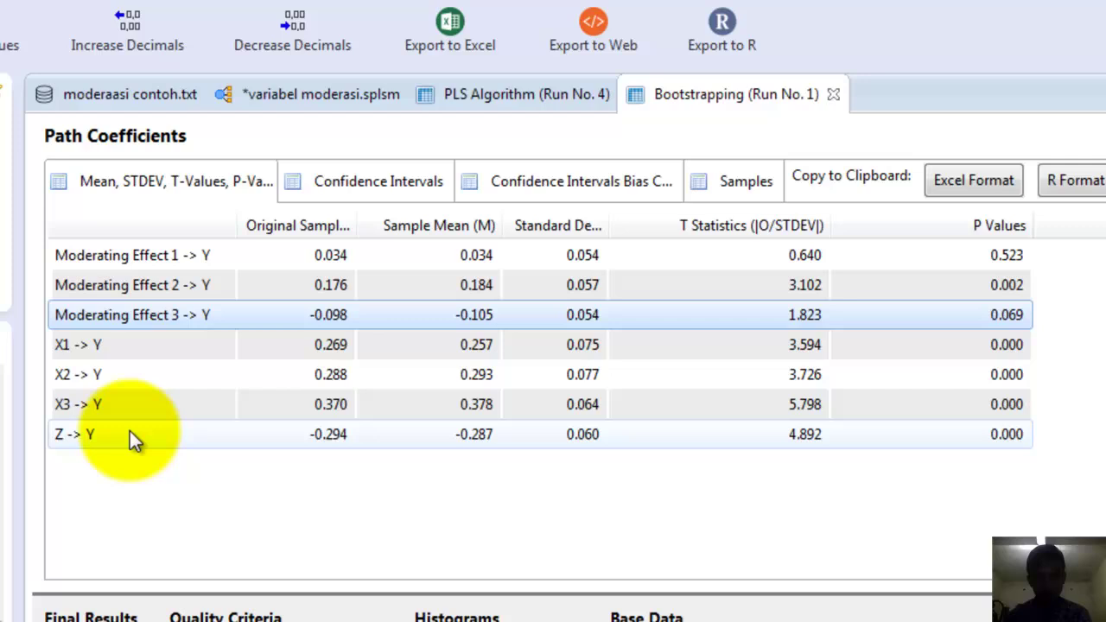
left_click(223, 467)
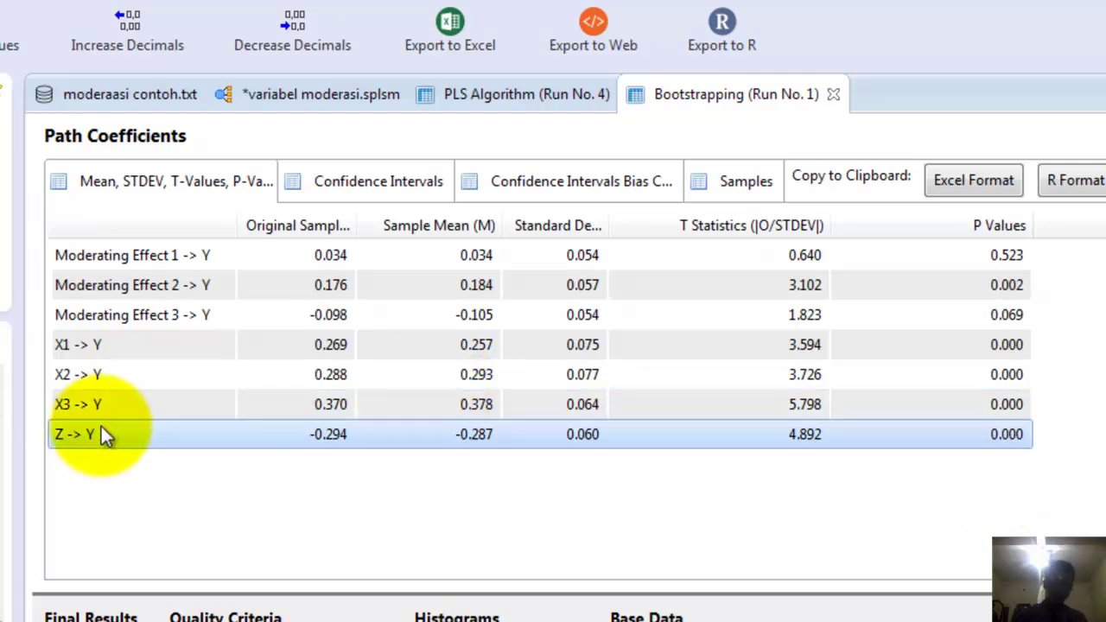
left_click(114, 351)
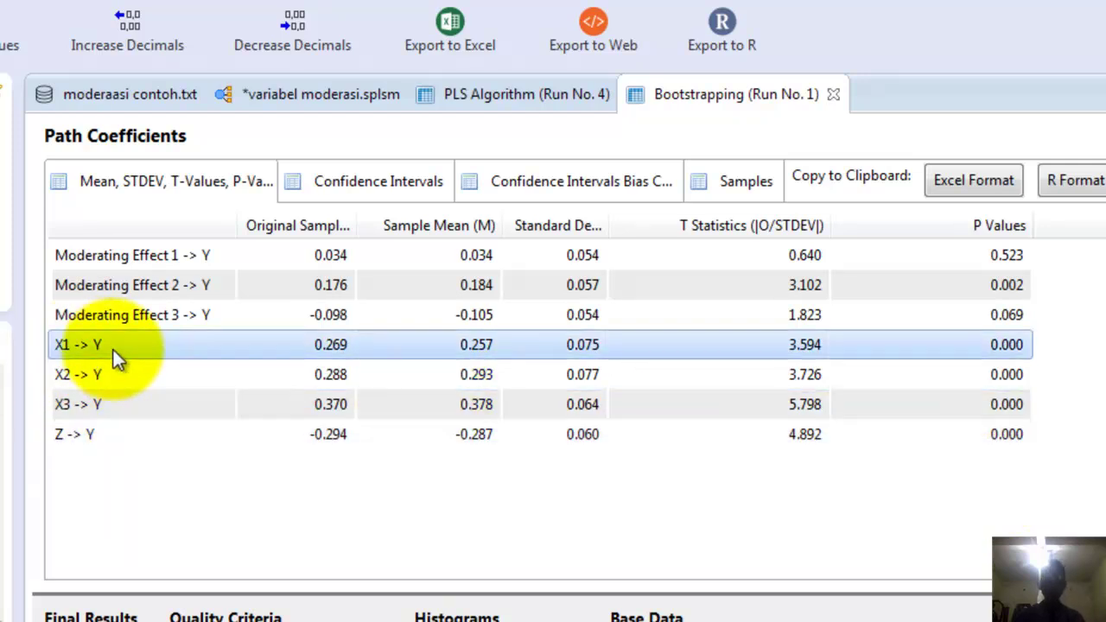
left_click(207, 254)
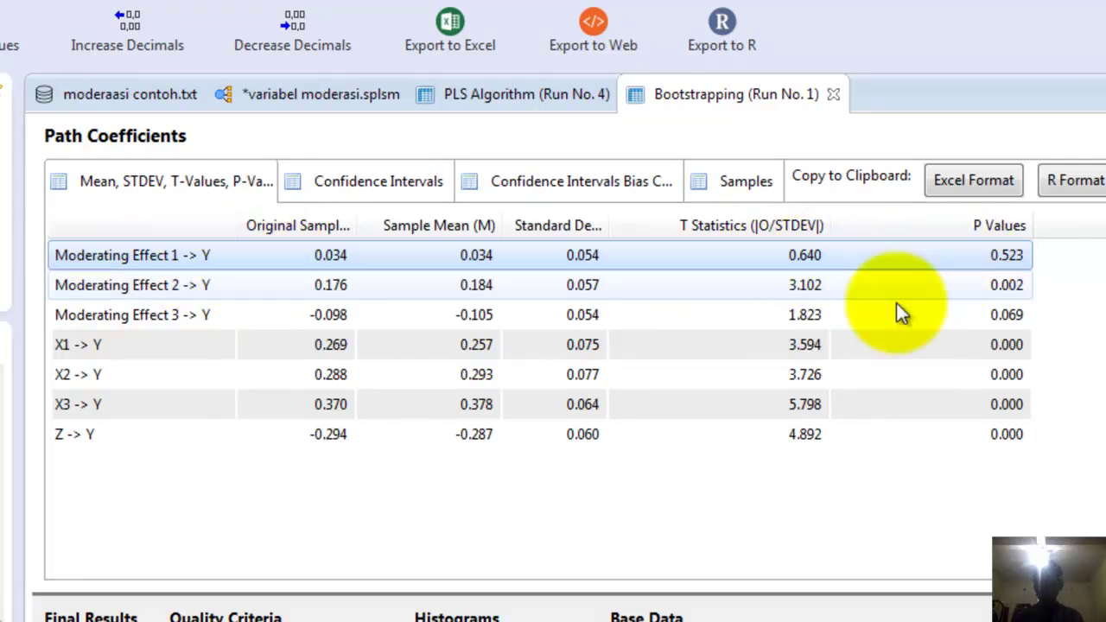
left_click(130, 439)
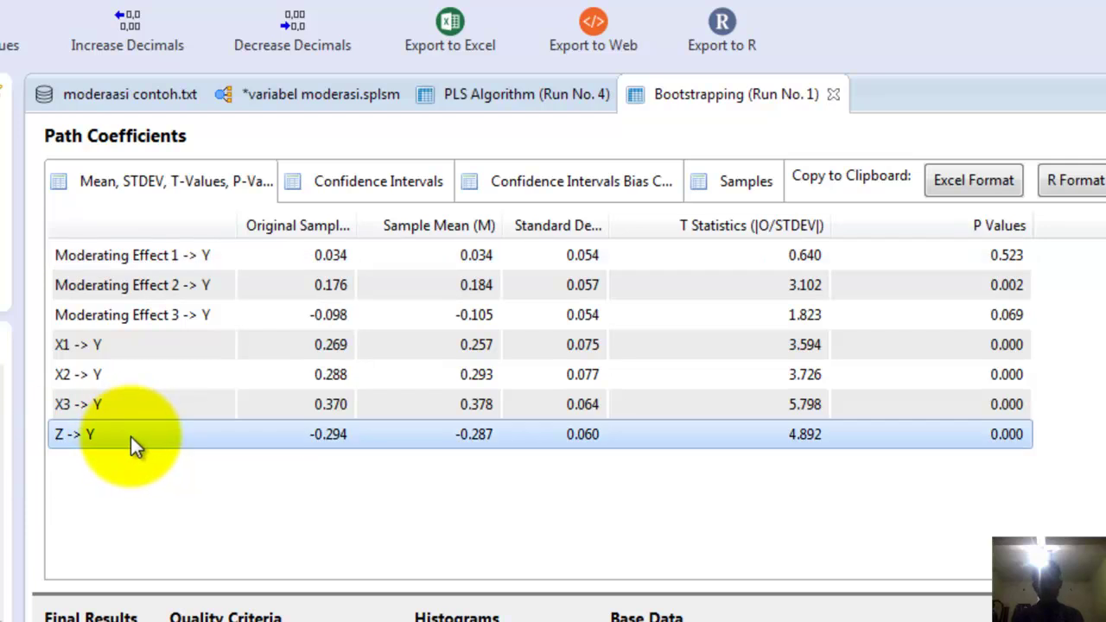
left_click(199, 257)
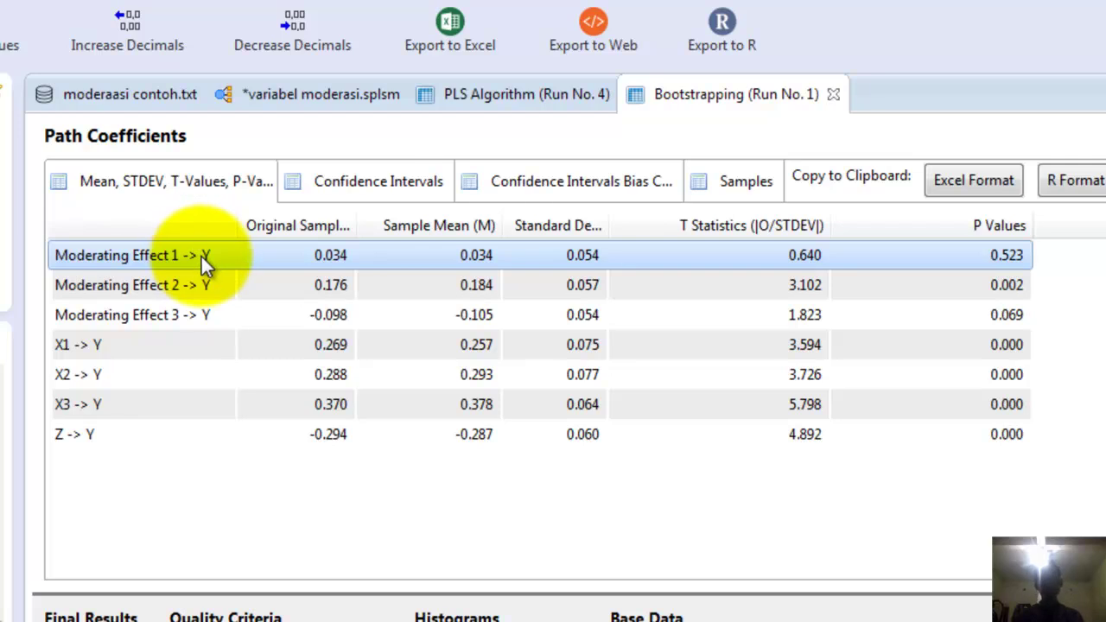
Step: Switch to Excel and check the Z and ME entries of the Predictr moderasi row against the Moderating Effect 1 result
key("alt+Tab")
left_click(430, 467)
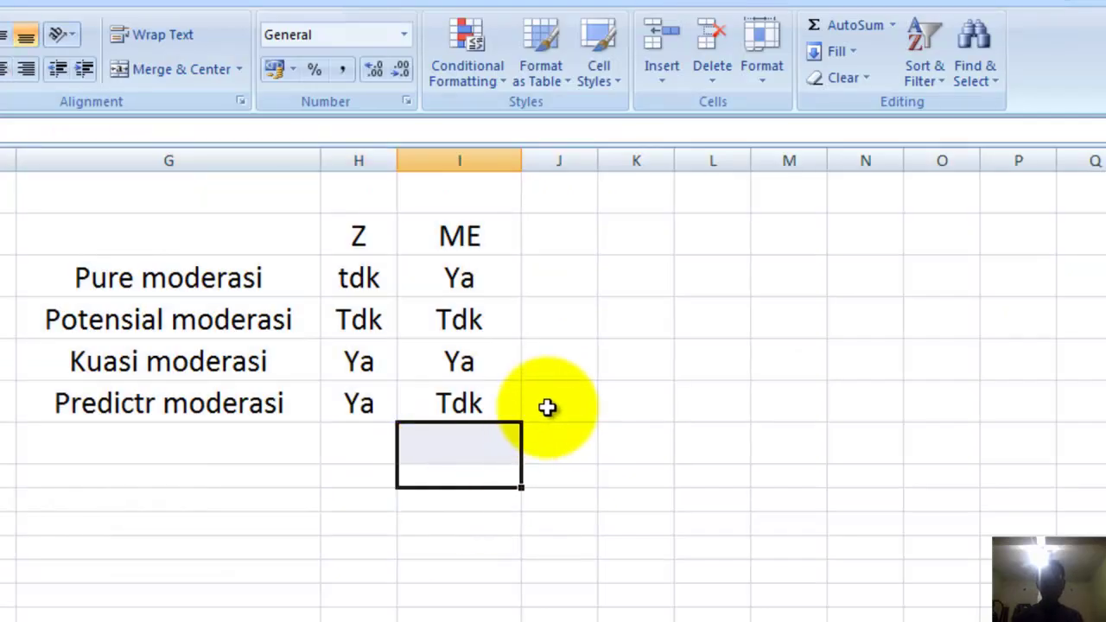
left_click(539, 412)
left_click_drag(193, 408, 462, 388)
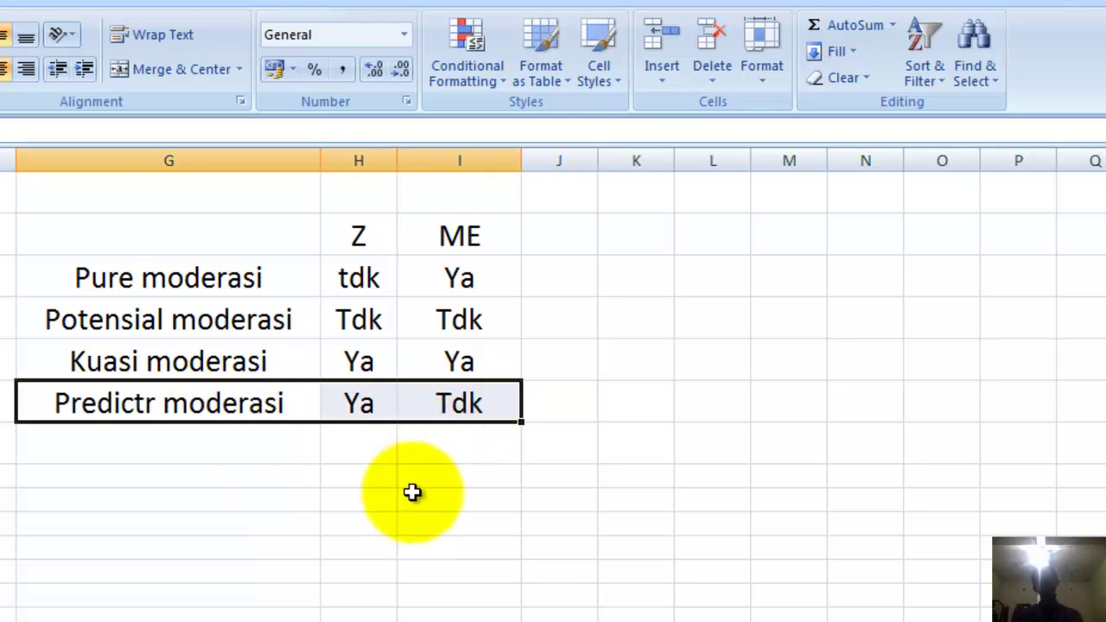
left_click(486, 403)
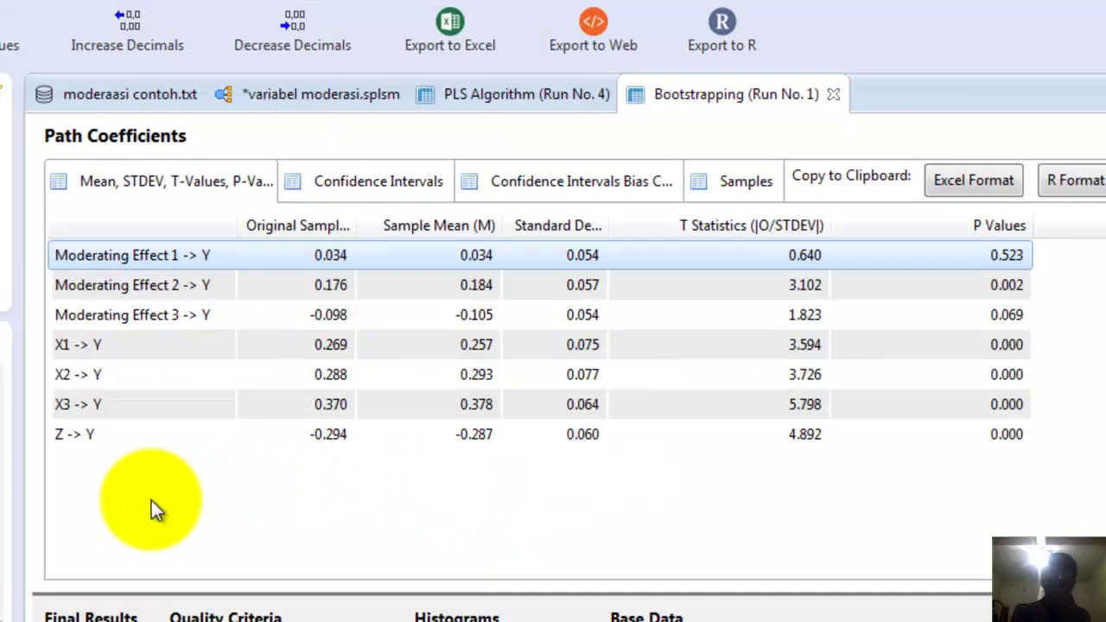
Step: Compare the bootstrapping T statistics and P values of X2, X3 and Z -> Y with those of Moderating Effects 2 and 3
left_click(98, 377)
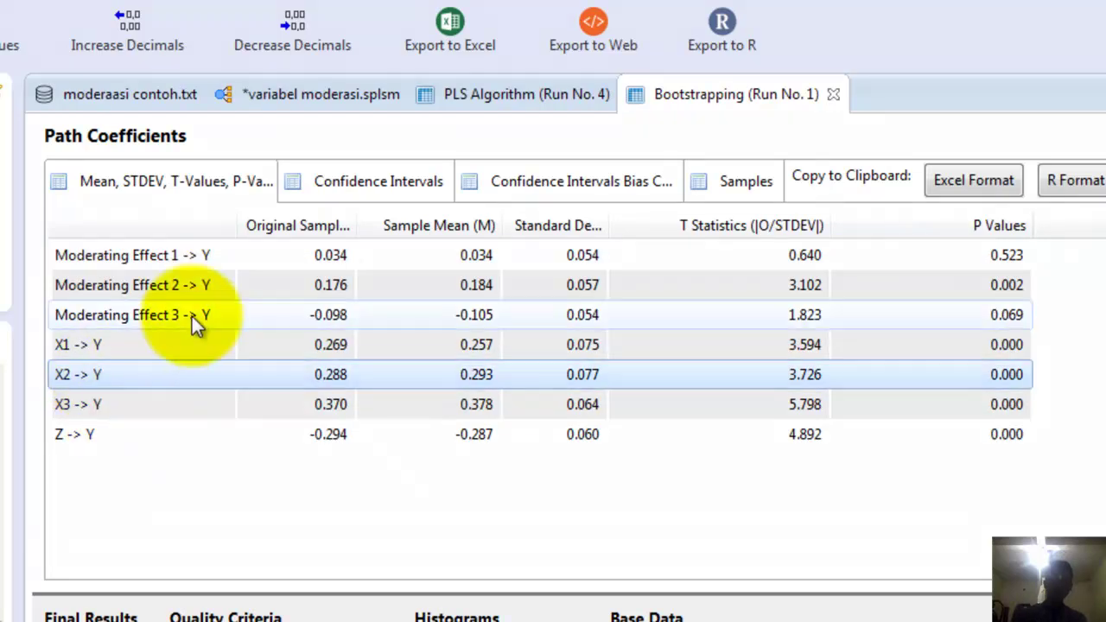
left_click(190, 284)
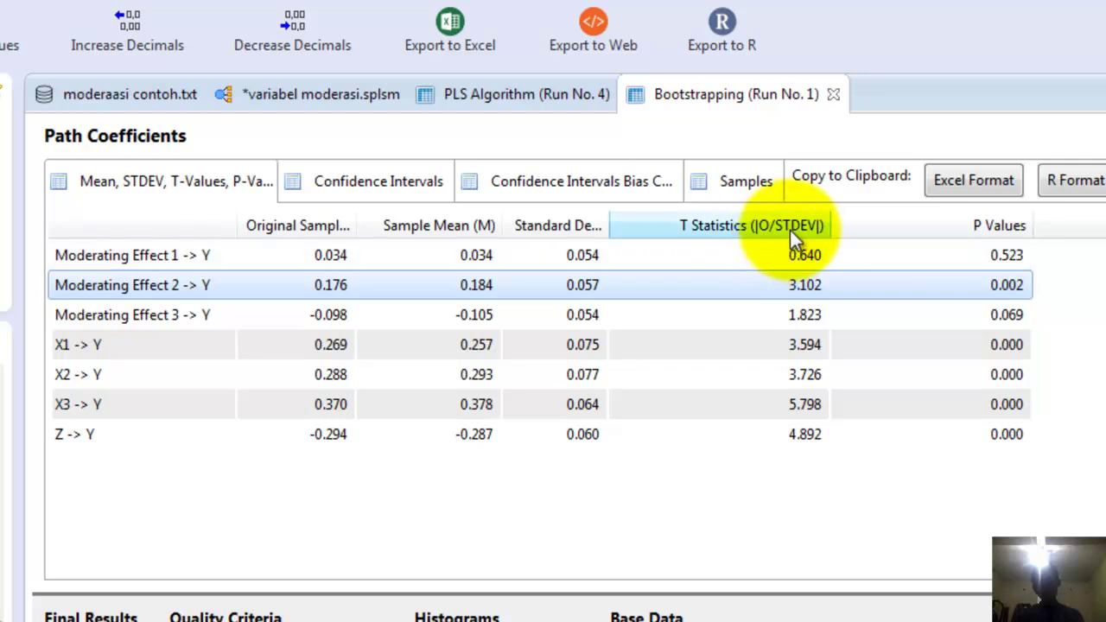
left_click(171, 320)
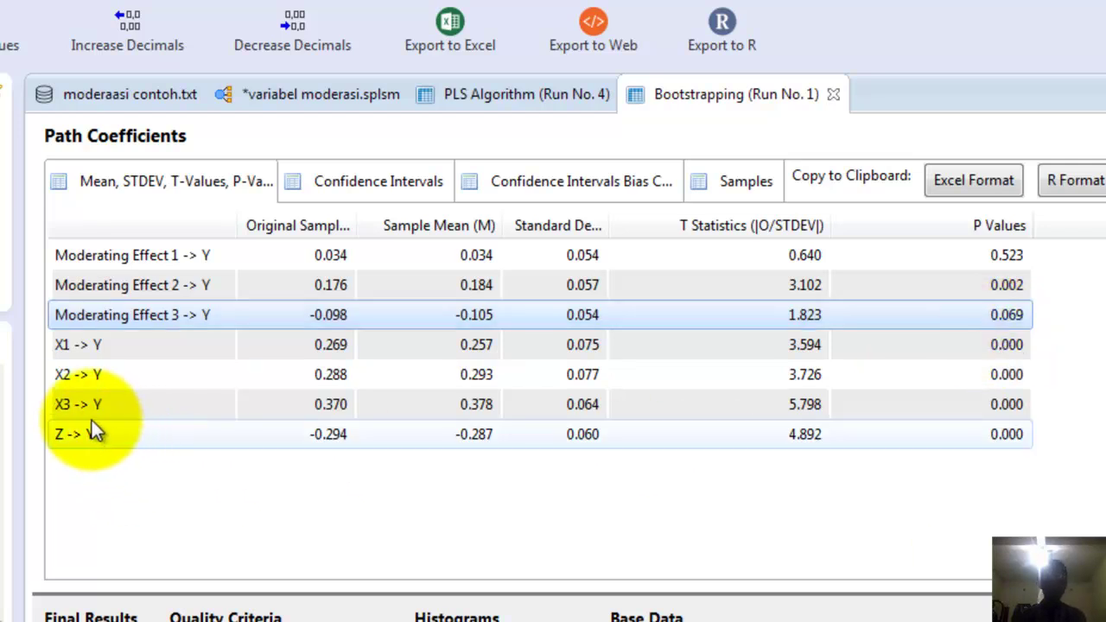
left_click(112, 432)
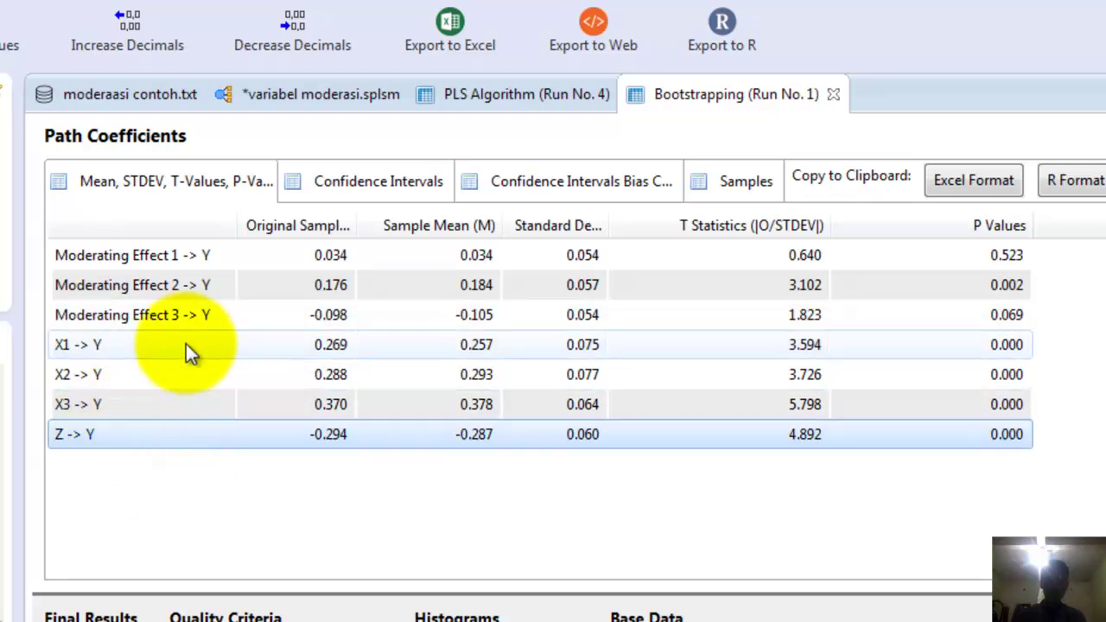
left_click(189, 315)
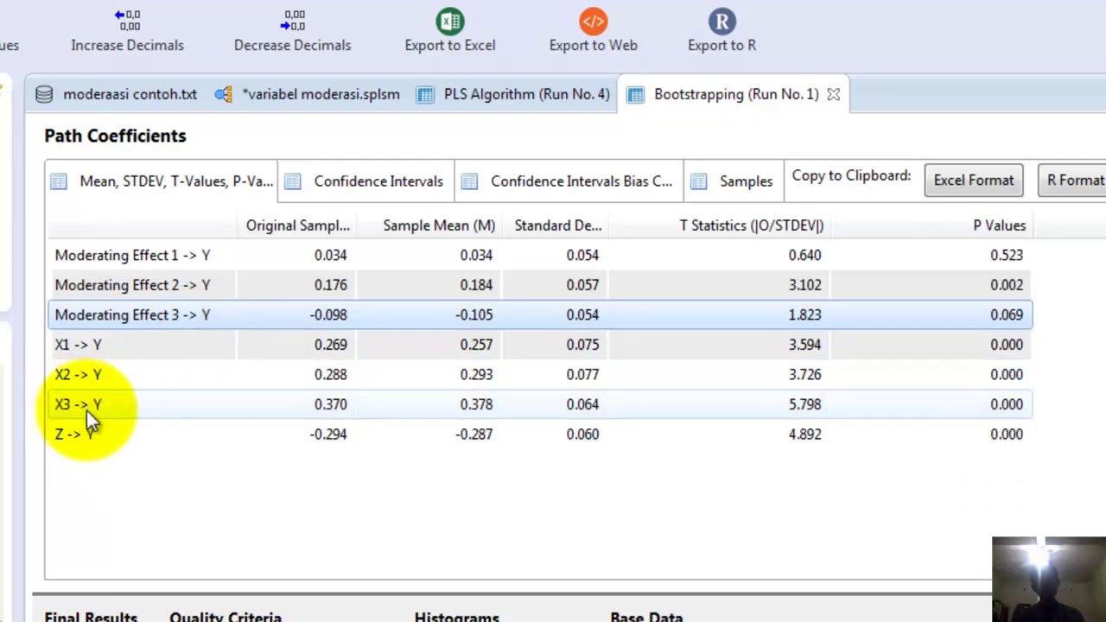
left_click(121, 410)
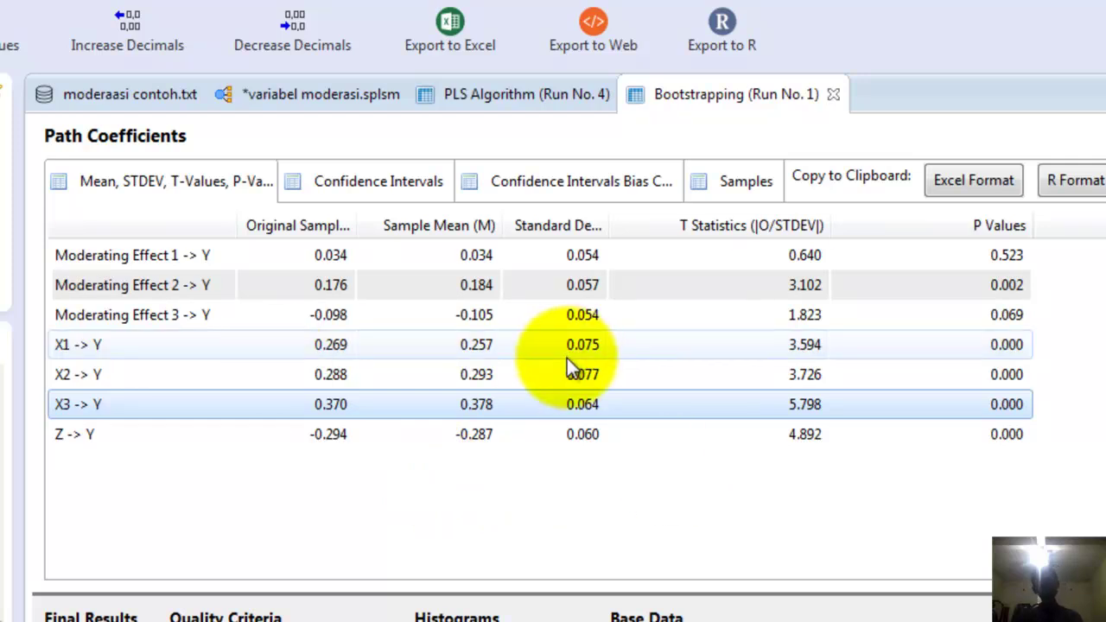
Step: Show the R Square results of PLS Algorithm (Run No. 4) and widen the R Square and R Square Adjusted columns
left_click(523, 96)
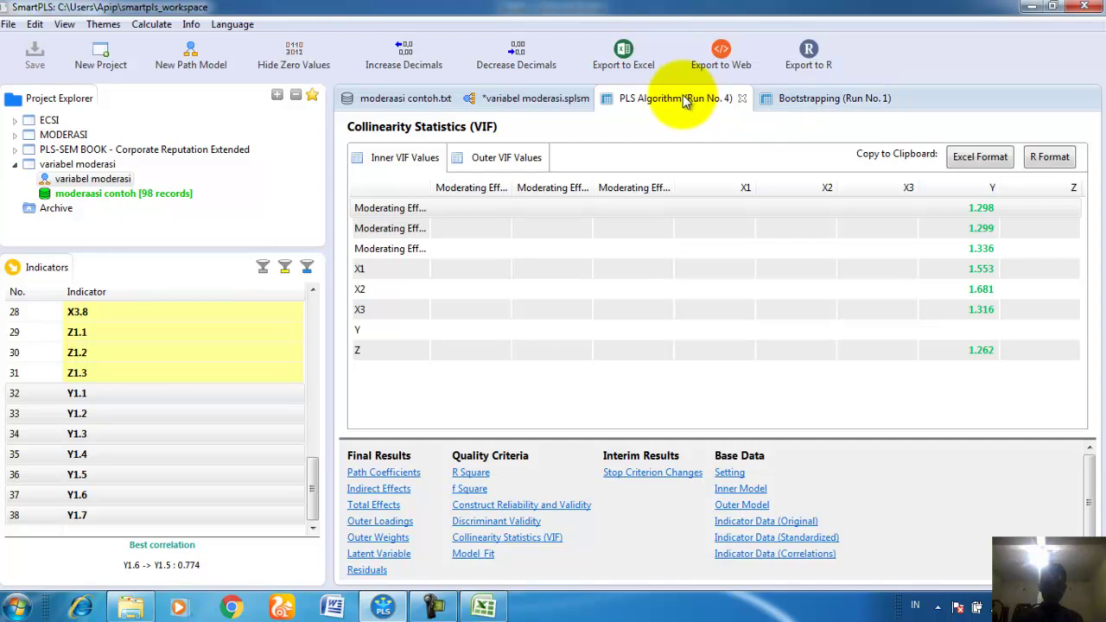
left_click(475, 475)
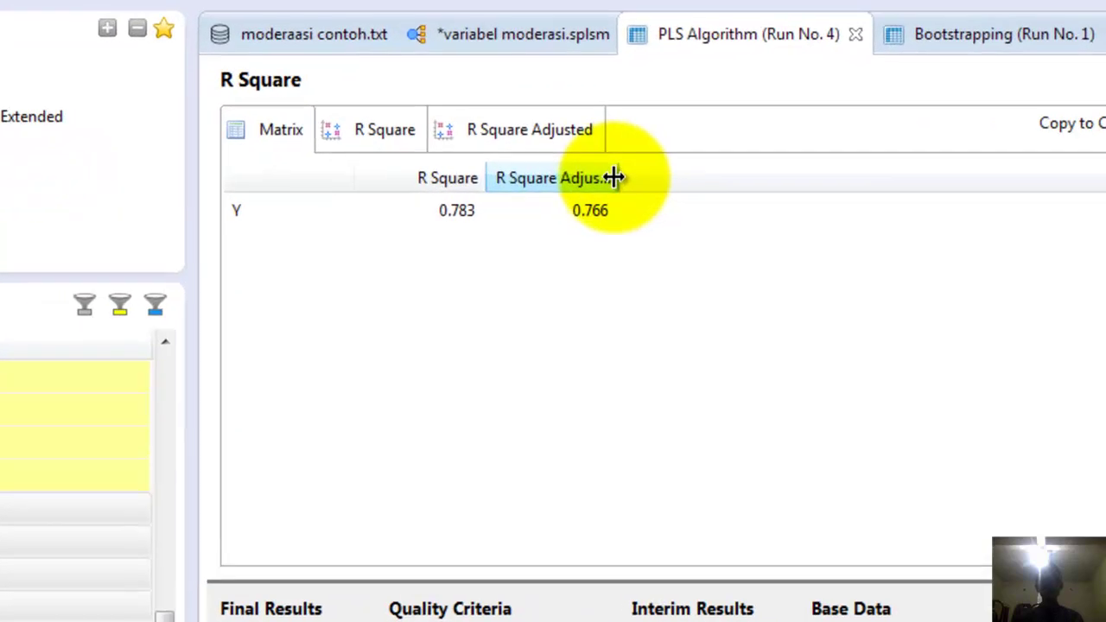
left_click_drag(601, 184, 658, 187)
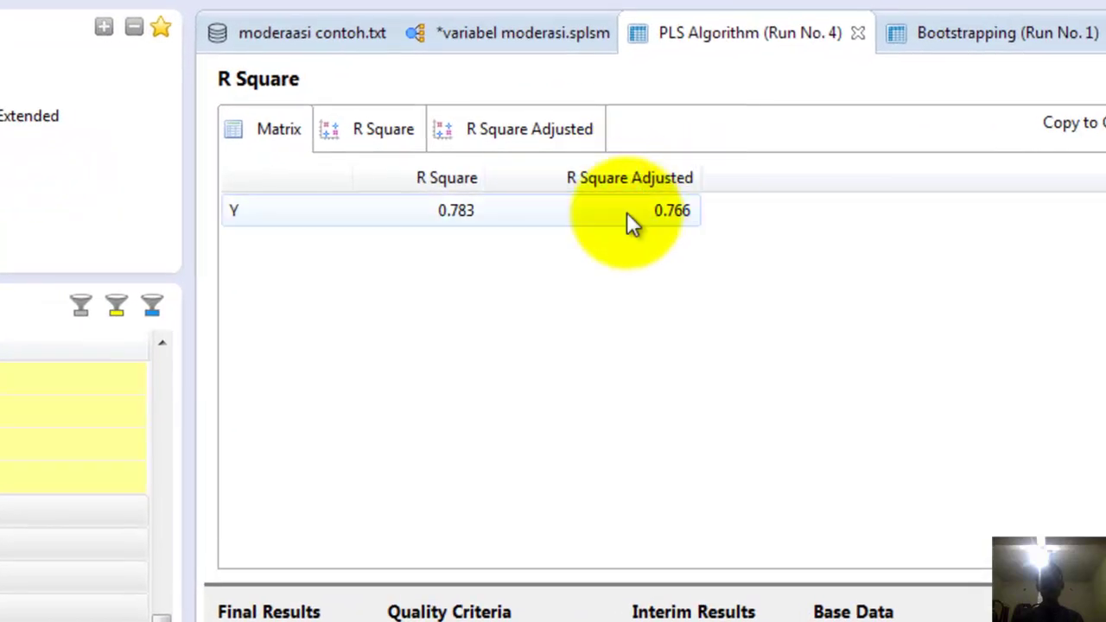
left_click_drag(490, 185, 561, 188)
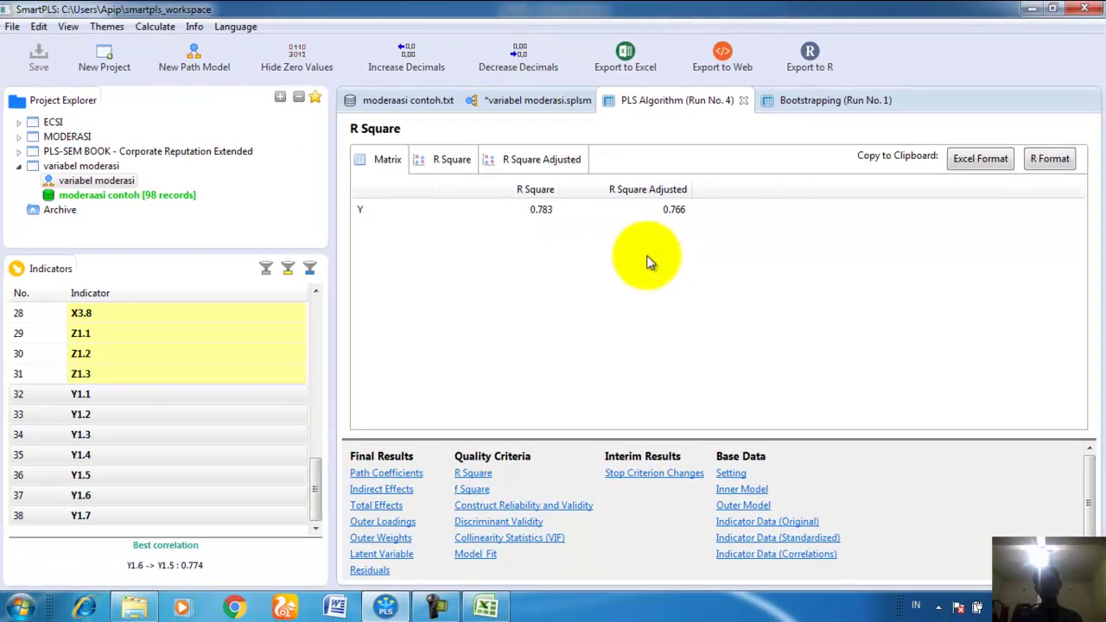
Step: Export the variabel moderasi path model as a PNG image named gambar bostrap to the DATA2 (E:) drive
left_click(524, 102)
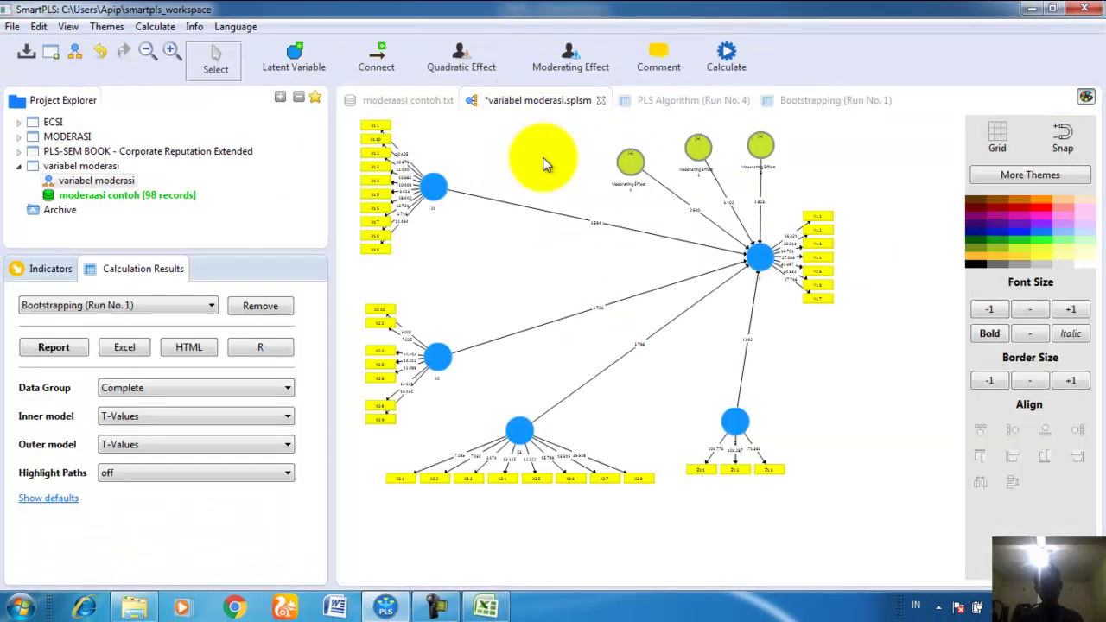
left_click(173, 51)
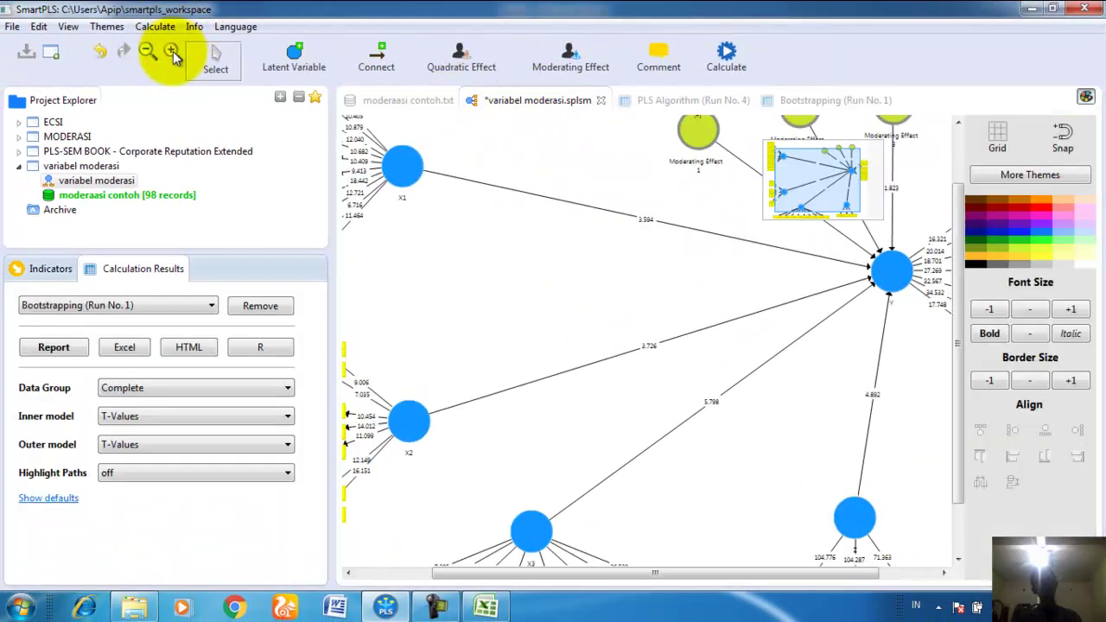
left_click_drag(655, 573, 538, 577)
right_click(658, 267)
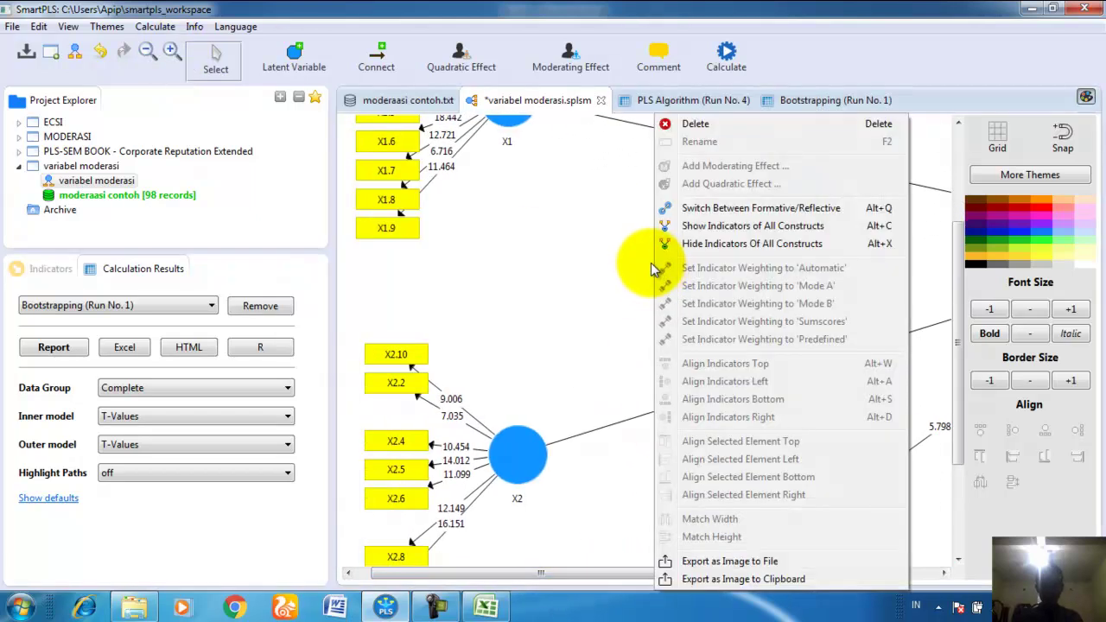
left_click(769, 565)
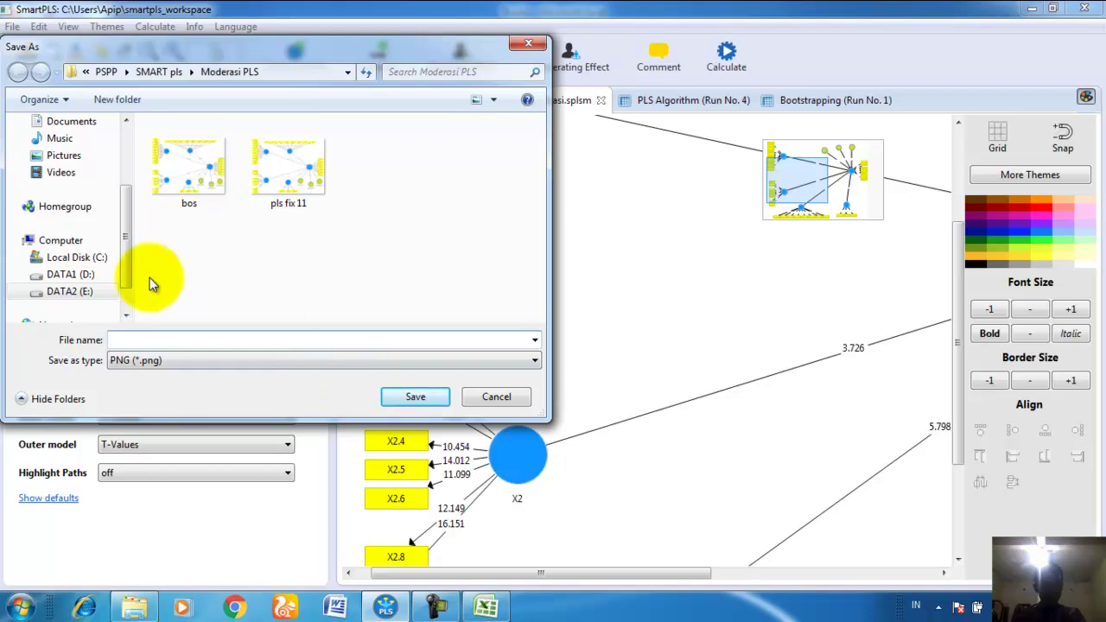
left_click(84, 295)
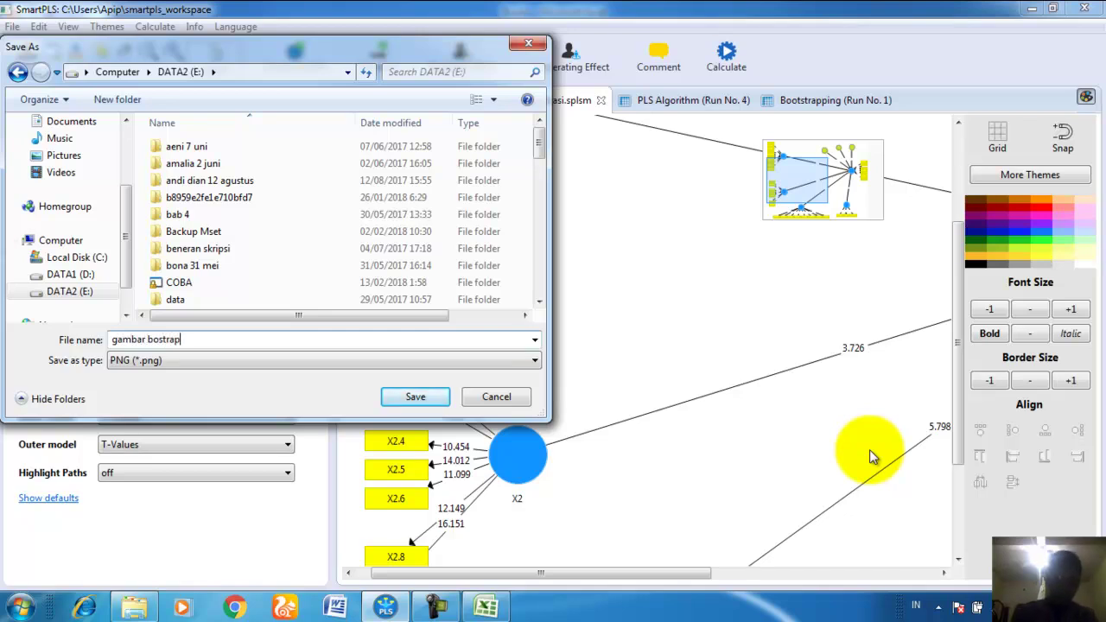
key("Return")
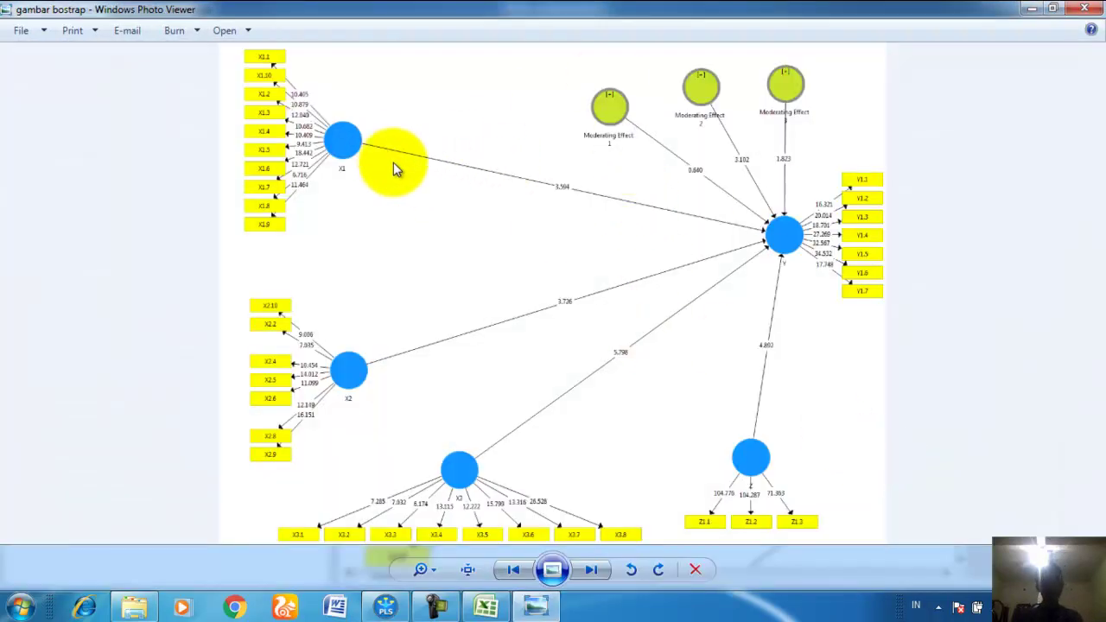
Step: Examine the exported gambar bostrap image around construct X1, its indicators and its path to Y
scroll(387, 156, "up", 5)
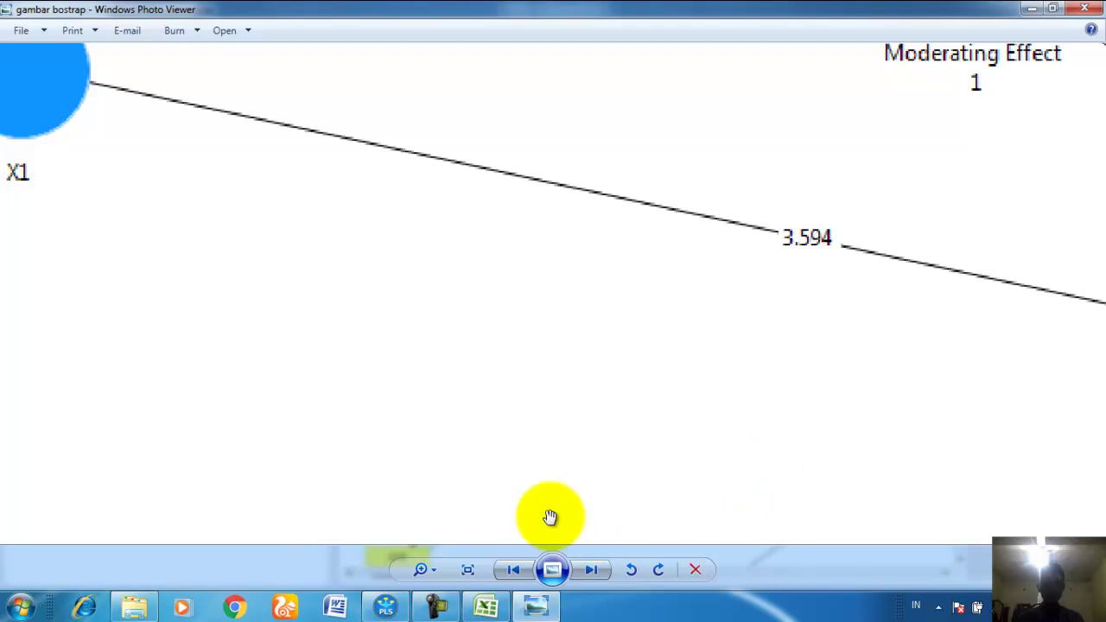
scroll(492, 383, "down", 3)
scroll(501, 386, "up", 1)
left_click_drag(466, 311, 611, 354)
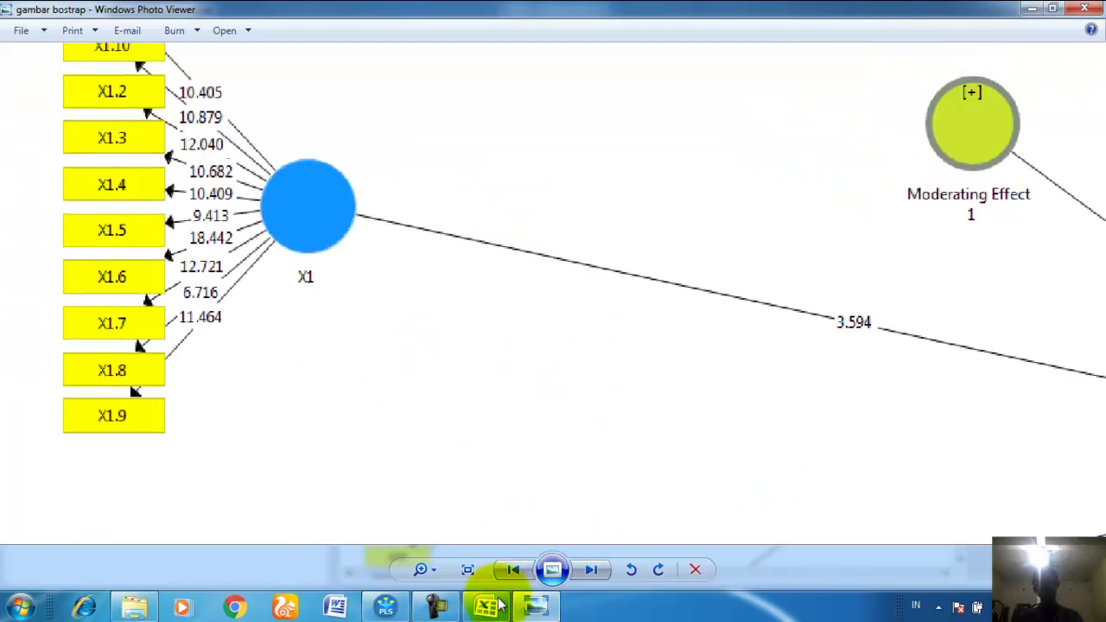
Step: Switch to SmartPLS and review the constructs, indicators and path T-values across the whole bootstrapped variabel moderasi model
left_click(386, 607)
scroll(533, 318, "down", 2)
scroll(533, 315, "down", 2)
left_click(149, 51)
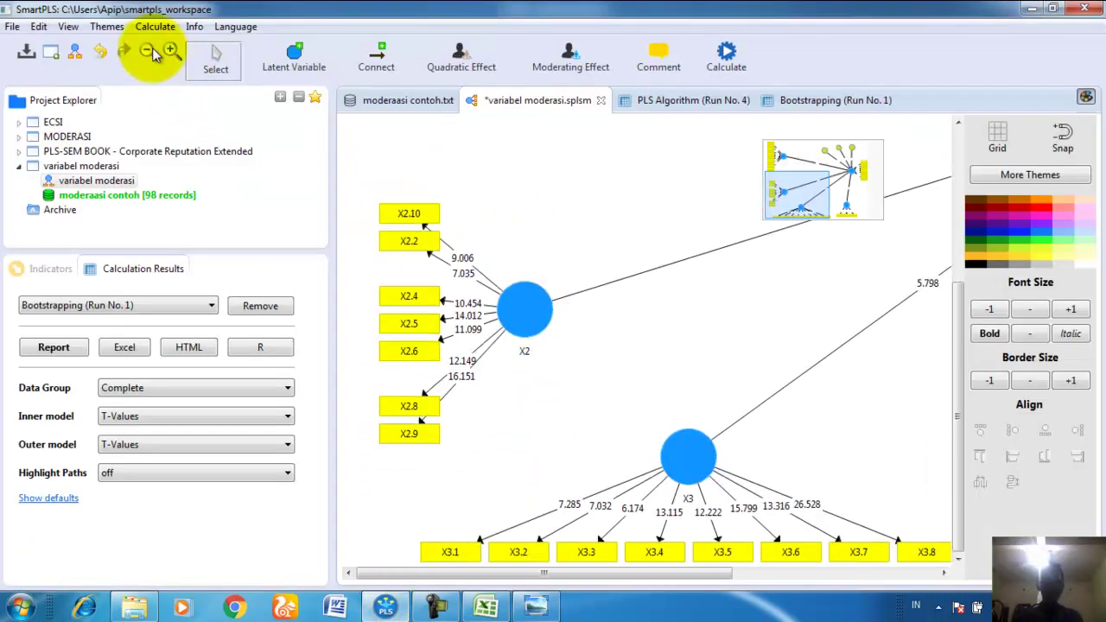
left_click(148, 51)
left_click(149, 51)
left_click(149, 51)
left_click(149, 51)
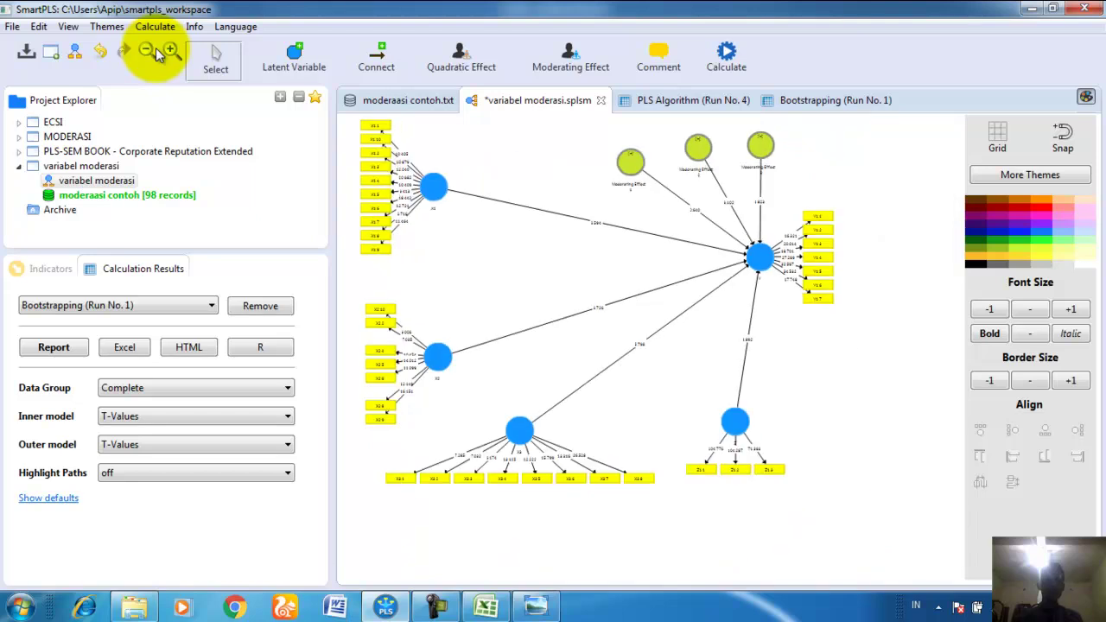
left_click(156, 50)
left_click(172, 53)
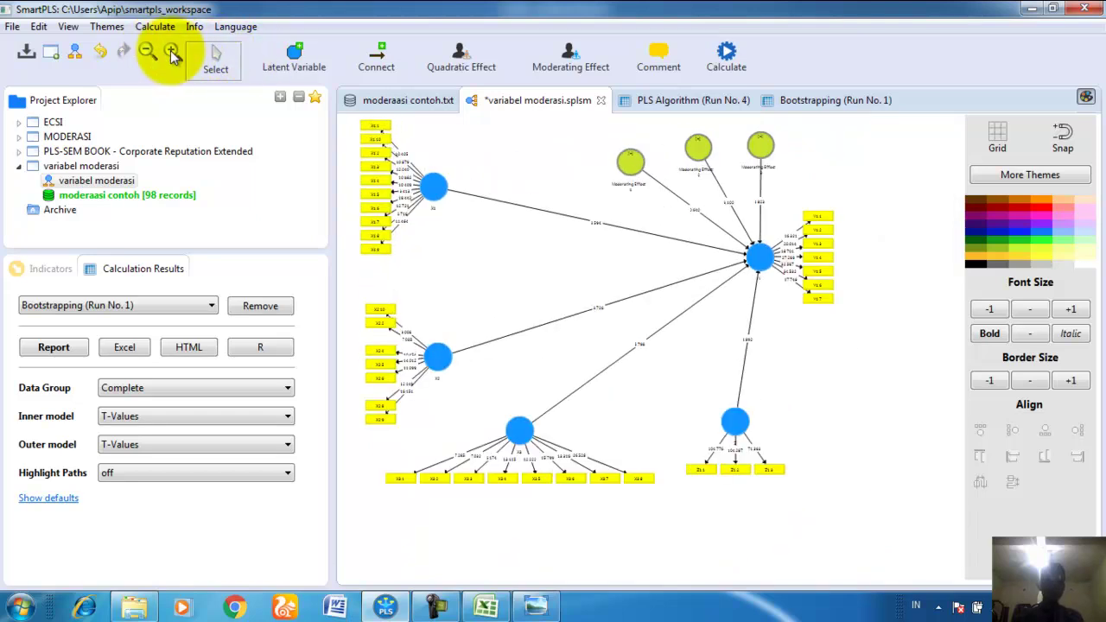
left_click(172, 53)
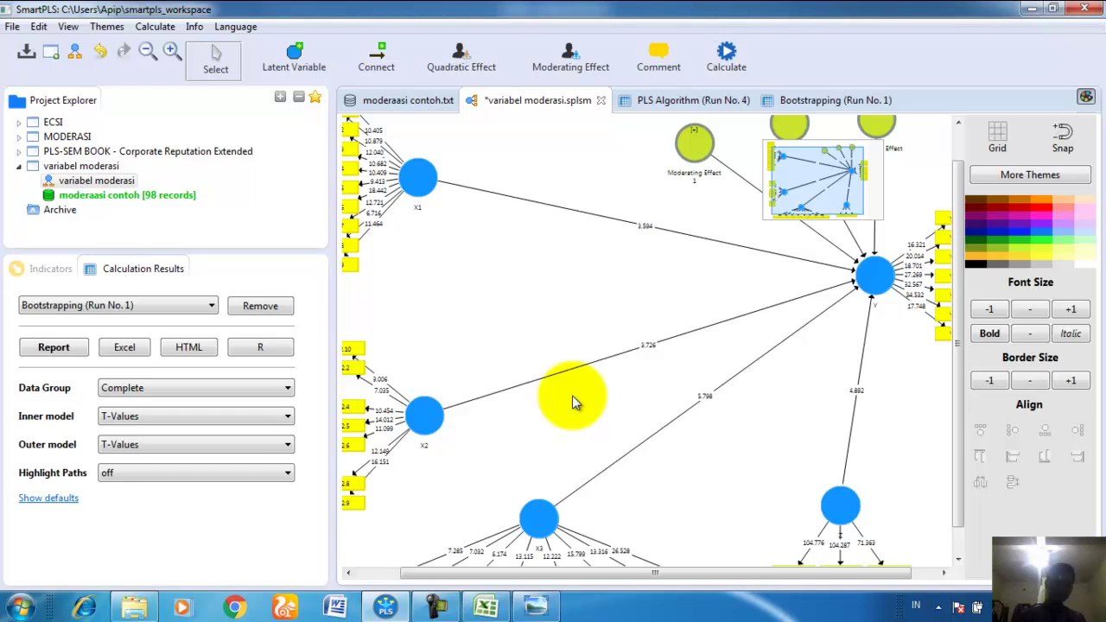
scroll(576, 400, "down", 1)
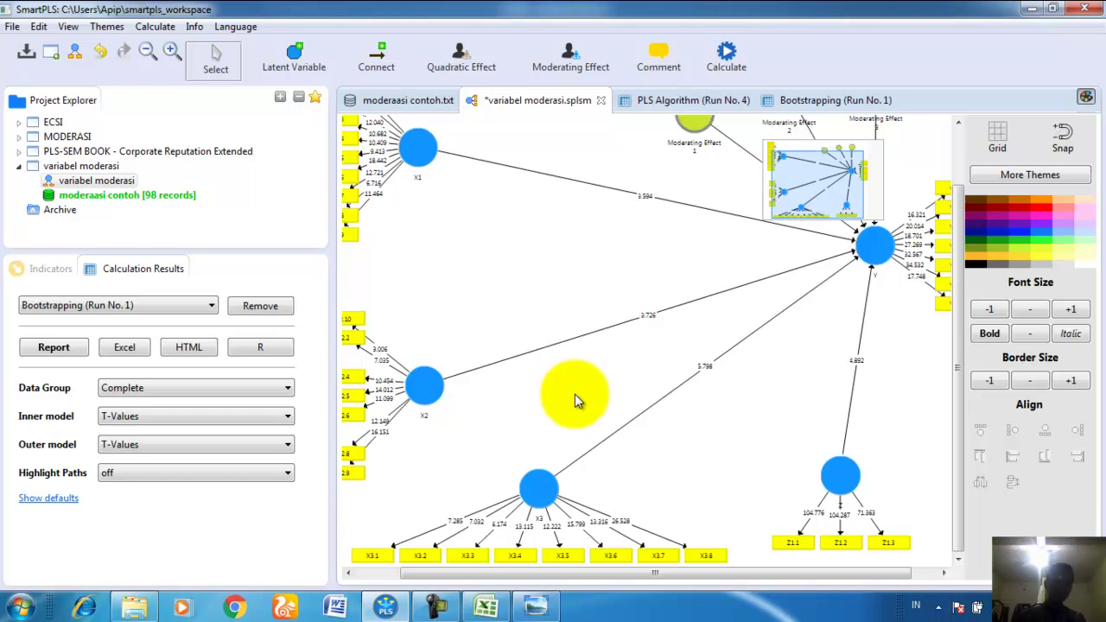
left_click(148, 51)
left_click(148, 51)
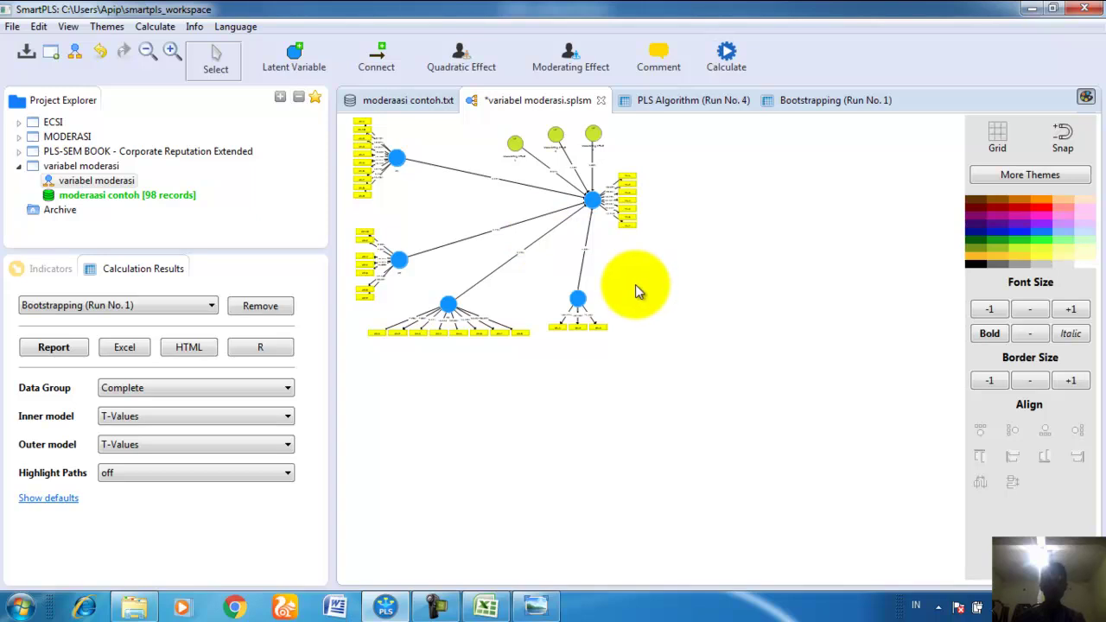